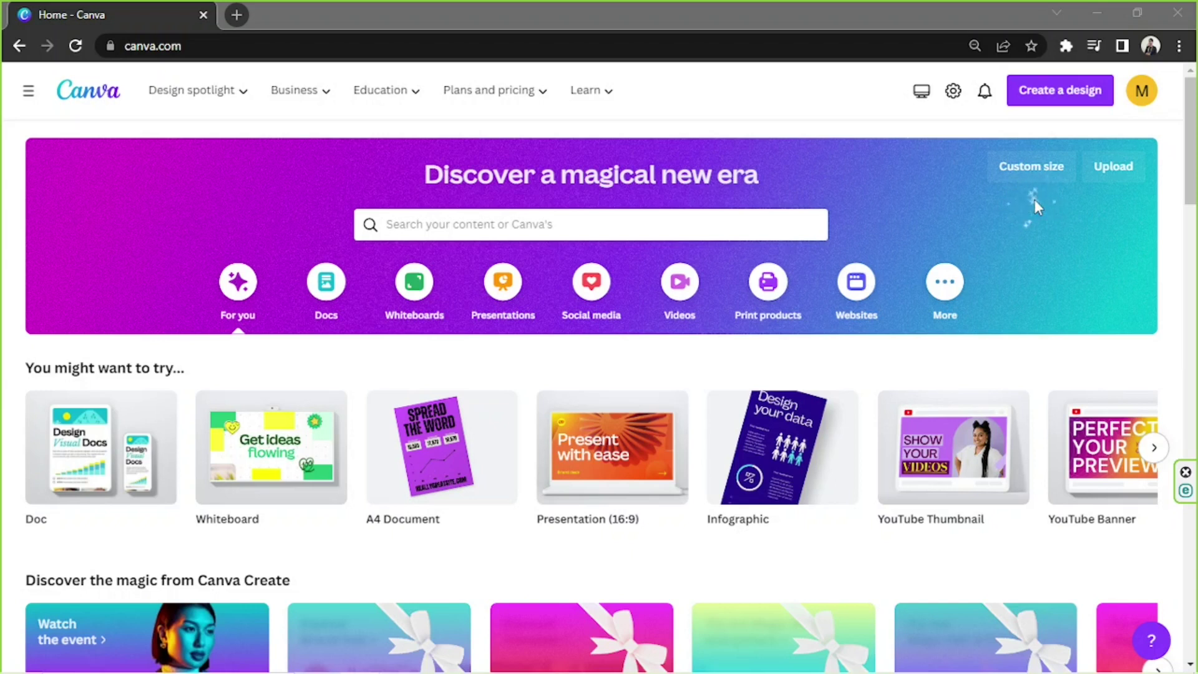
# Step: Search templates for 'portfolio', show all results and browse the portfolio template grid
pyautogui.click(581, 224)
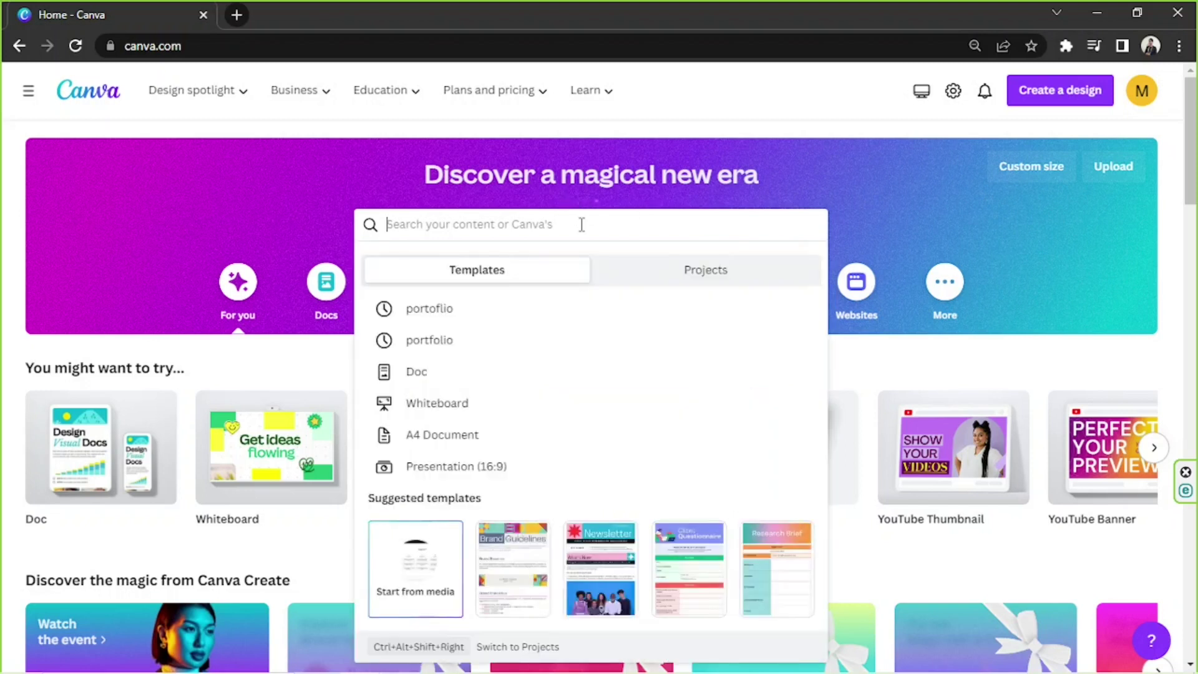
pyautogui.write('portfolio')
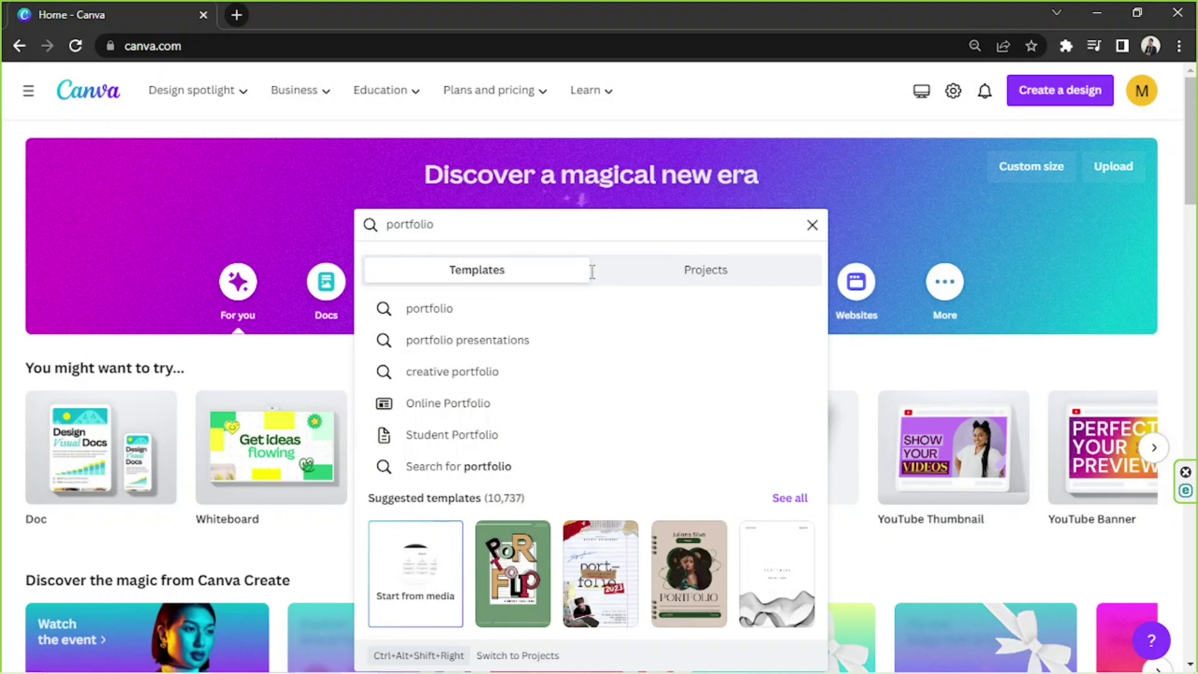
pyautogui.click(787, 505)
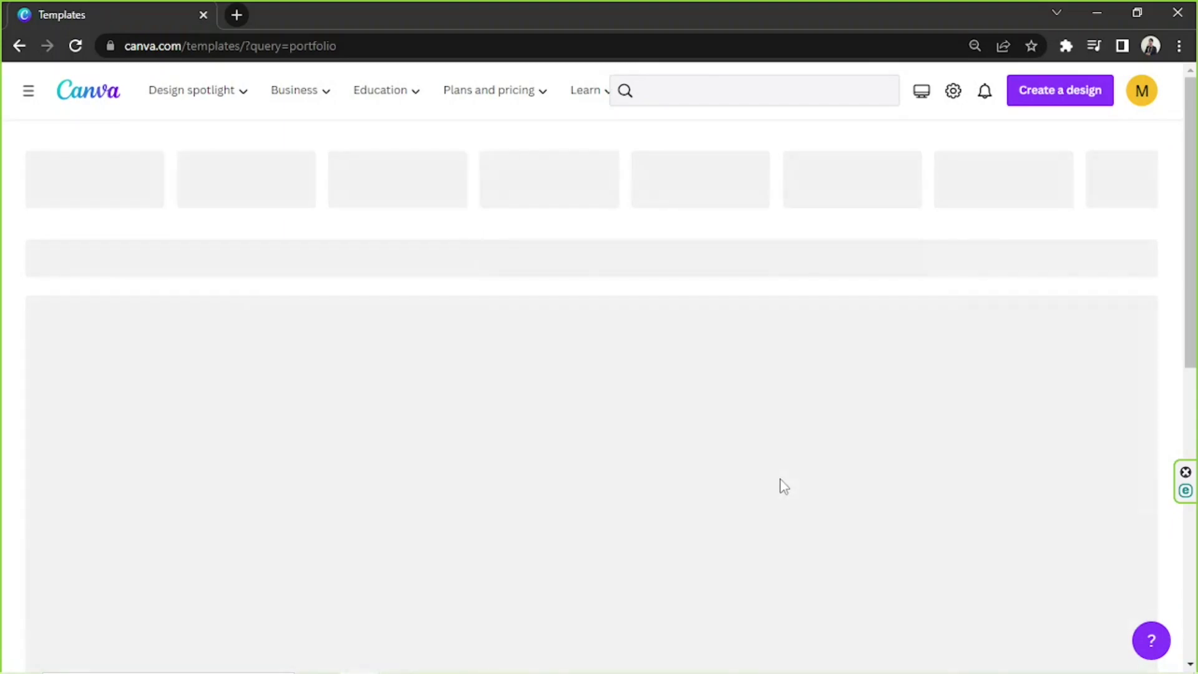
pyautogui.scroll(-2, 825, 399)
pyautogui.scroll(-5, 825, 399)
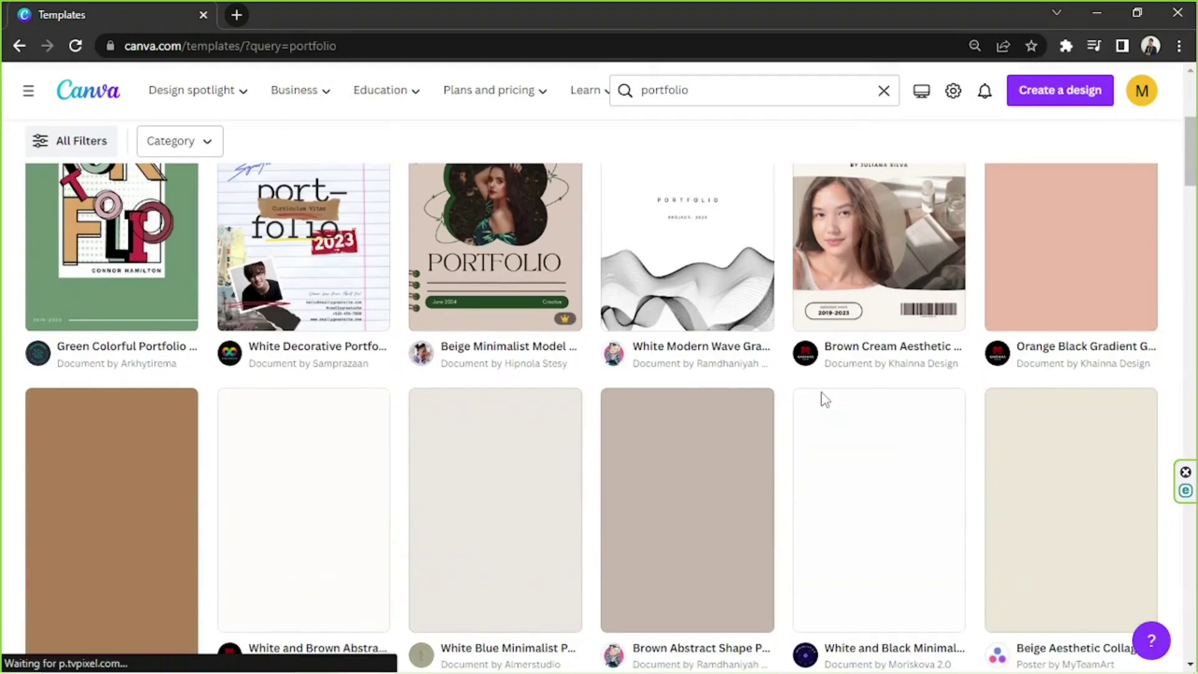
pyautogui.scroll(-2, 824, 401)
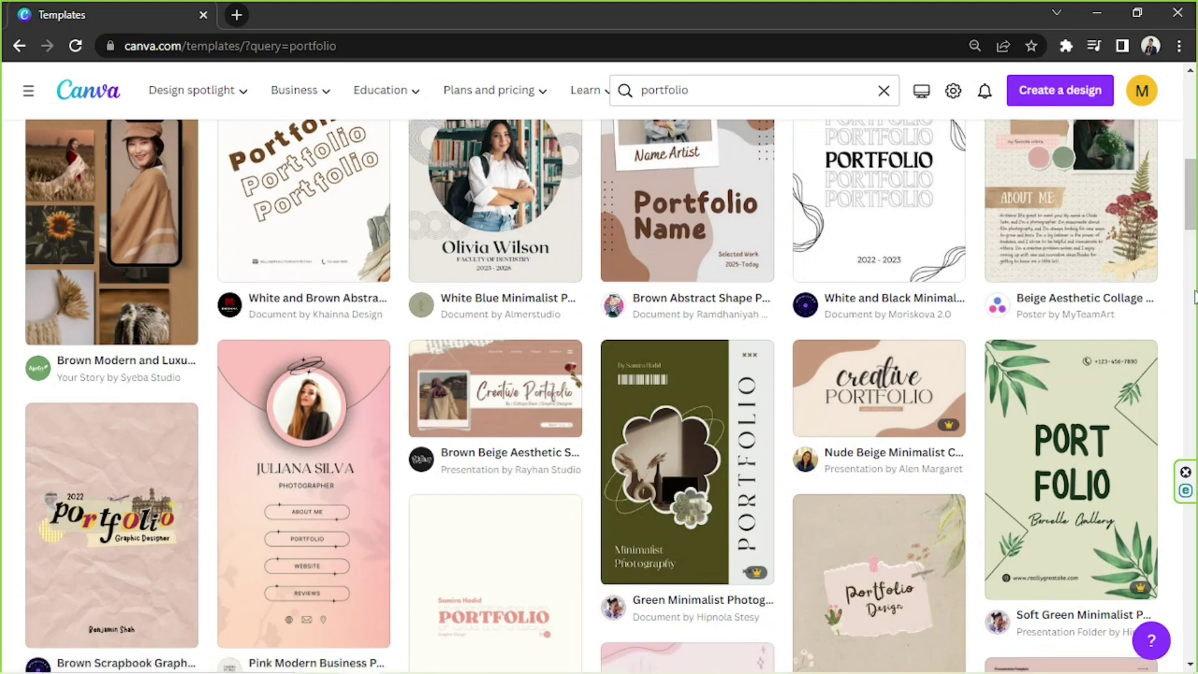
pyautogui.scroll(2, 1193, 297)
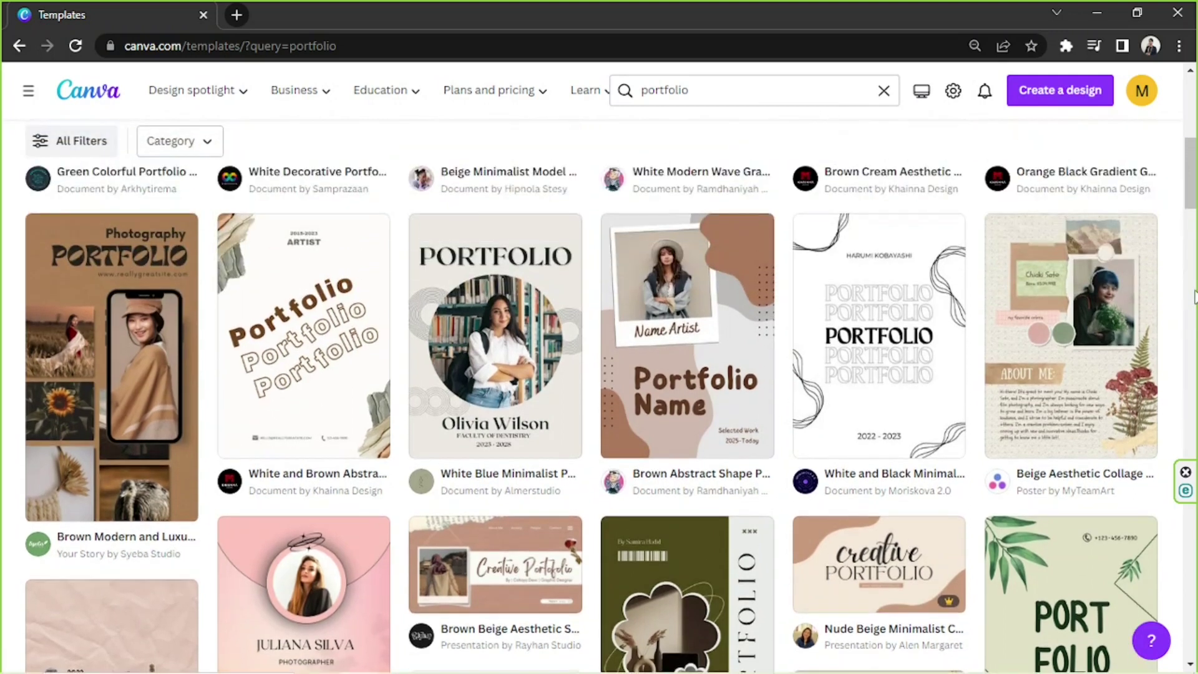
pyautogui.scroll(2, 1193, 296)
pyautogui.scroll(2, 1194, 293)
pyautogui.scroll(-3, 1193, 288)
pyautogui.scroll(-2, 1194, 288)
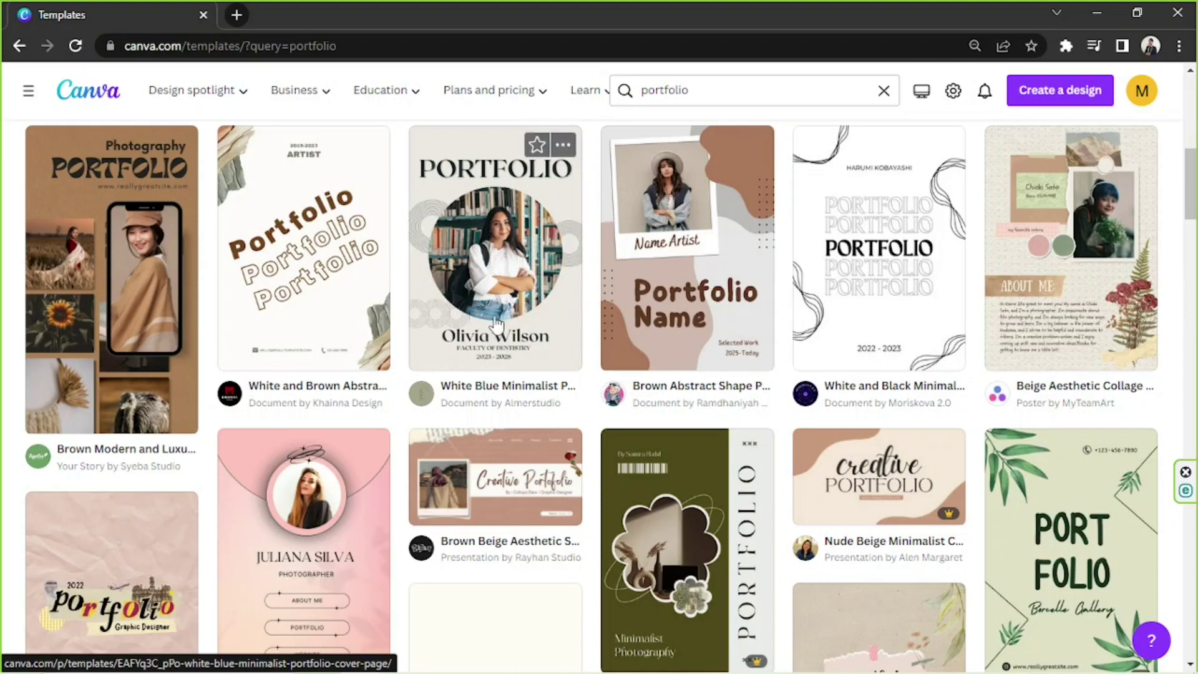
pyautogui.scroll(3, 409, 299)
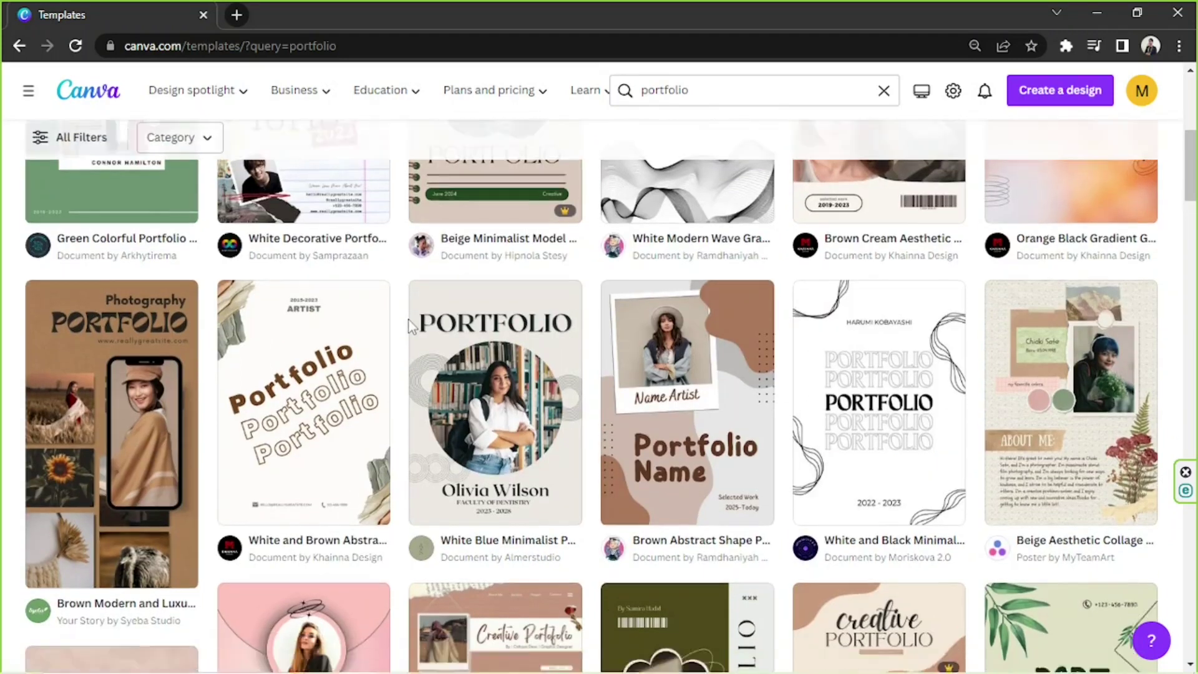
pyautogui.scroll(-3, 411, 327)
pyautogui.scroll(-2, 535, 265)
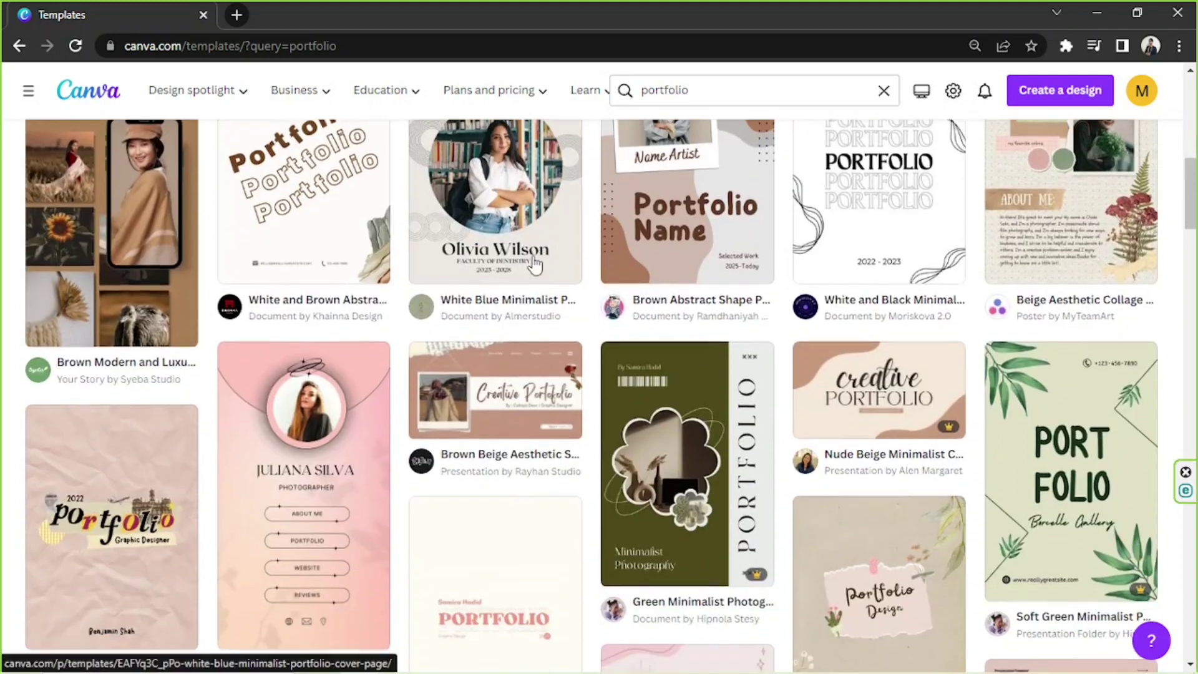
pyautogui.scroll(-2, 534, 228)
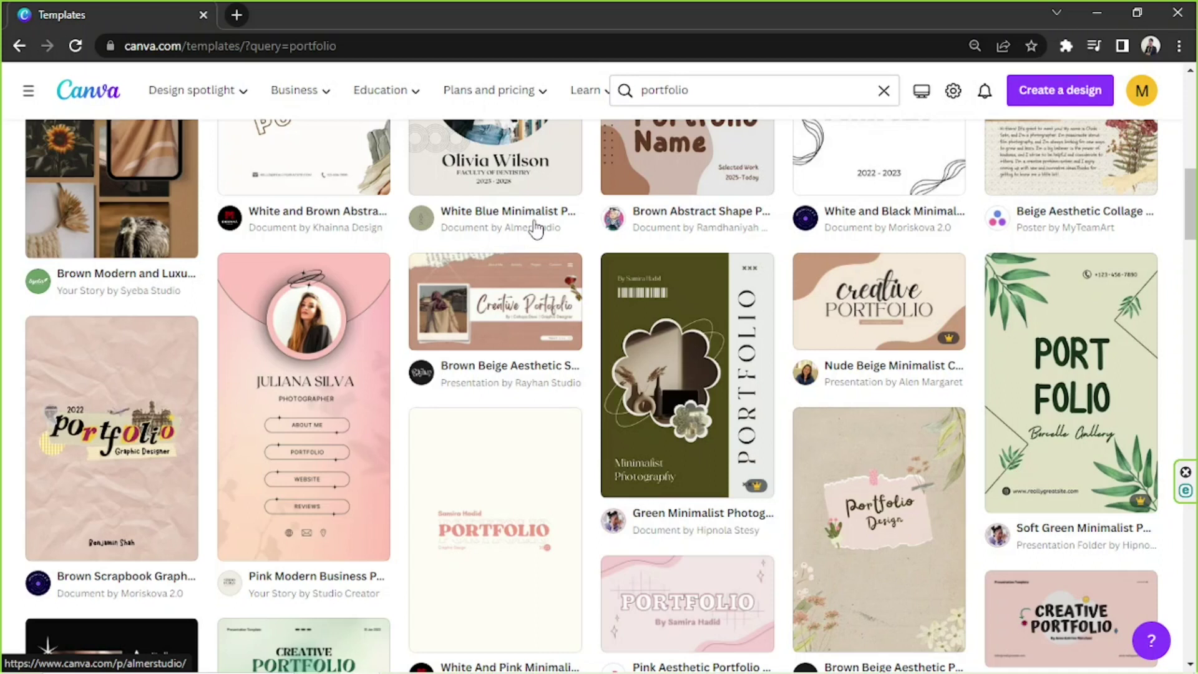
# Step: Open the Brown Beige Aesthetic Scrapbook template and marquee-select the Creative Portfolio slide's elements
pyautogui.click(521, 319)
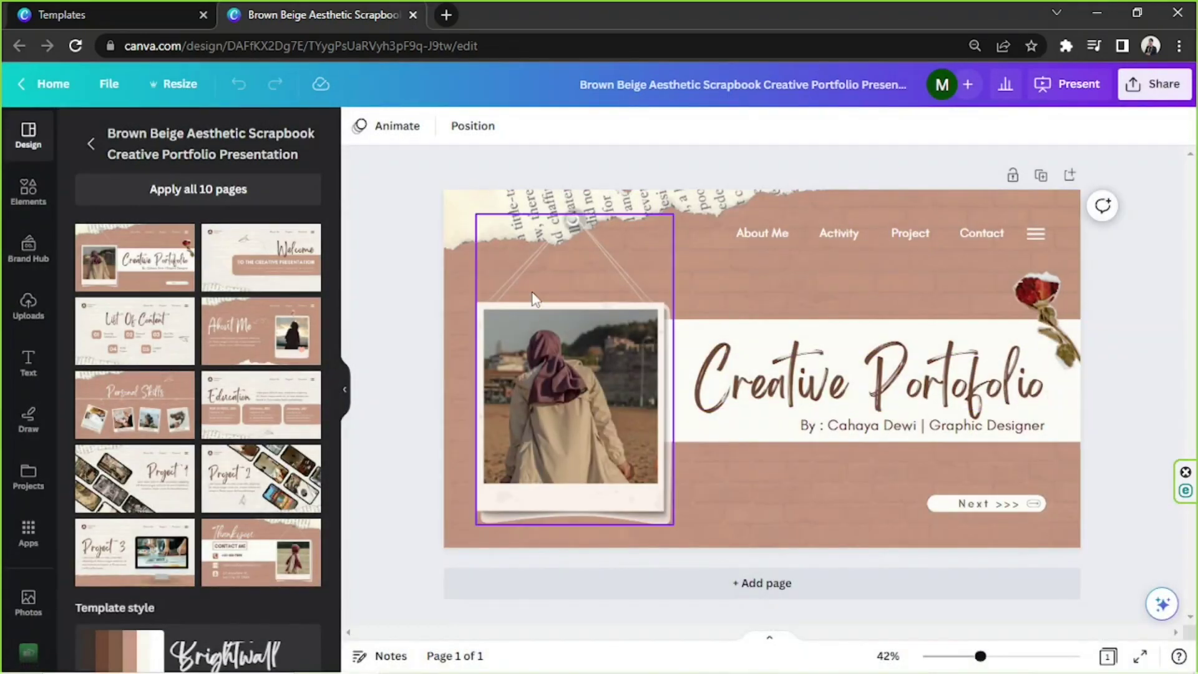
pyautogui.moveTo(381, 175); pyautogui.dragTo(1167, 355)
pyautogui.click(1159, 329)
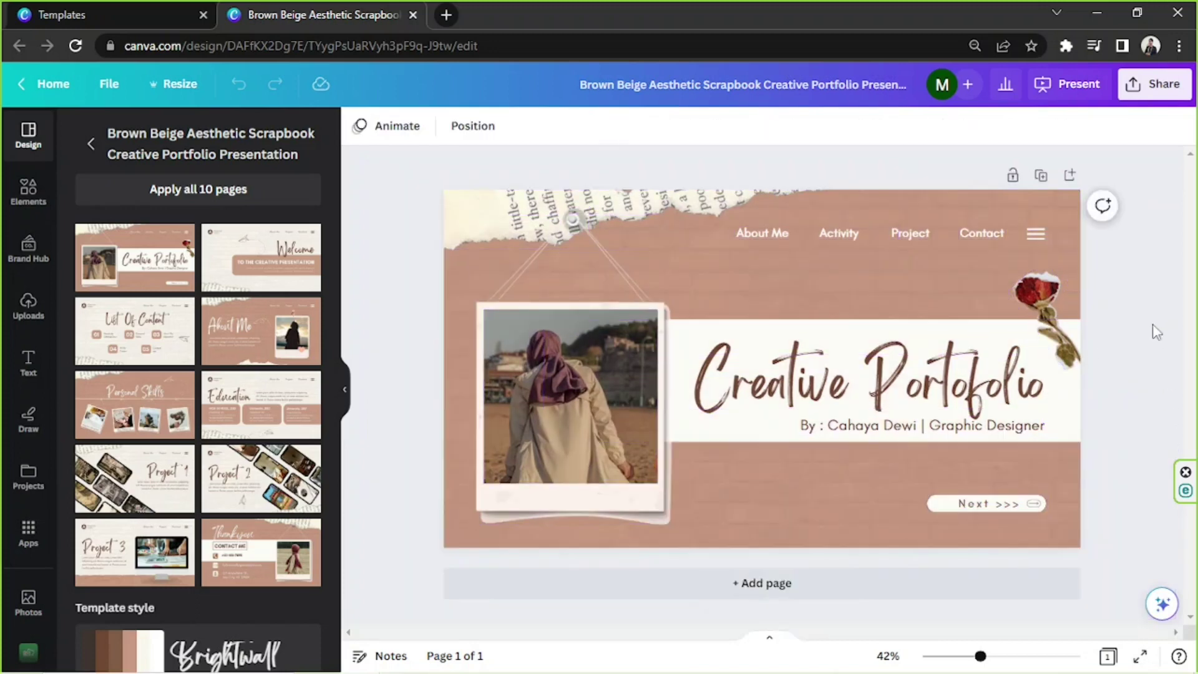
pyautogui.moveTo(401, 183); pyautogui.dragTo(1122, 578)
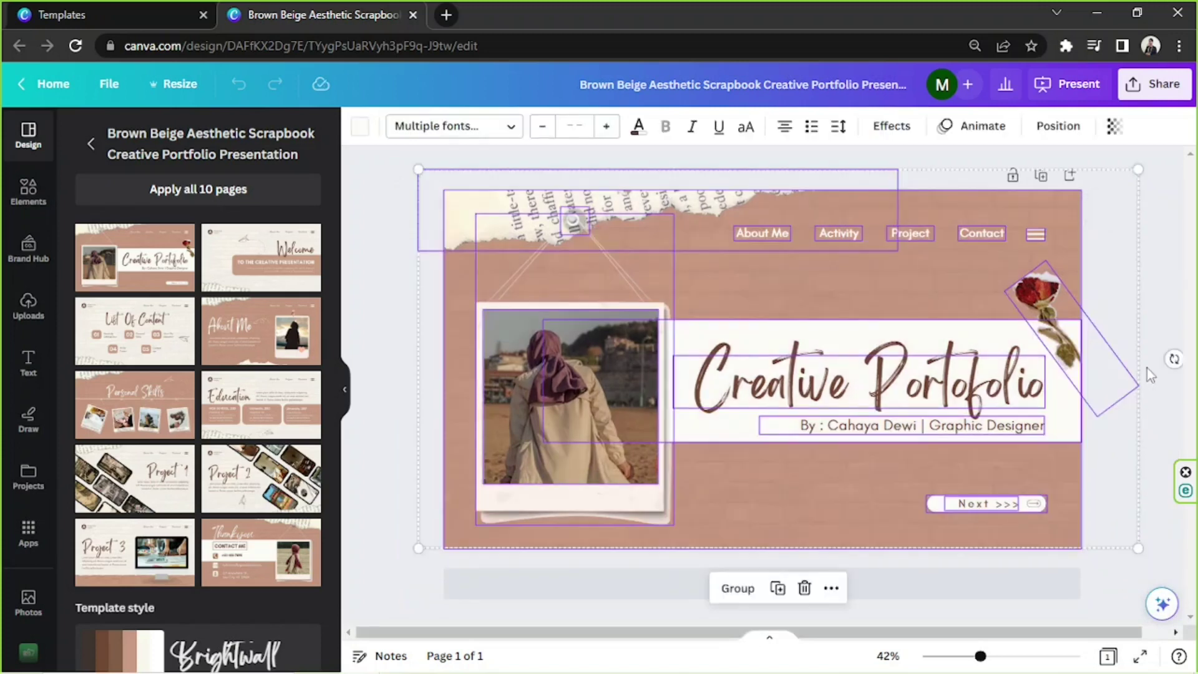
pyautogui.click(1150, 374)
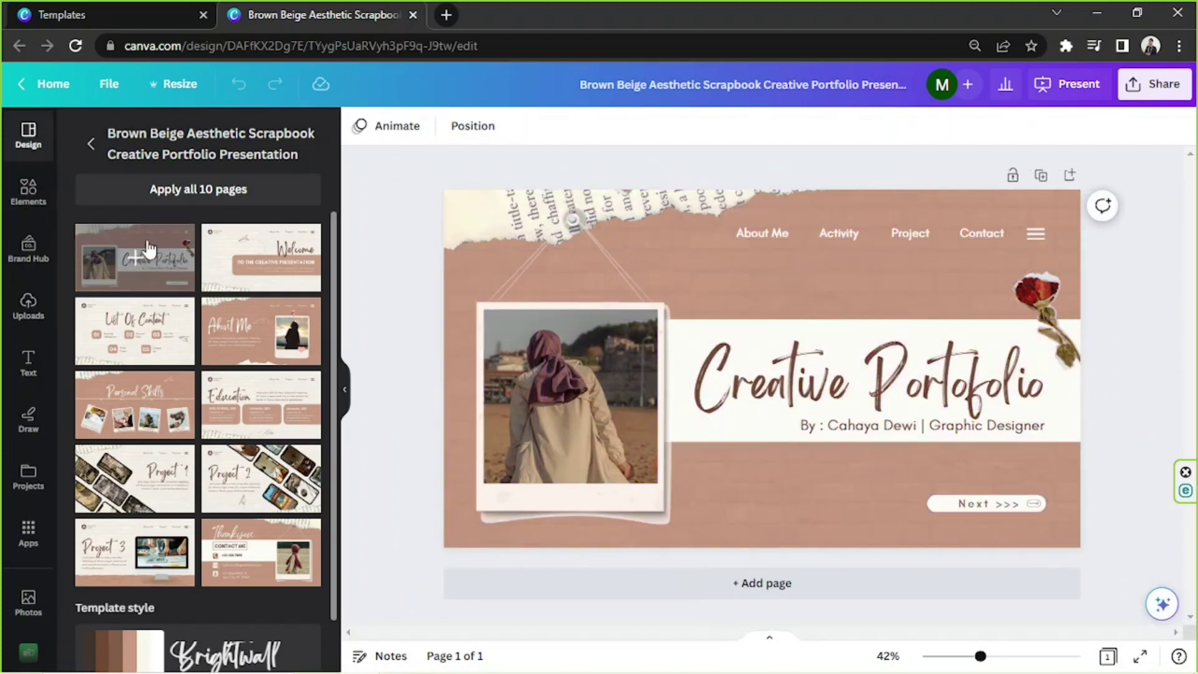
pyautogui.click(232, 195)
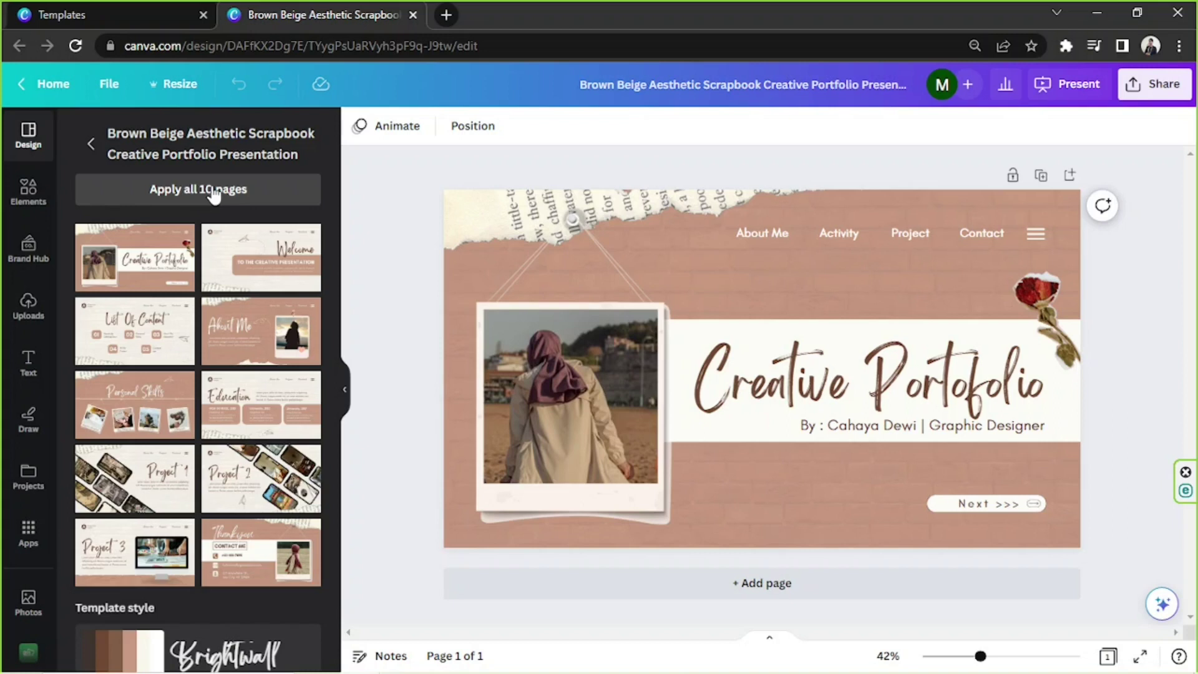
pyautogui.click(213, 195)
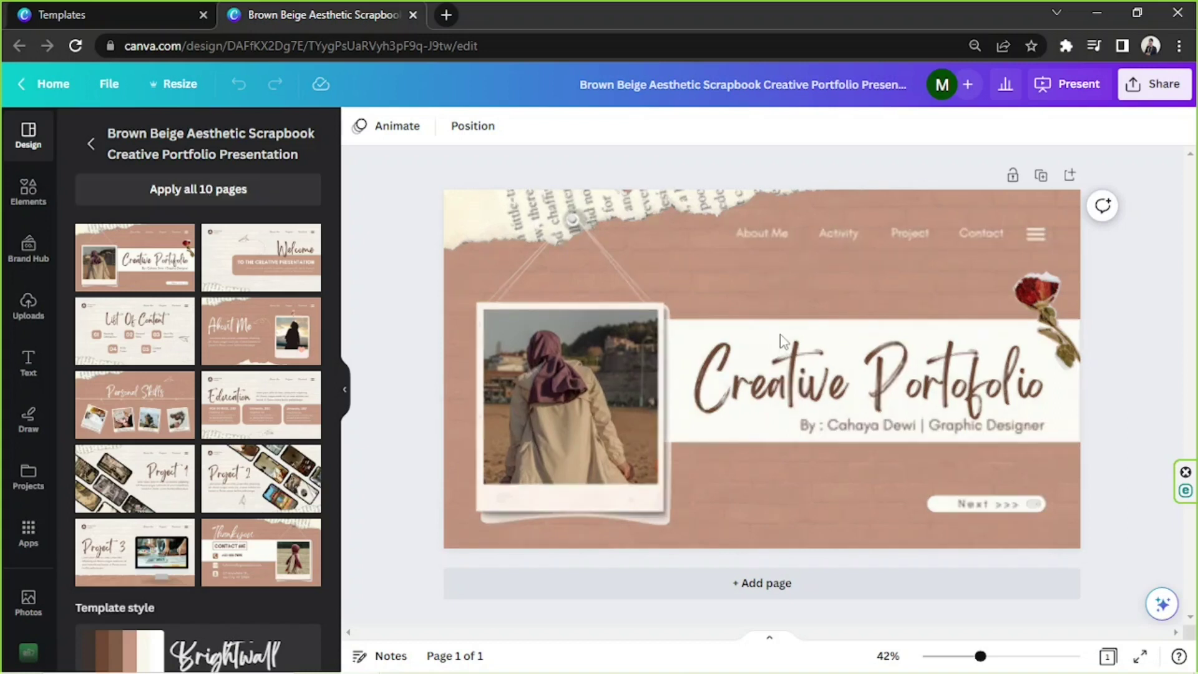
pyautogui.scroll(-5, 727, 327)
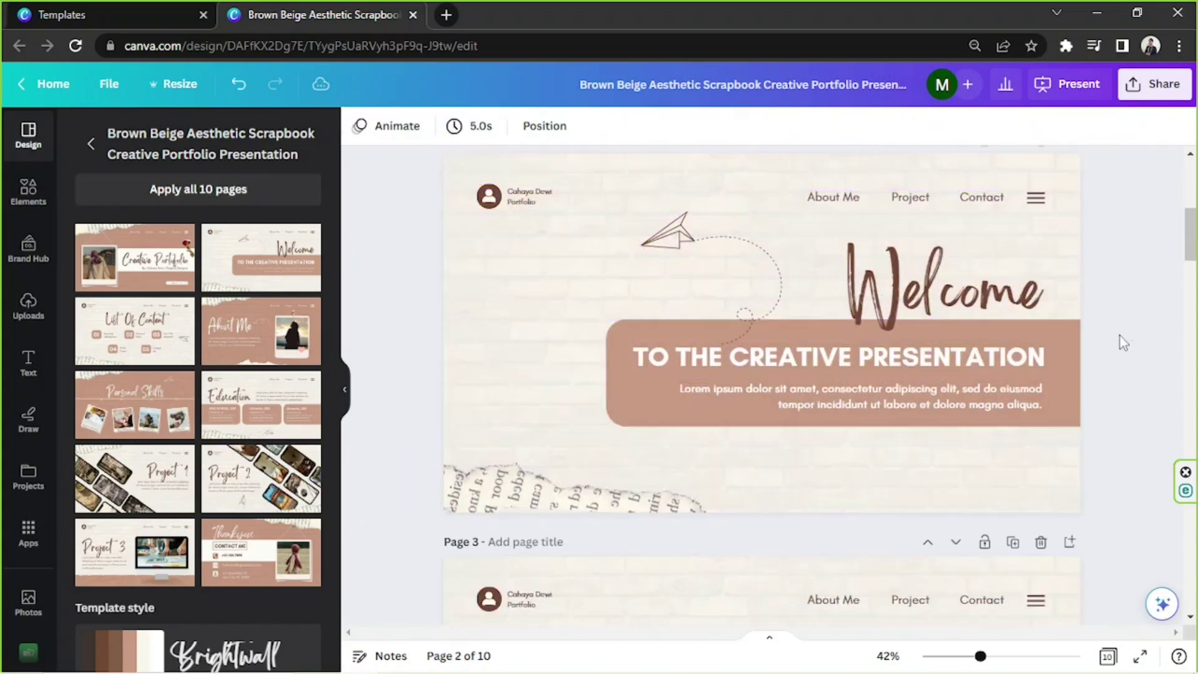
pyautogui.moveTo(1190, 236); pyautogui.dragTo(1190, 181)
pyautogui.scroll(-5, 436, 237)
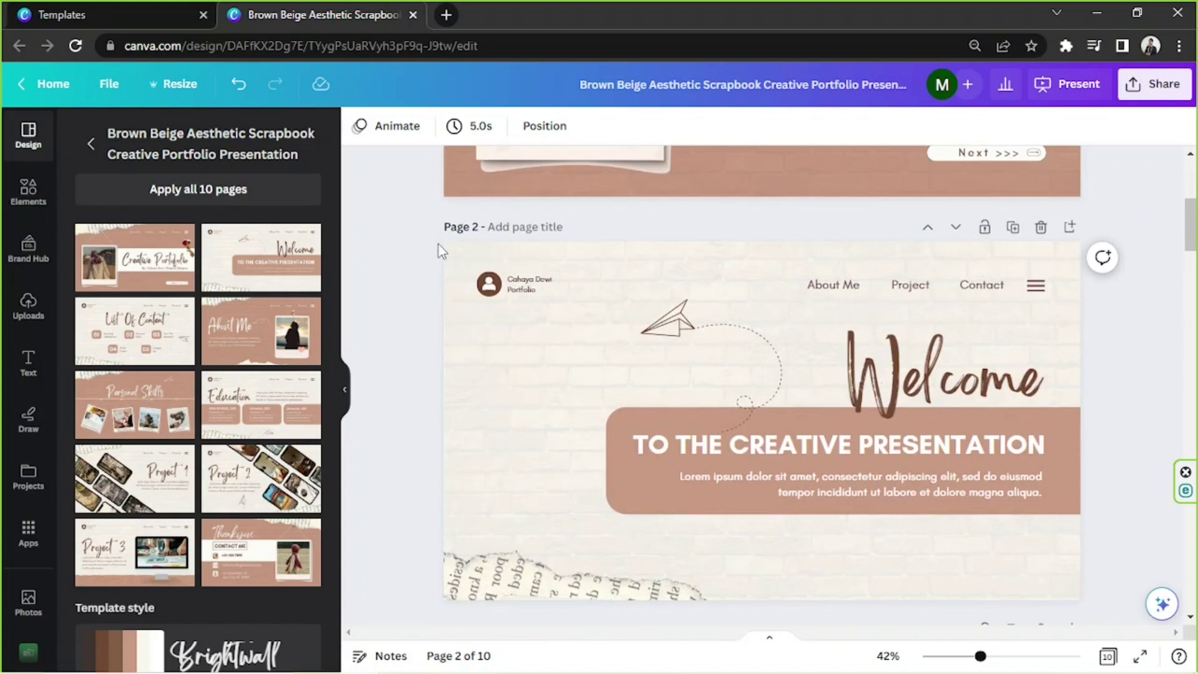
pyautogui.hotkey('ctrl', 'z')
pyautogui.scroll(5, 446, 277)
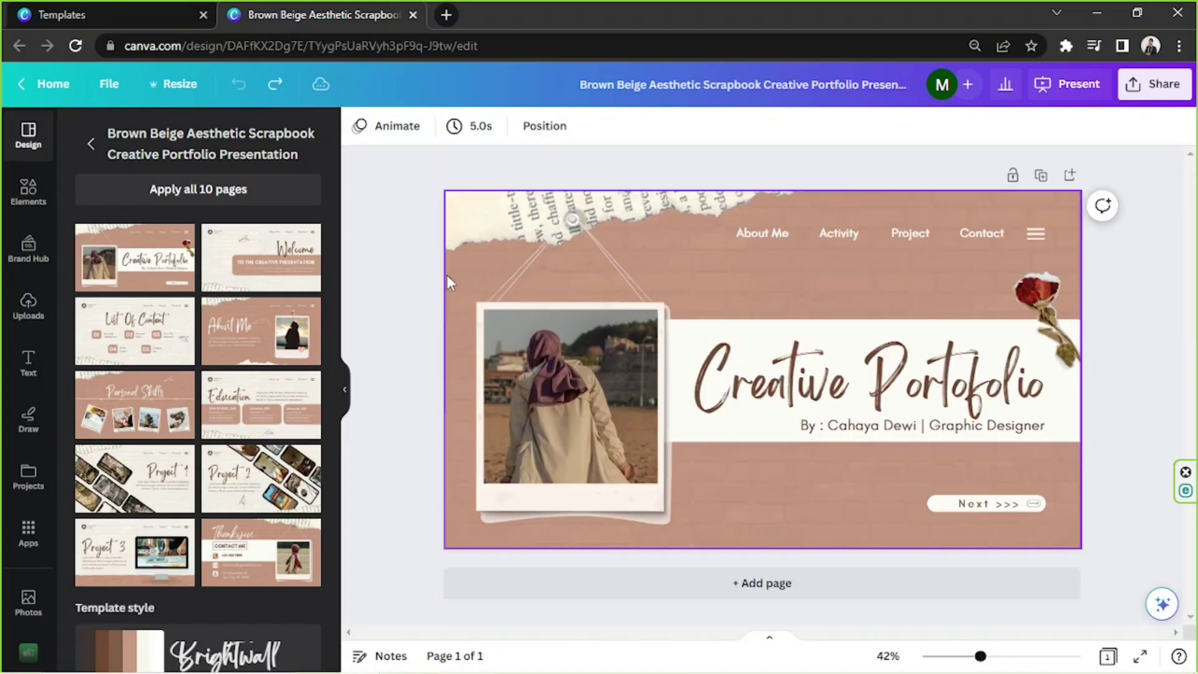
pyautogui.click(627, 580)
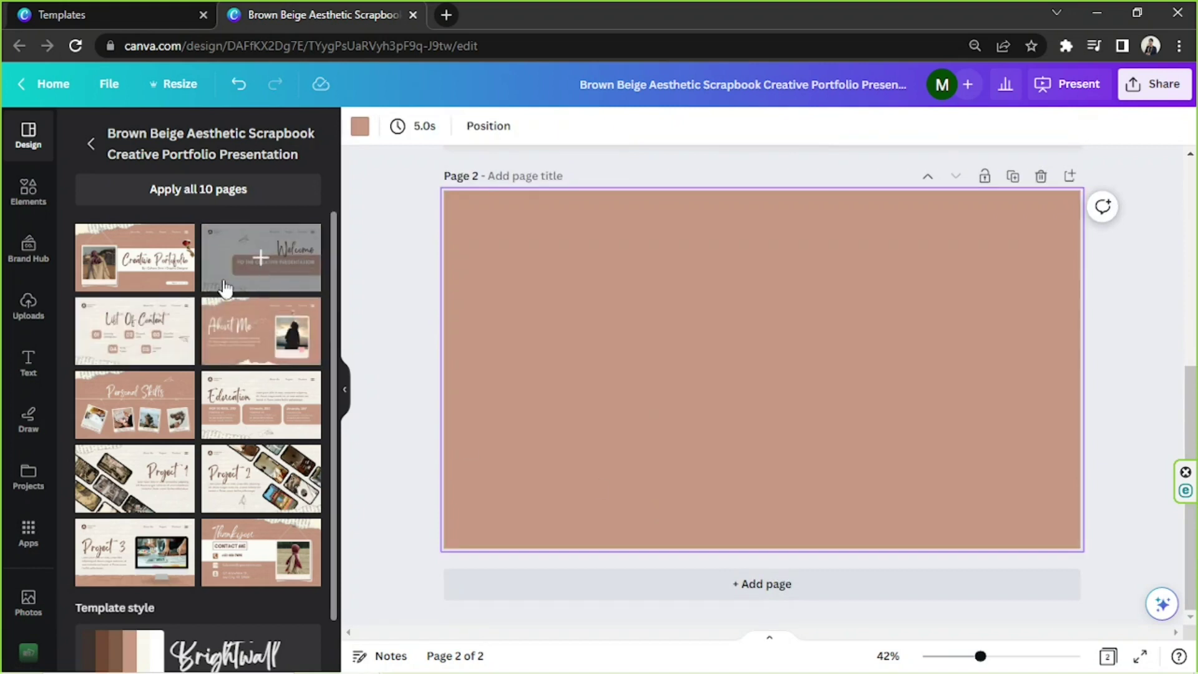
pyautogui.click(236, 343)
pyautogui.scroll(5, 735, 459)
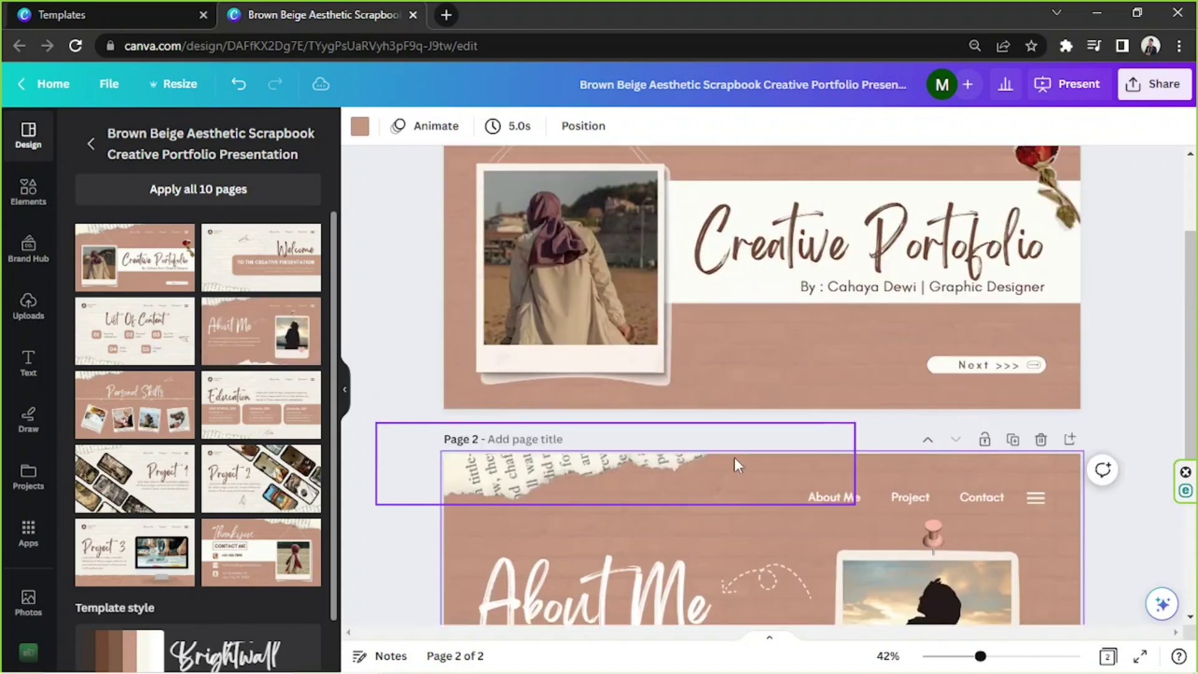
pyautogui.scroll(-4, 734, 458)
pyautogui.hotkey('ctrl', 'z')
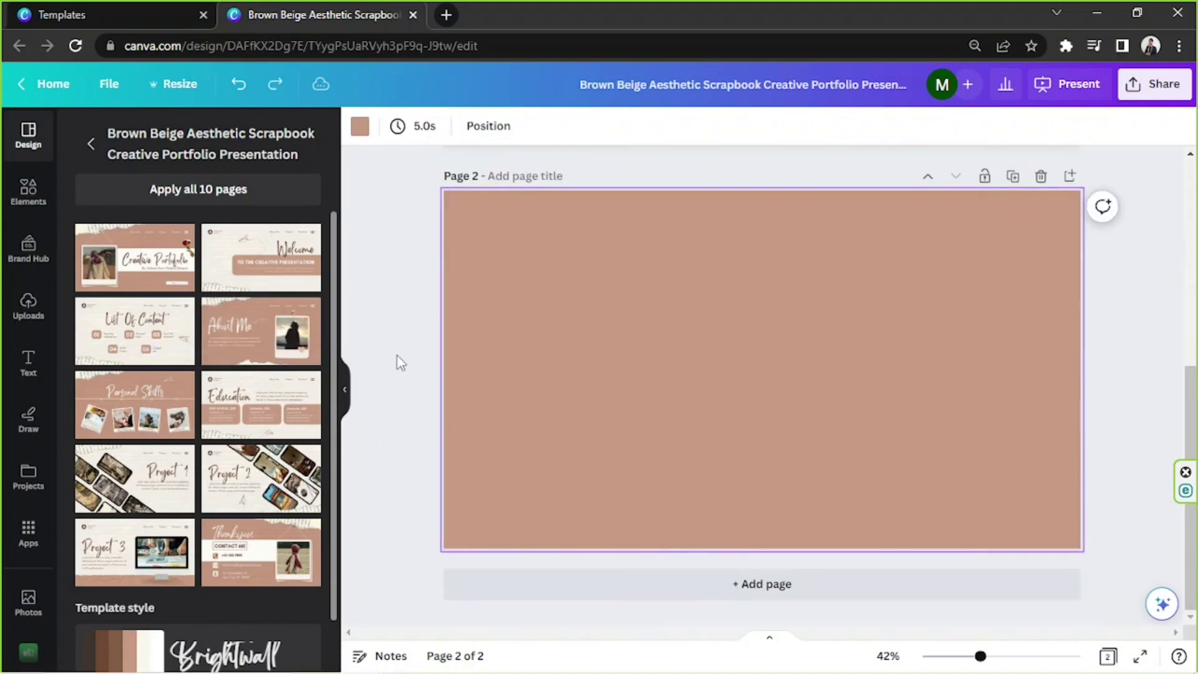
pyautogui.hotkey('ctrl', 'z')
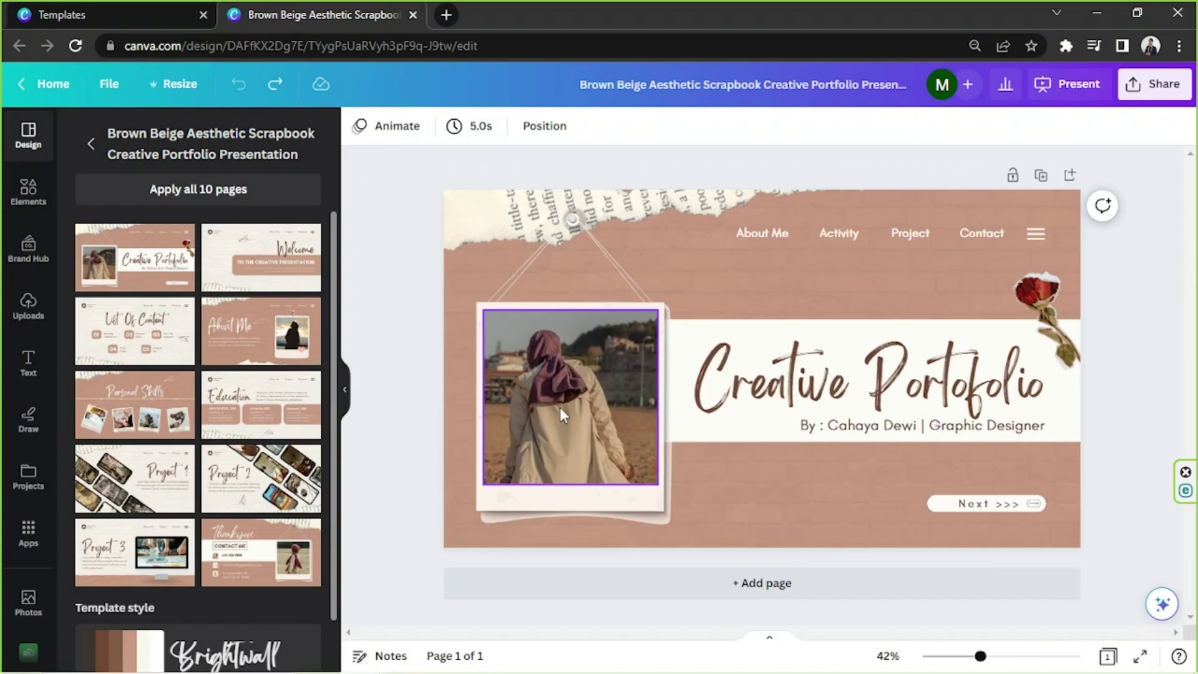
# Step: Delete the torn-paper header image, then the brick-texture background image, from the cover
pyautogui.moveTo(397, 178); pyautogui.dragTo(1101, 576)
pyautogui.click(1158, 306)
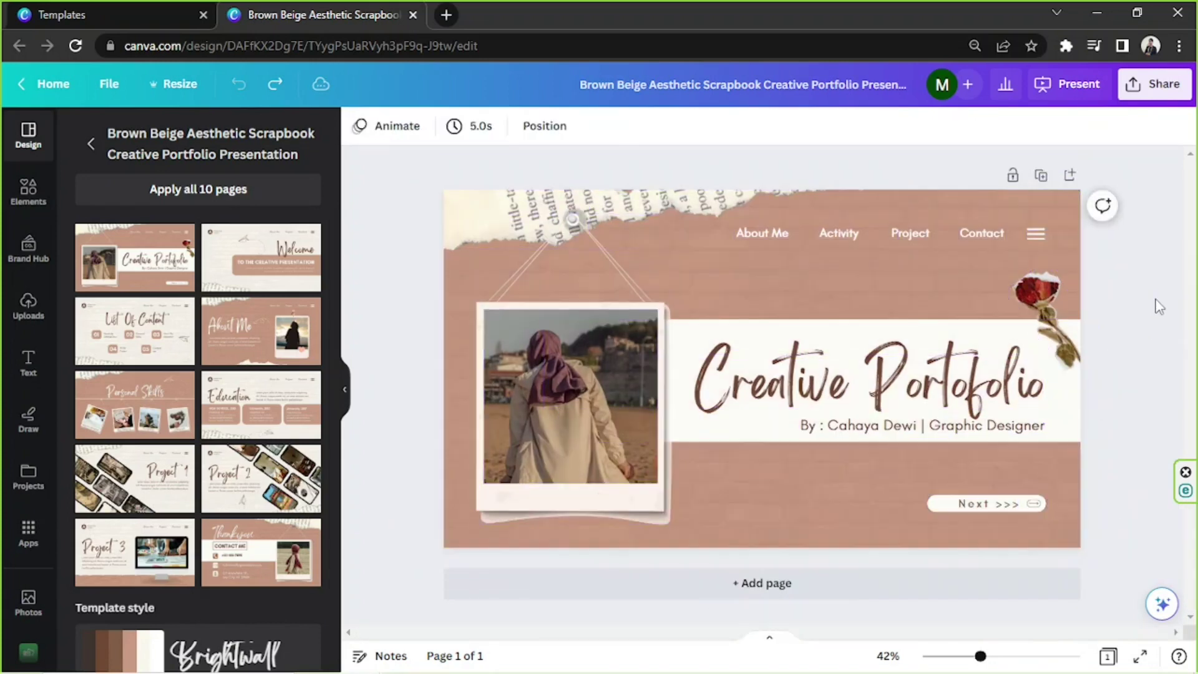
pyautogui.click(28, 189)
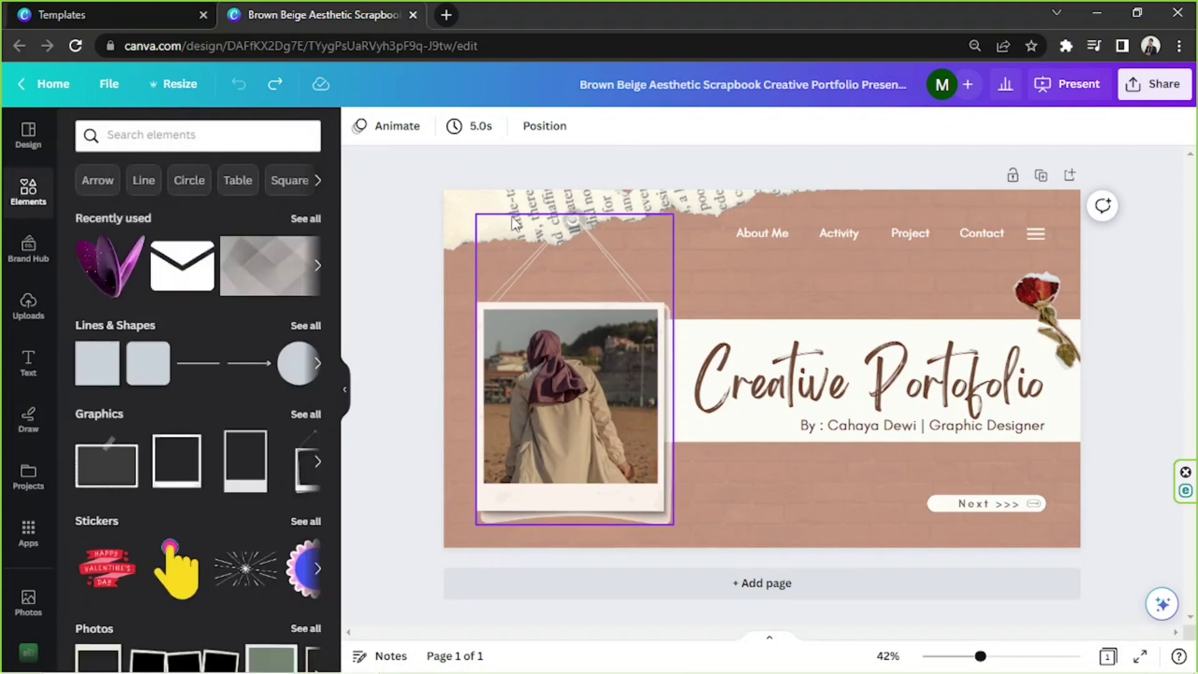
pyautogui.click(451, 202)
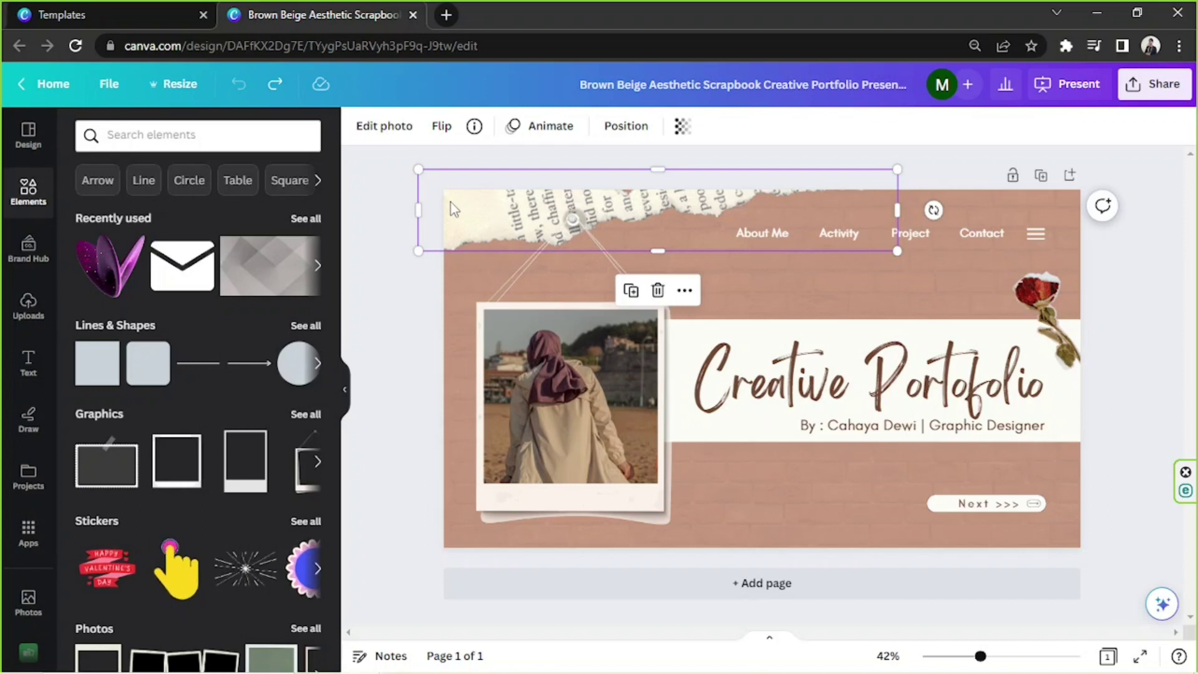
pyautogui.click(417, 331)
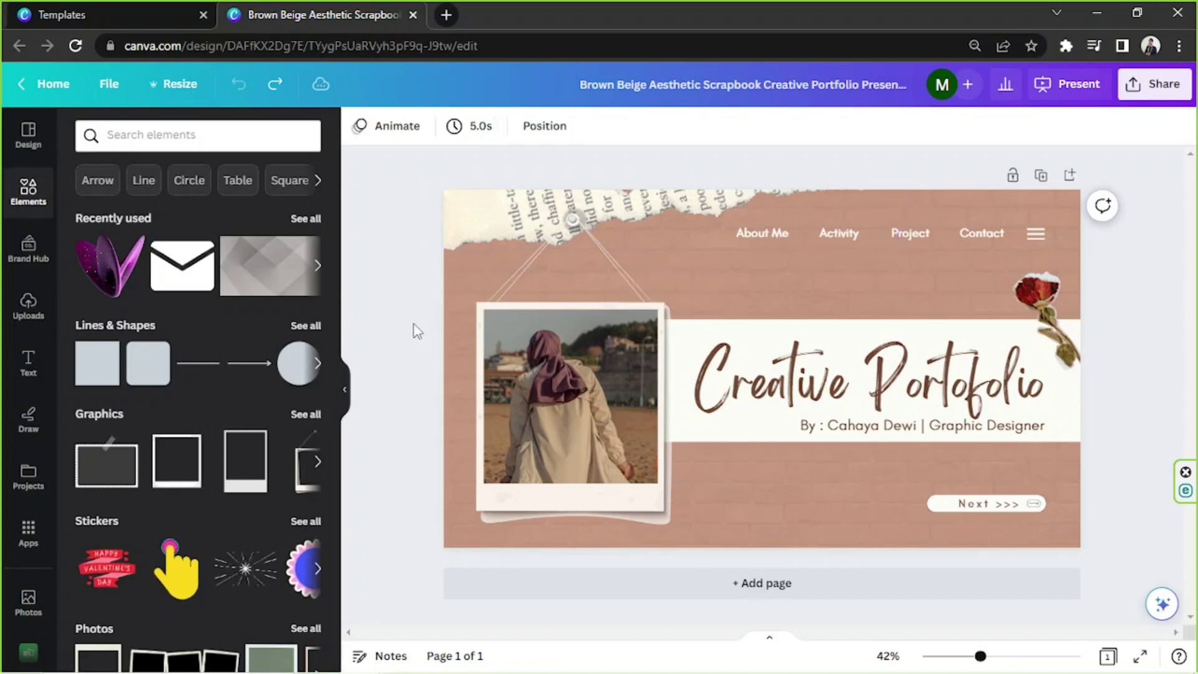
pyautogui.click(466, 208)
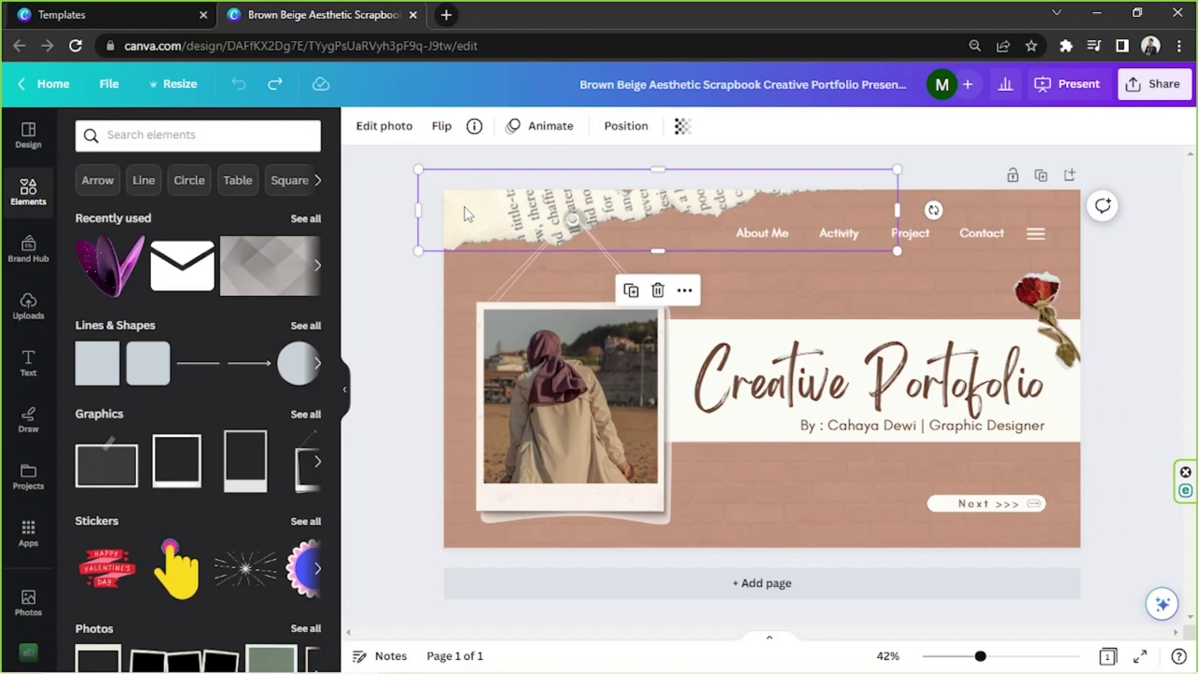
pyautogui.press('Delete')
pyautogui.click(464, 207)
pyautogui.press('Delete')
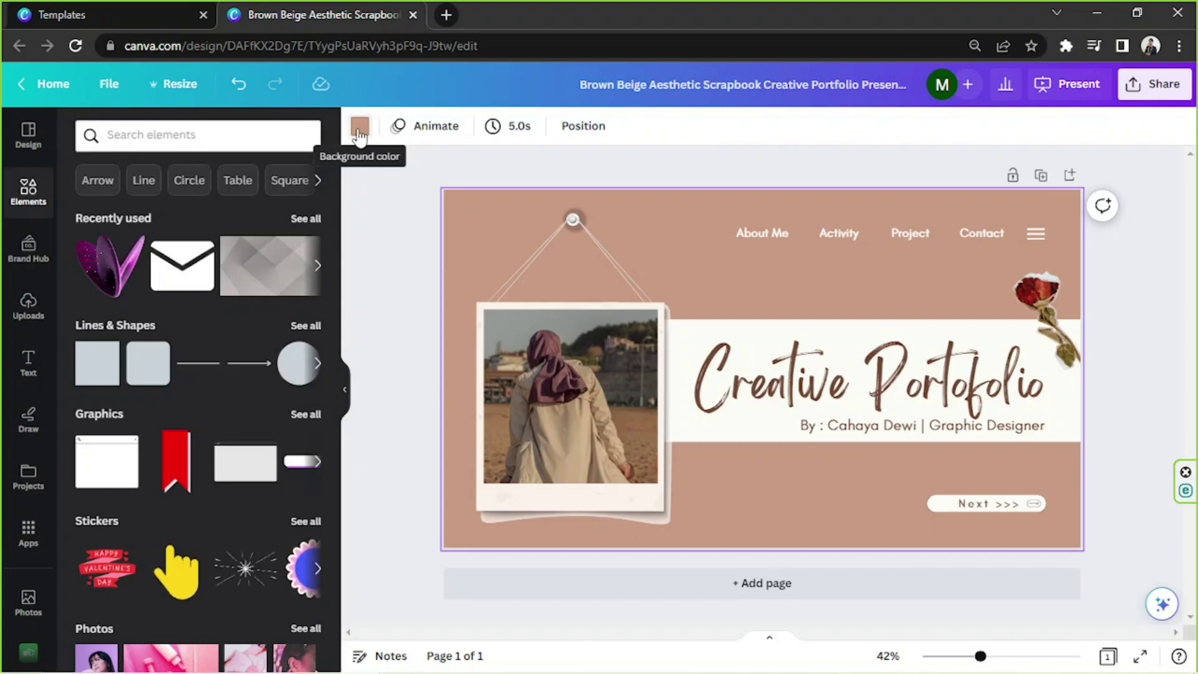
# Step: Try light grey, then a yellow-pink gradient, as the page background
pyautogui.click(359, 132)
pyautogui.scroll(-5, 314, 253)
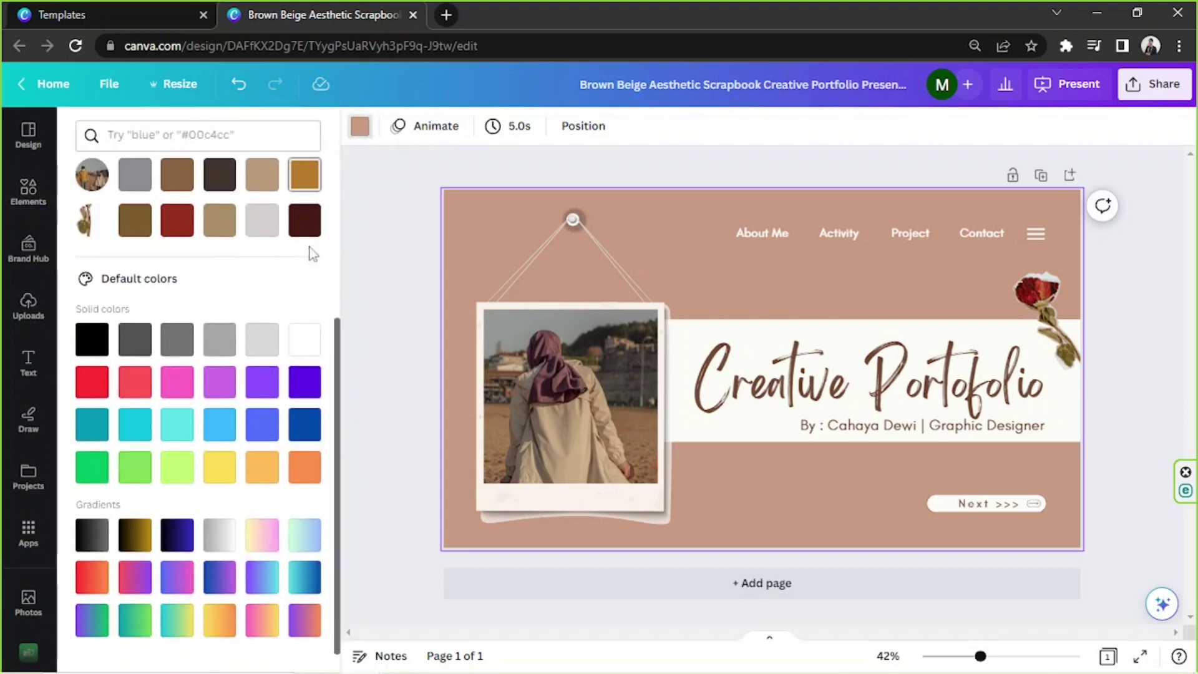
pyautogui.click(261, 312)
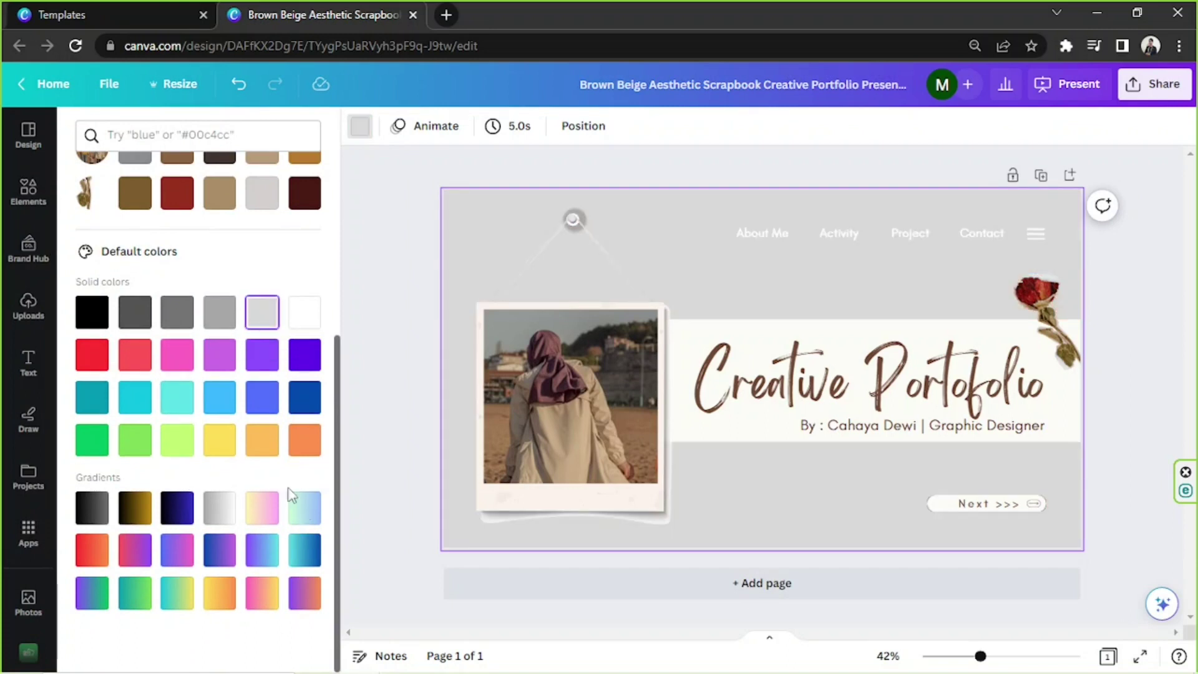
pyautogui.click(269, 502)
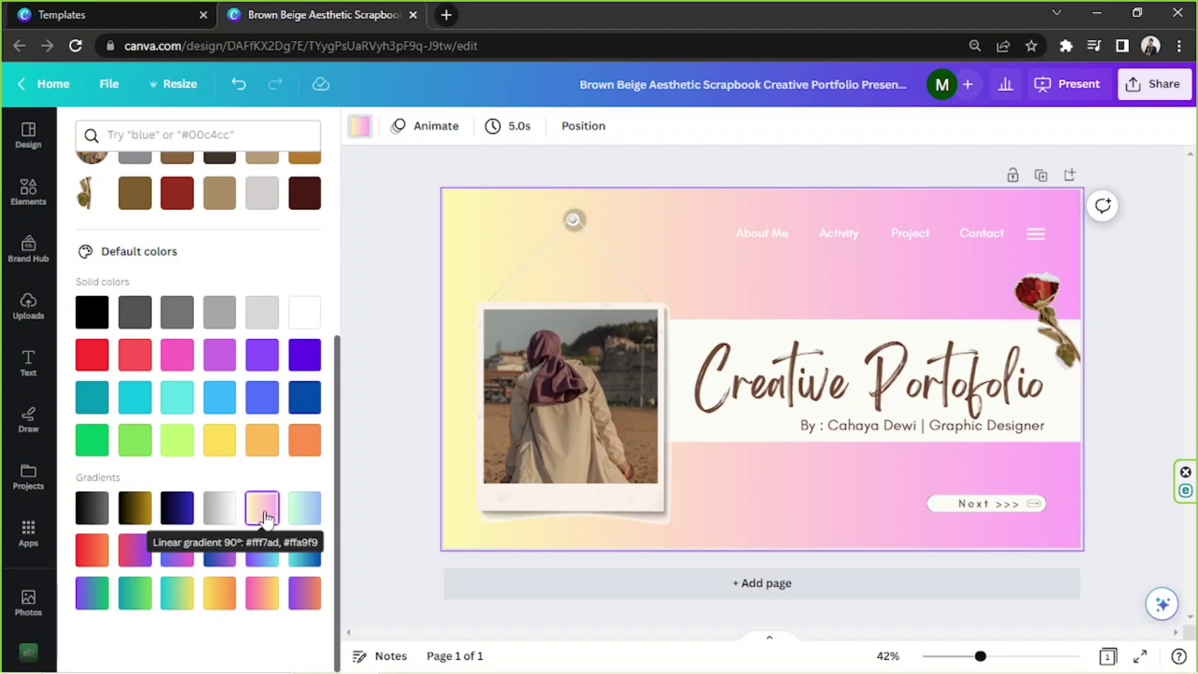
pyautogui.scroll(5, 265, 518)
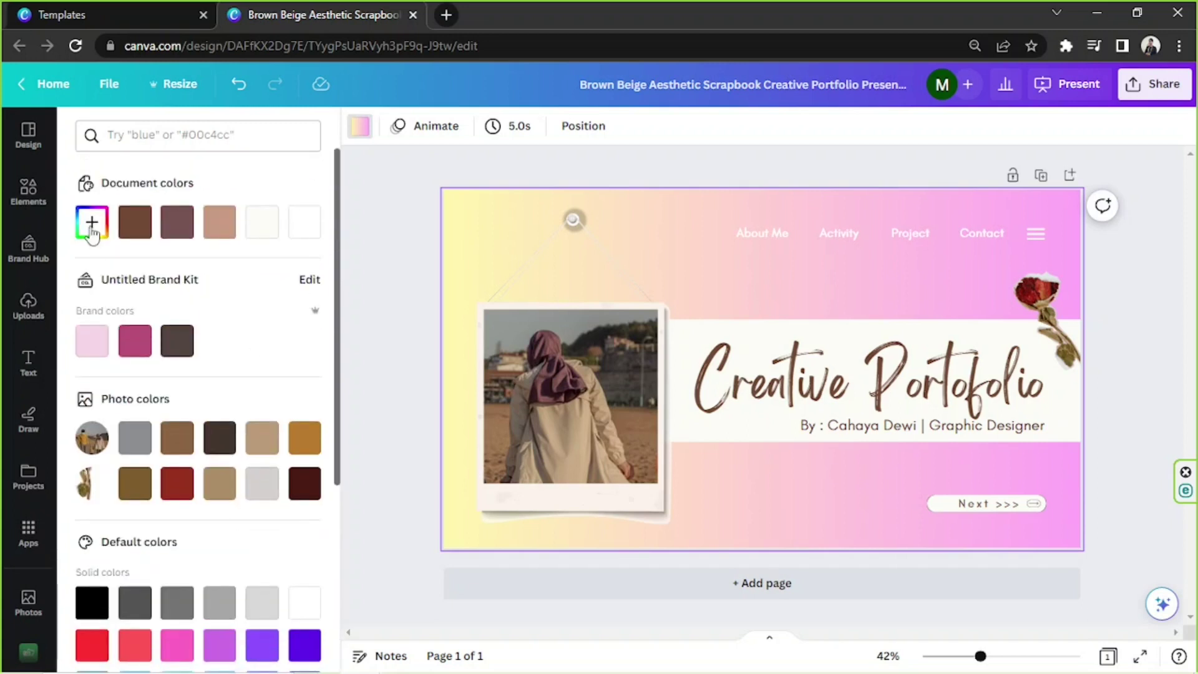
# Step: Change the gradient stops to light cyan #ADF5FF and soft violet #BAA9FF
pyautogui.click(92, 224)
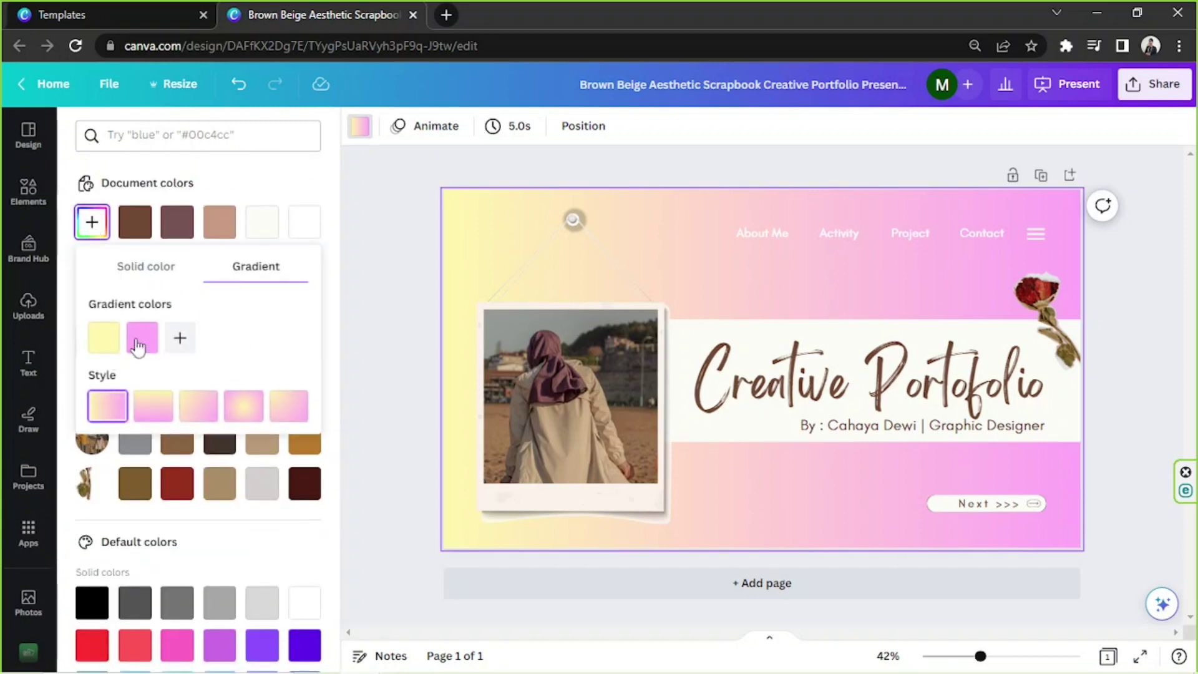
pyautogui.click(102, 342)
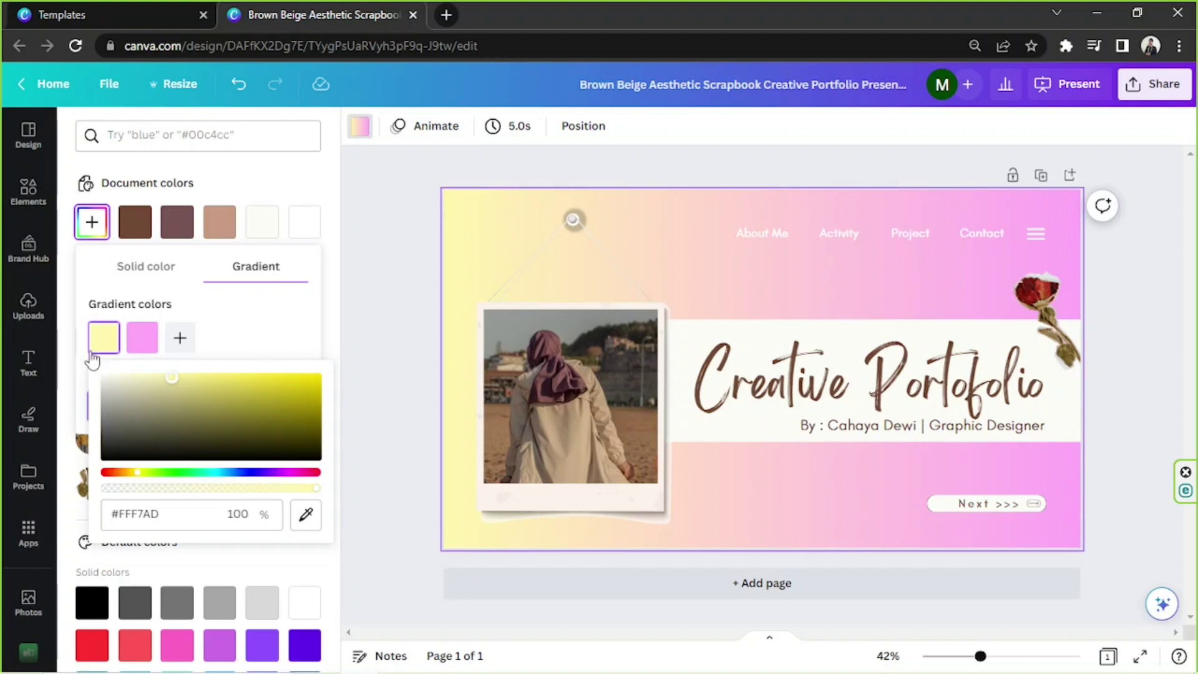
pyautogui.click(214, 472)
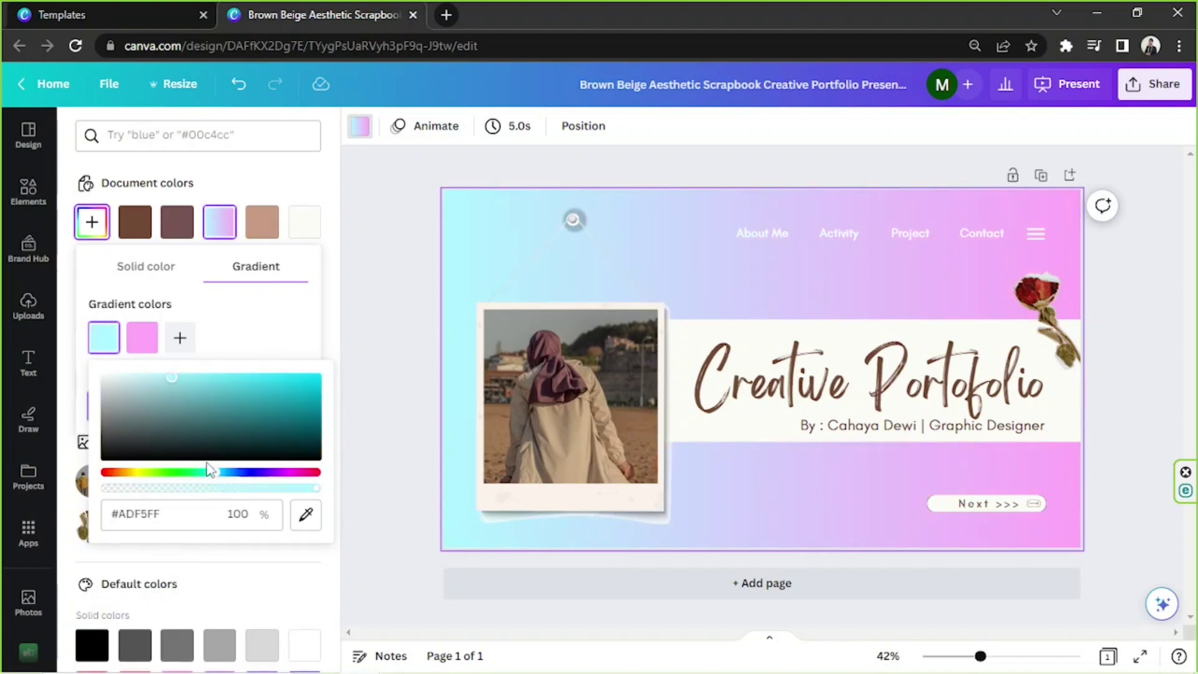
pyautogui.click(154, 346)
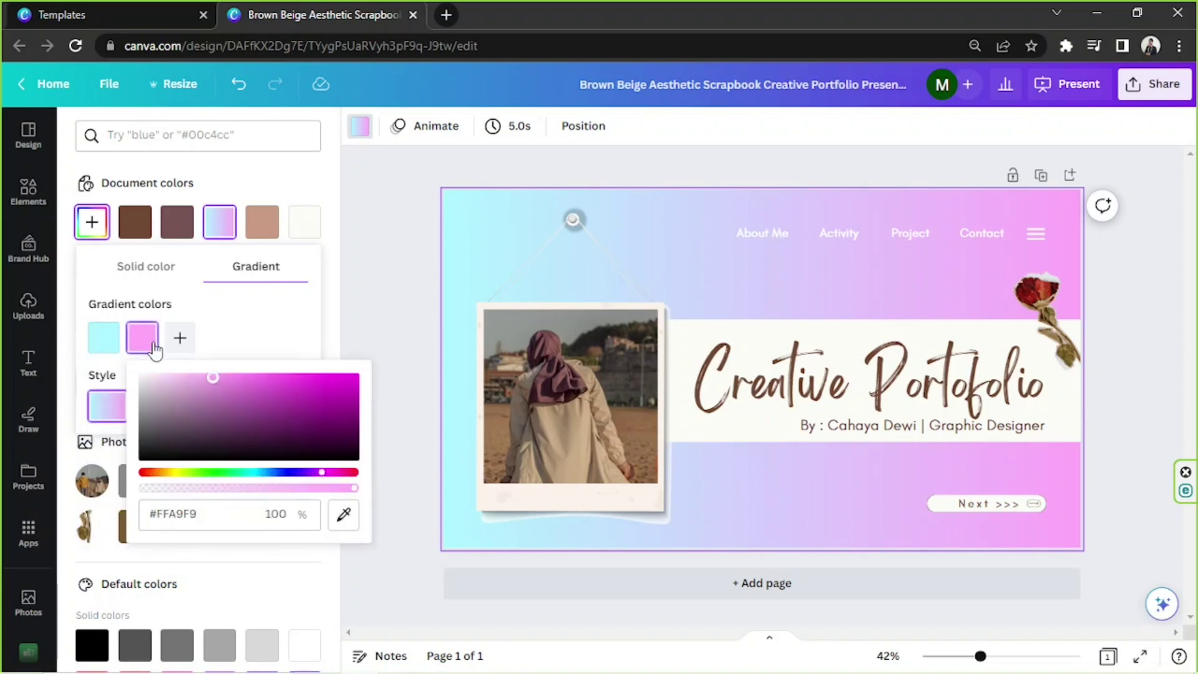
pyautogui.click(251, 473)
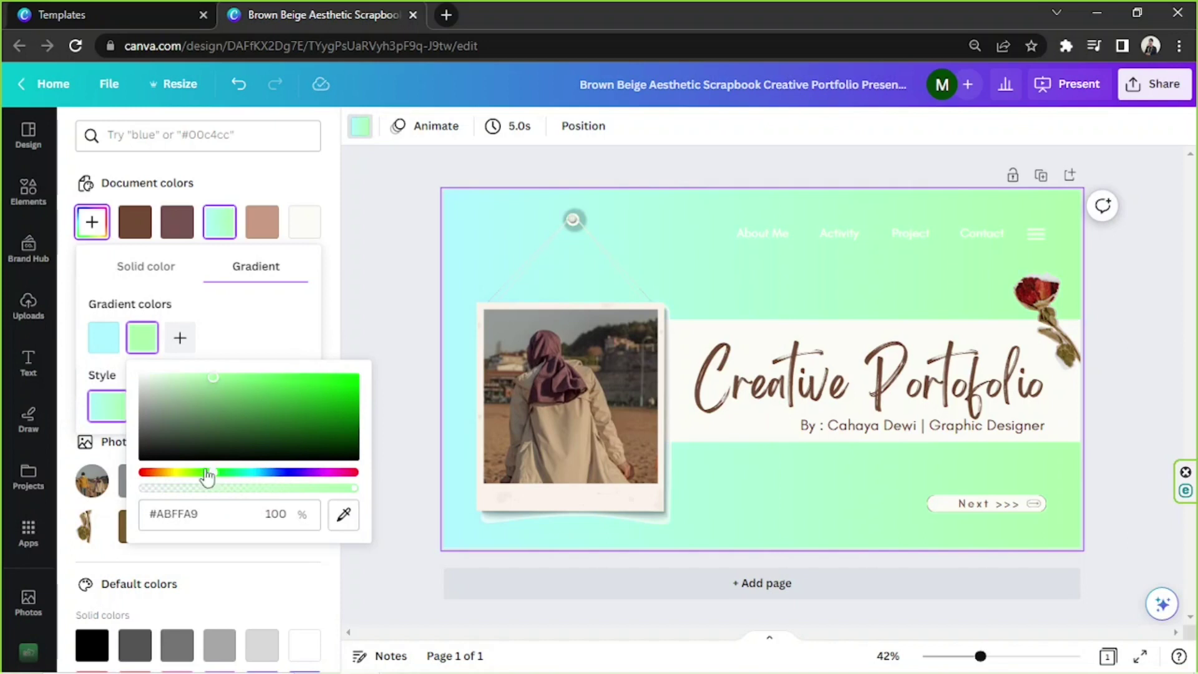
pyautogui.moveTo(200, 474); pyautogui.dragTo(305, 477)
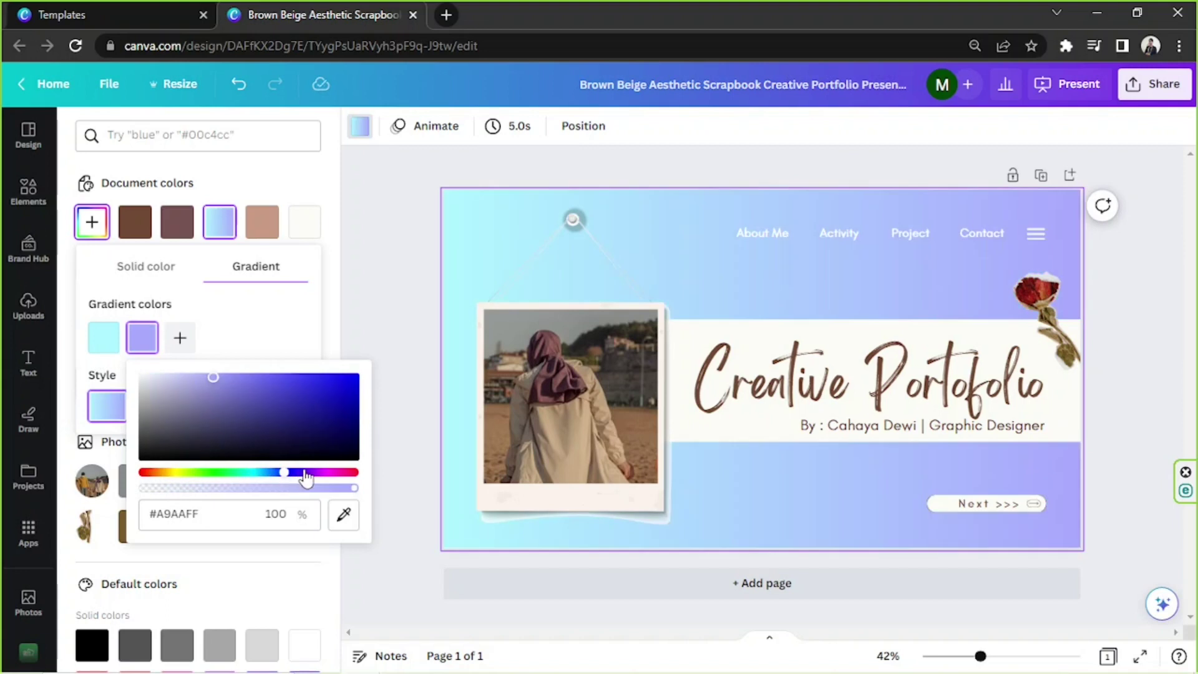
pyautogui.click(294, 478)
pyautogui.click(296, 318)
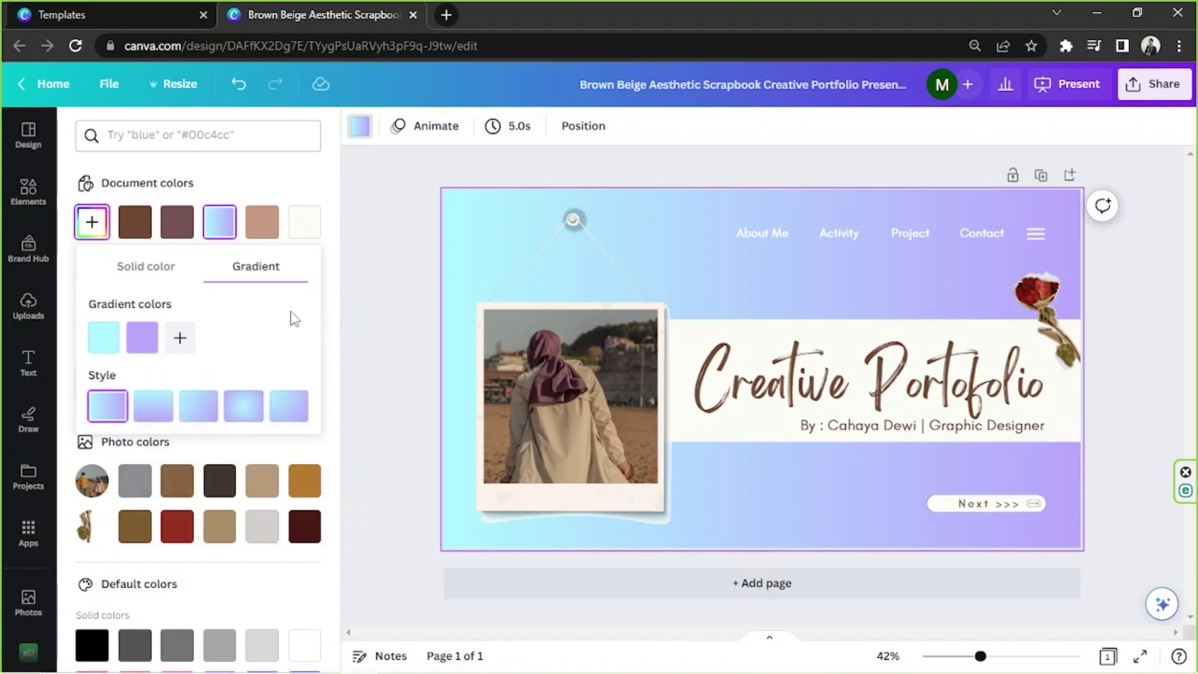
# Step: Preview the gradient directions and settle on the horizontal linear style
pyautogui.click(152, 410)
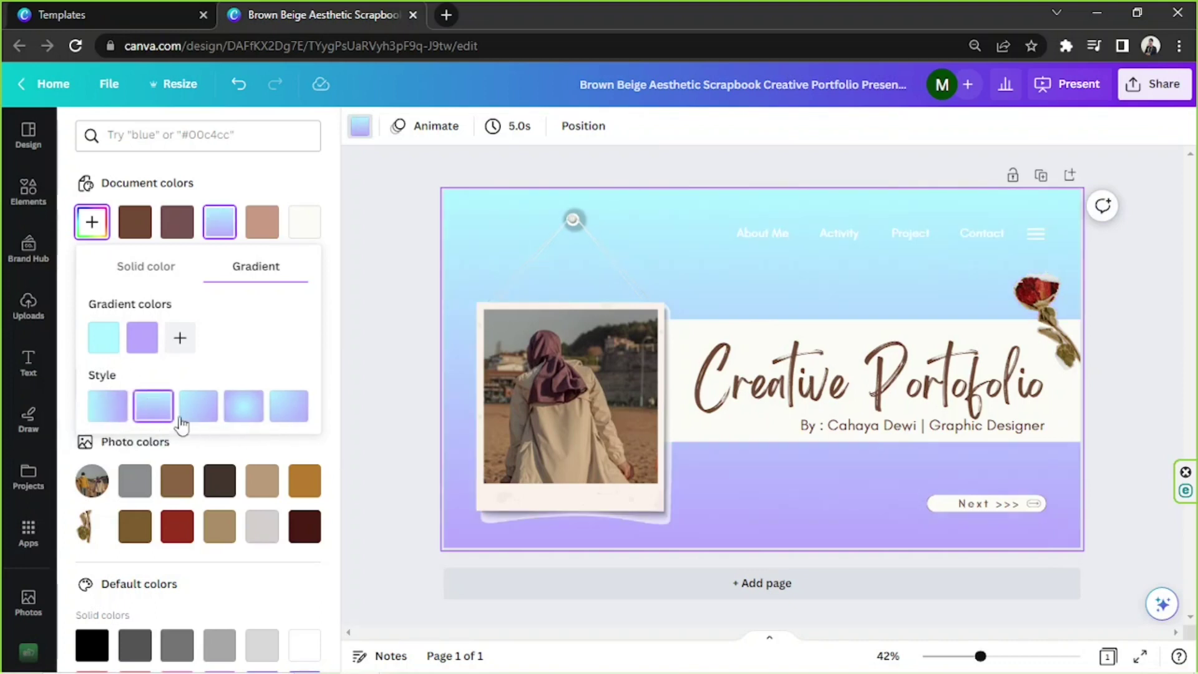
pyautogui.click(199, 416)
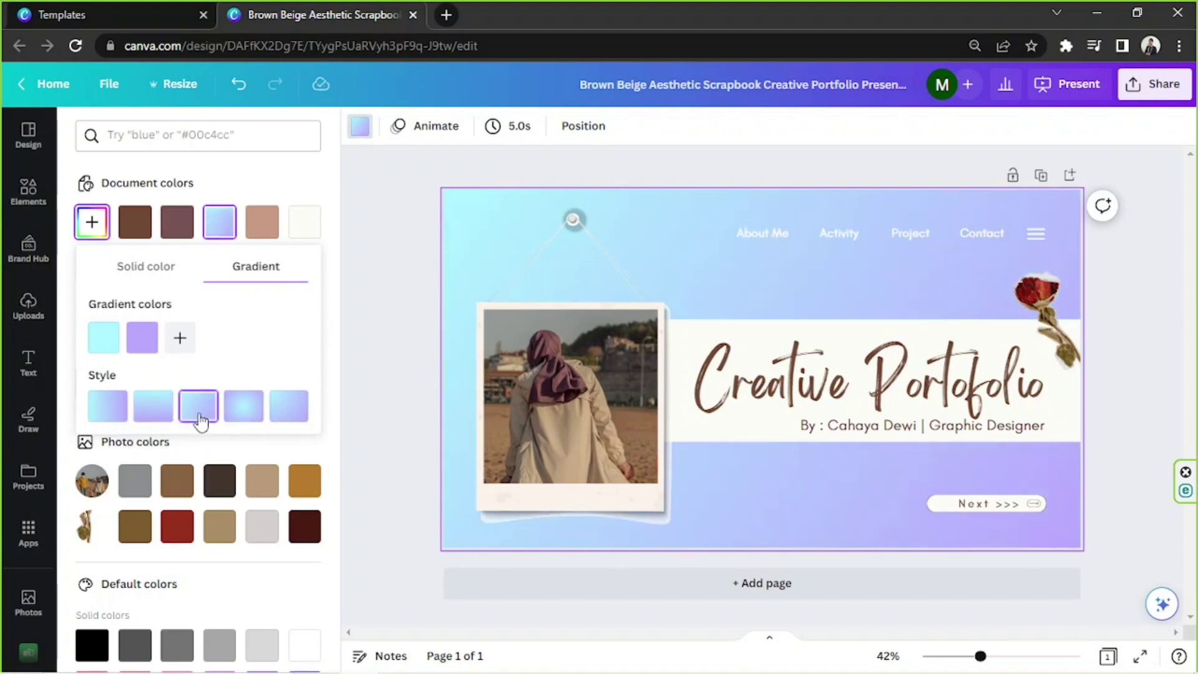
pyautogui.click(243, 417)
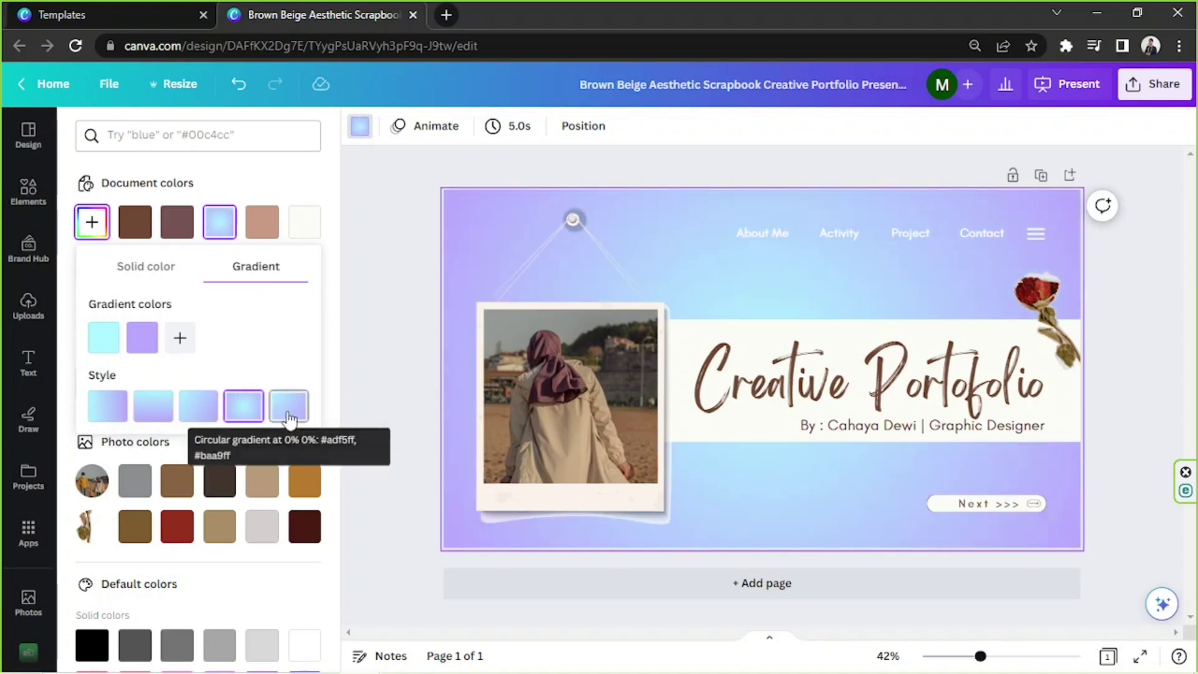
pyautogui.click(289, 417)
pyautogui.click(100, 415)
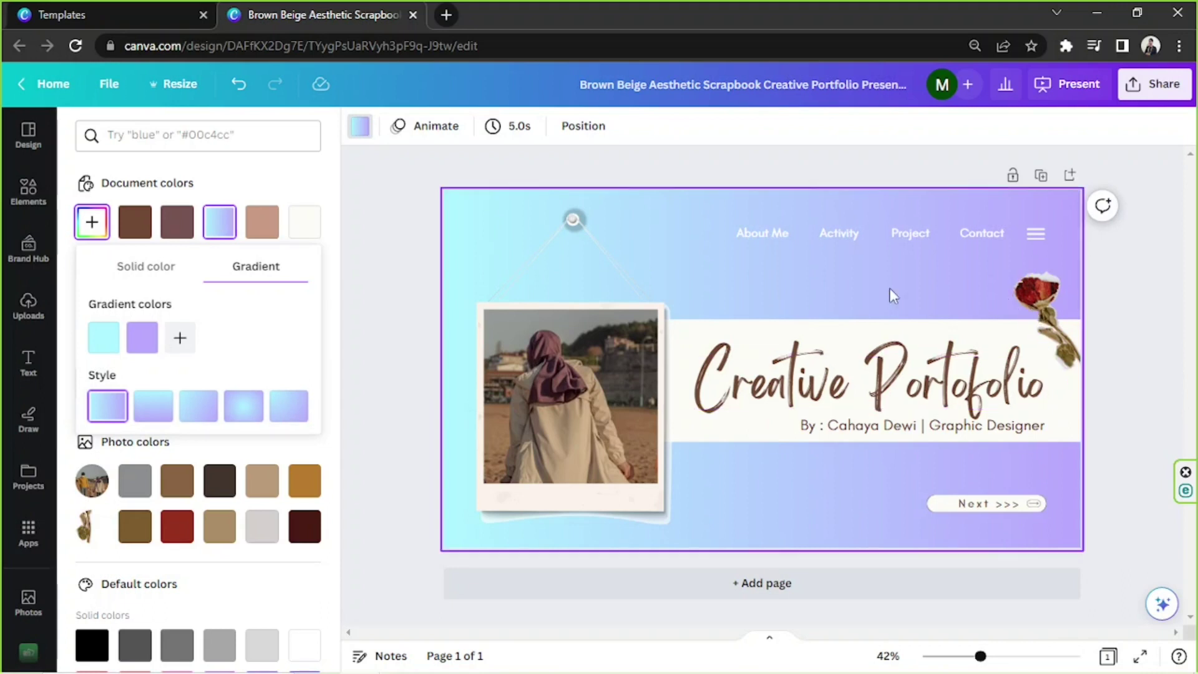
# Step: Delete the About Me, Activity, Project and Contact links, the hamburger icon and the rose
pyautogui.click(753, 235)
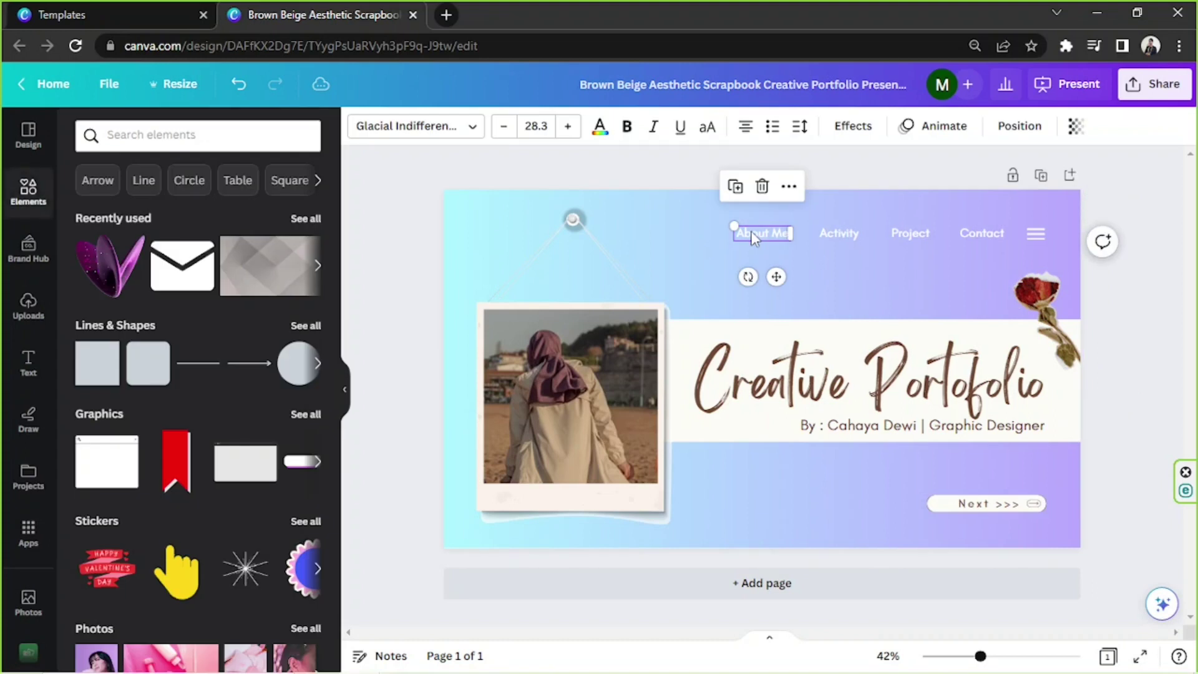
pyautogui.click(820, 237)
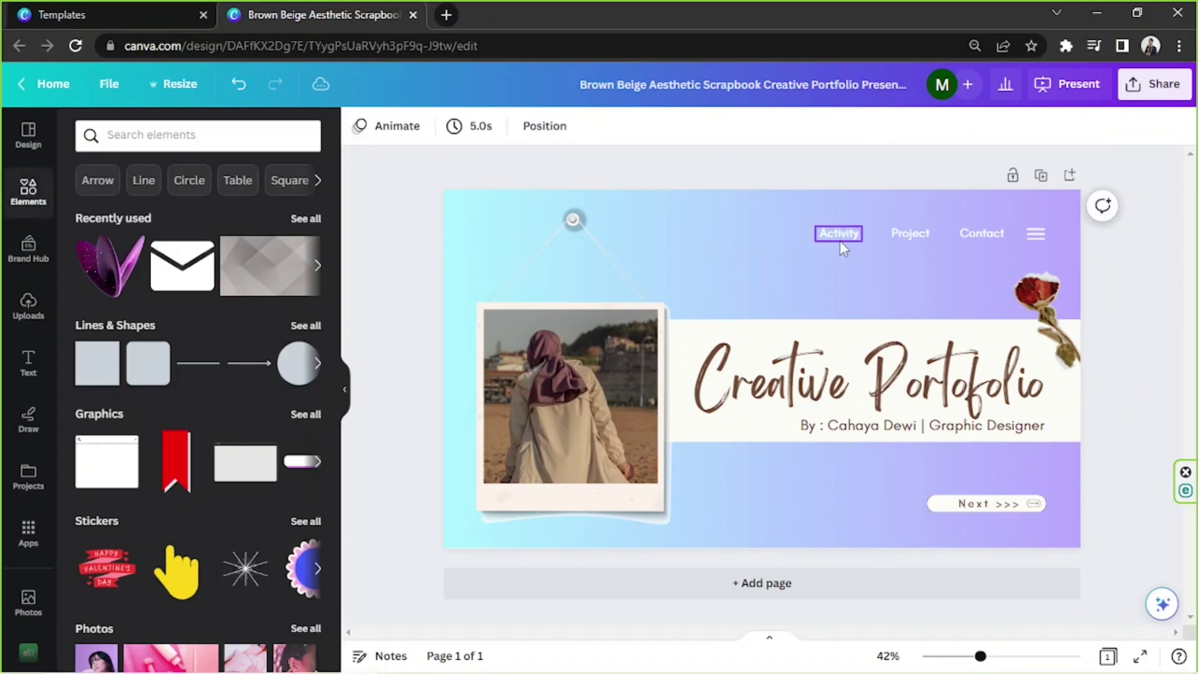
pyautogui.click(840, 236)
pyautogui.click(911, 247)
pyautogui.click(914, 237)
pyautogui.press('Delete')
pyautogui.click(981, 233)
pyautogui.press('Delete')
pyautogui.click(1035, 233)
pyautogui.press('Delete')
pyautogui.click(1058, 314)
pyautogui.press('Delete')
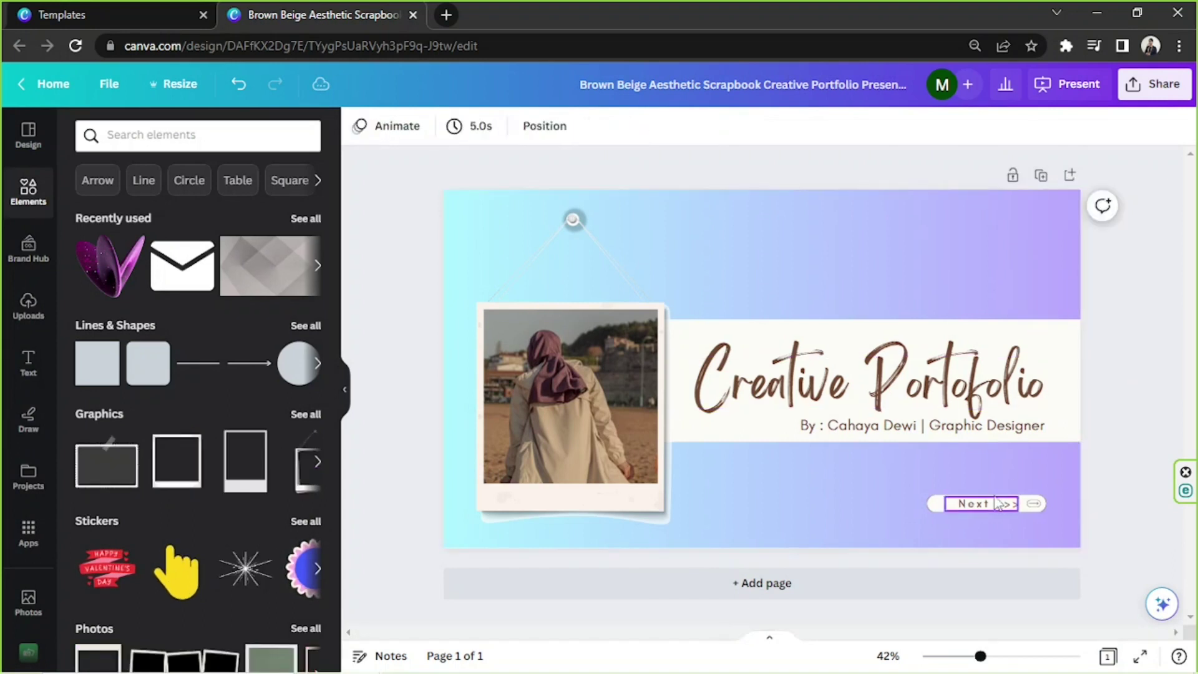
# Step: Delete the Next >>> text and its white button shape from the cover
pyautogui.click(997, 503)
pyautogui.press('Delete')
pyautogui.click(1011, 504)
pyautogui.press('Delete')
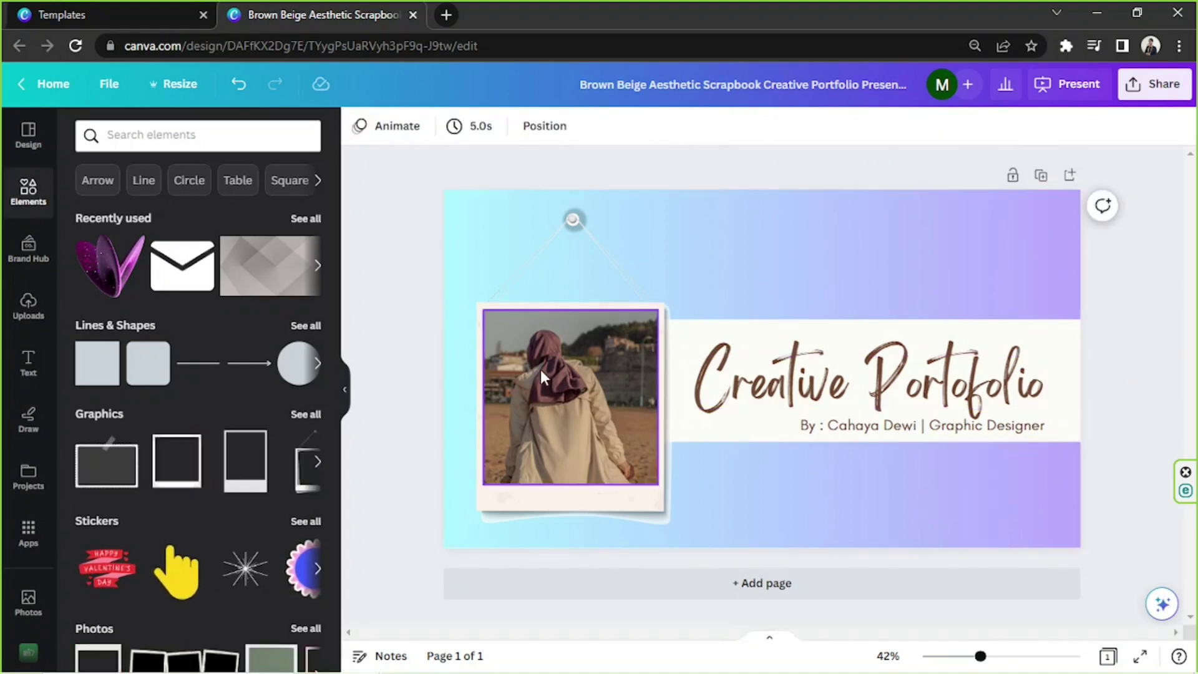
pyautogui.click(540, 371)
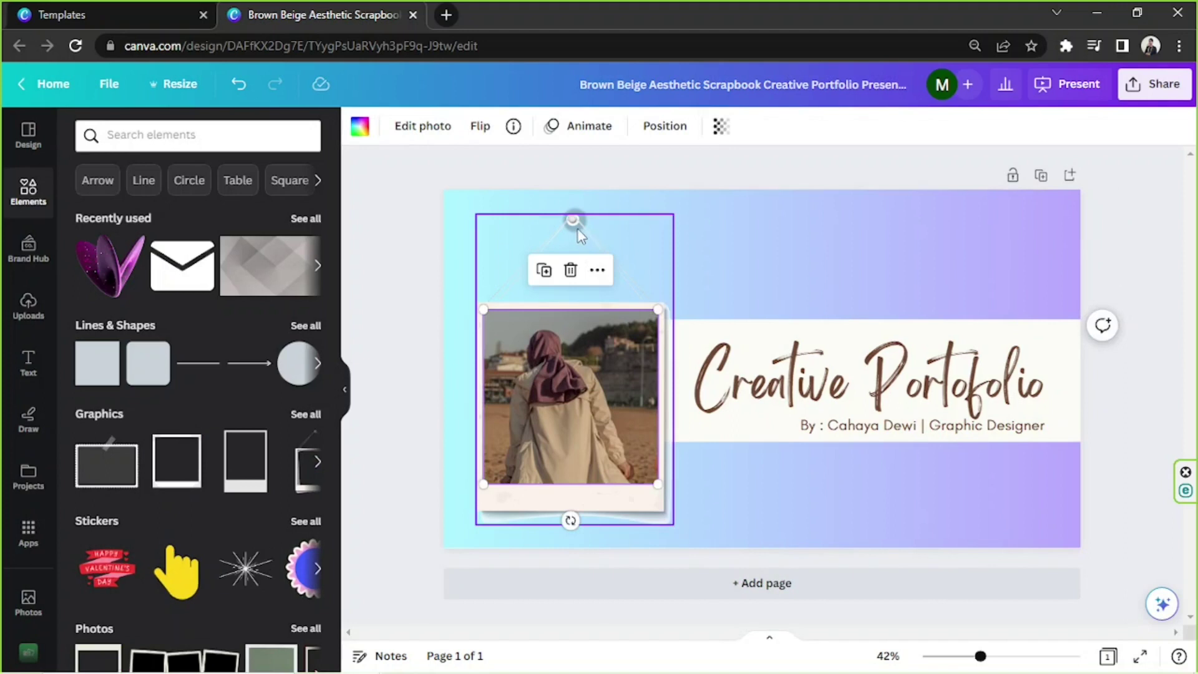
pyautogui.click(602, 250)
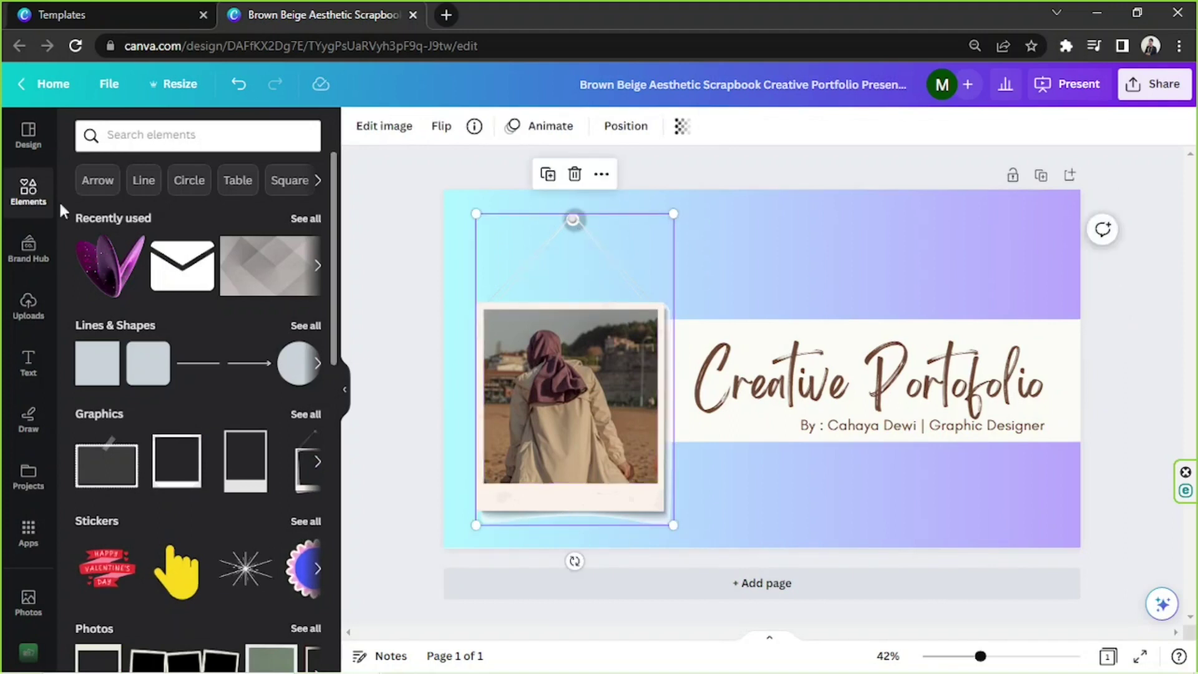
# Step: Search Elements for 'frame' and browse all the Frames results
pyautogui.click(177, 129)
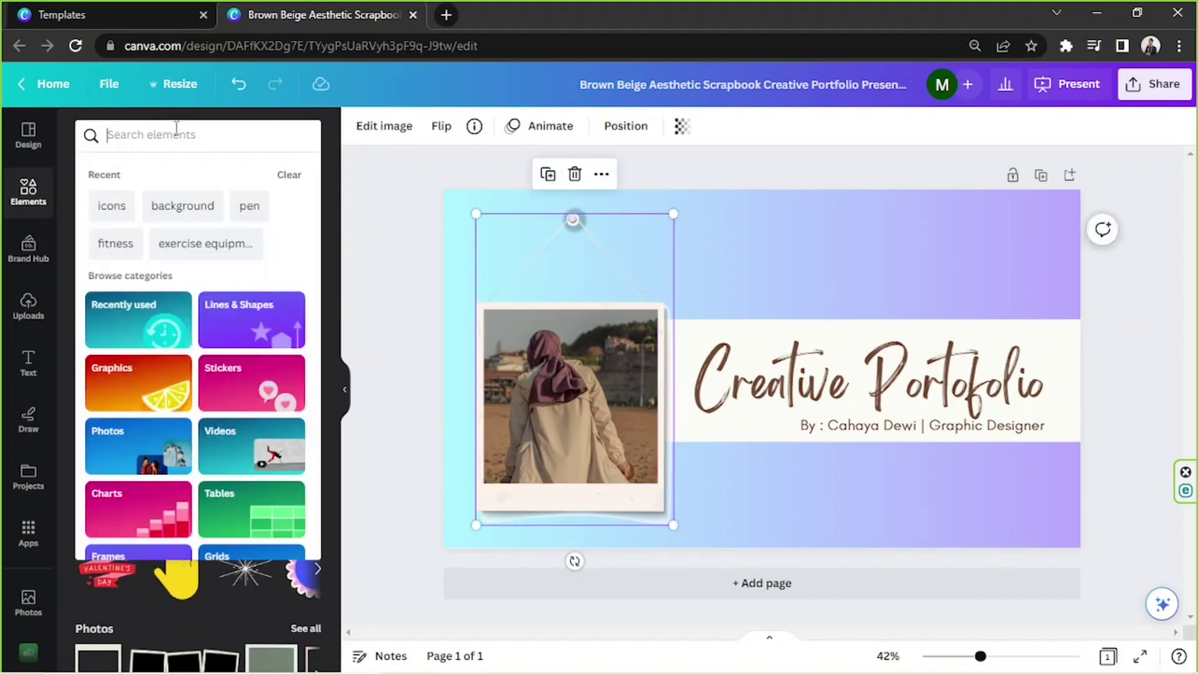
pyautogui.write('frame')
pyautogui.press('Return')
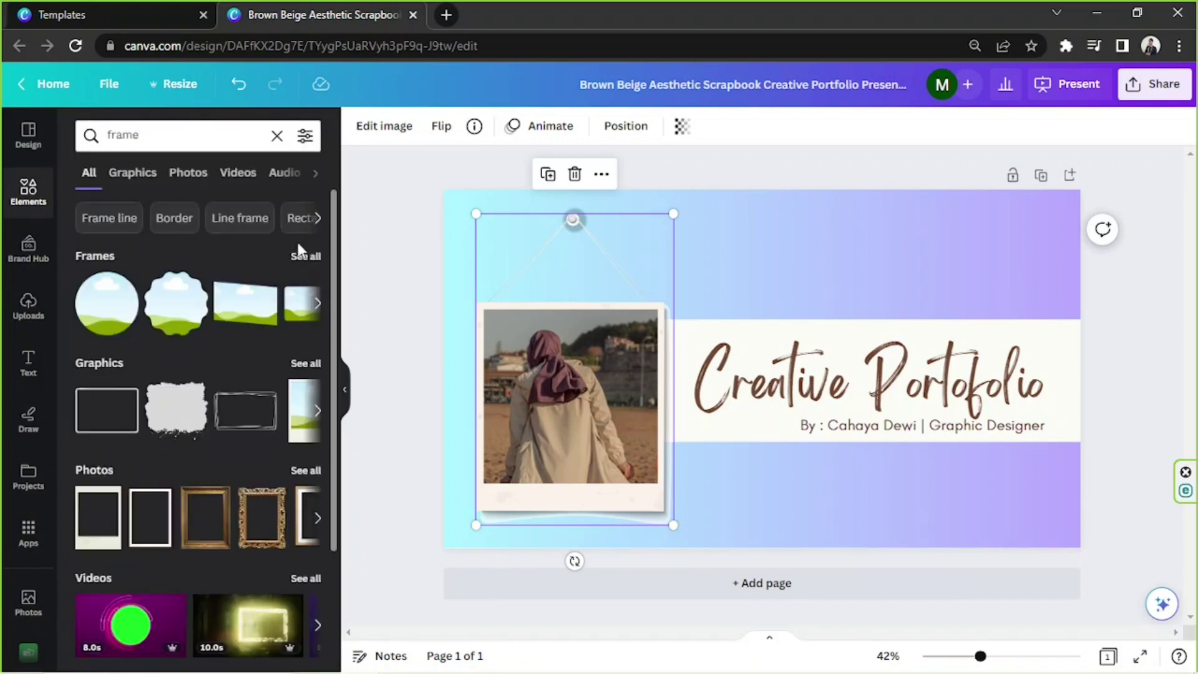
pyautogui.click(306, 255)
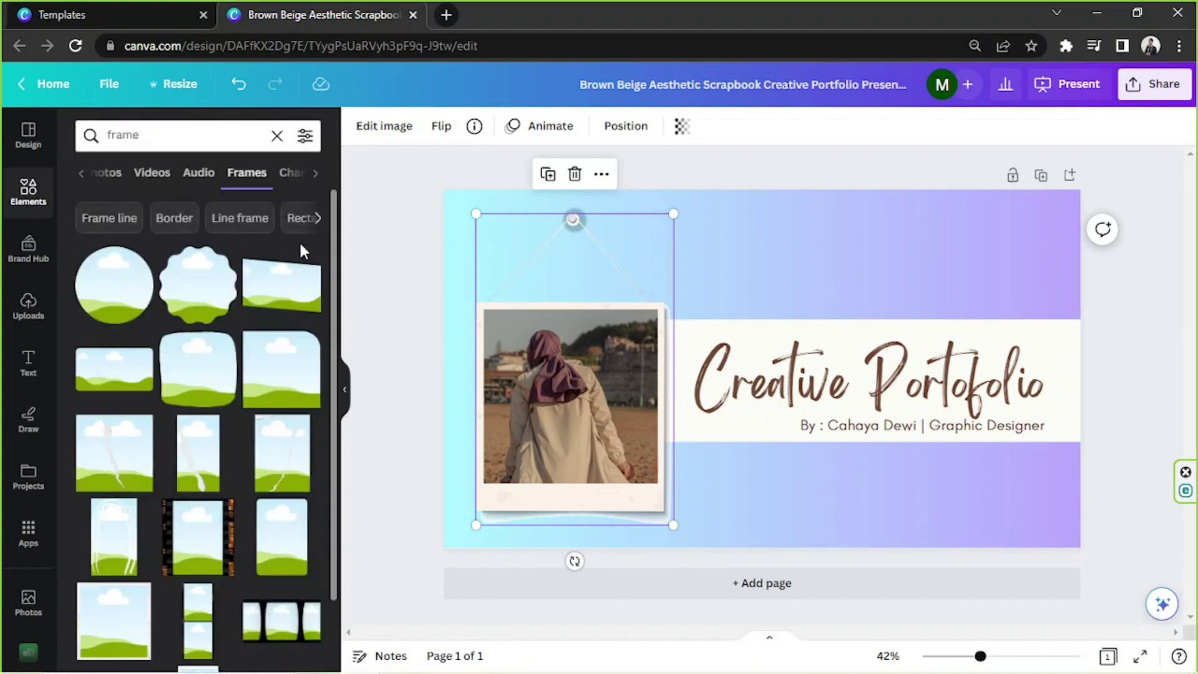
pyautogui.scroll(-4, 278, 240)
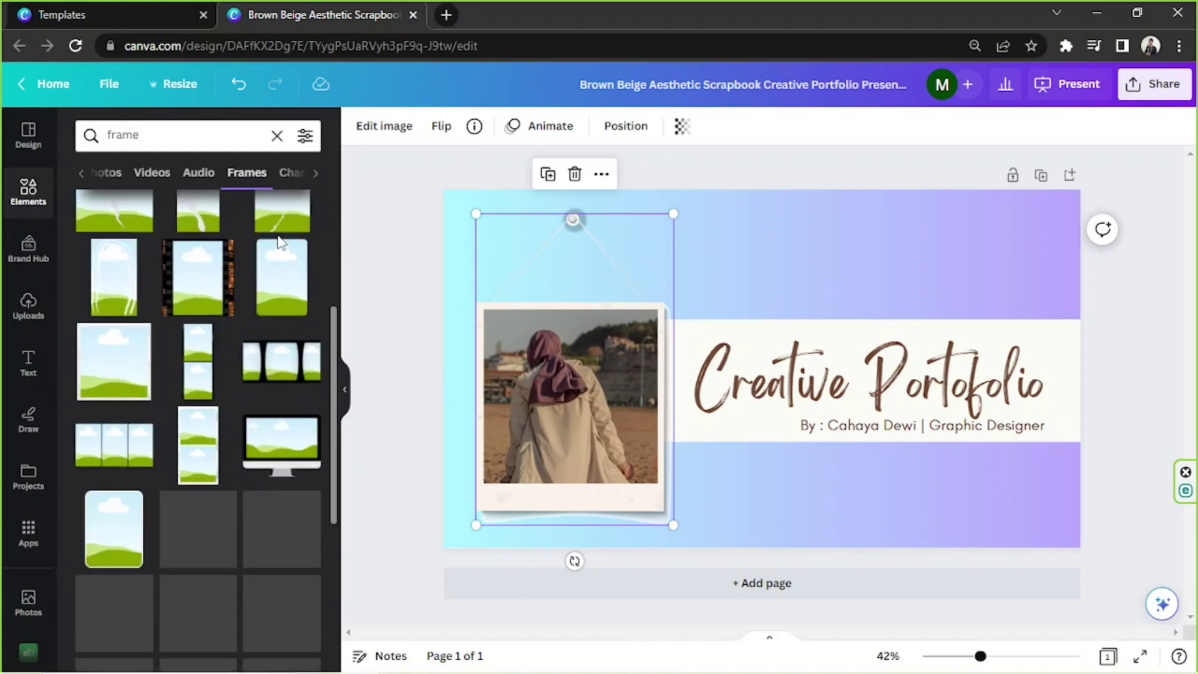
pyautogui.scroll(-3, 278, 243)
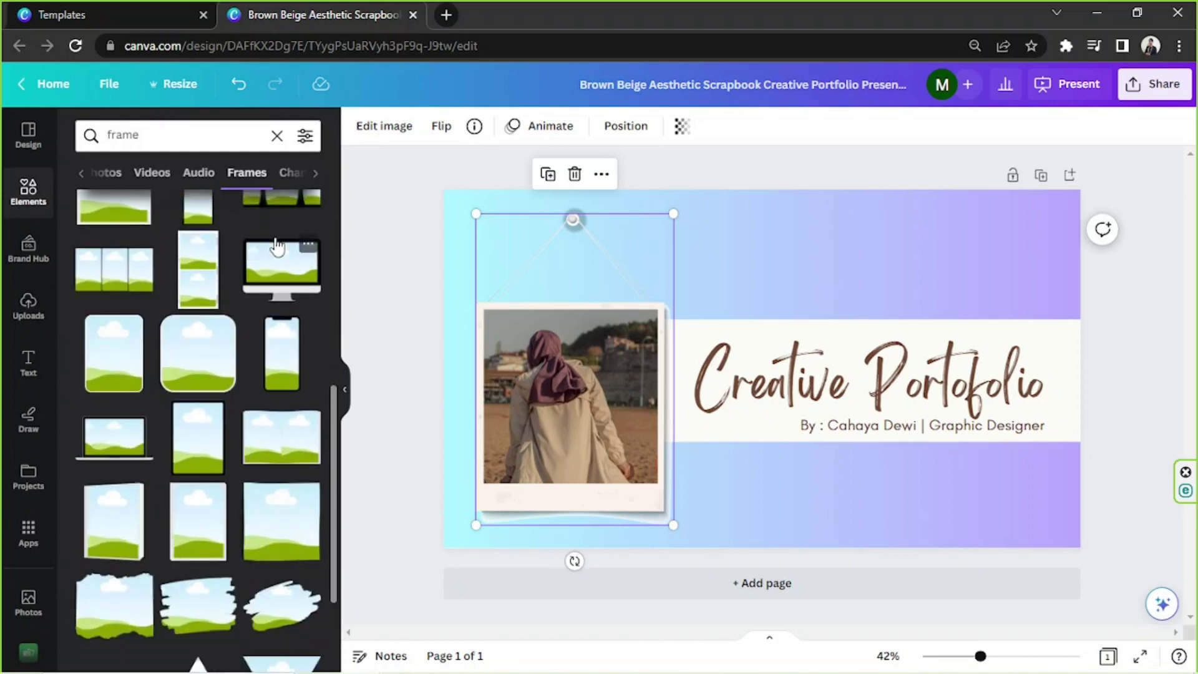
pyautogui.scroll(-1, 278, 246)
pyautogui.scroll(1, 279, 246)
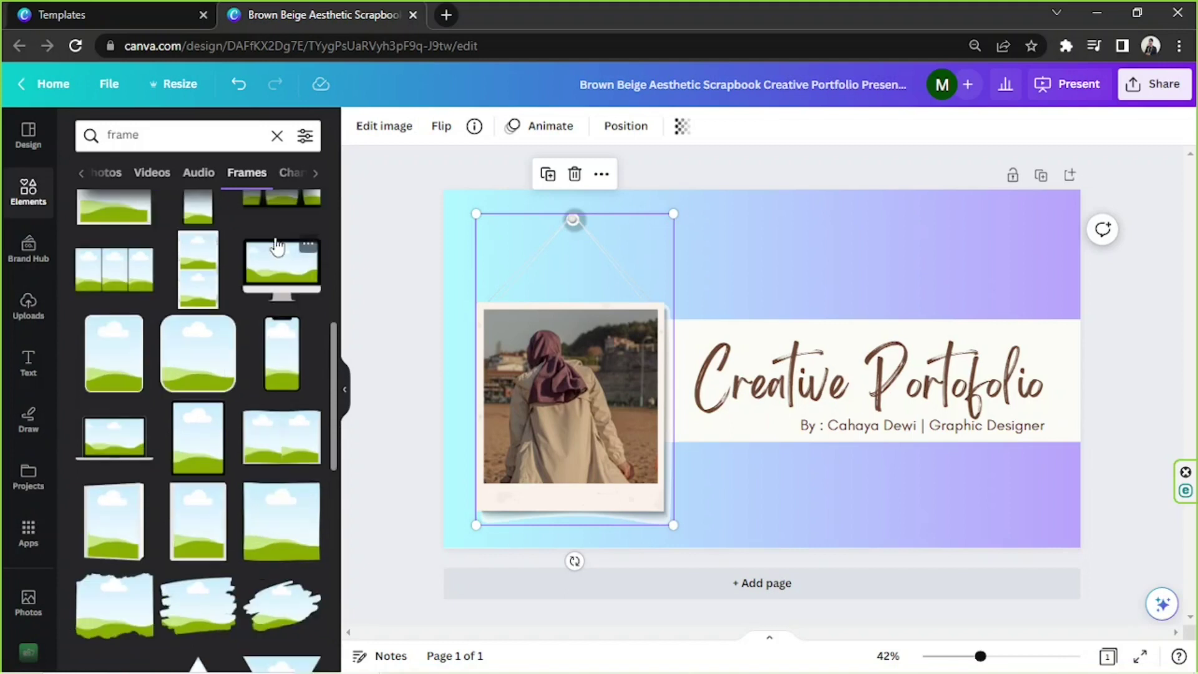
pyautogui.scroll(-1, 278, 246)
pyautogui.scroll(1, 278, 246)
# Step: Add a rounded landscape frame and delete the polaroid's photo, placeholder, frame and hanger
pyautogui.click(123, 371)
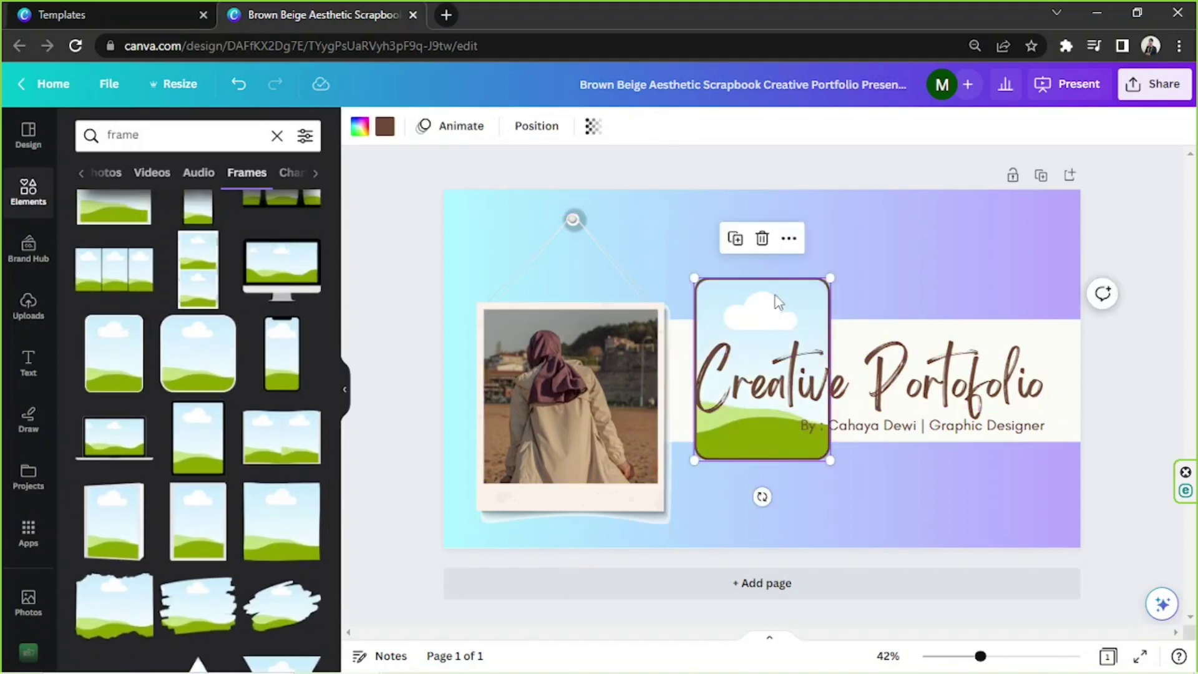
pyautogui.moveTo(784, 298); pyautogui.dragTo(872, 253)
pyautogui.click(565, 402)
pyautogui.press('Delete')
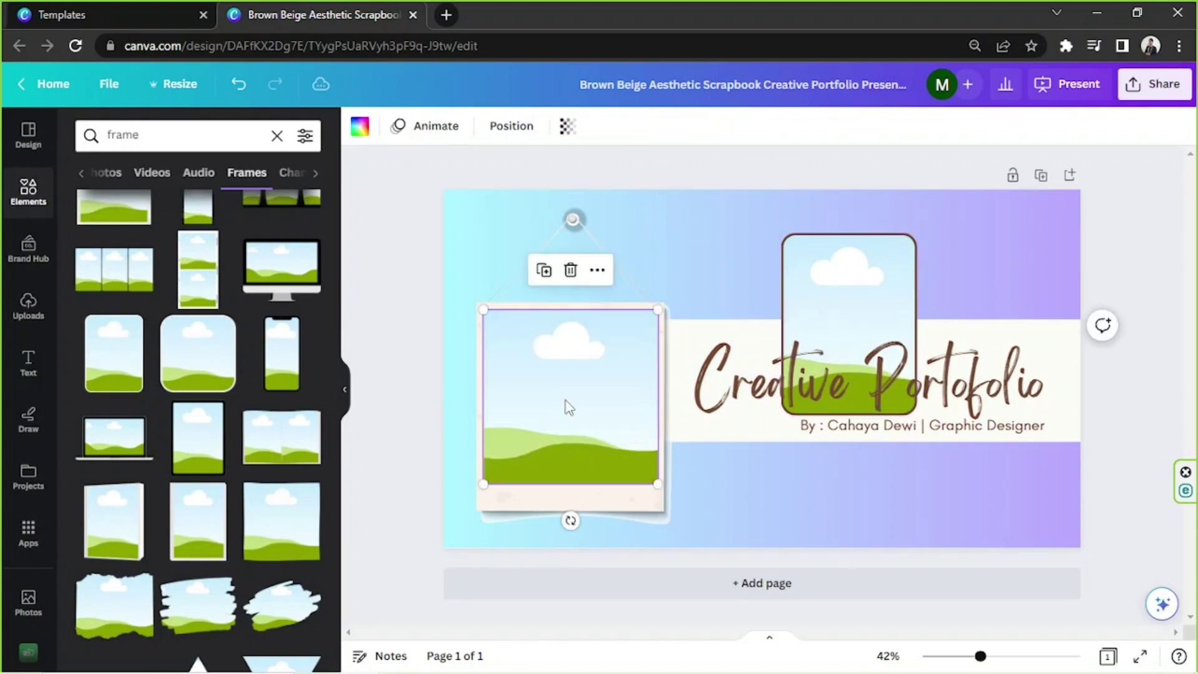
pyautogui.press('Delete')
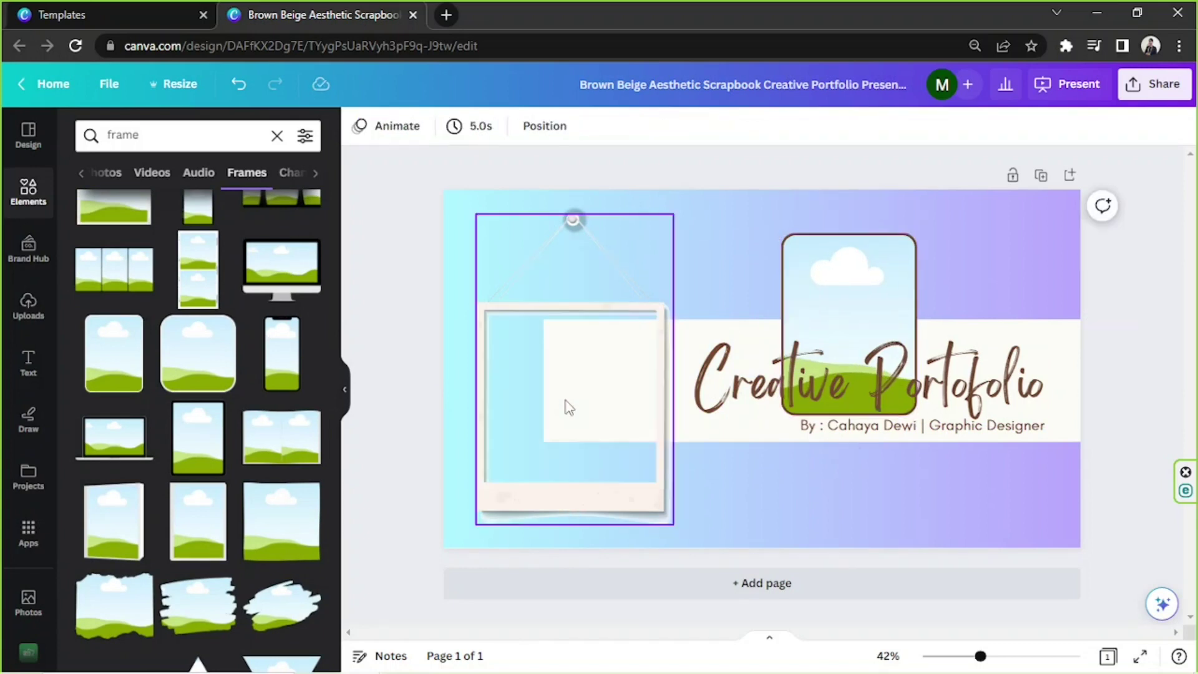
pyautogui.click(569, 407)
pyautogui.press('Delete')
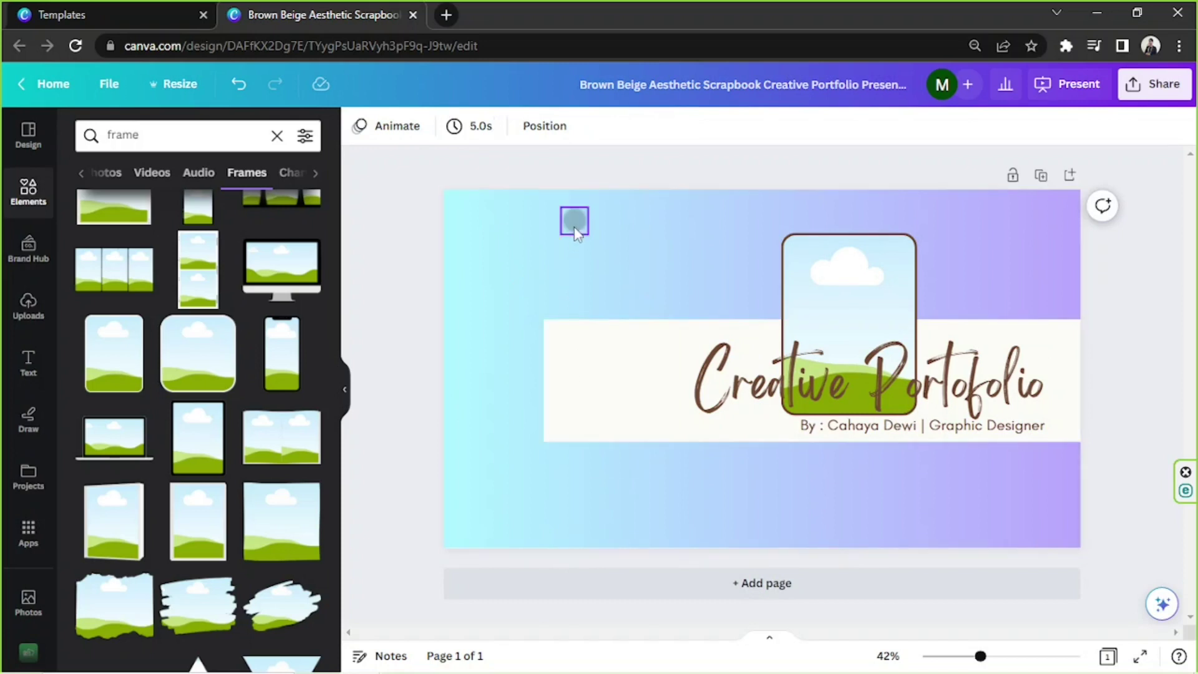
pyautogui.click(573, 221)
pyautogui.press('Delete')
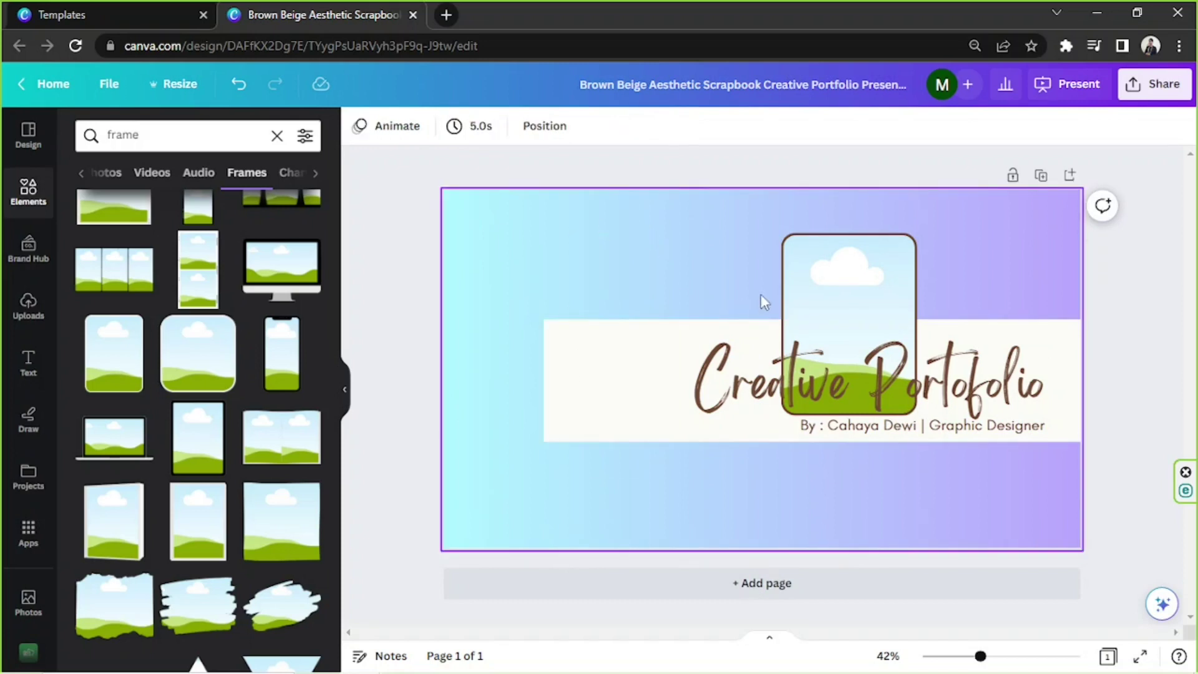
# Step: Move the rounded frame to the left of the banner and enlarge it
pyautogui.moveTo(818, 262); pyautogui.dragTo(524, 306)
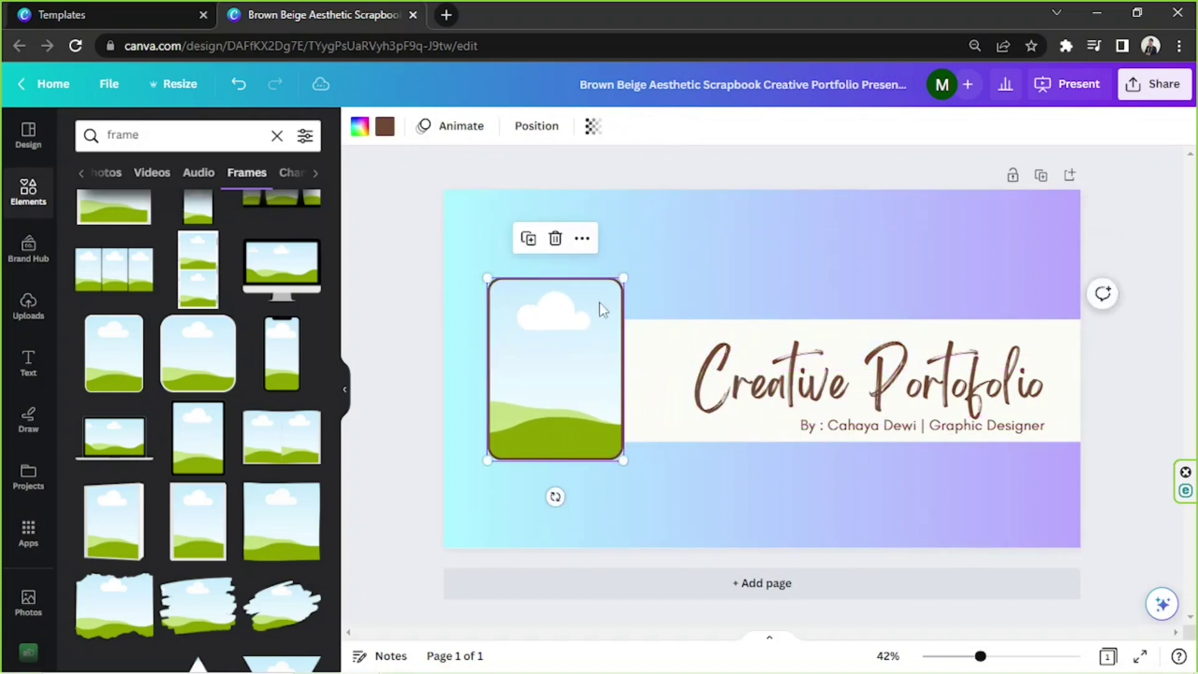
pyautogui.moveTo(623, 276); pyautogui.dragTo(746, 218)
pyautogui.moveTo(602, 342); pyautogui.dragTo(592, 379)
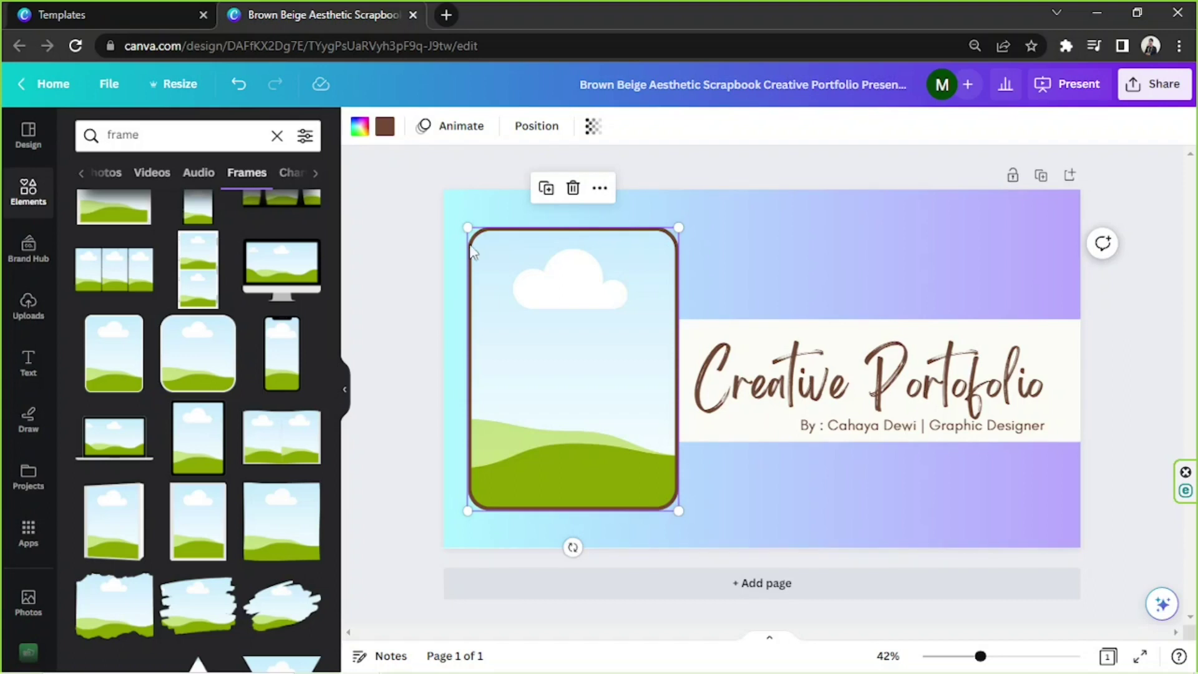
# Step: After trying gradients and pale pink, give the frame border a custom pale blue-grey, #A4B0CD
pyautogui.click(384, 128)
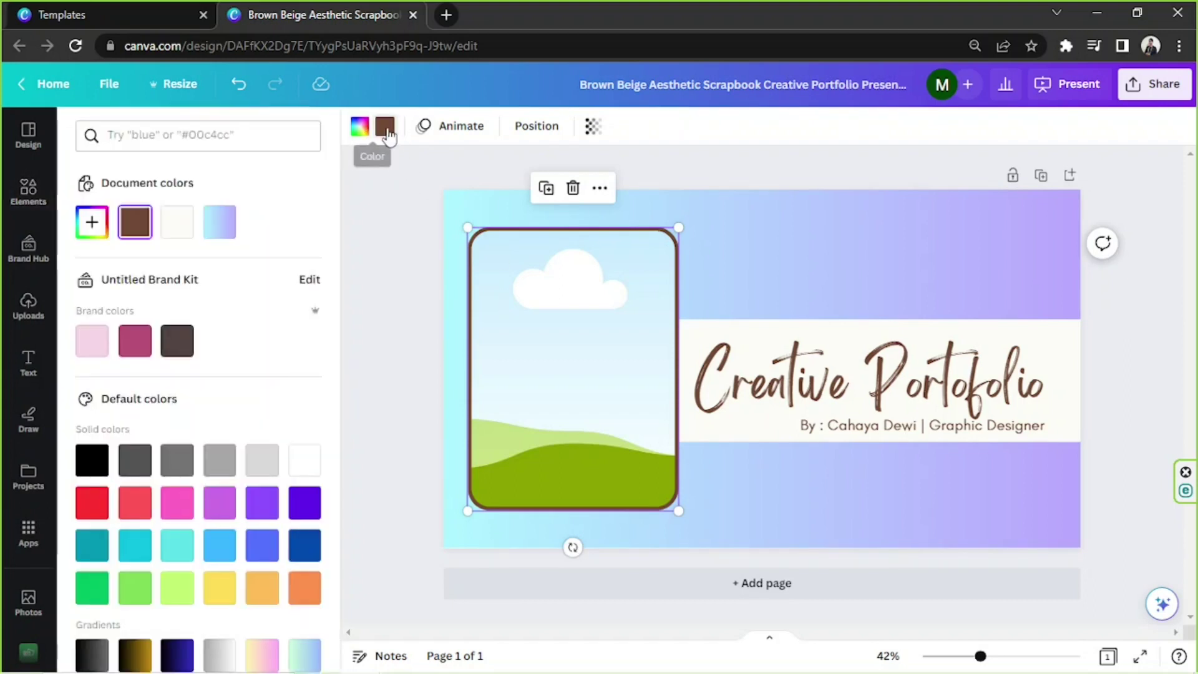
pyautogui.scroll(-3, 212, 310)
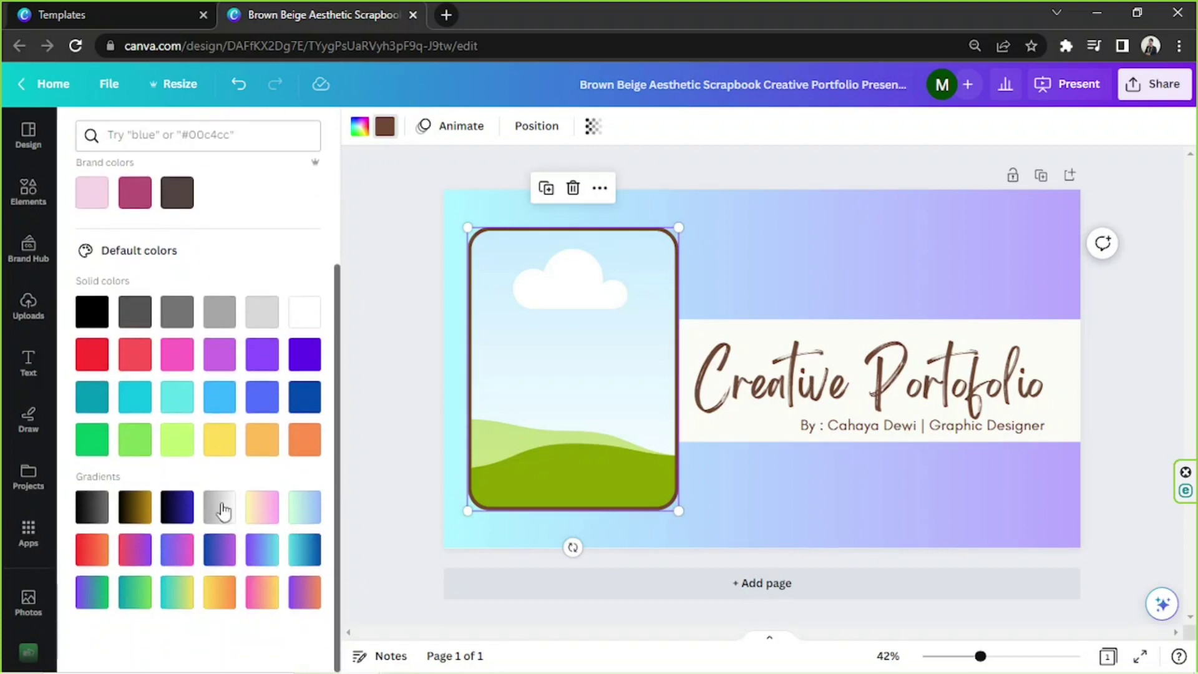
pyautogui.click(276, 514)
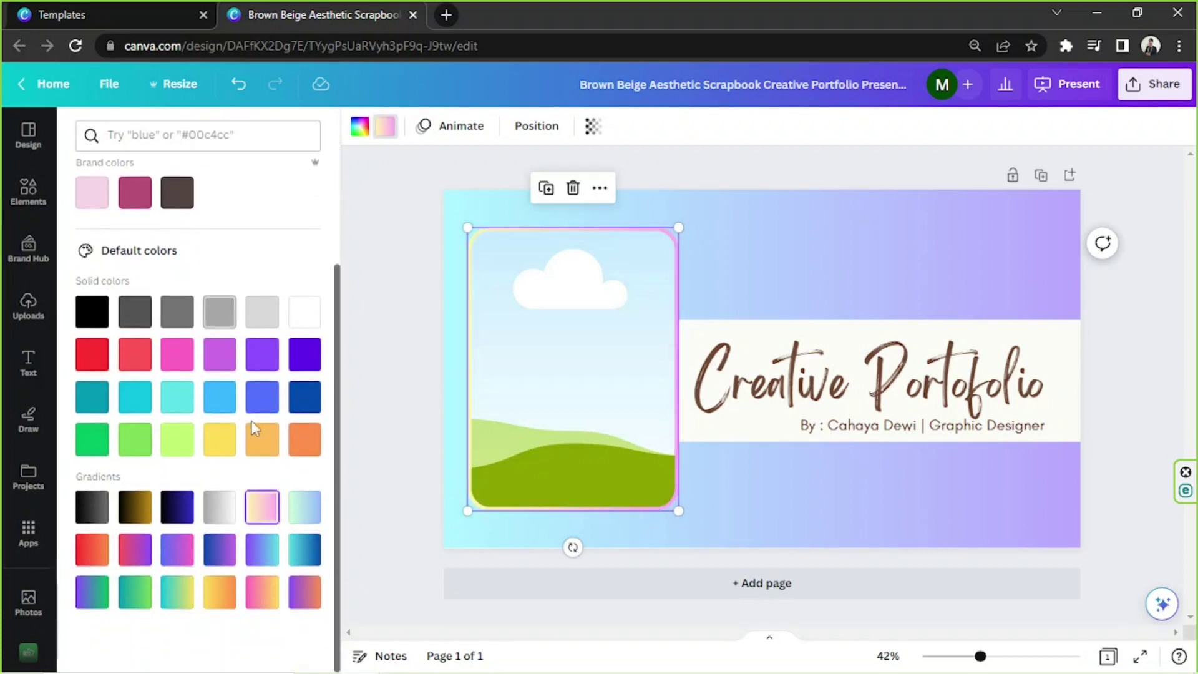
pyautogui.click(181, 551)
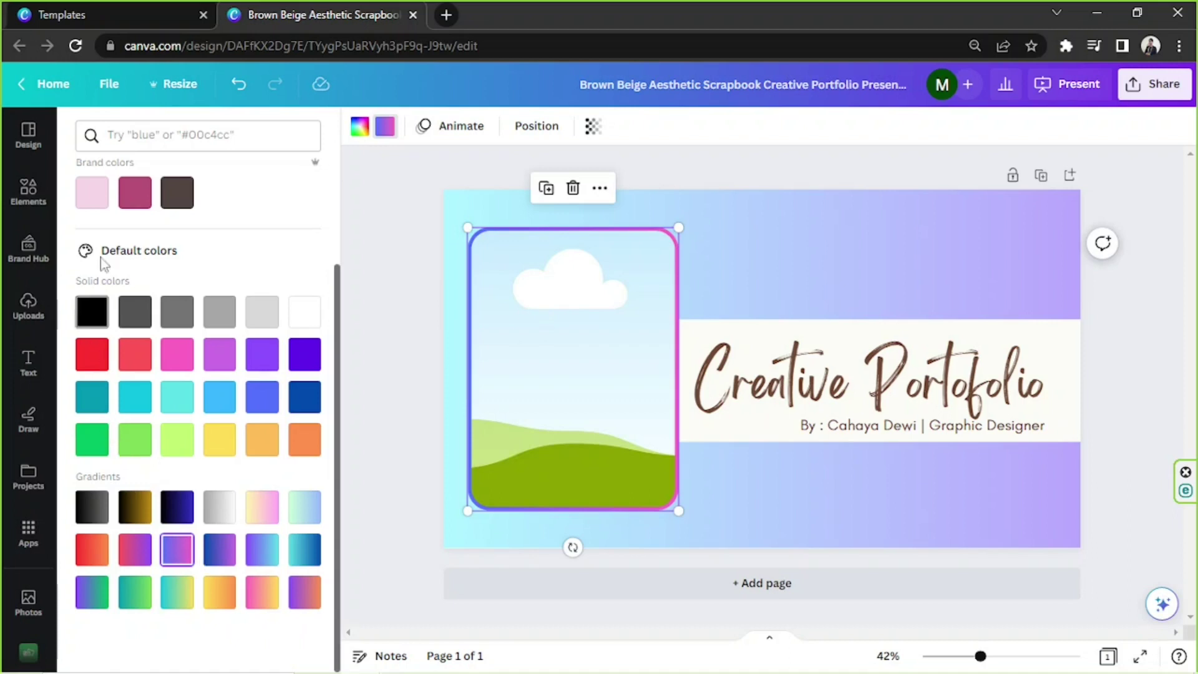
pyautogui.click(94, 205)
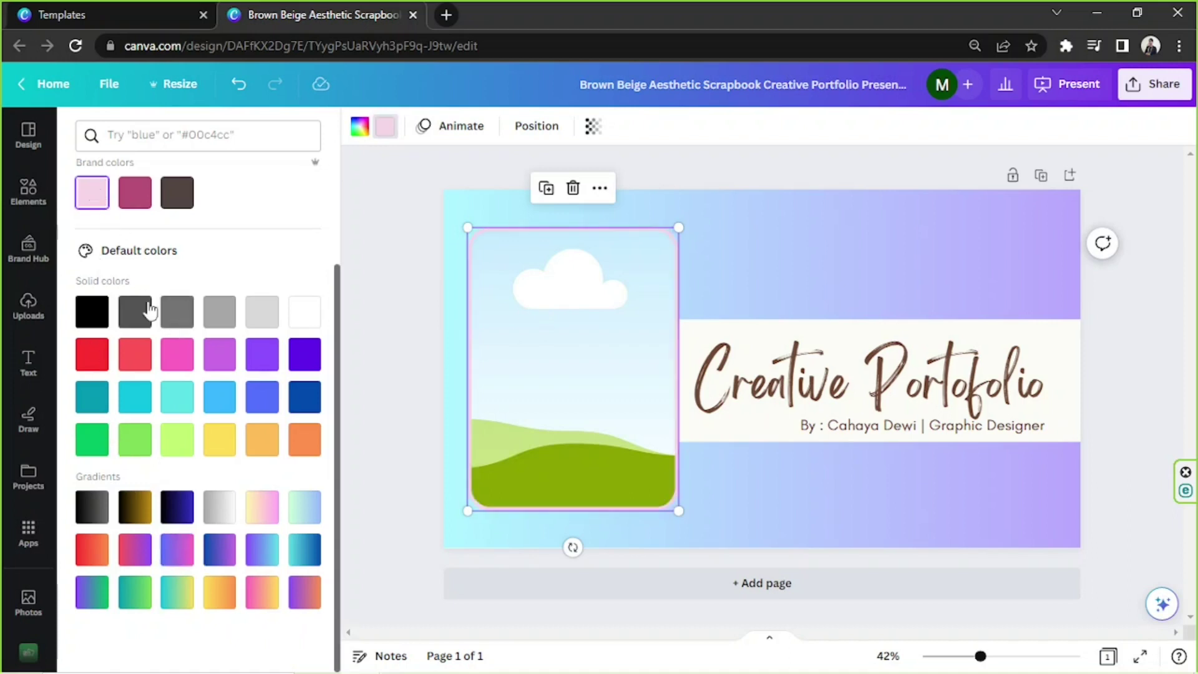
pyautogui.click(92, 222)
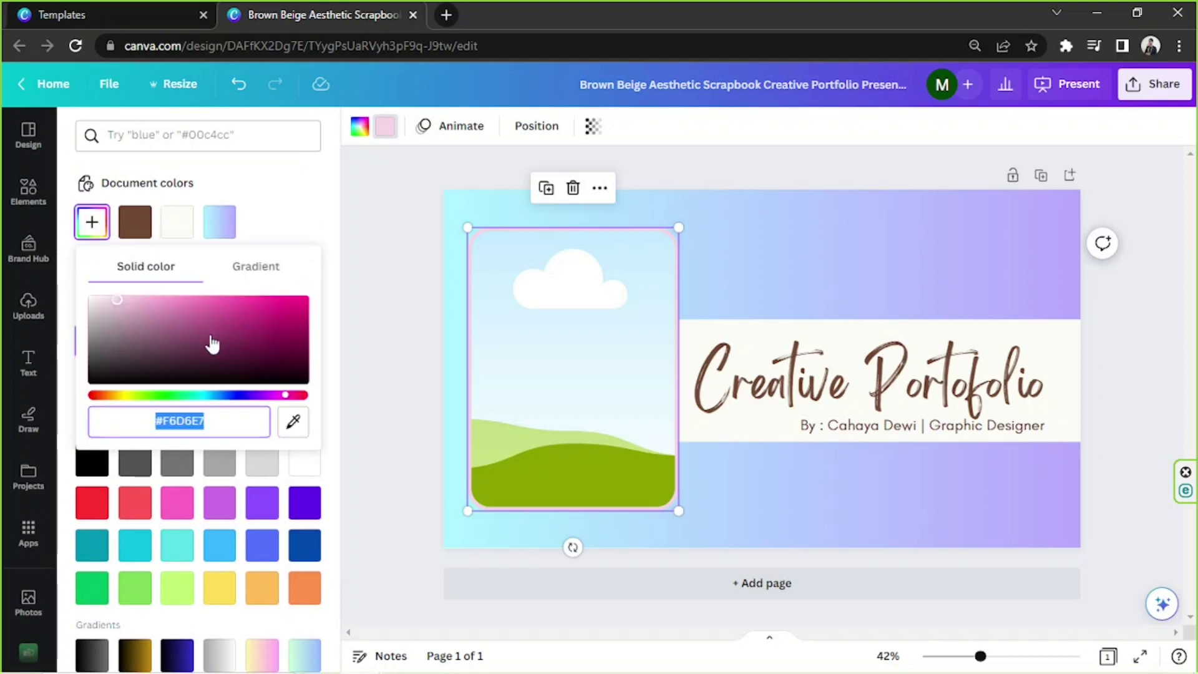
pyautogui.click(138, 315)
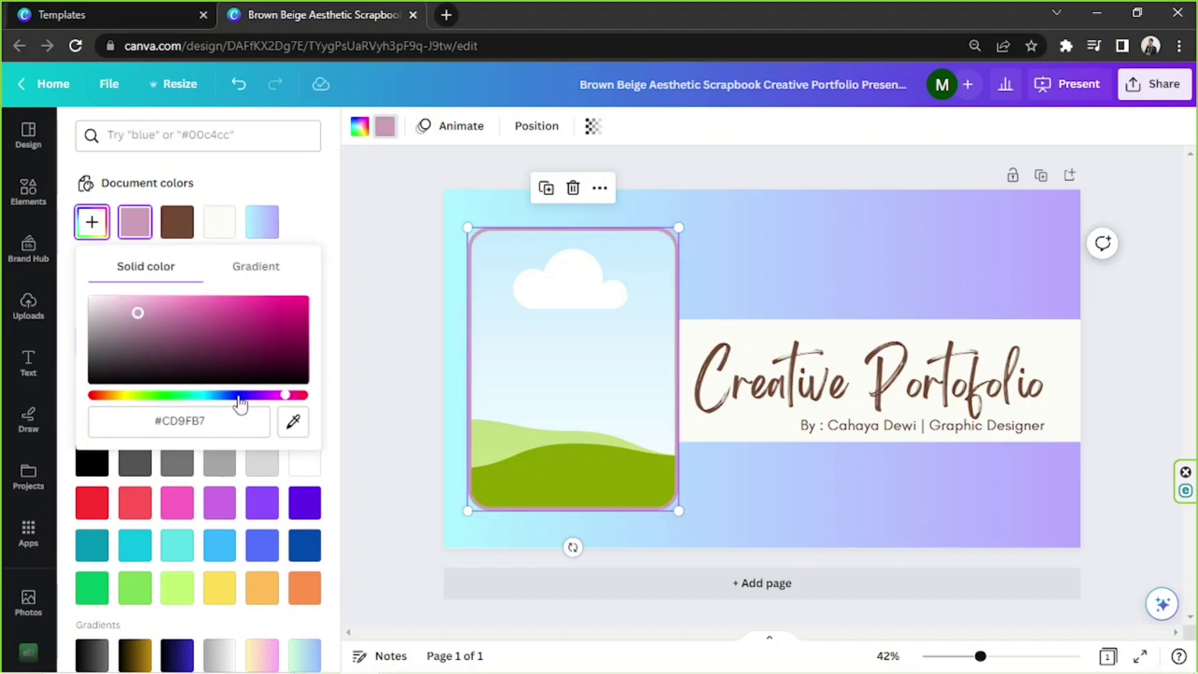
pyautogui.click(263, 395)
pyautogui.moveTo(264, 396); pyautogui.dragTo(226, 400)
pyautogui.moveTo(139, 312)
pyautogui.mouseDown()
pyautogui.moveTo(121, 312)
pyautogui.moveTo(131, 315)
pyautogui.mouseUp()
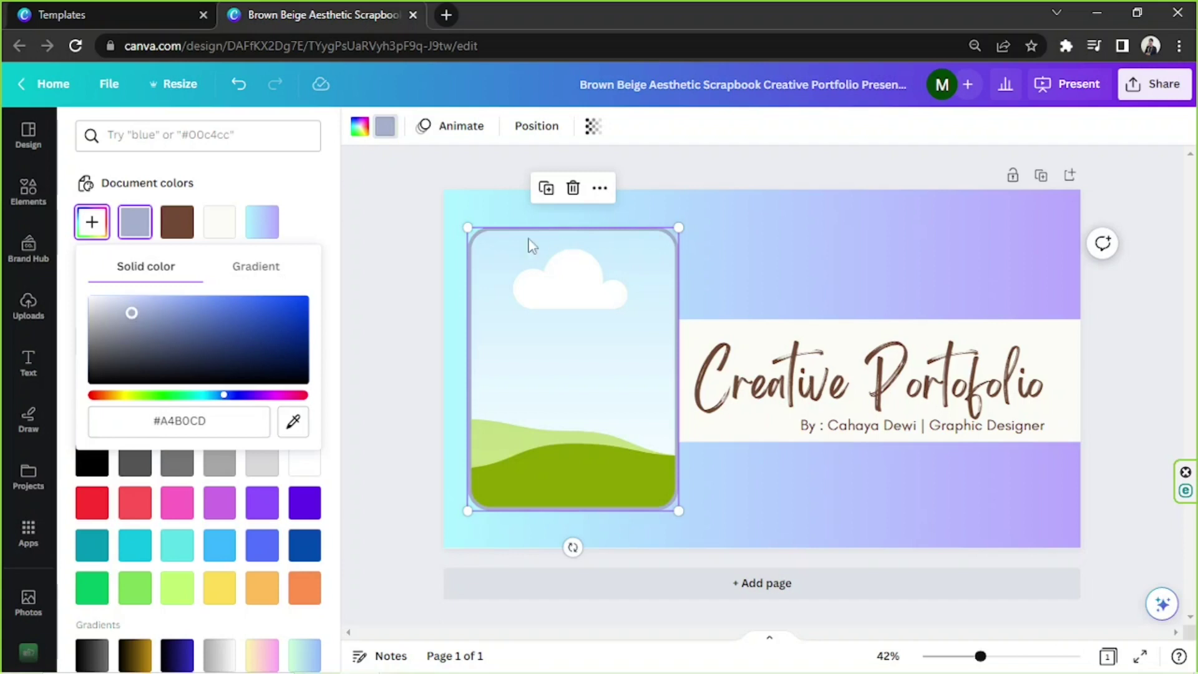
pyautogui.click(422, 217)
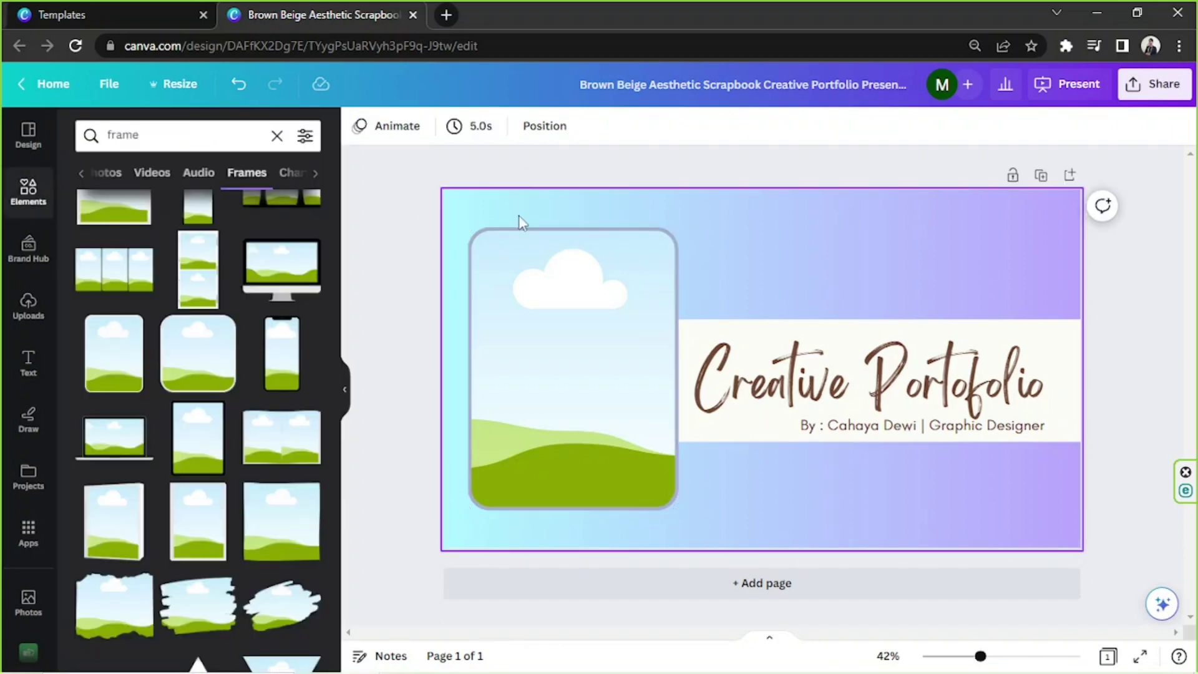
# Step: Select the Creative Portofolio title and shift it slightly to the right
pyautogui.click(897, 373)
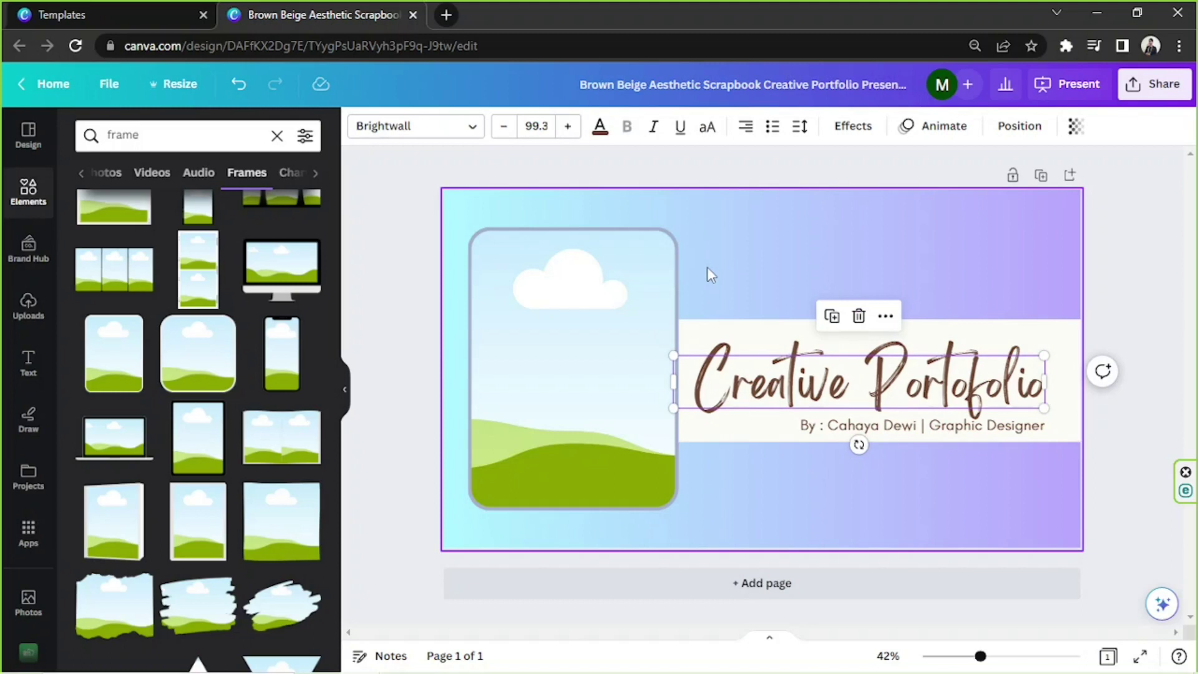
pyautogui.moveTo(867, 383); pyautogui.dragTo(873, 385)
pyautogui.doubleClick(976, 382)
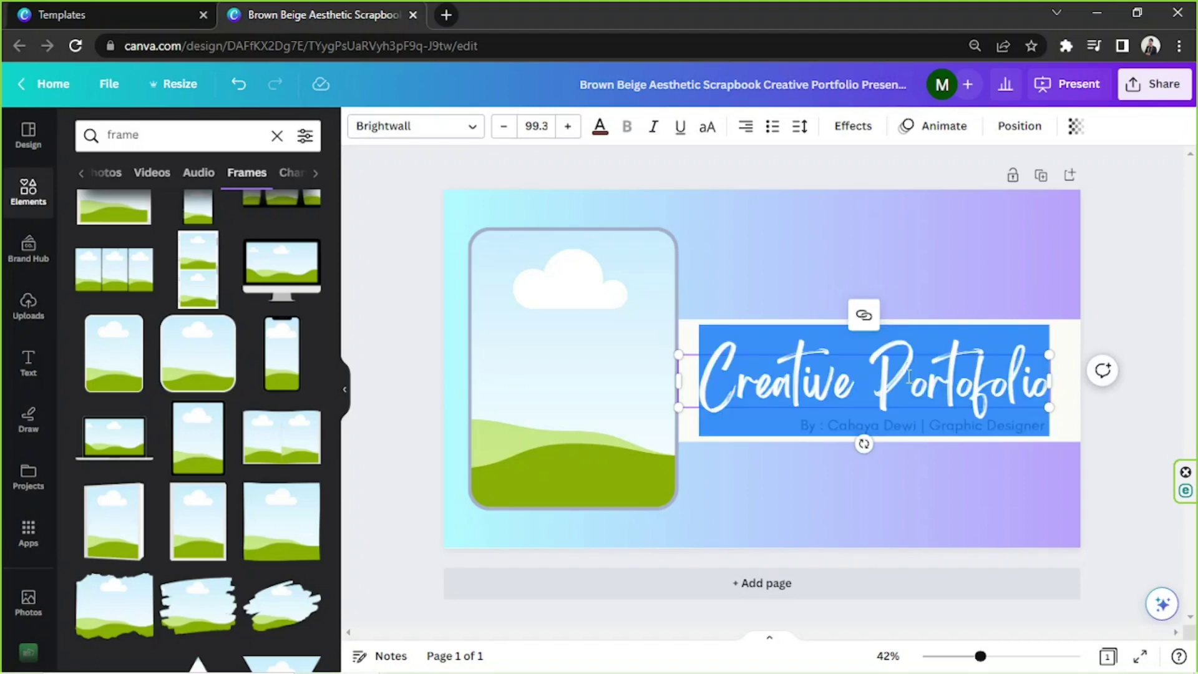
pyautogui.click(805, 380)
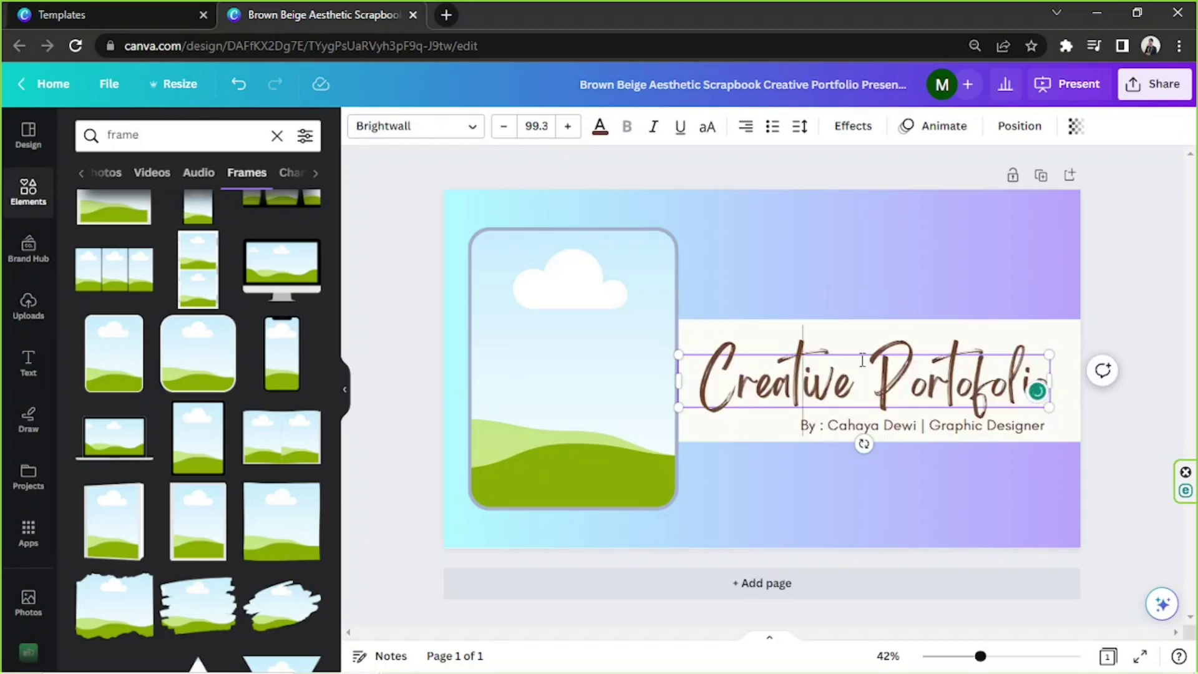
pyautogui.moveTo(872, 349); pyautogui.dragTo(884, 347)
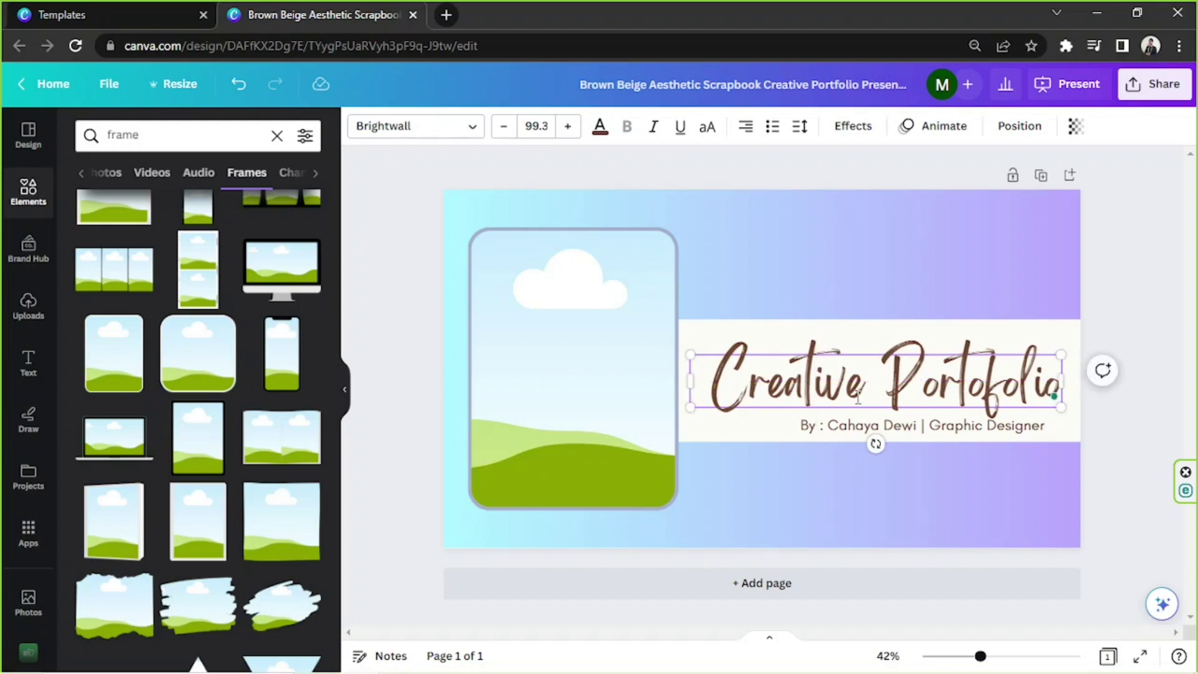
# Step: Search fonts for 'cursive', try several scripts, and apply Bellaboo to the title
pyautogui.click(416, 134)
pyautogui.click(198, 179)
pyautogui.write('cursive')
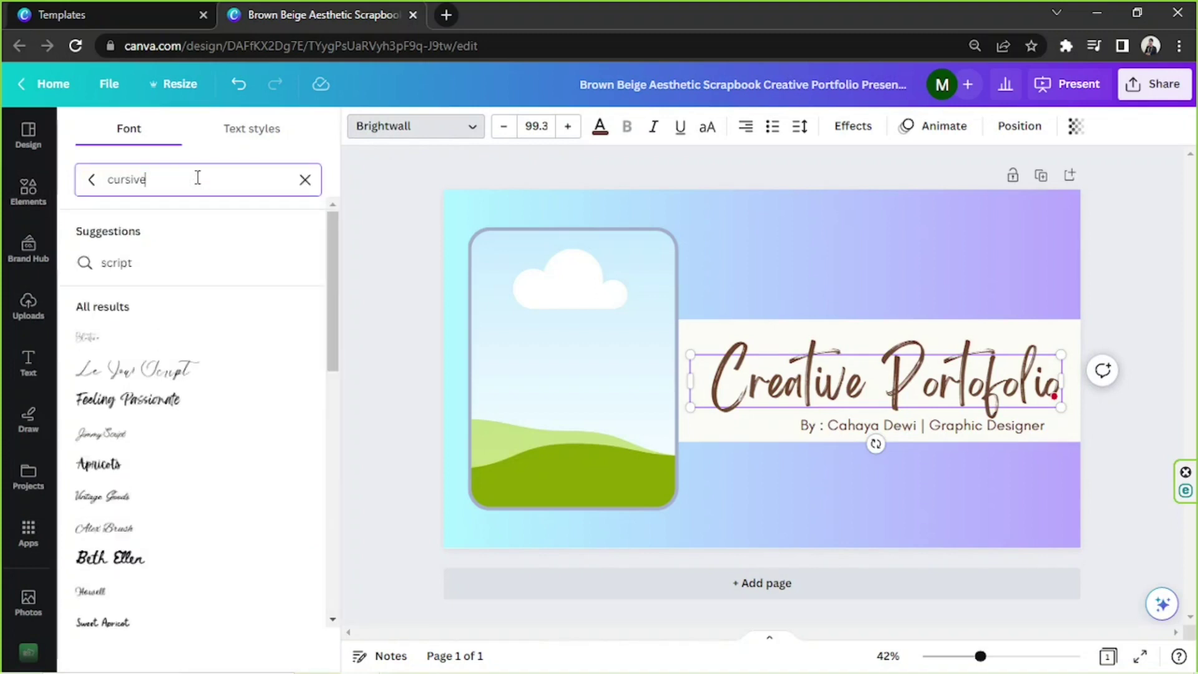
pyautogui.click(144, 351)
pyautogui.click(150, 369)
pyautogui.scroll(-4, 153, 374)
pyautogui.click(156, 373)
pyautogui.scroll(-4, 156, 375)
pyautogui.click(156, 358)
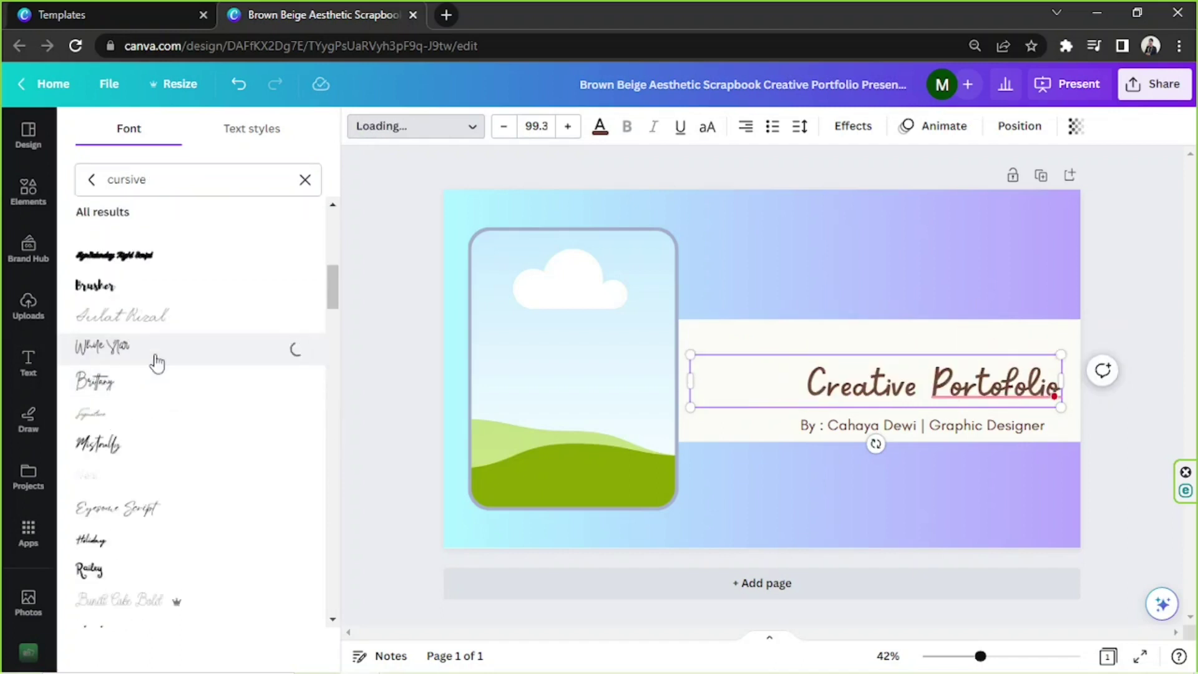
pyautogui.click(155, 313)
pyautogui.scroll(-4, 156, 349)
pyautogui.click(156, 372)
pyautogui.click(156, 565)
pyautogui.scroll(-4, 156, 564)
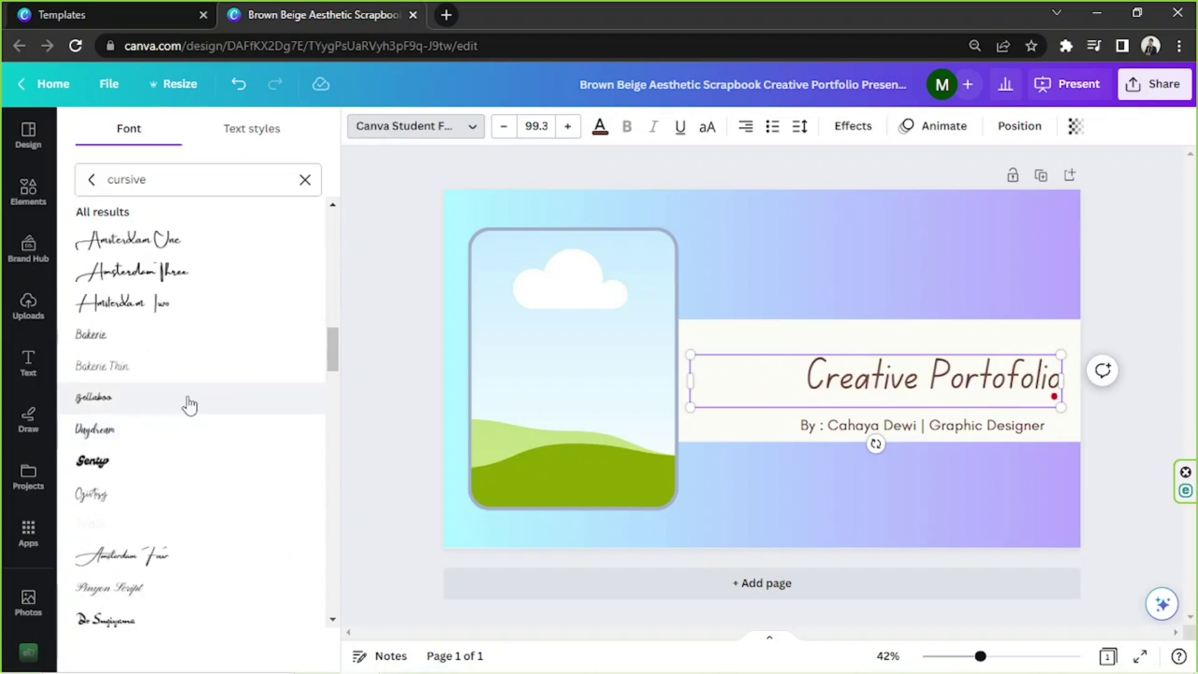
pyautogui.click(187, 399)
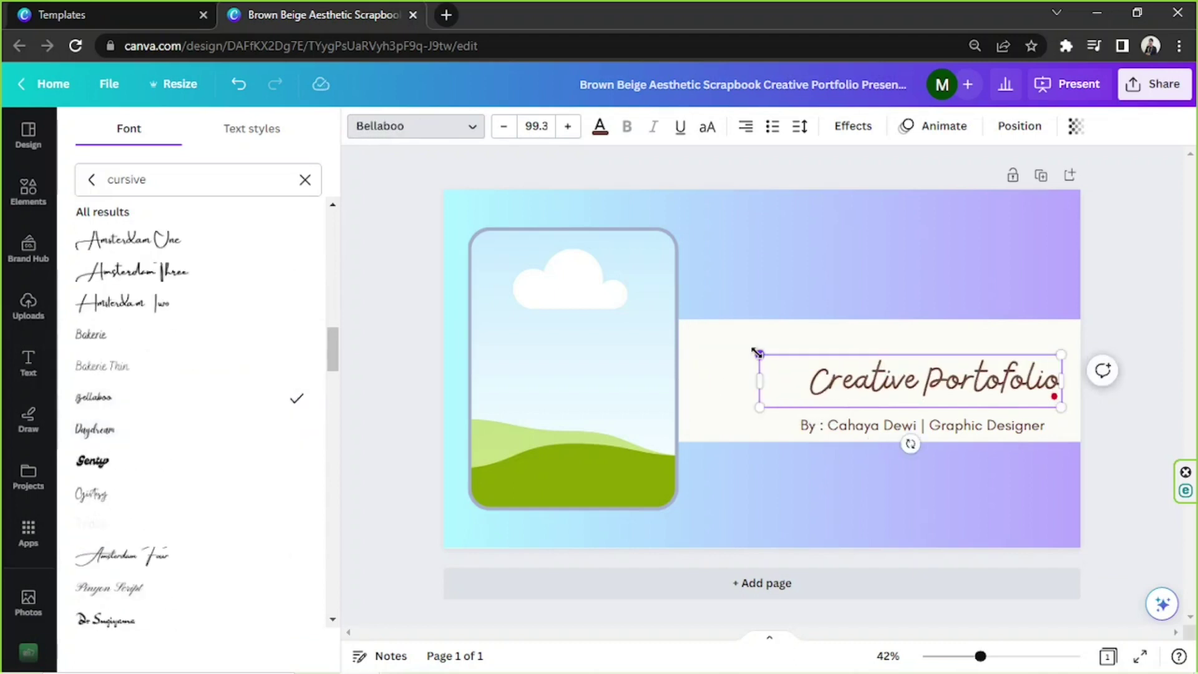
# Step: Enlarge the title to about size 145 and nudge it right
pyautogui.moveTo(757, 348); pyautogui.dragTo(620, 308)
pyautogui.click(849, 374)
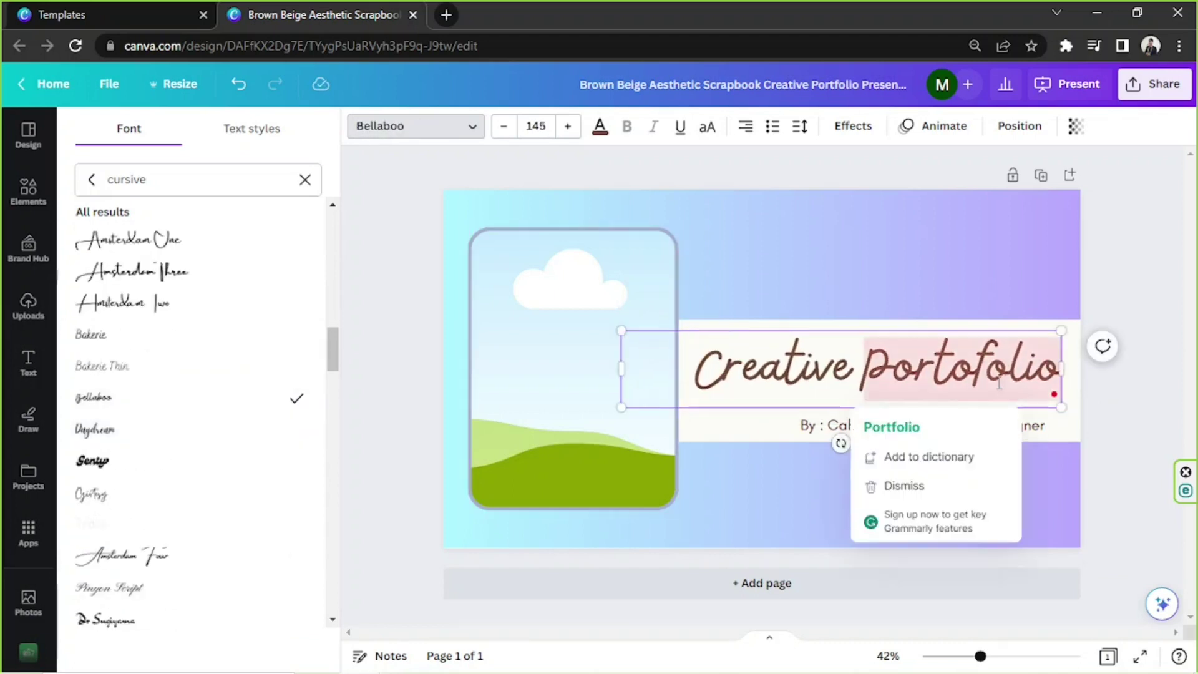
pyautogui.moveTo(827, 408)
pyautogui.mouseDown()
pyautogui.moveTo(846, 407)
pyautogui.moveTo(834, 406)
pyautogui.mouseUp()
# Step: Replace the designer's name in the subtitle with 'Your Name'
pyautogui.click(845, 441)
pyautogui.click(875, 425)
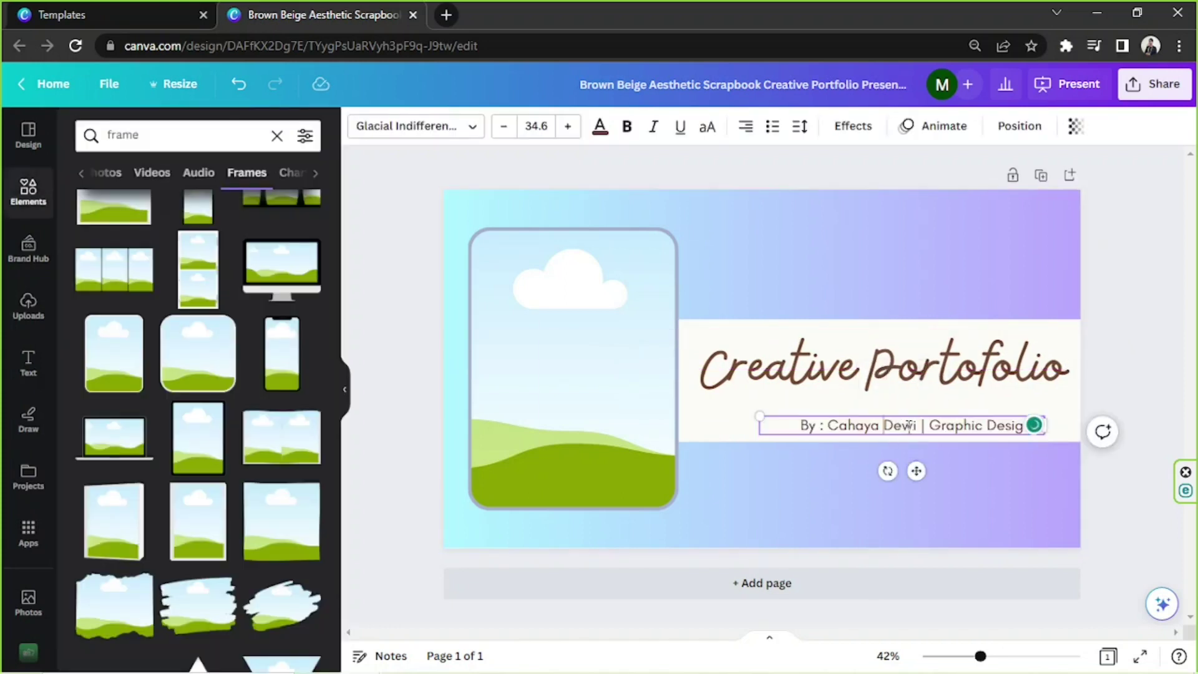
pyautogui.moveTo(909, 426); pyautogui.dragTo(836, 424)
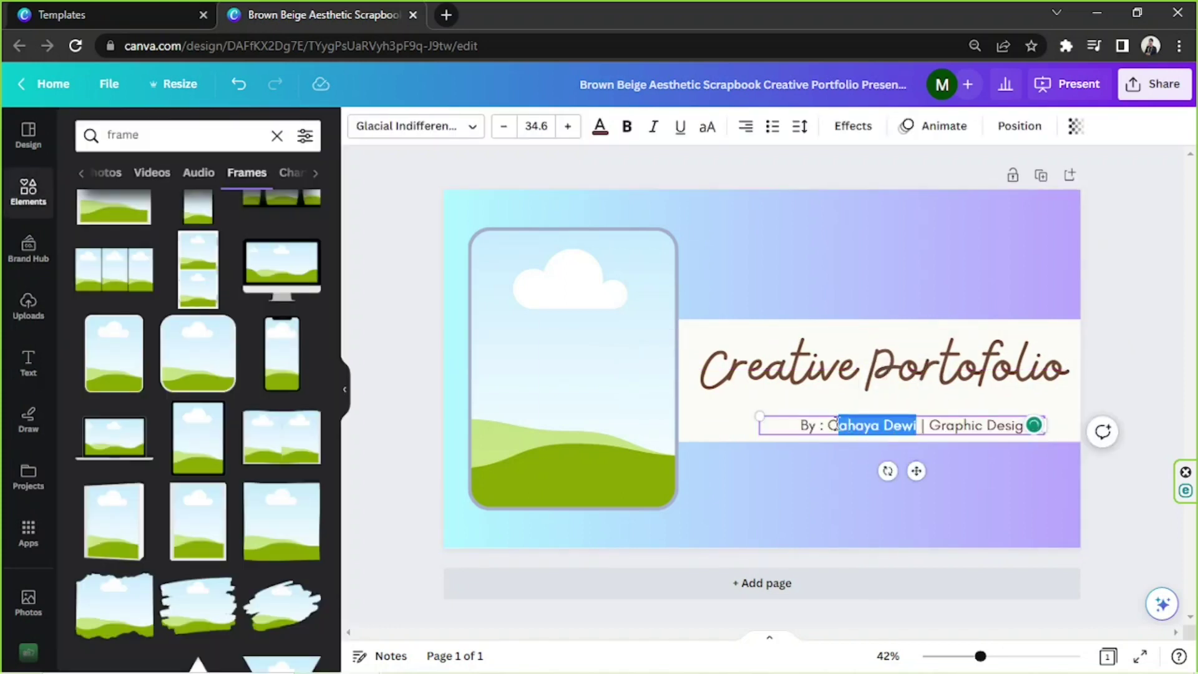
pyautogui.press('BackSpace')
pyautogui.press('BackSpace')
pyautogui.write('Your Name')
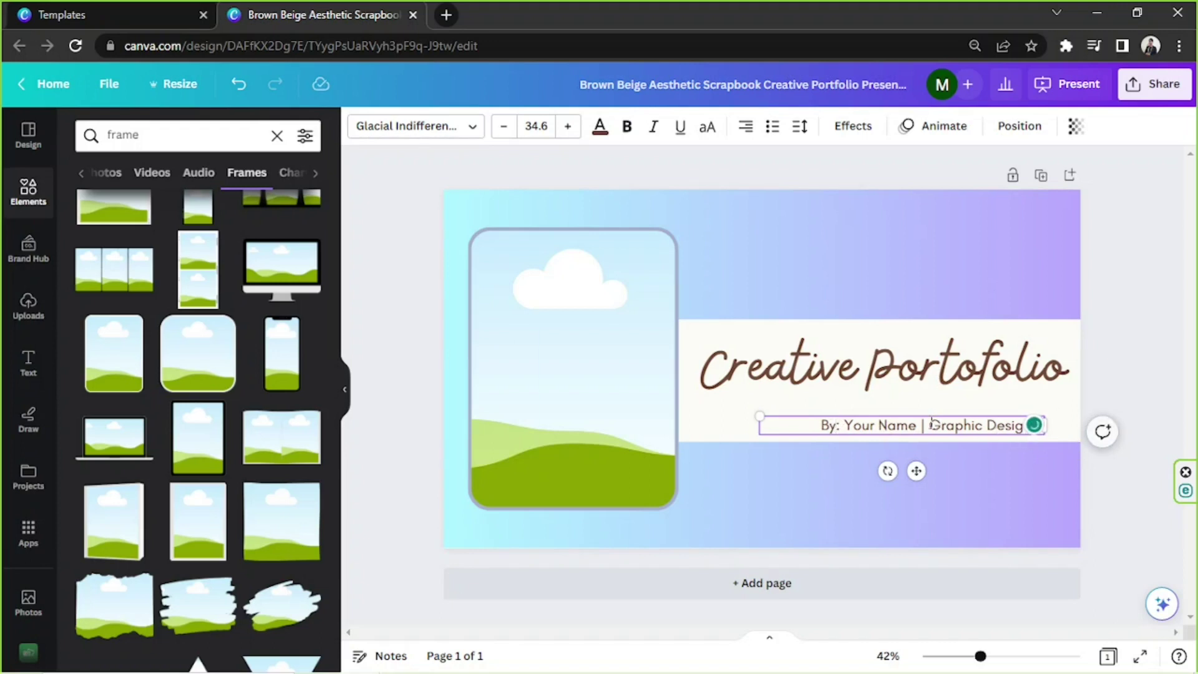
# Step: Change the subtitle's job title to 'Web Designer' and move it up beneath the title
pyautogui.moveTo(931, 424); pyautogui.dragTo(1035, 423)
pyautogui.press('BackSpace')
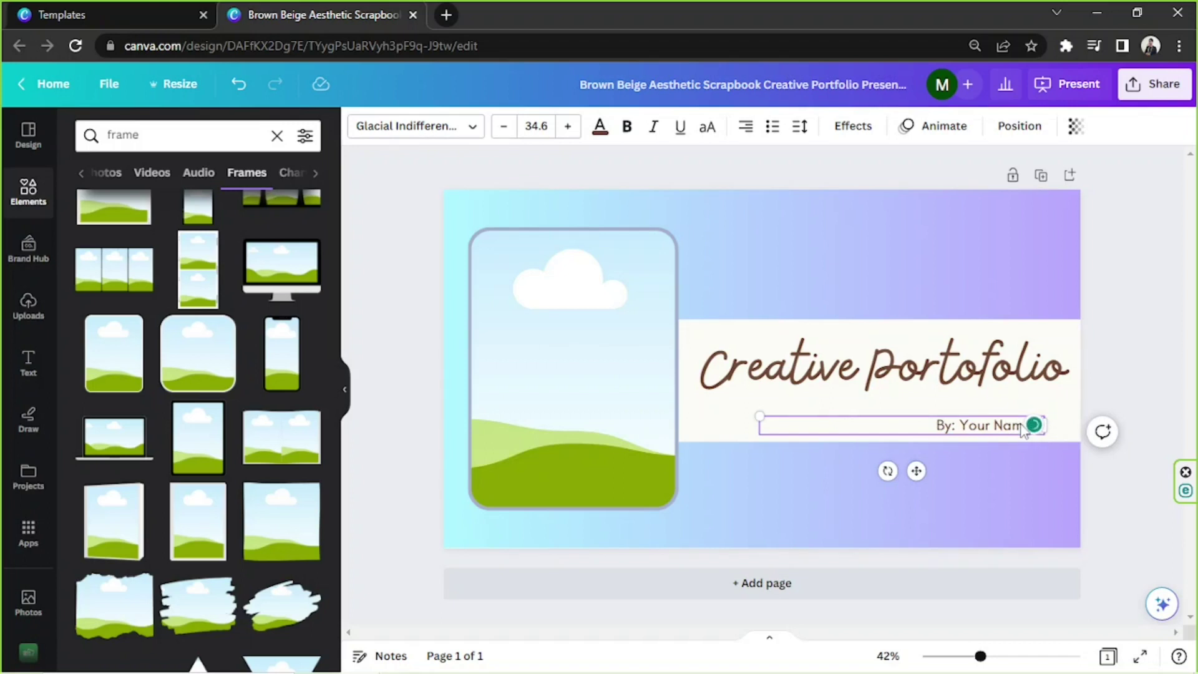
pyautogui.write('e | Web Desig')
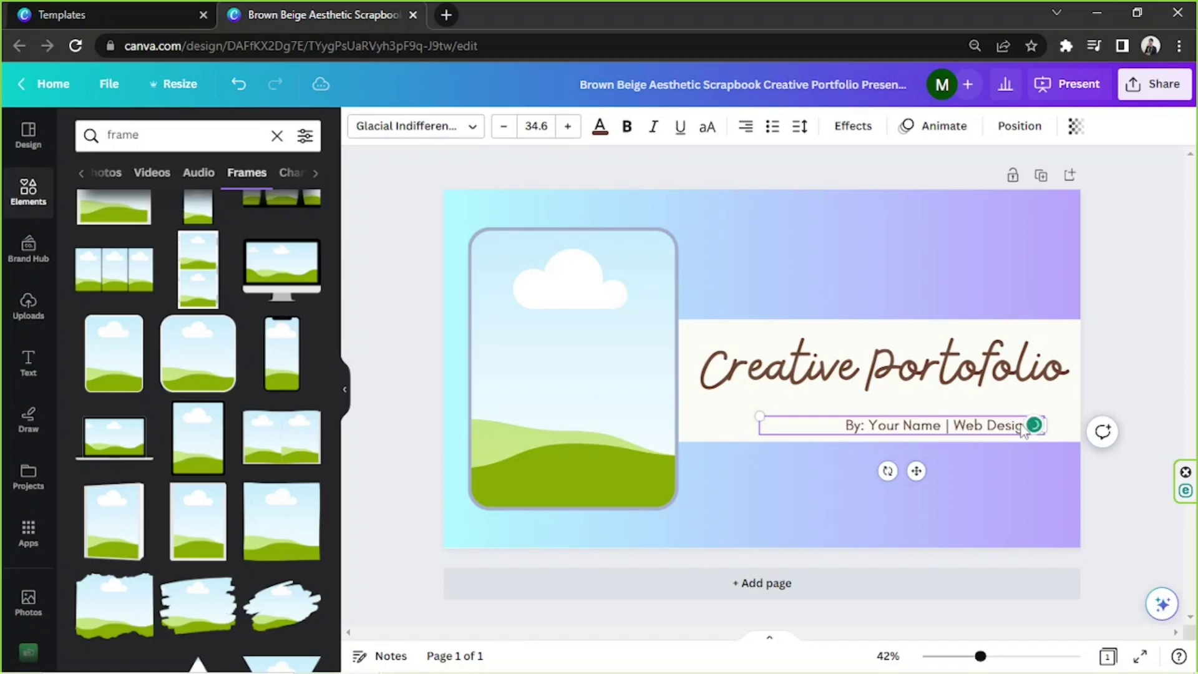
pyautogui.moveTo(916, 471); pyautogui.dragTo(937, 457)
pyautogui.click(1142, 298)
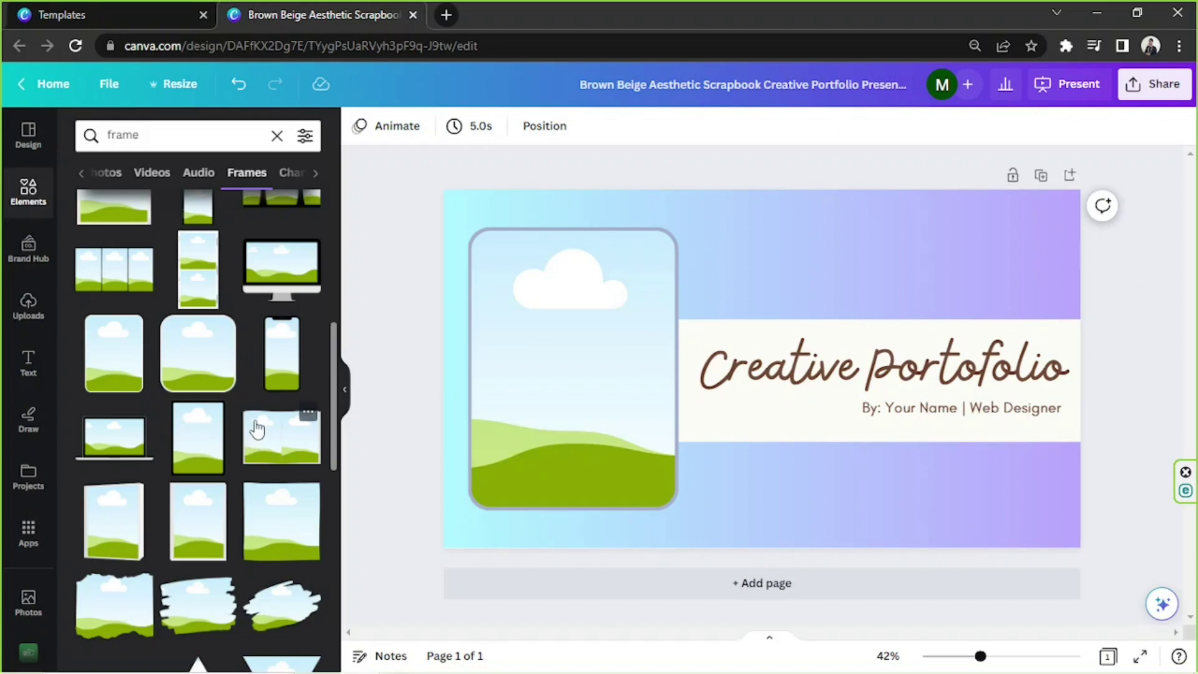
# Step: Replace the rounded photo frame with a laptop-screen frame on the cover's left side
pyautogui.click(558, 412)
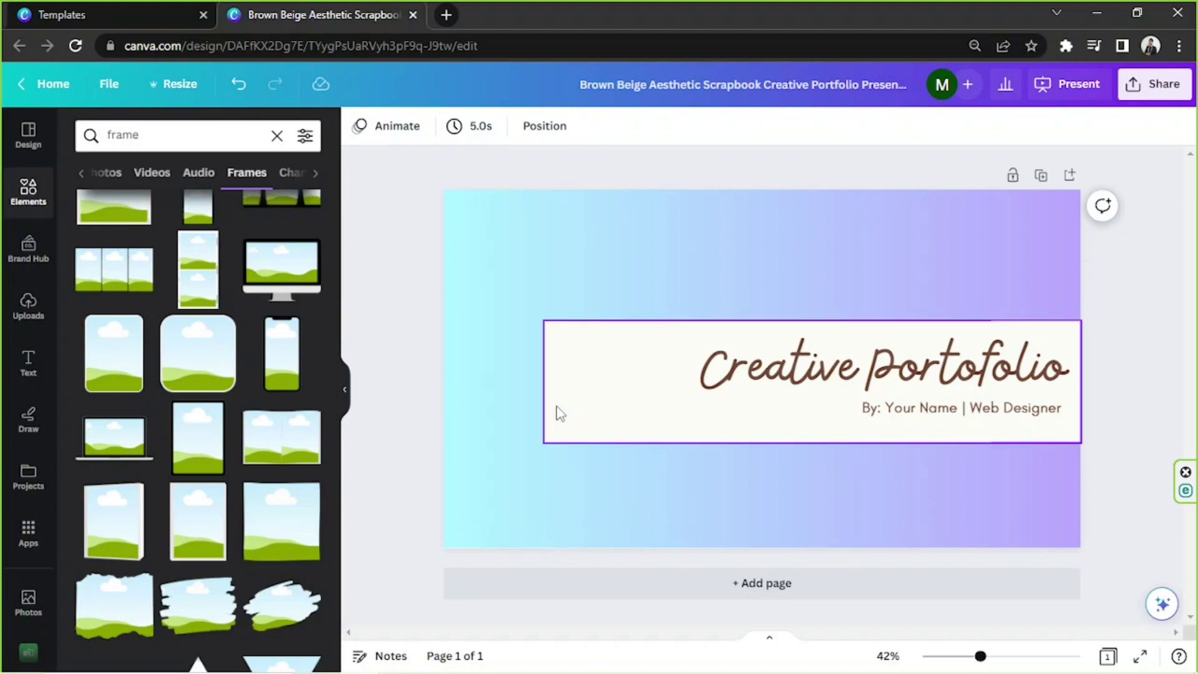
pyautogui.click(118, 457)
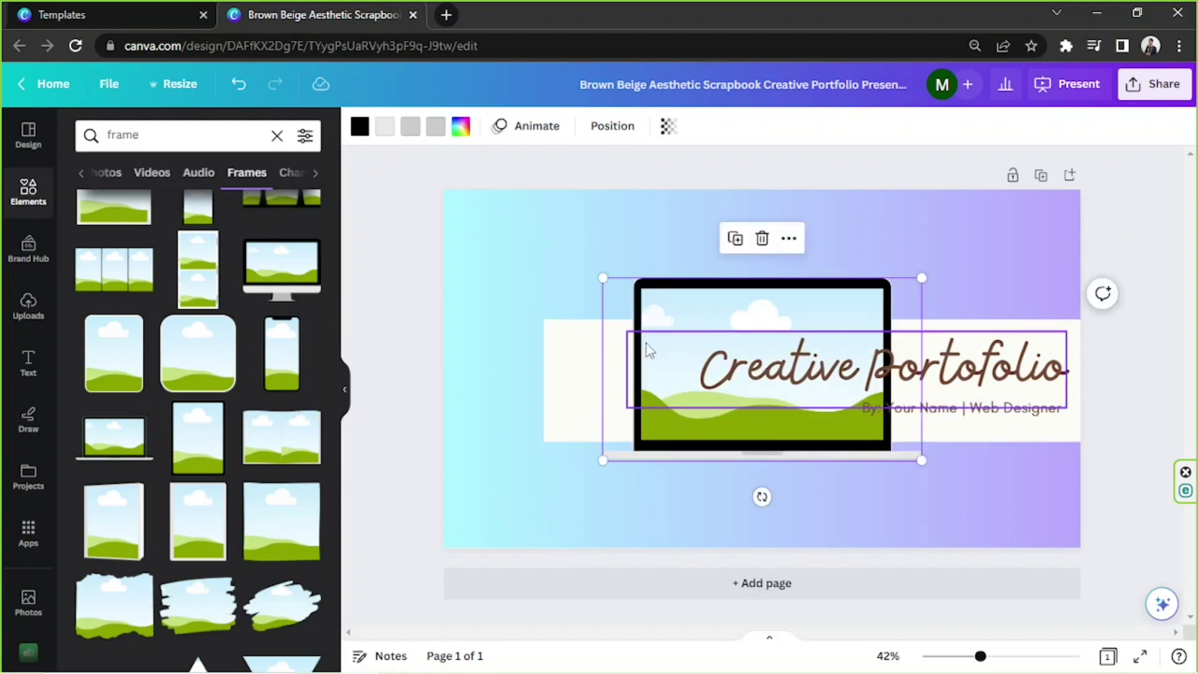
pyautogui.moveTo(655, 326); pyautogui.dragTo(503, 308)
# Step: Shrink the cursive title to size 125 and fine-tune the laptop frame's position beside it
pyautogui.click(754, 368)
pyautogui.moveTo(627, 407); pyautogui.dragTo(682, 401)
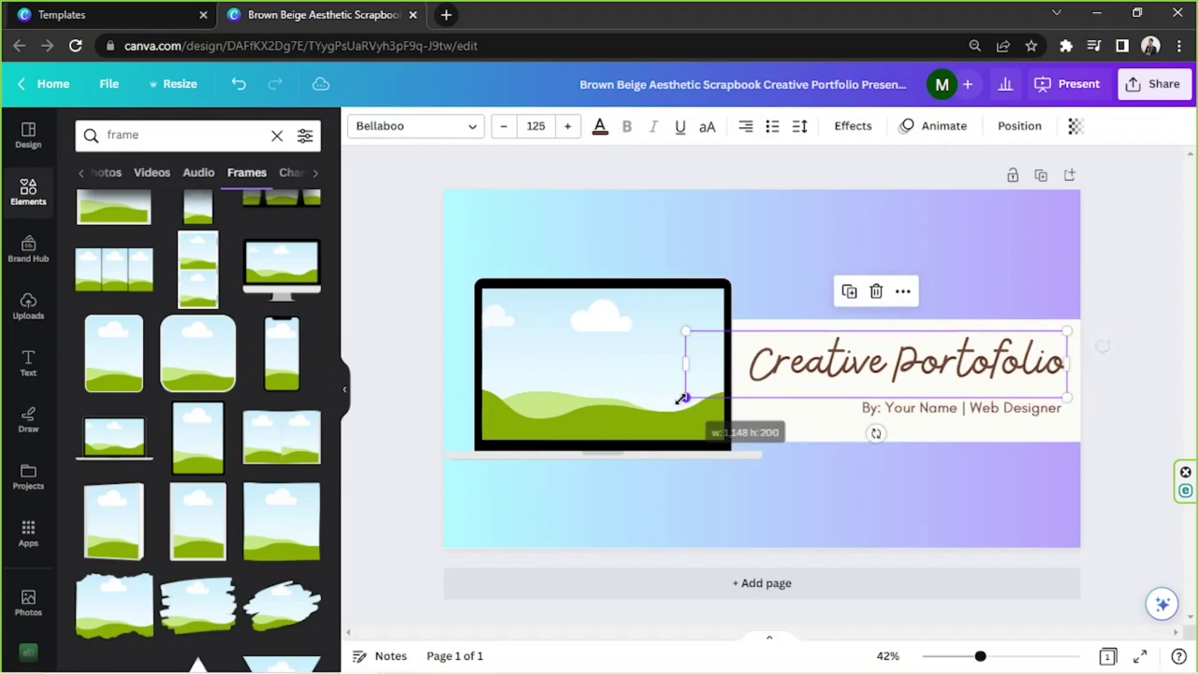
pyautogui.click(614, 358)
pyautogui.moveTo(637, 351); pyautogui.dragTo(650, 341)
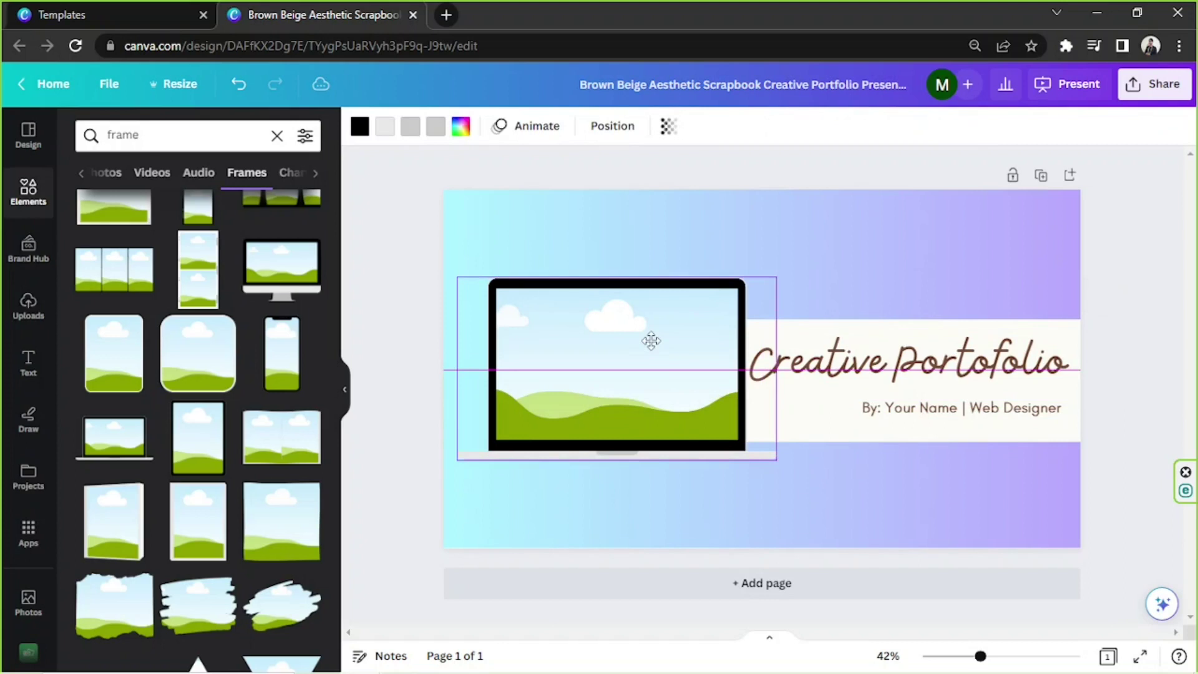
pyautogui.click(1140, 218)
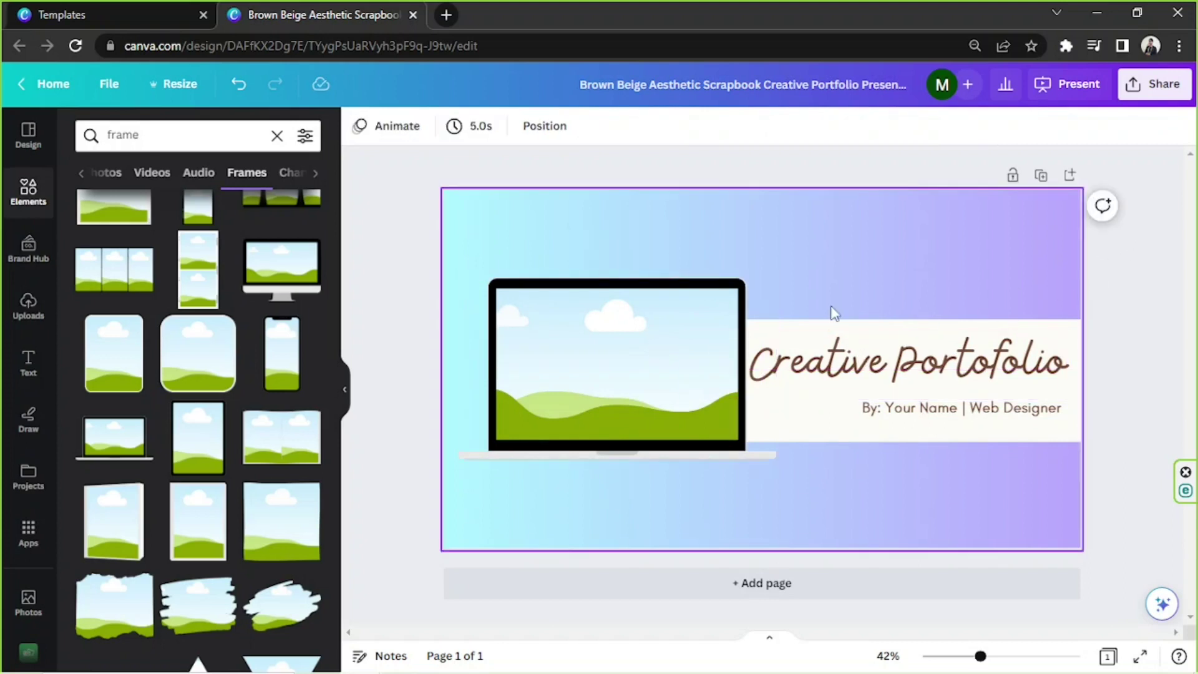
pyautogui.moveTo(634, 350); pyautogui.dragTo(629, 347)
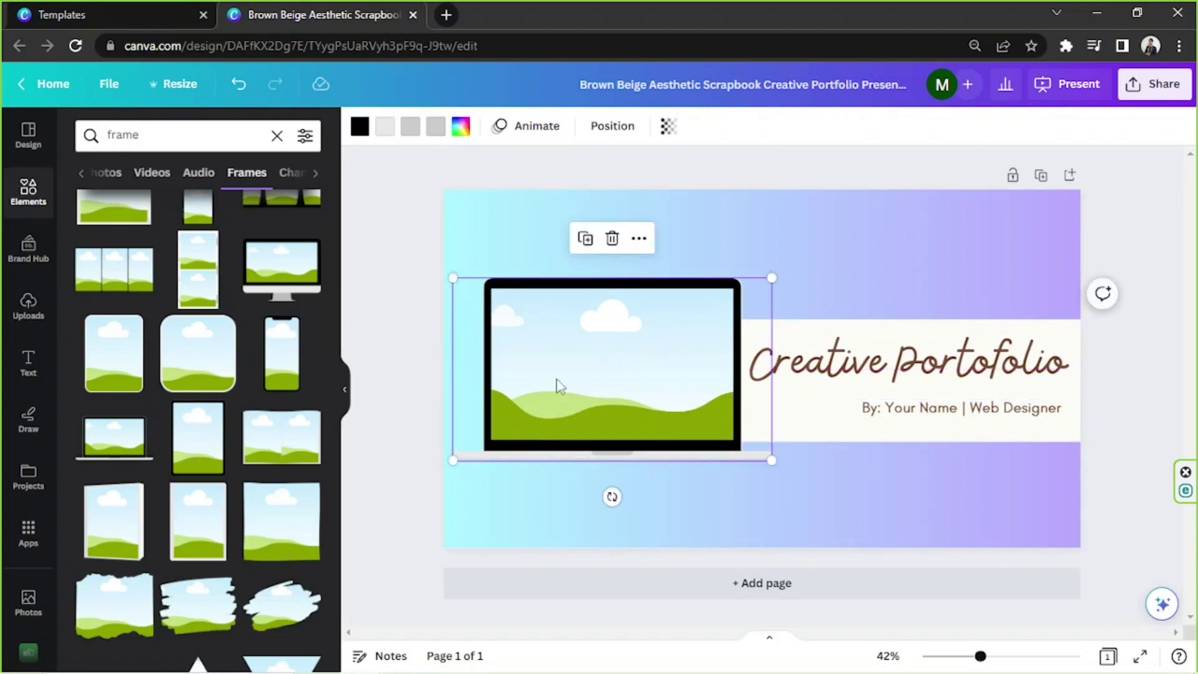
pyautogui.click(430, 334)
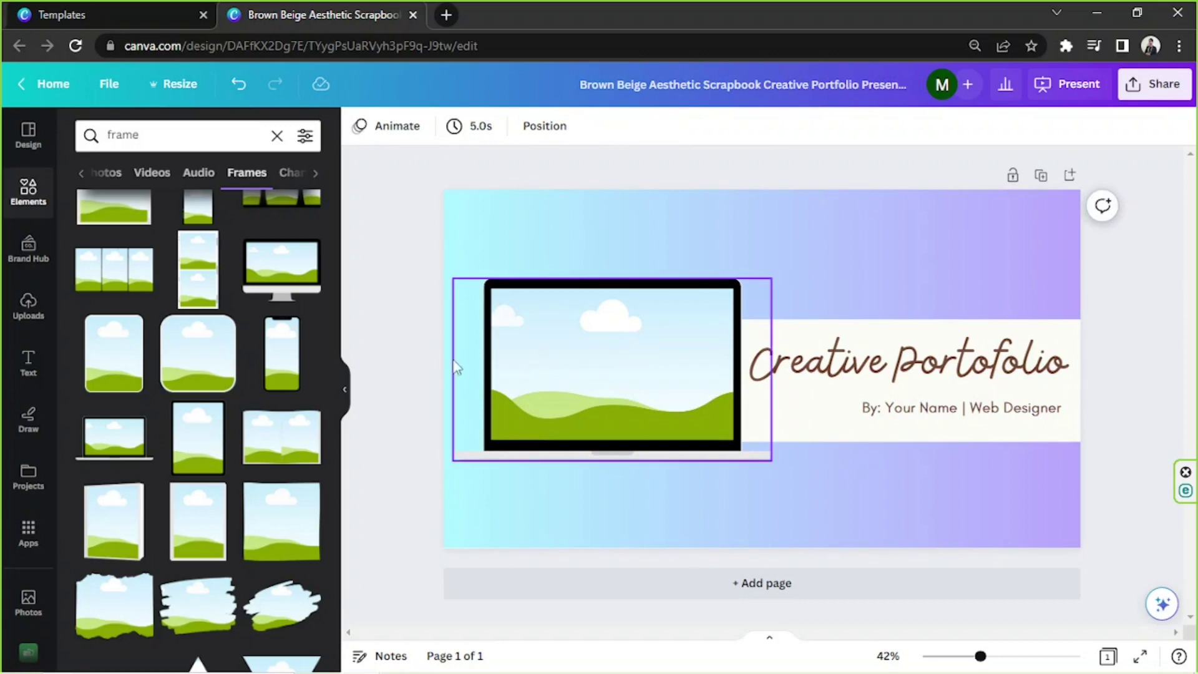
pyautogui.click(36, 304)
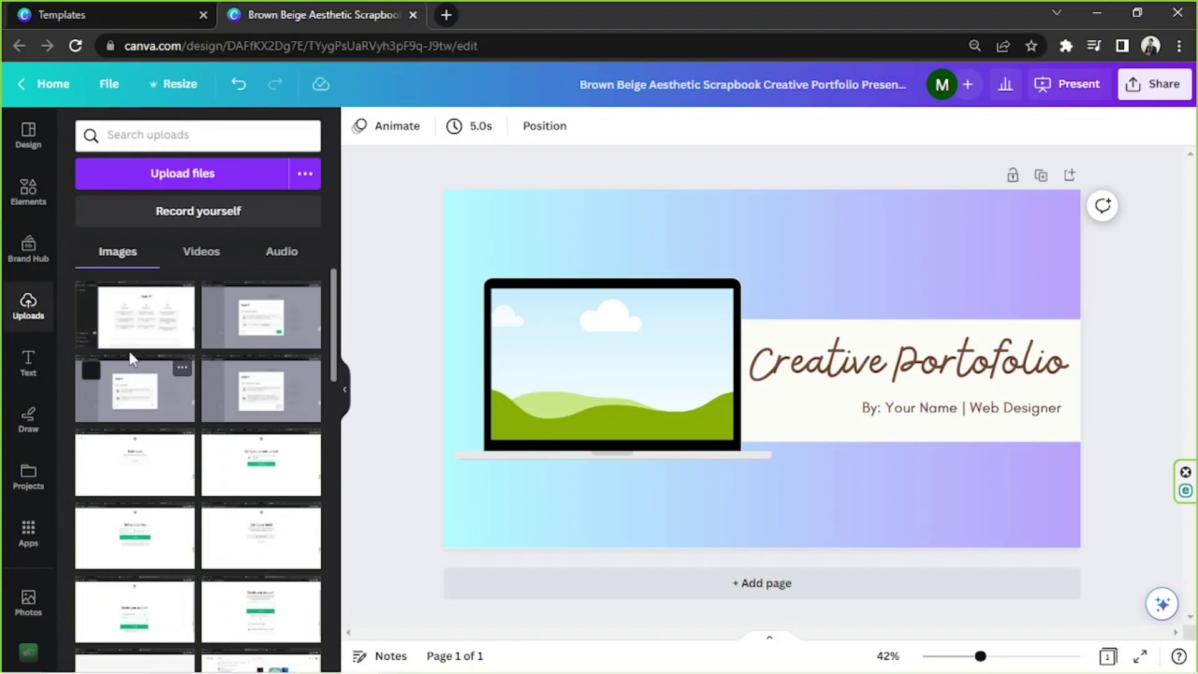
# Step: Search Elements for 'businesswoman' and drop the woman-at-desk photo into the laptop screen
pyautogui.click(24, 200)
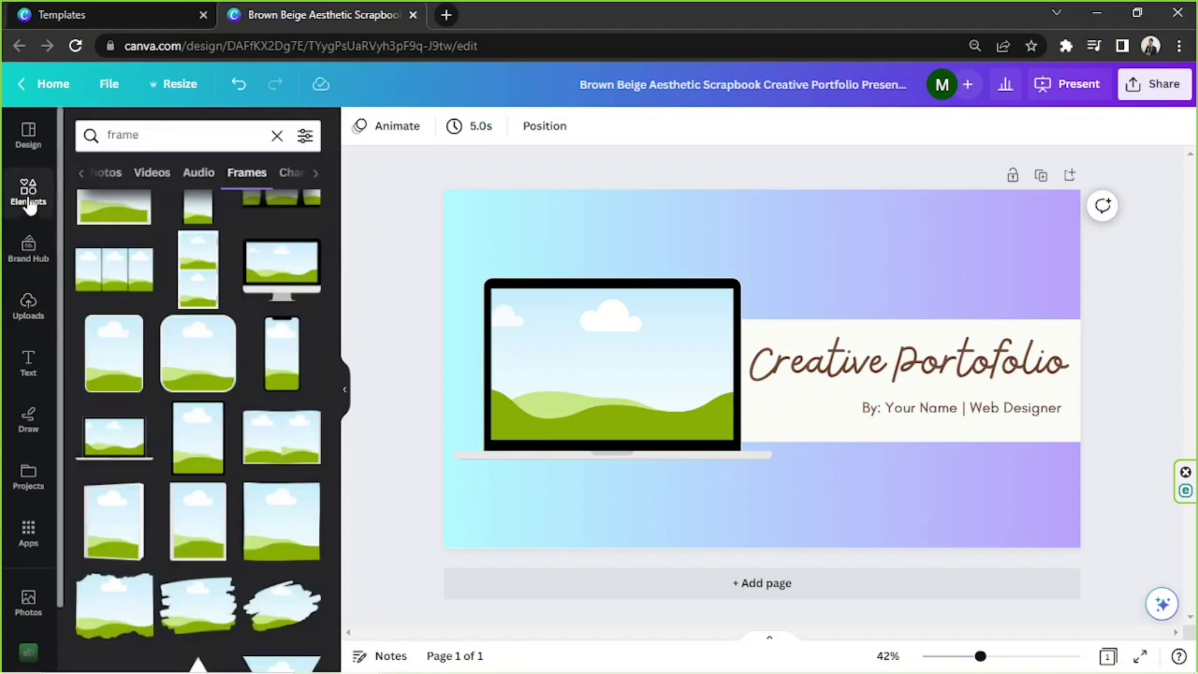
pyautogui.click(125, 138)
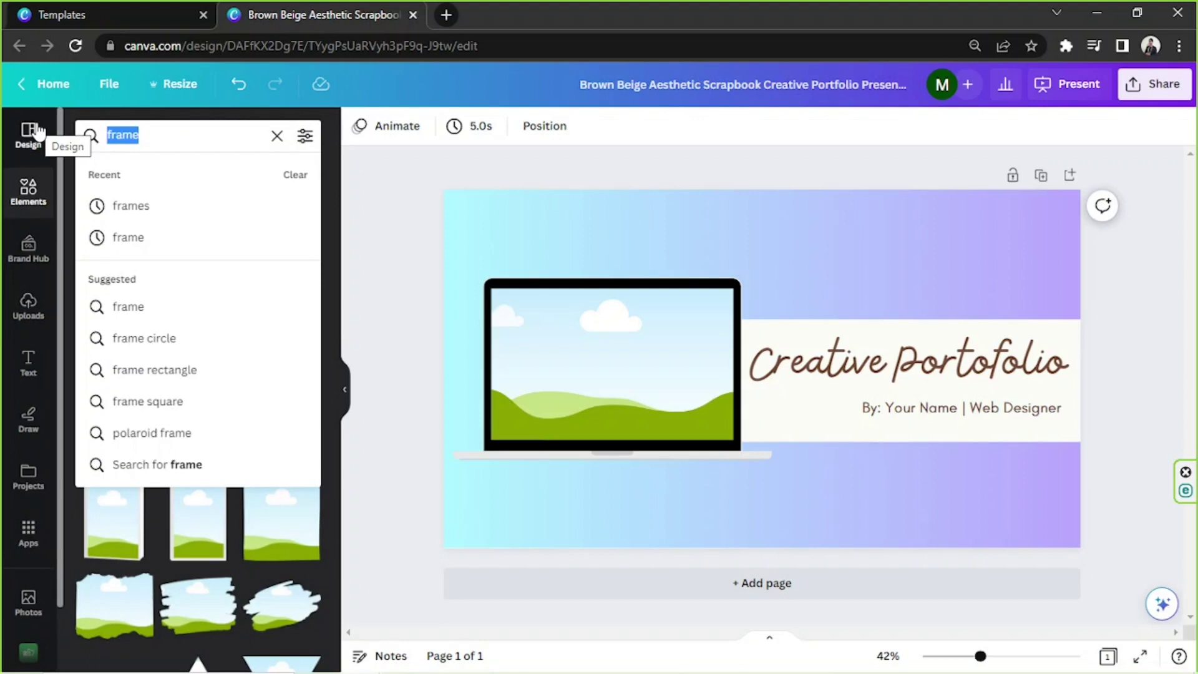
pyautogui.write('business')
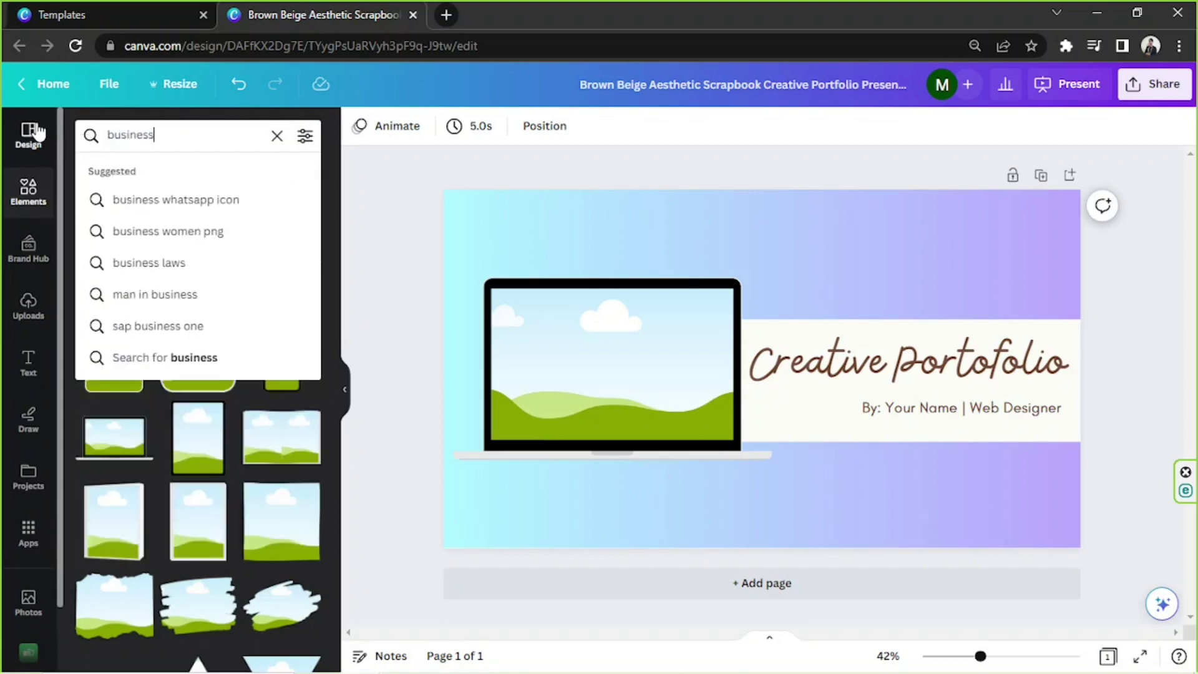
pyautogui.write('woman')
pyautogui.press('Return')
pyautogui.scroll(-2, 239, 284)
pyautogui.scroll(-1, 239, 284)
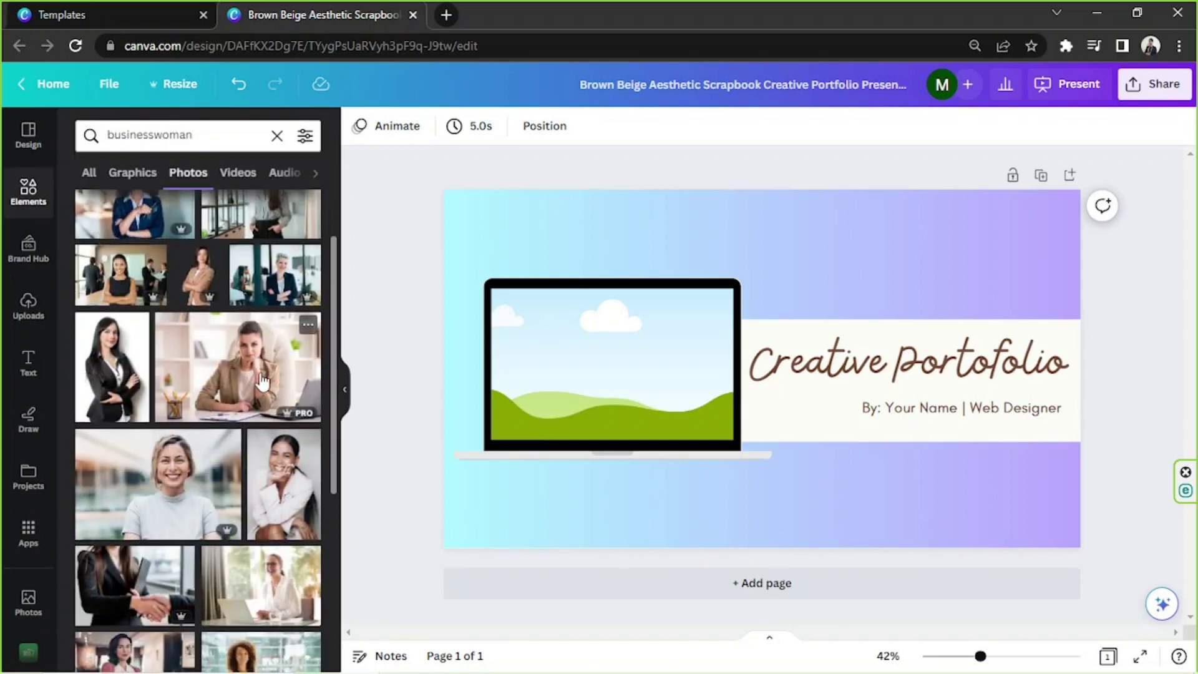
pyautogui.moveTo(242, 379); pyautogui.dragTo(533, 368)
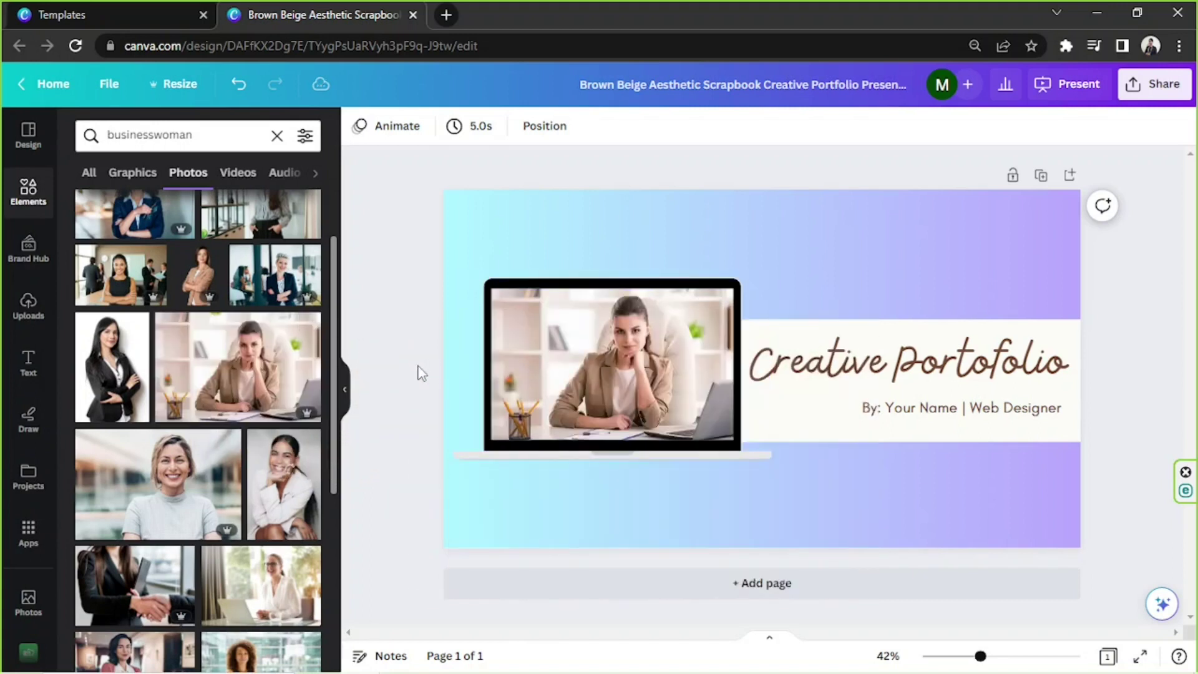
# Step: Crop and reposition the businesswoman photo so she sits centred with her desk visible
pyautogui.doubleClick(603, 369)
pyautogui.moveTo(492, 284)
pyautogui.mouseDown()
pyautogui.moveTo(457, 262)
pyautogui.moveTo(479, 275)
pyautogui.mouseUp()
pyautogui.moveTo(572, 355); pyautogui.dragTo(553, 372)
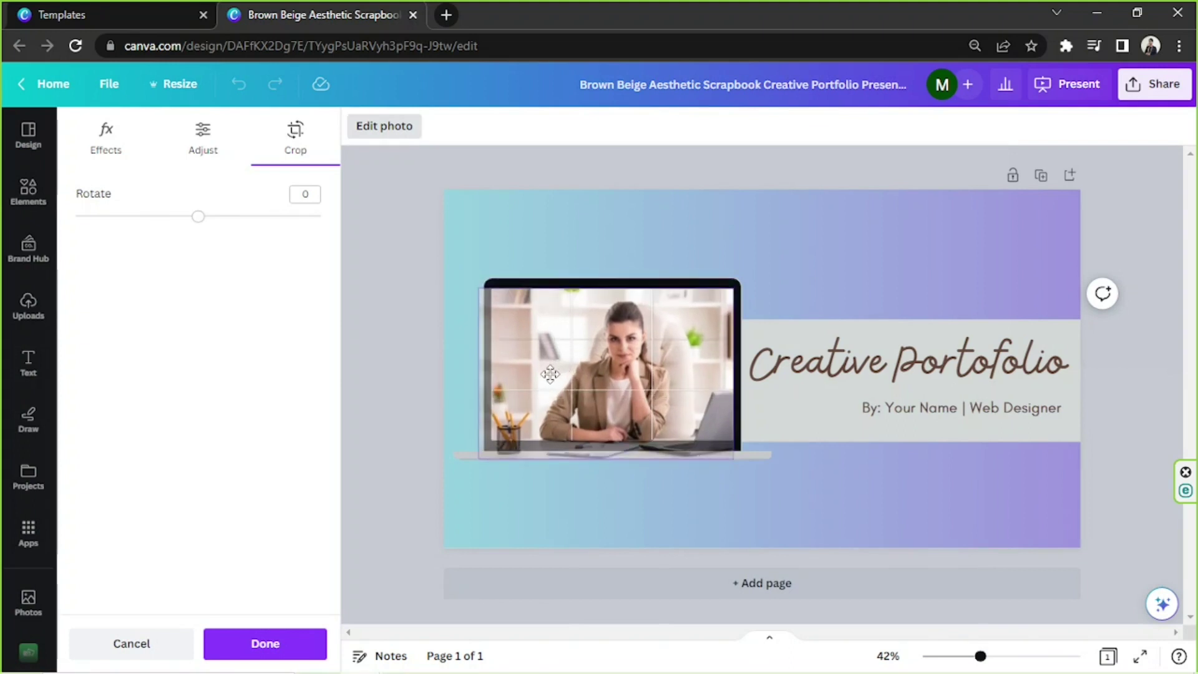
pyautogui.moveTo(476, 287); pyautogui.dragTo(449, 284)
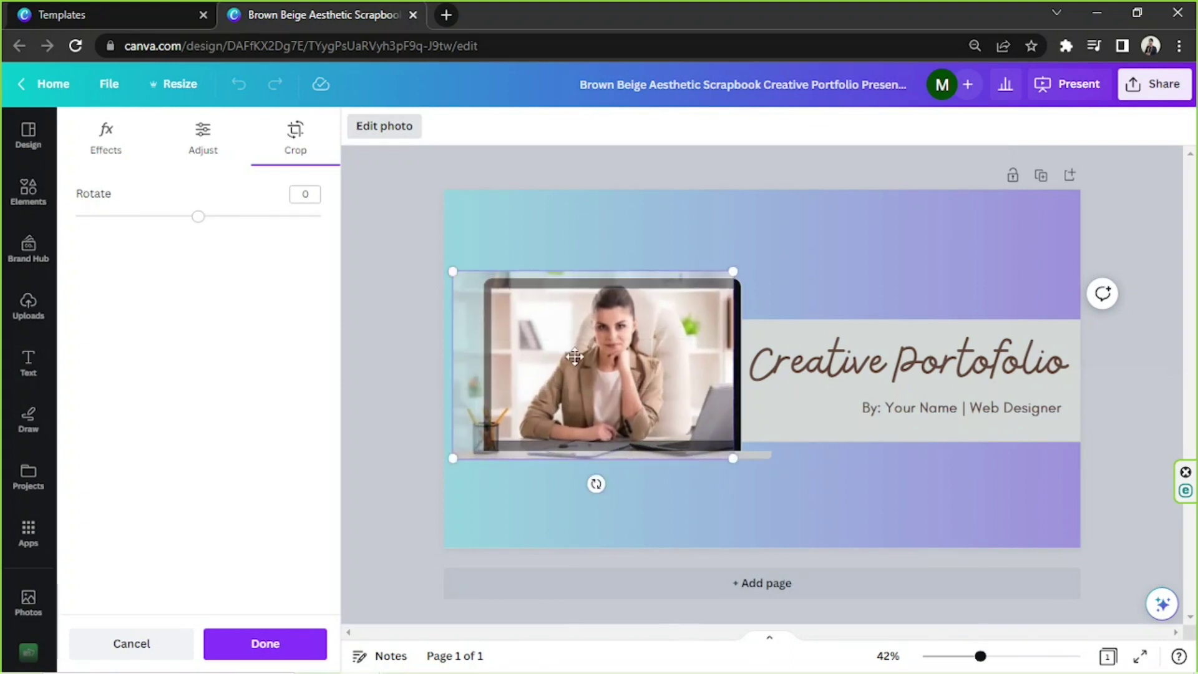
pyautogui.moveTo(574, 356); pyautogui.dragTo(565, 374)
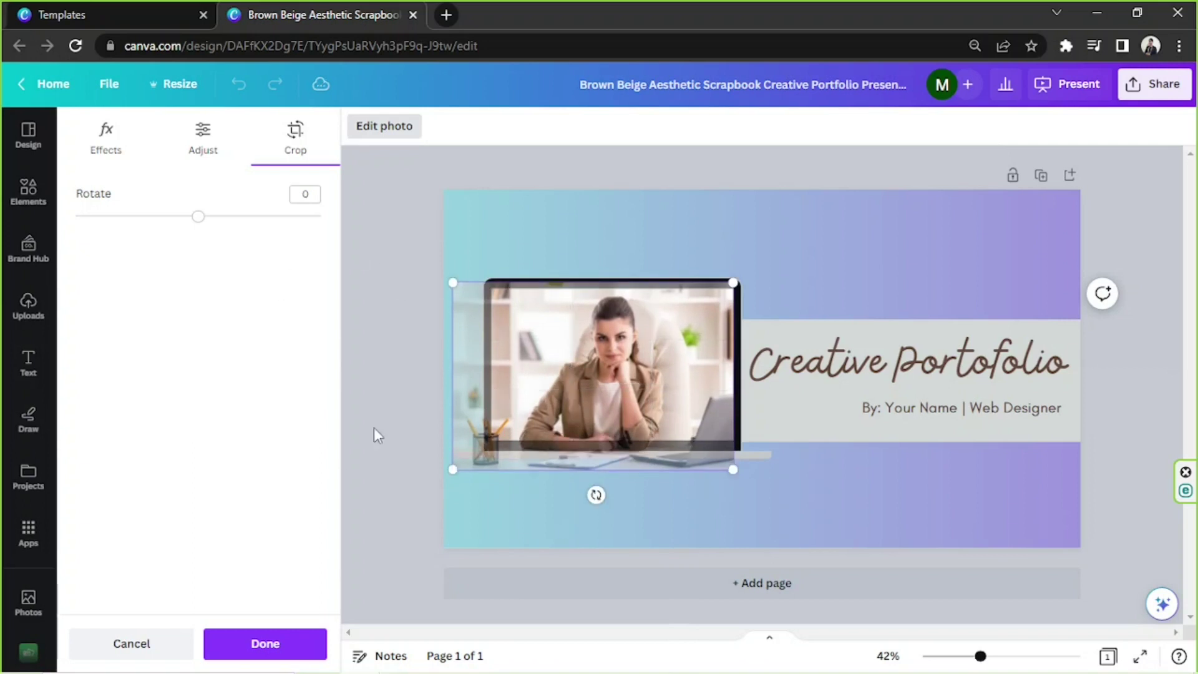
pyautogui.click(287, 657)
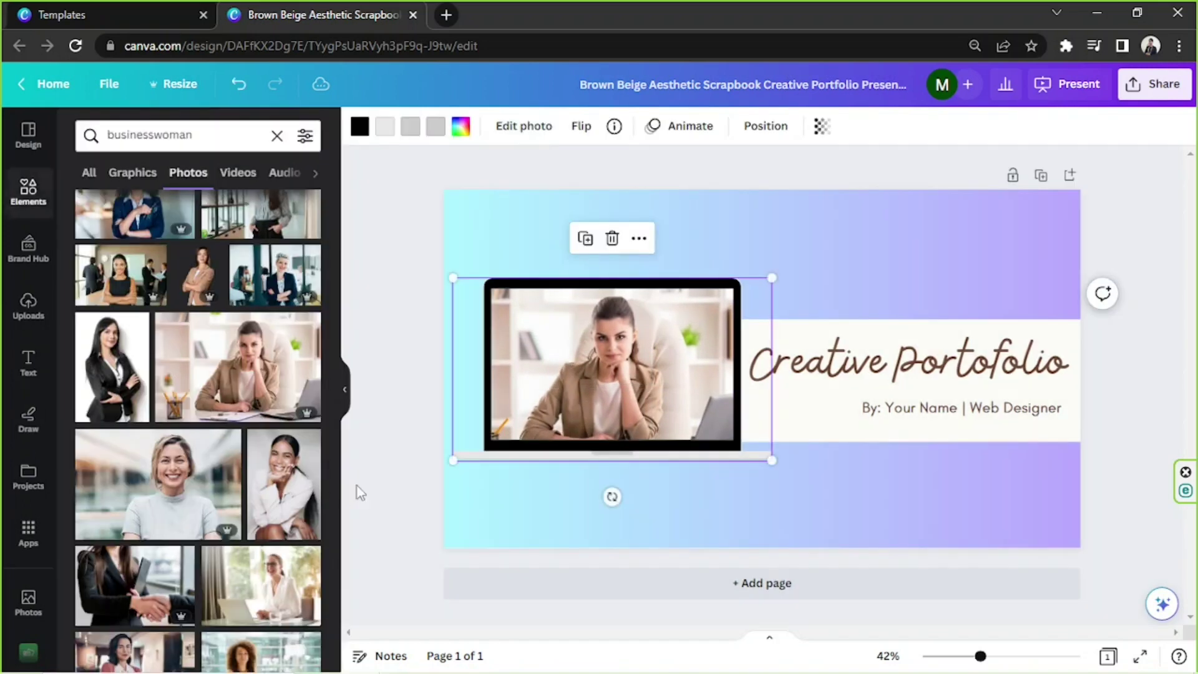
pyautogui.click(365, 387)
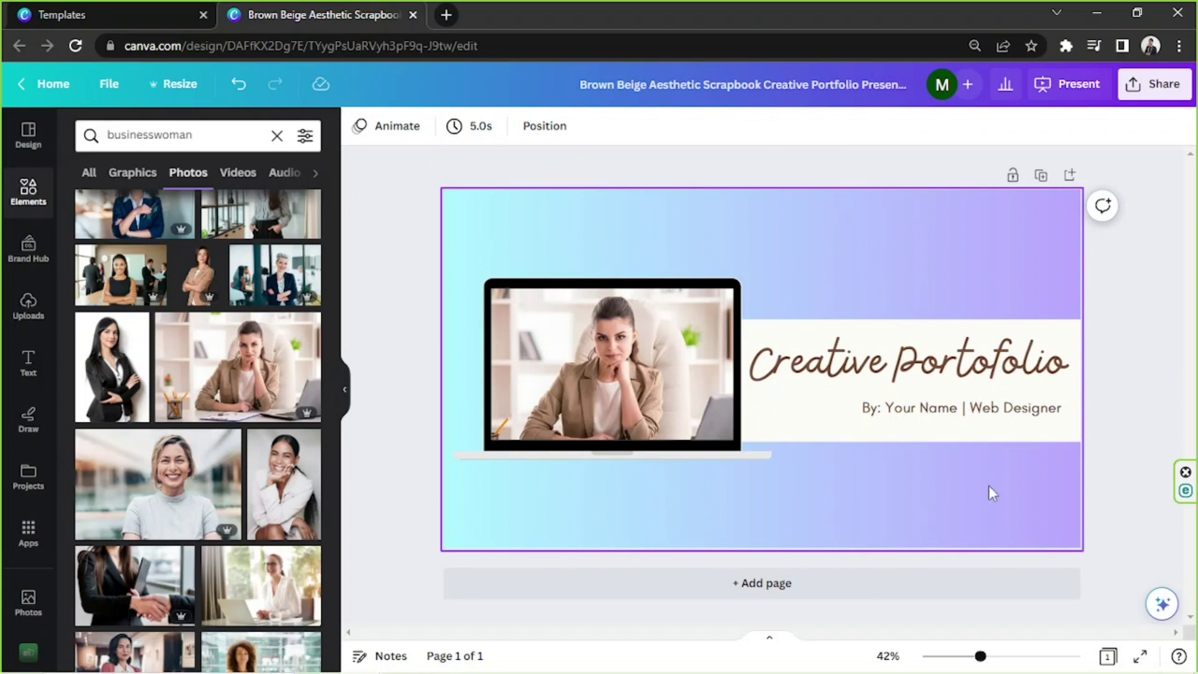
# Step: Search Elements for 'design' and filter the results to graphics
pyautogui.click(946, 533)
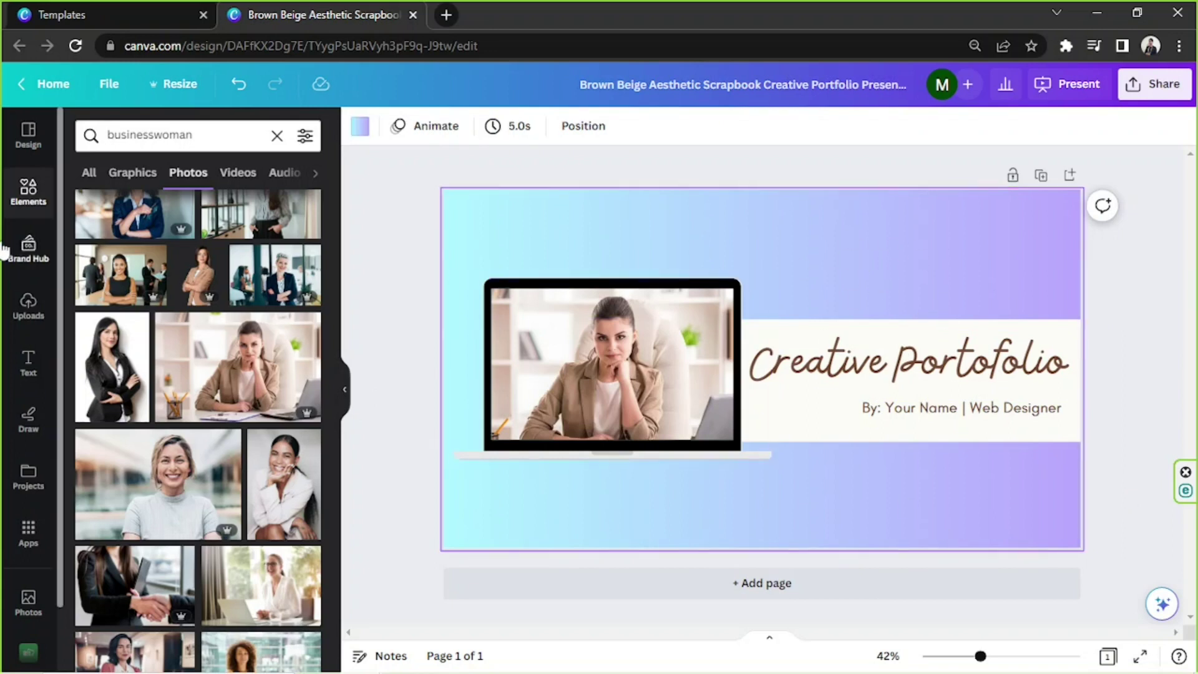
pyautogui.click(156, 152)
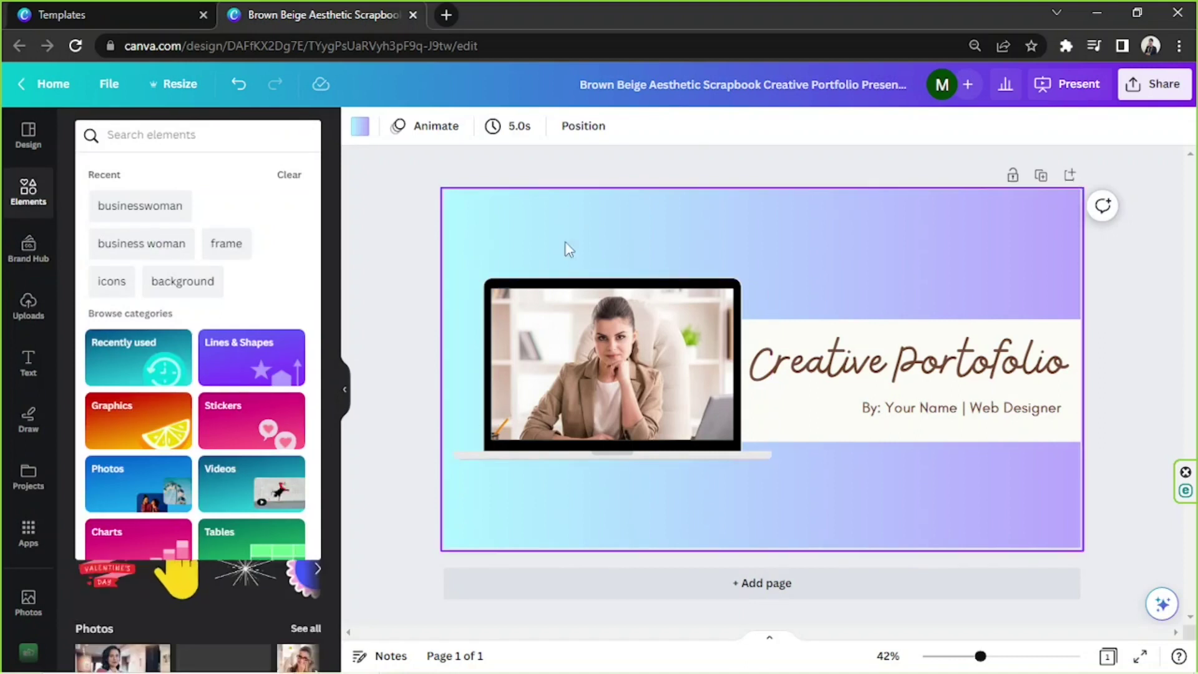
pyautogui.write('design')
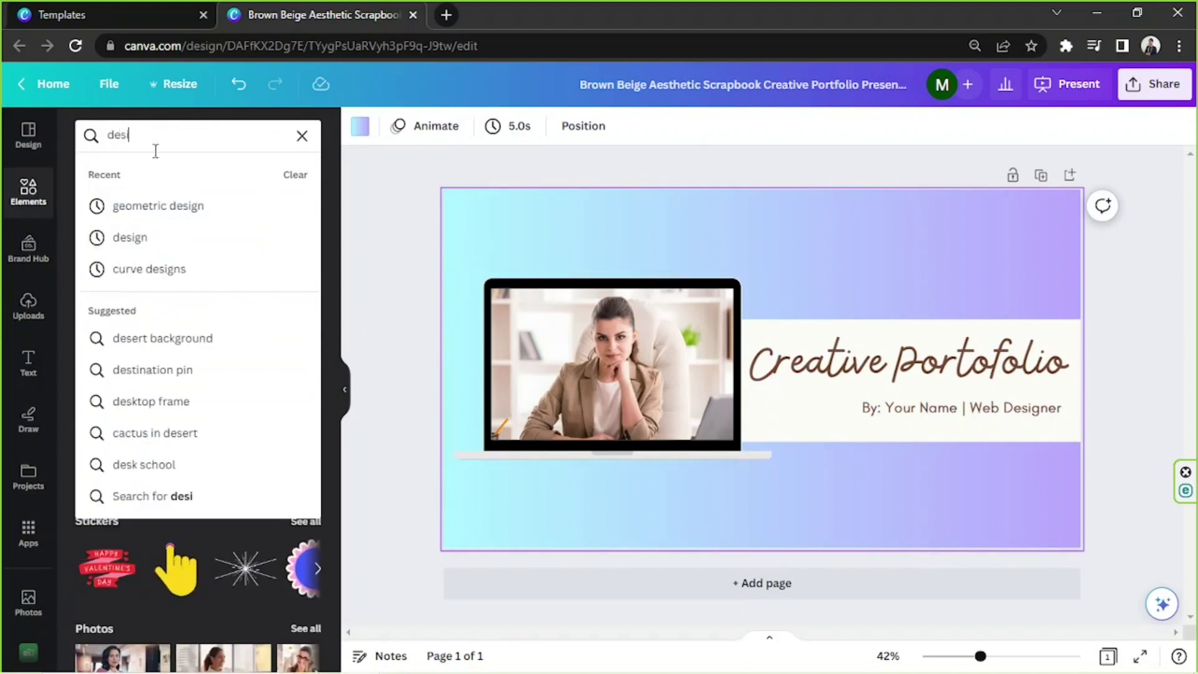
pyautogui.press('Return')
pyautogui.click(134, 173)
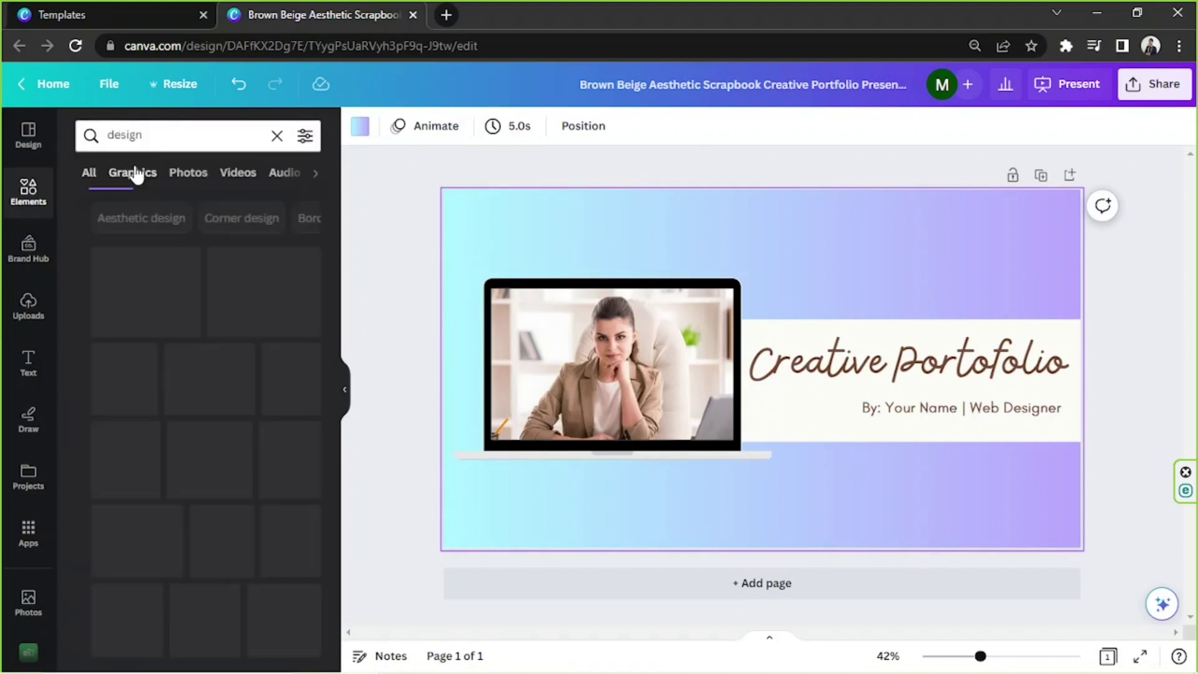
pyautogui.scroll(-2, 224, 267)
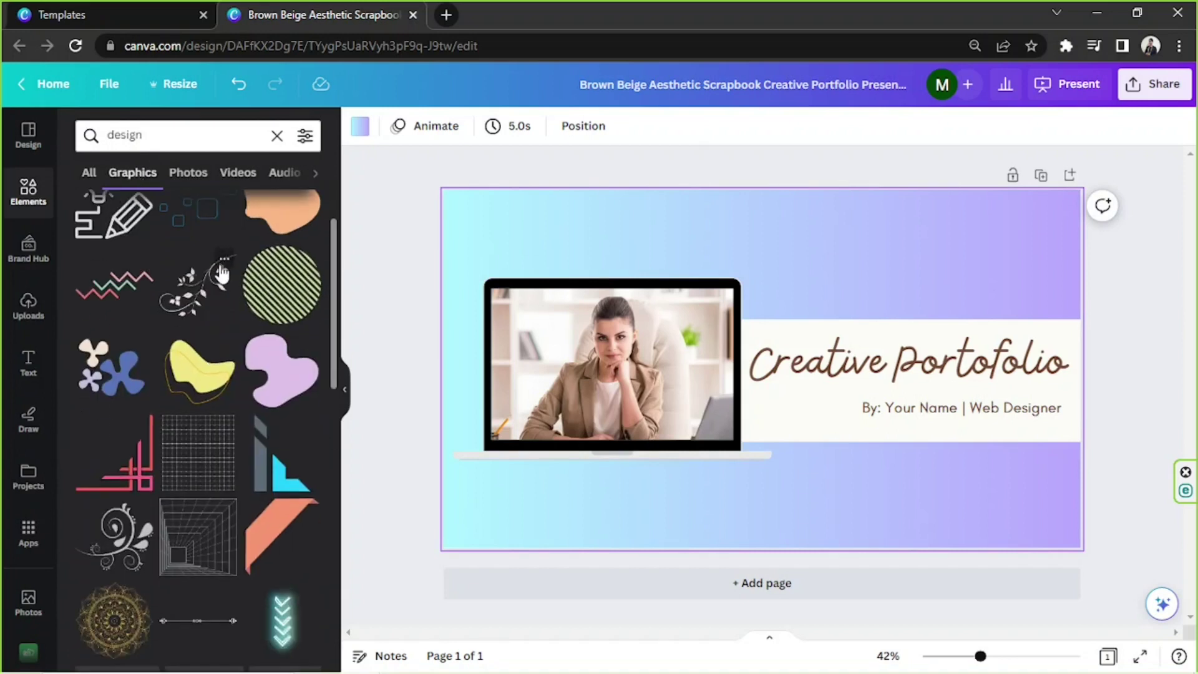
pyautogui.scroll(-7, 217, 268)
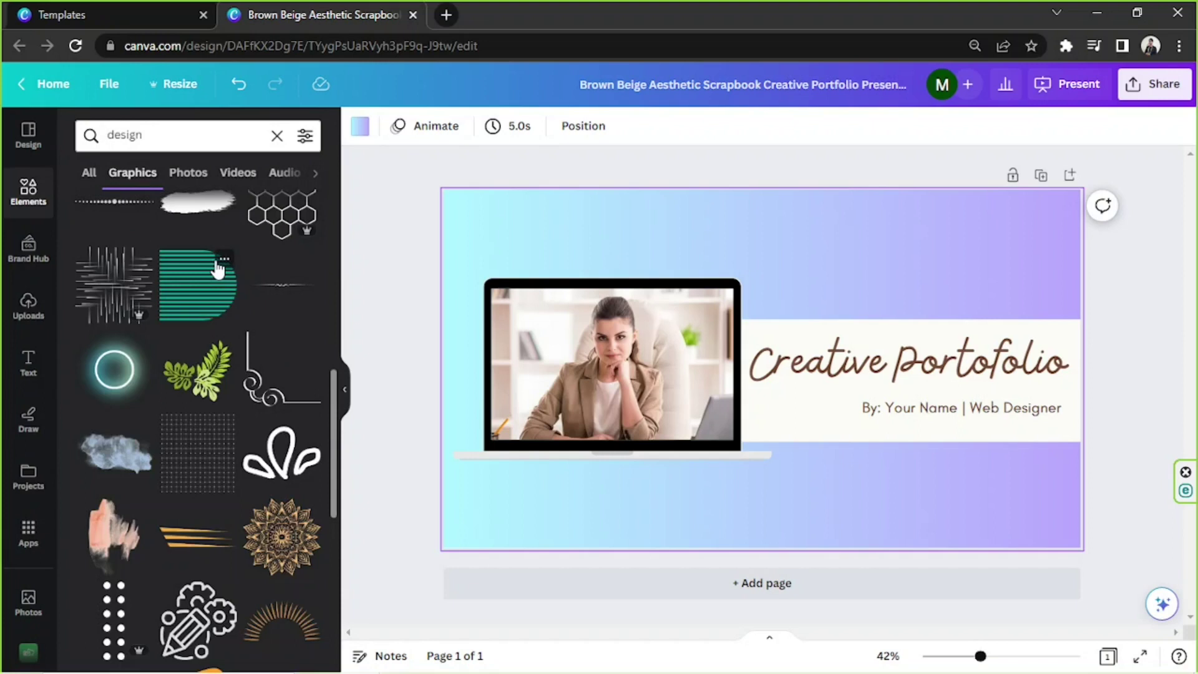
pyautogui.scroll(-5, 219, 270)
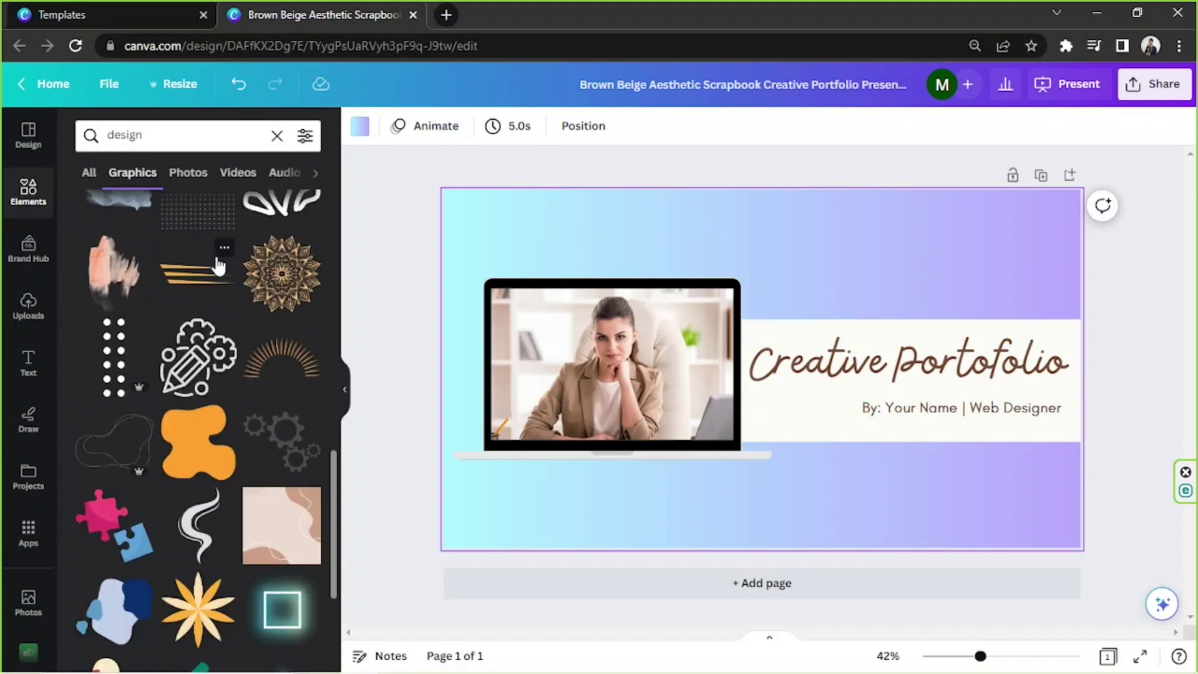
pyautogui.scroll(-7, 218, 265)
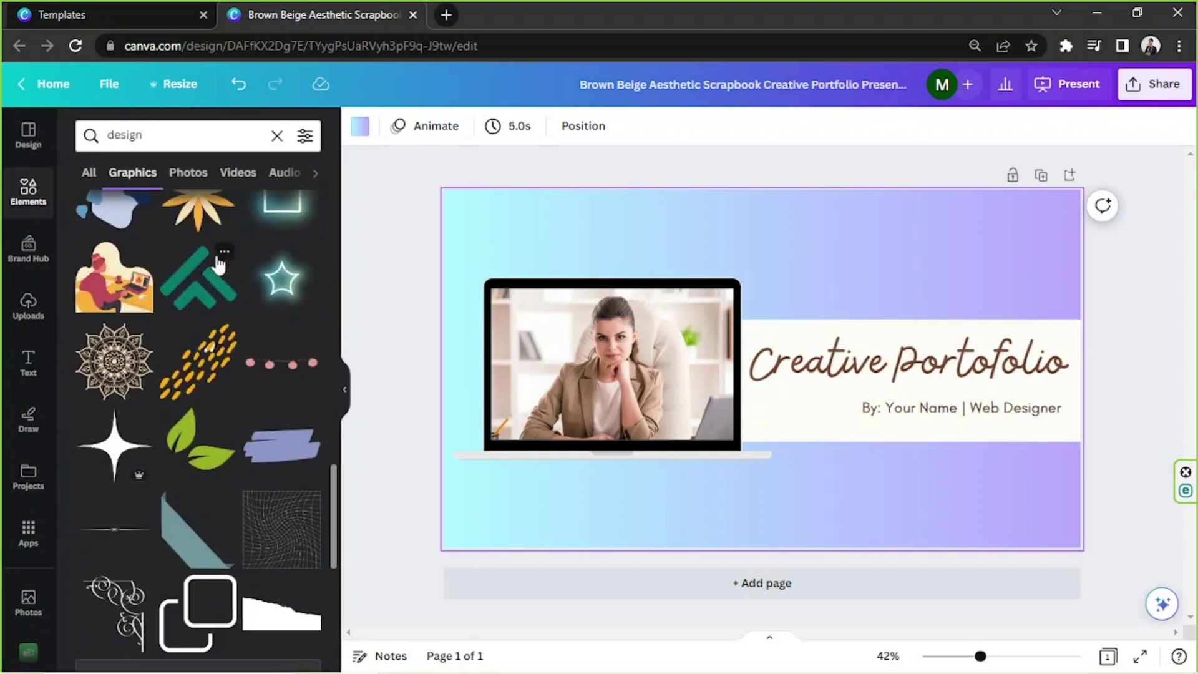
pyautogui.scroll(-2, 218, 265)
pyautogui.scroll(-10, 218, 265)
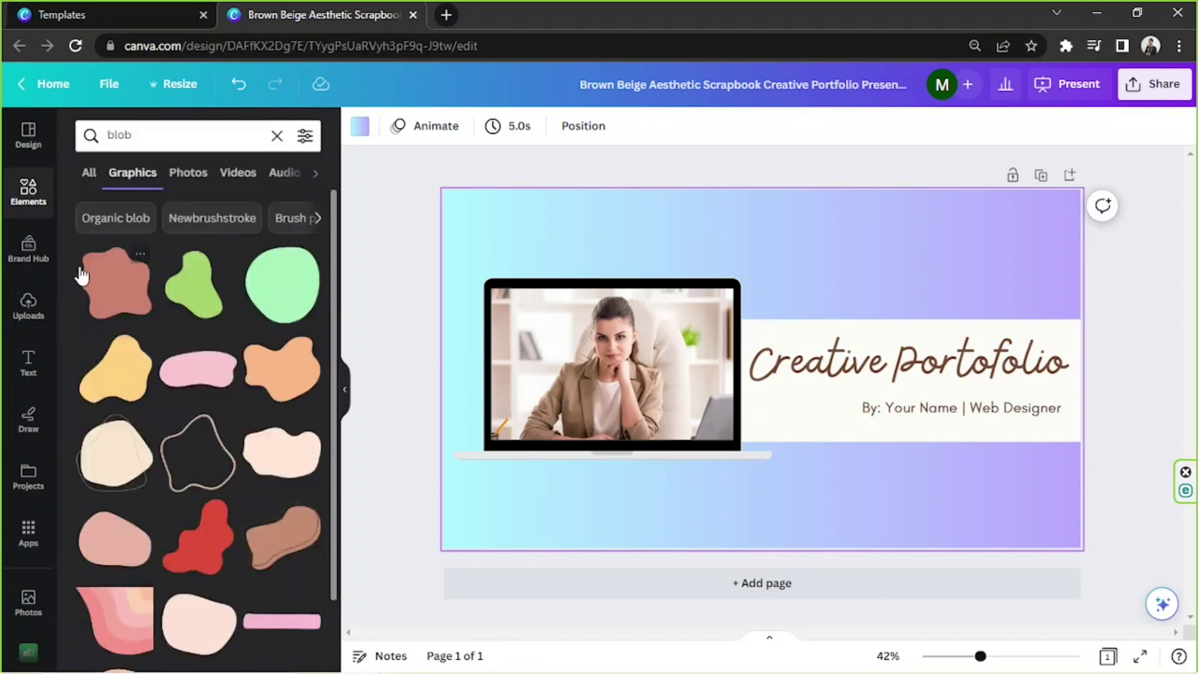
# Step: Add a blue-purple blob at the lower left and a larger rotated copy at the bottom right
pyautogui.moveTo(81, 274); pyautogui.dragTo(471, 530)
pyautogui.click(360, 125)
pyautogui.click(92, 221)
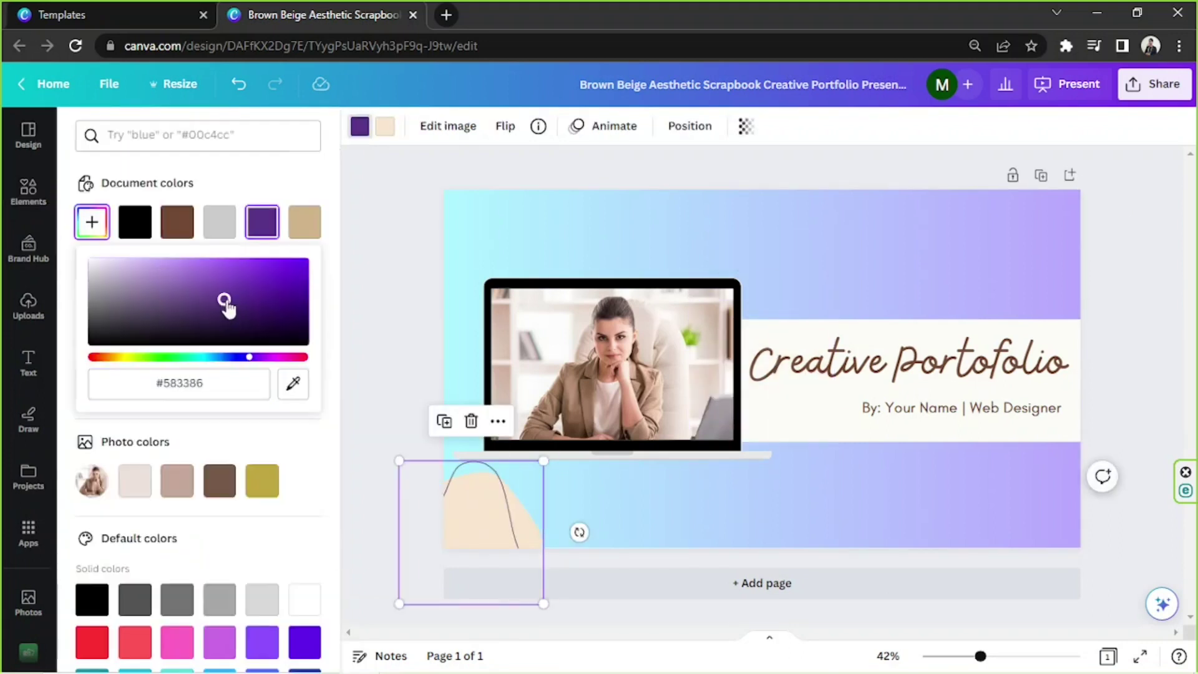
pyautogui.moveTo(243, 357)
pyautogui.mouseDown()
pyautogui.moveTo(113, 356)
pyautogui.moveTo(262, 364)
pyautogui.mouseUp()
pyautogui.click(161, 267)
pyautogui.click(526, 484)
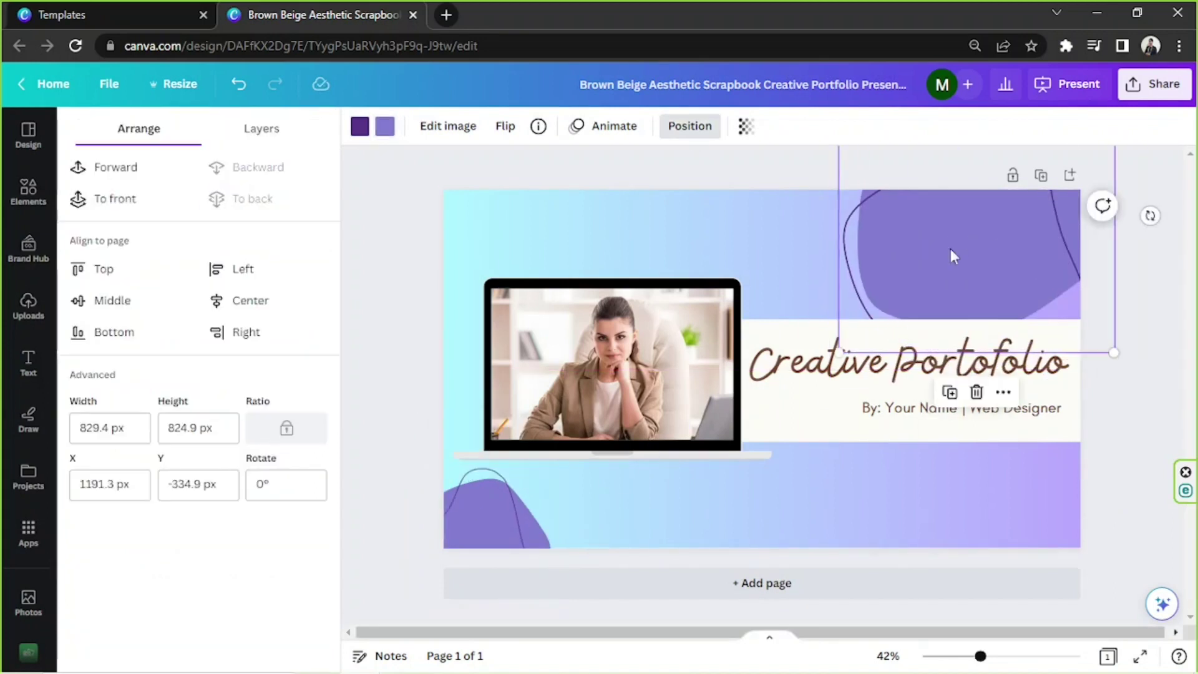
pyautogui.moveTo(952, 255); pyautogui.dragTo(902, 564)
pyautogui.moveTo(1102, 479); pyautogui.dragTo(861, 568)
pyautogui.moveTo(465, 537); pyautogui.dragTo(470, 462)
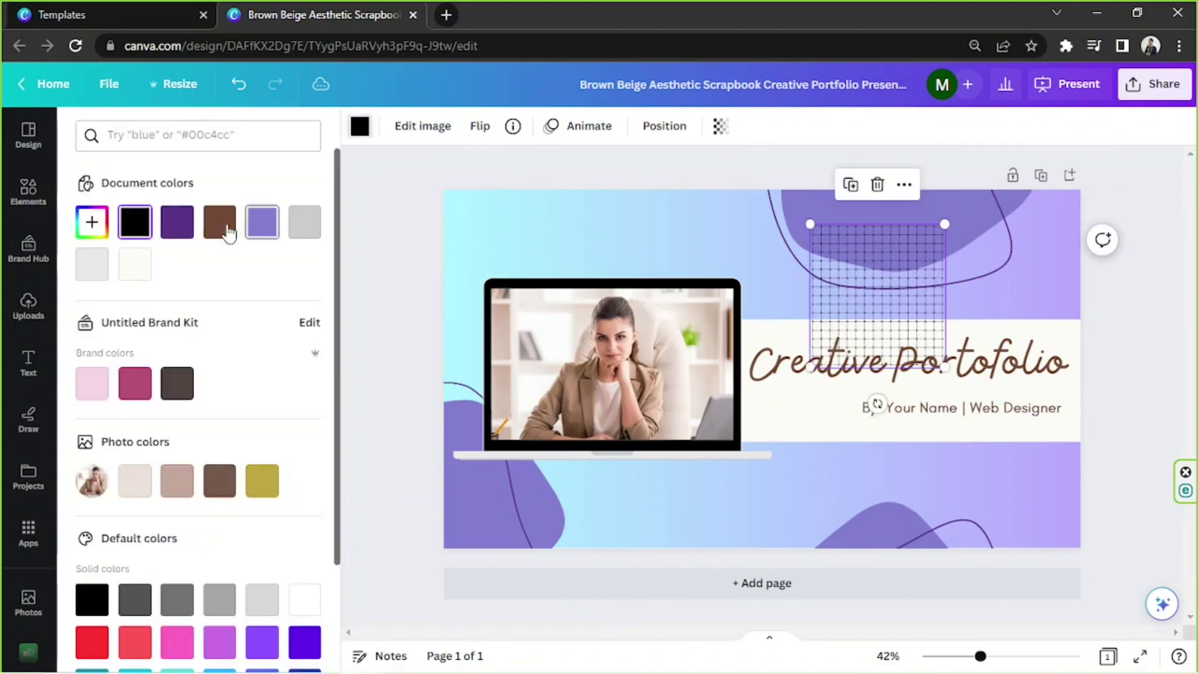
# Step: Recolour the grid decoration purple and move it to the page's left side
pyautogui.click(173, 222)
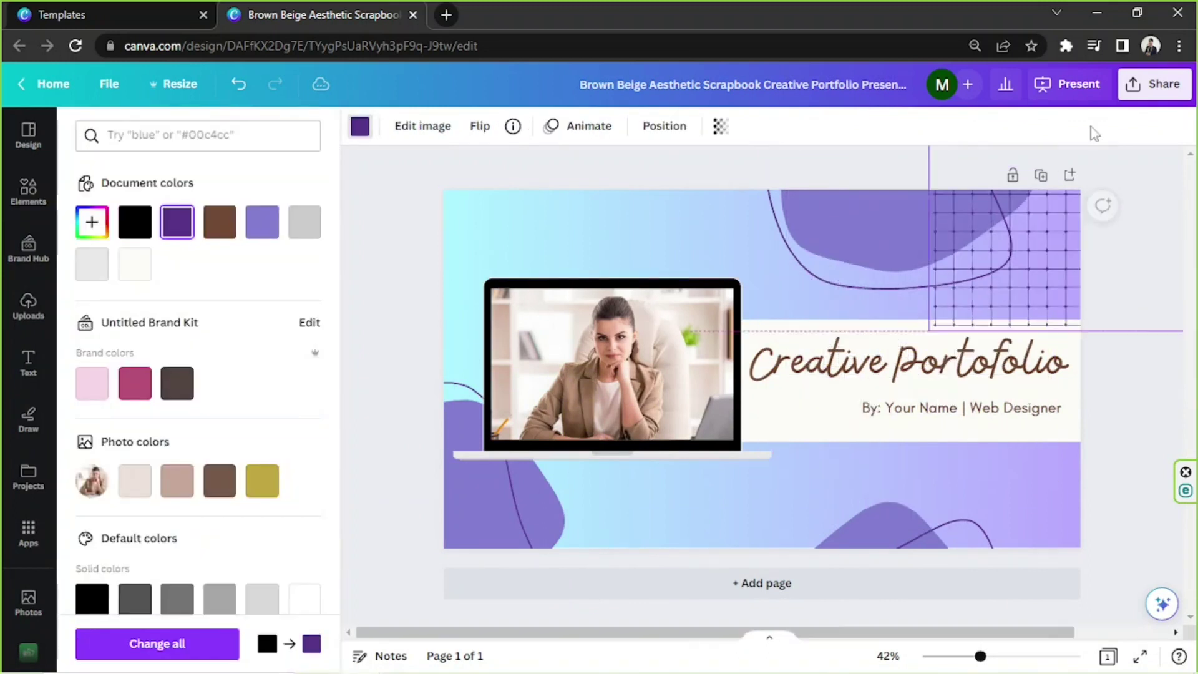
pyautogui.click(664, 125)
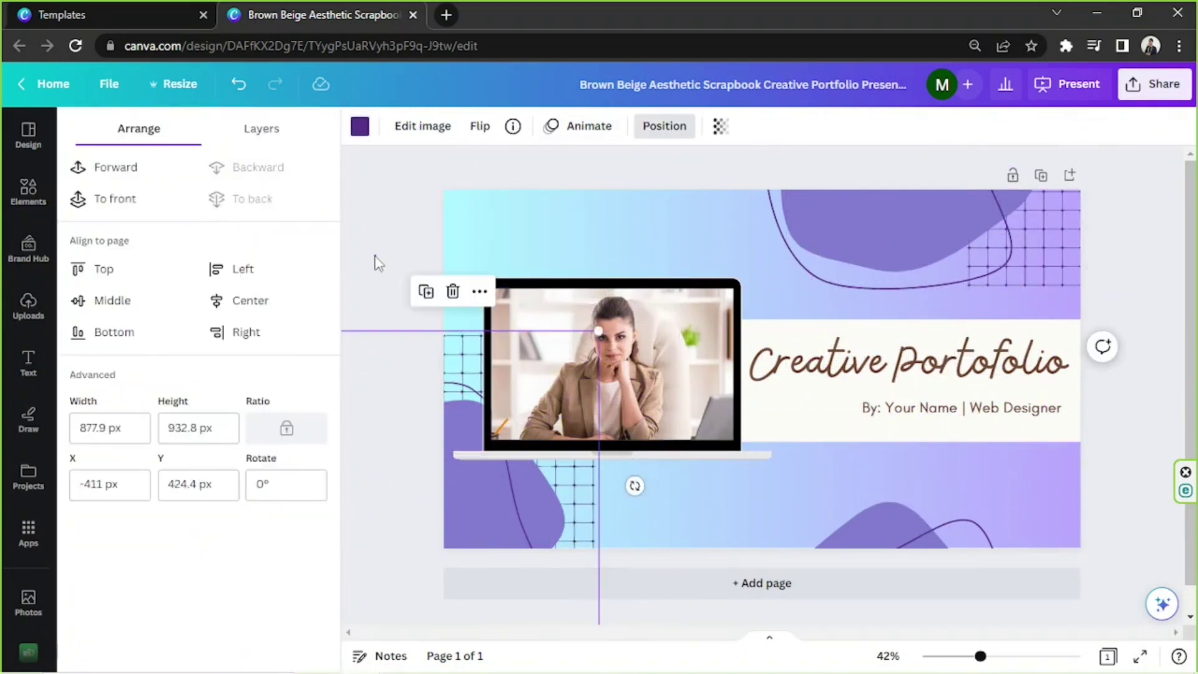
pyautogui.click(377, 262)
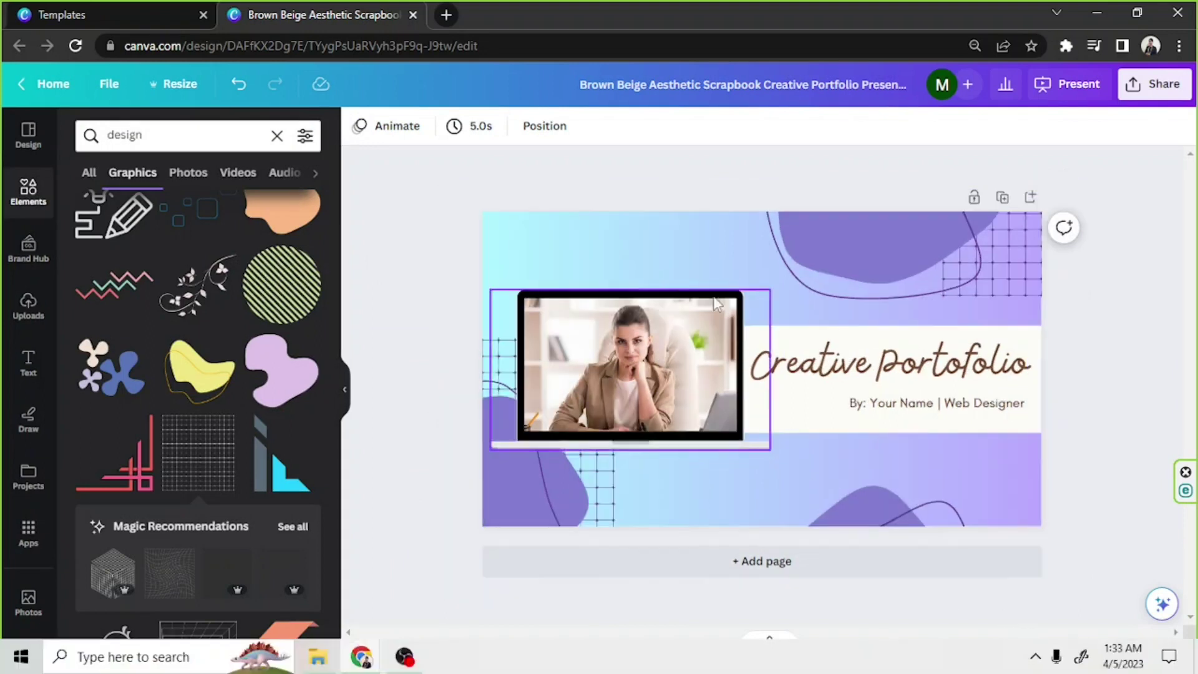
pyautogui.moveTo(428, 203); pyautogui.dragTo(1132, 345)
# Step: Add page 2 and fill it with the template's 'TO THE CREATIVE PRESENTATION' Welcome layout
pyautogui.click(1131, 345)
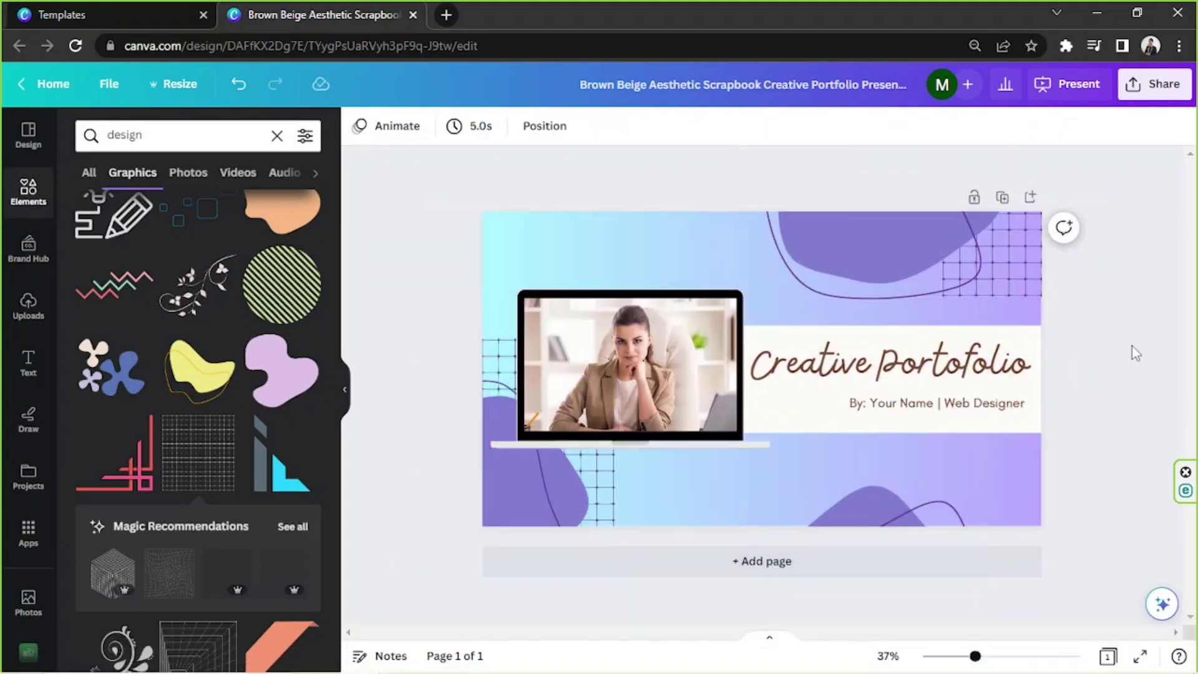
pyautogui.click(28, 137)
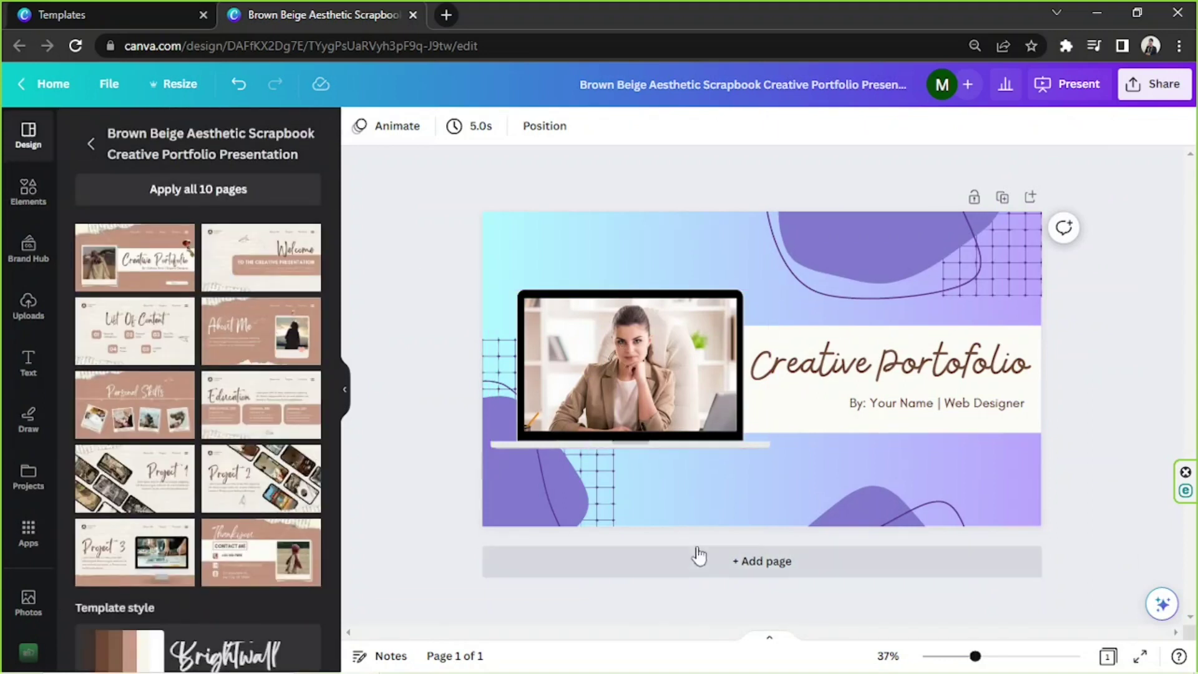
pyautogui.click(751, 580)
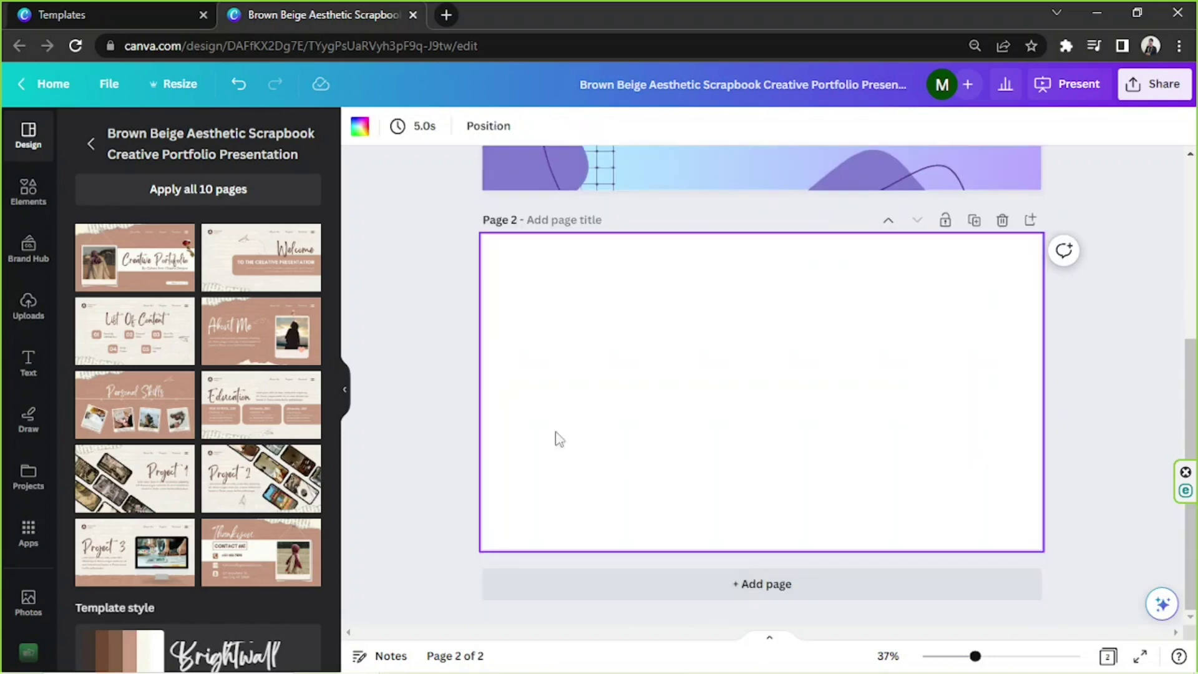
pyautogui.click(288, 252)
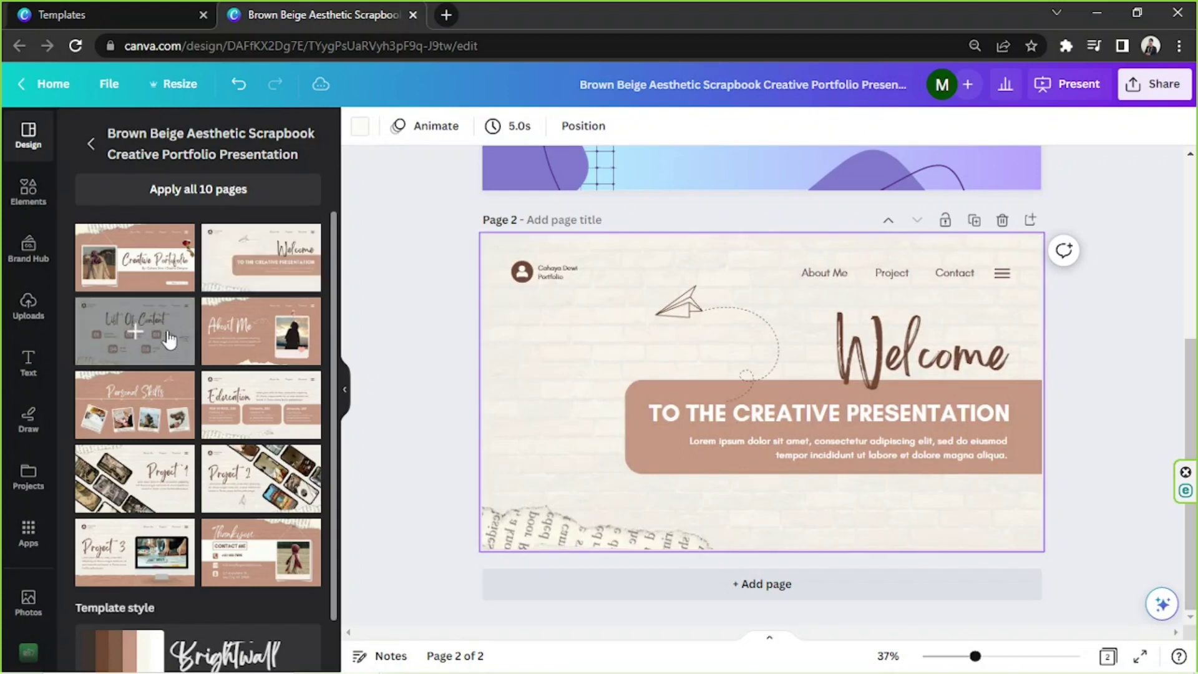
pyautogui.scroll(-1, 173, 329)
pyautogui.scroll(1, 173, 329)
pyautogui.moveTo(413, 272); pyautogui.dragTo(804, 605)
pyautogui.click(1101, 310)
pyautogui.scroll(2, 1005, 347)
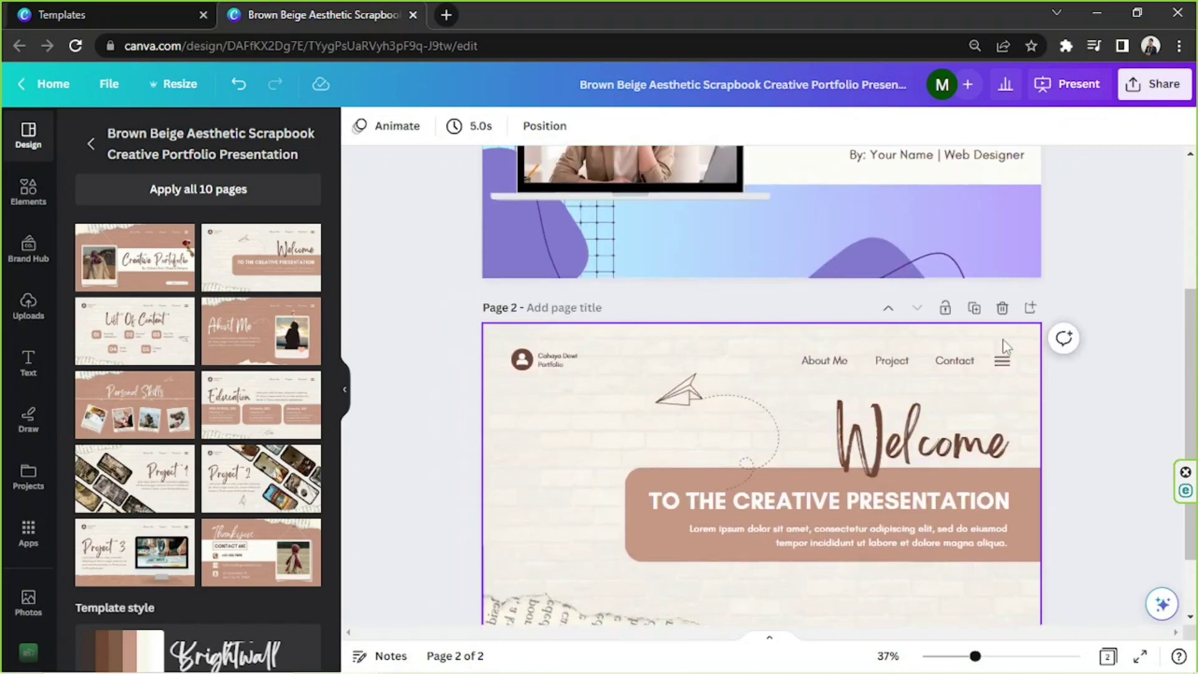
# Step: Delete page 2's brick background image and torn-paper decoration
pyautogui.click(646, 344)
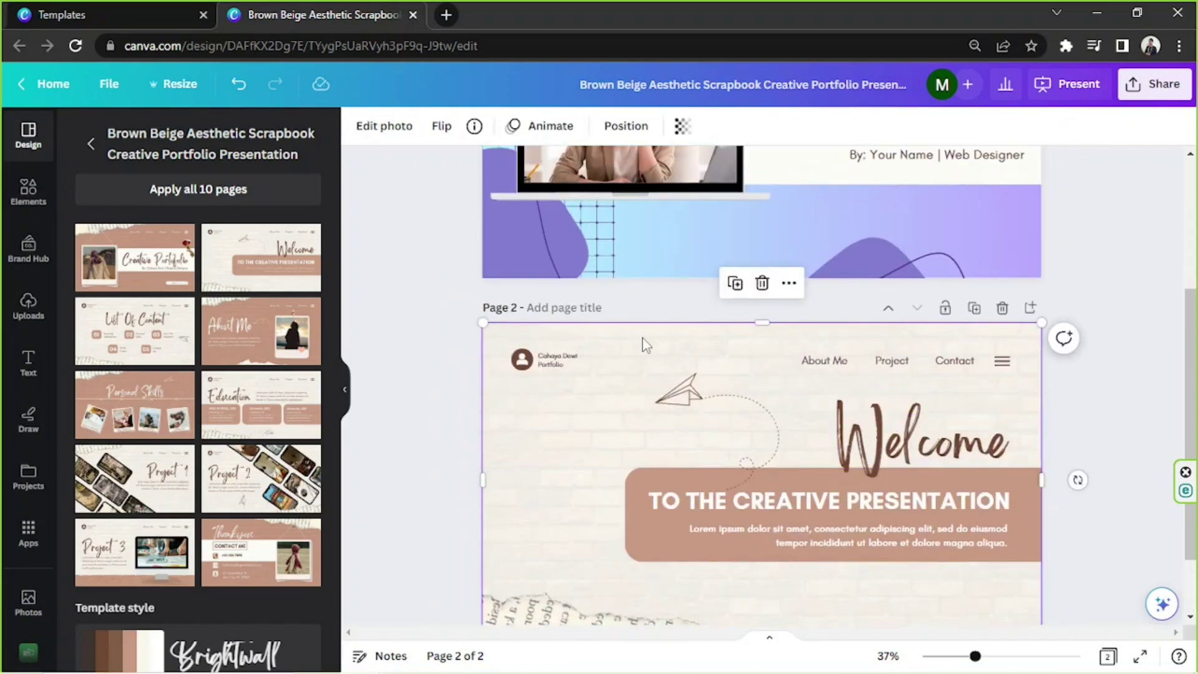
pyautogui.press('Delete')
pyautogui.scroll(-2, 644, 346)
pyautogui.click(513, 508)
pyautogui.press('Delete')
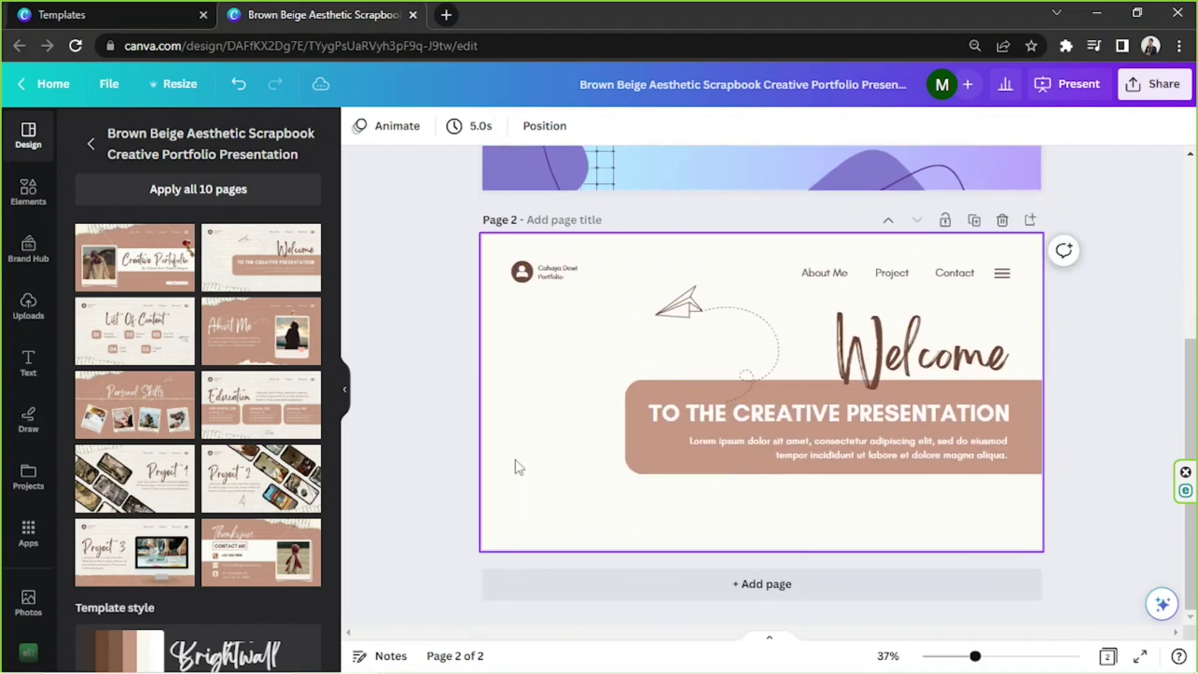
pyautogui.scroll(4, 668, 428)
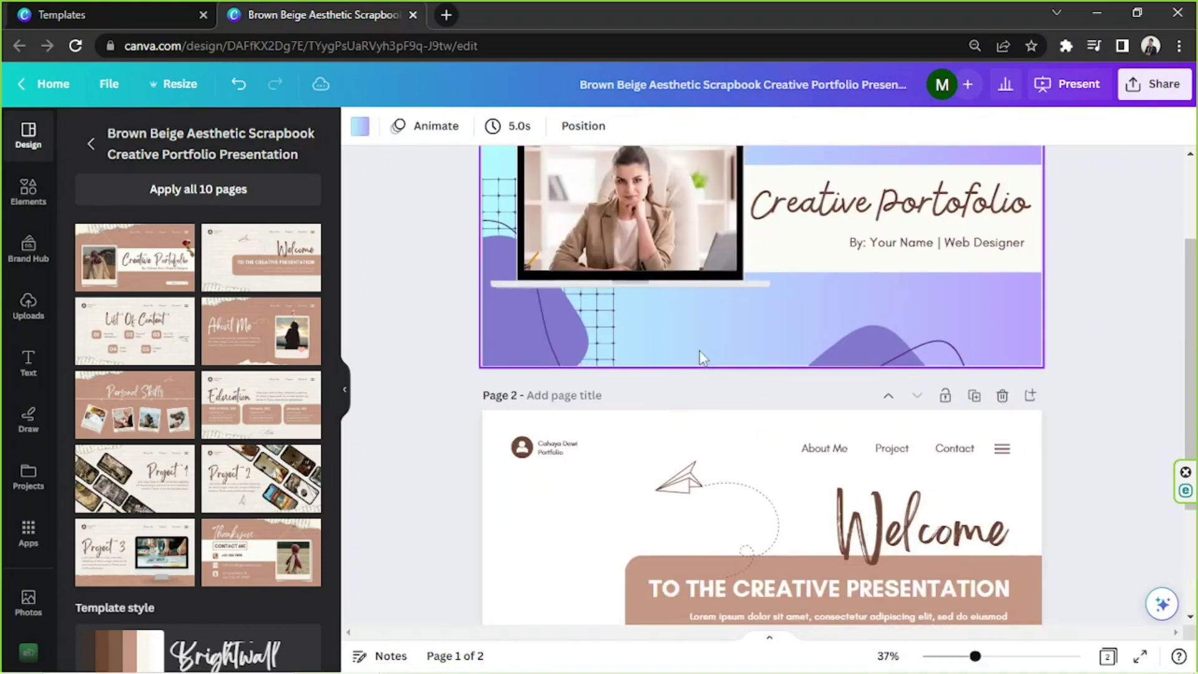
# Step: Paste the blue-purple gradient background and the purple blob onto page 2
pyautogui.click(548, 541)
pyautogui.hotkey('ctrl', 'v')
pyautogui.scroll(-4, 548, 533)
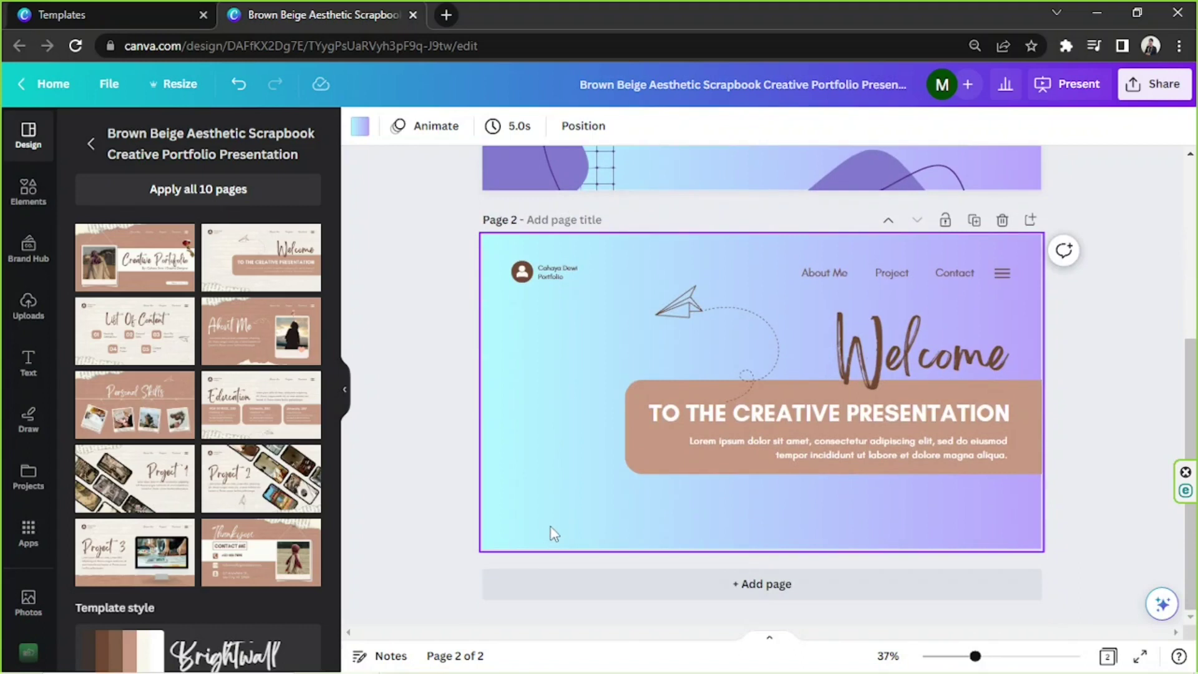
pyautogui.hotkey('ctrl', 'v')
pyautogui.scroll(3, 519, 479)
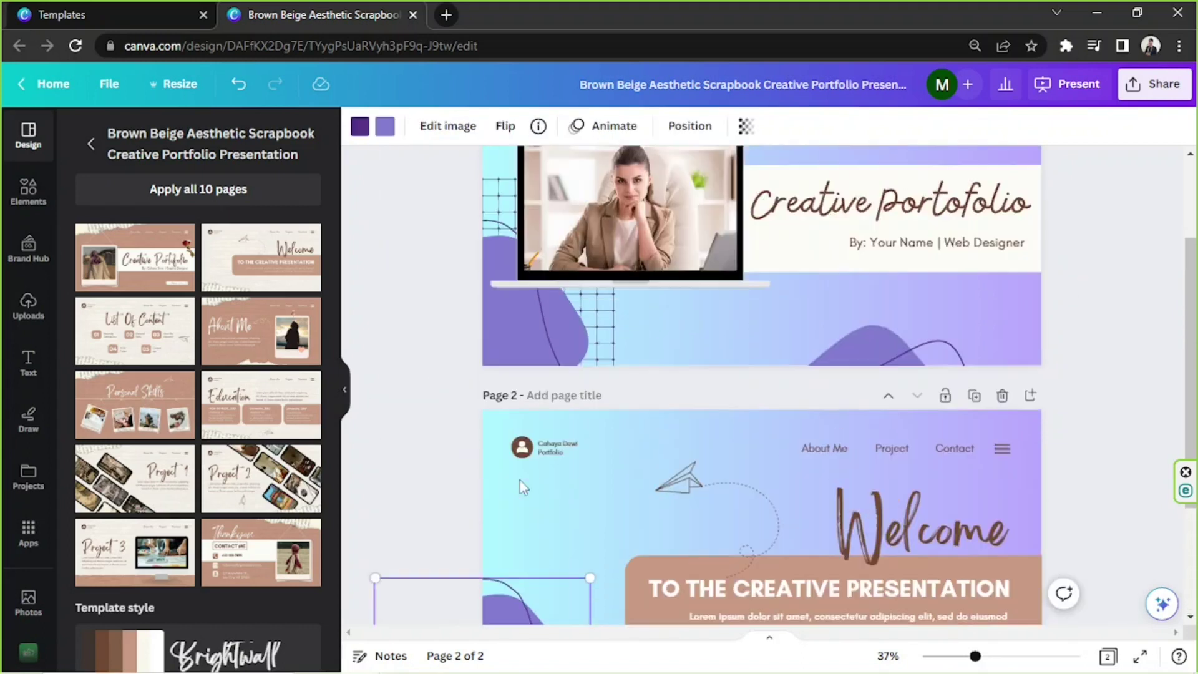
pyautogui.scroll(3, 518, 480)
pyautogui.click(488, 337)
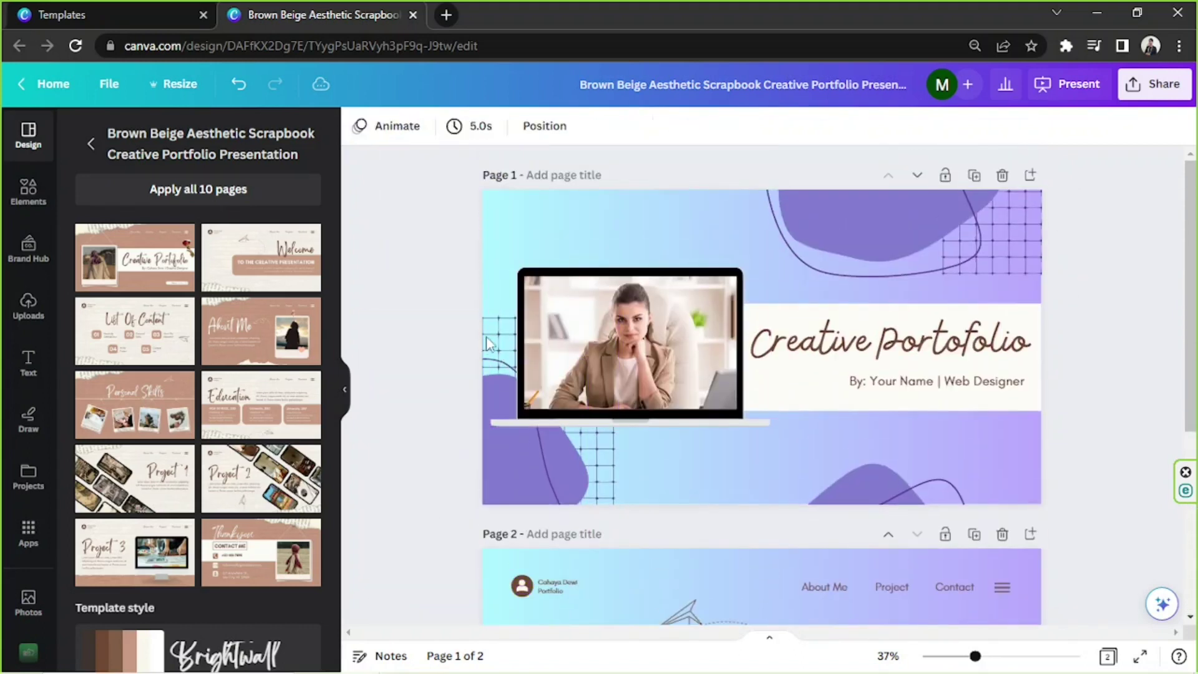
# Step: Copy the grid decoration onto page 2 and send it behind the other elements
pyautogui.click(488, 337)
pyautogui.scroll(-4, 582, 467)
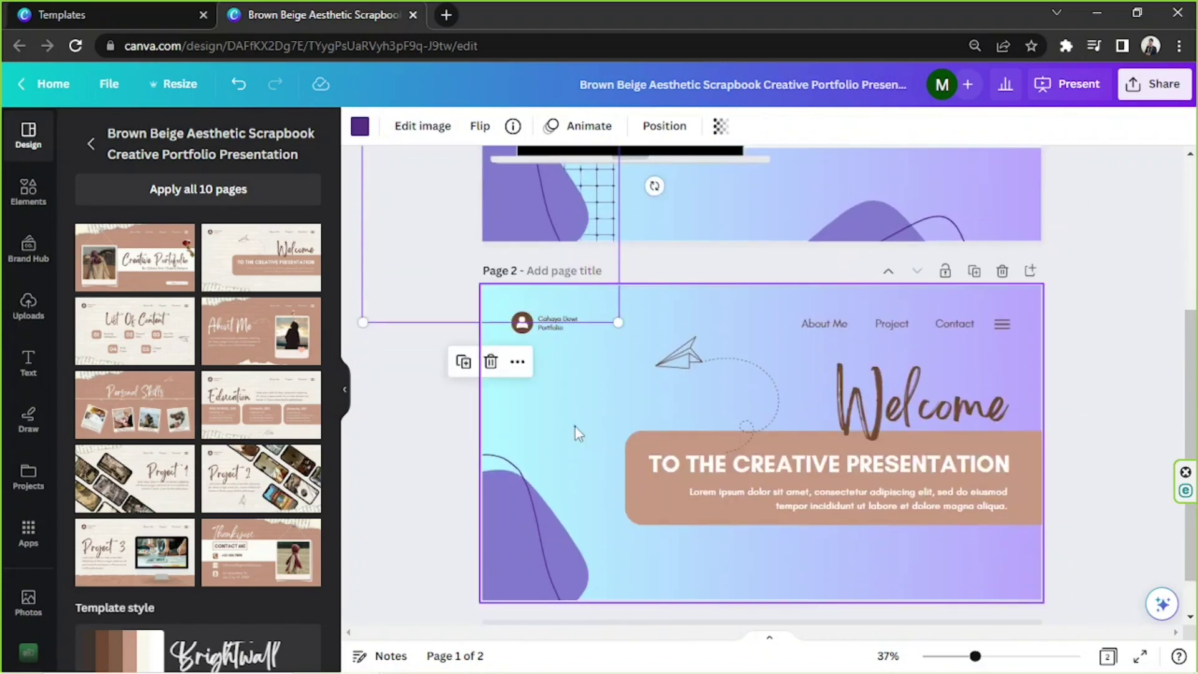
pyautogui.hotkey('ctrl', 'c')
pyautogui.hotkey('ctrl', 'v')
pyautogui.click(664, 126)
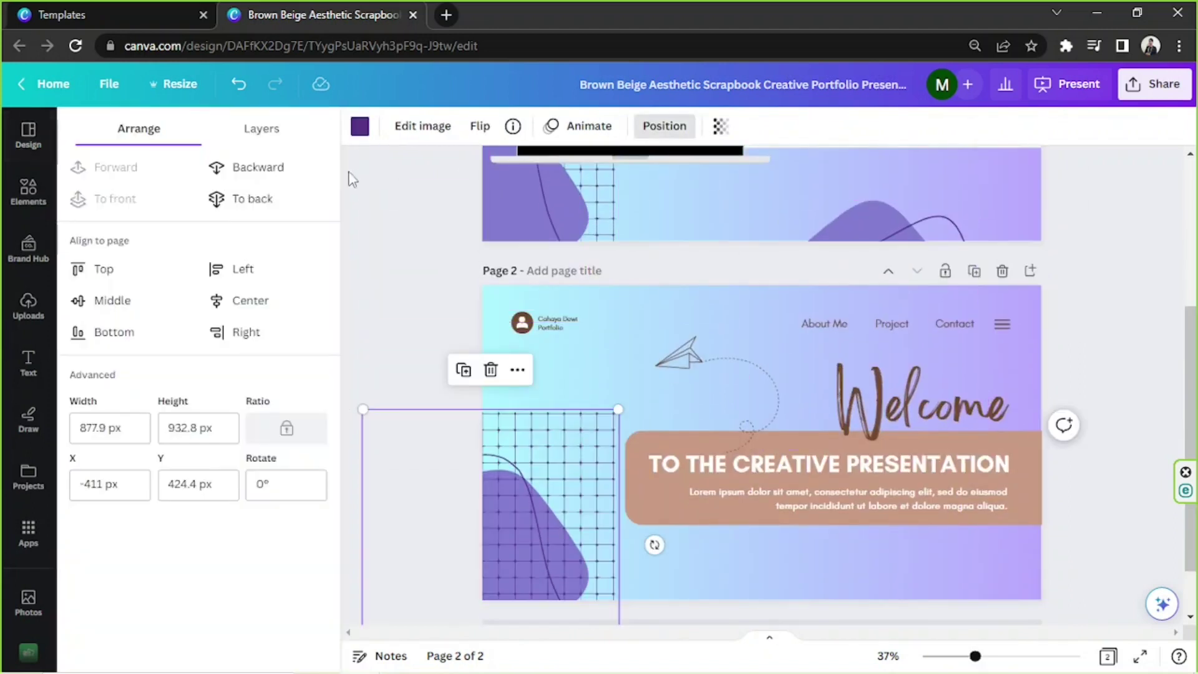
pyautogui.click(283, 194)
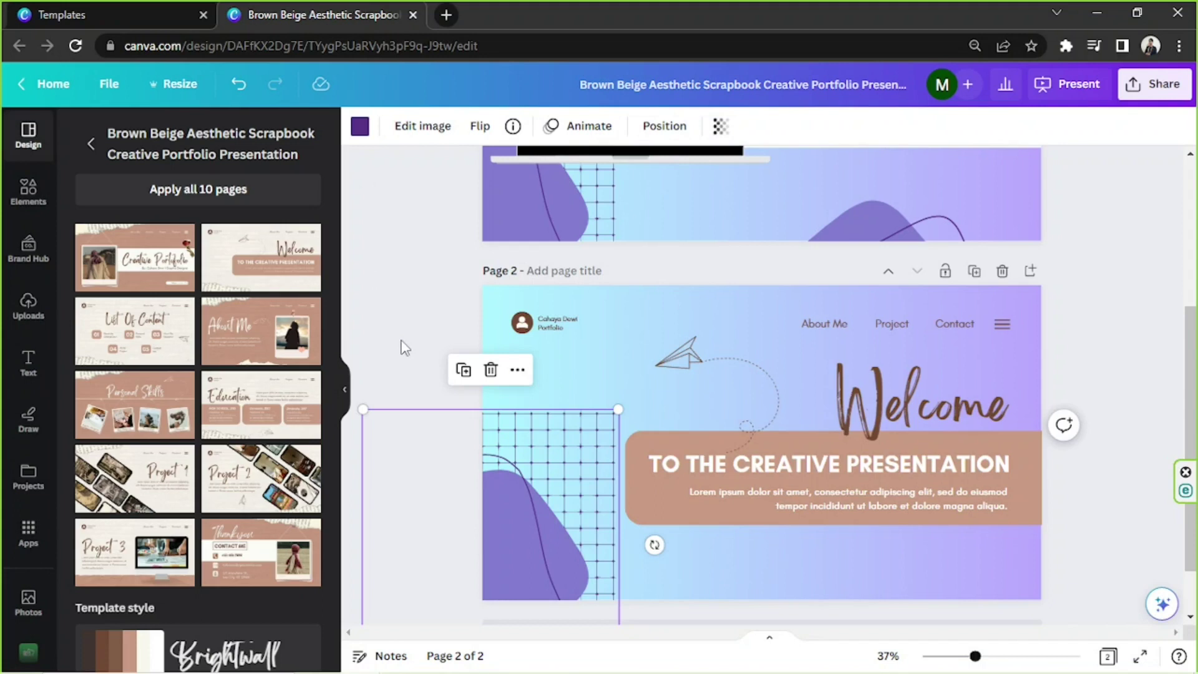
pyautogui.scroll(5, 1027, 335)
pyautogui.moveTo(1011, 256); pyautogui.dragTo(925, 379)
pyautogui.scroll(-2, 924, 374)
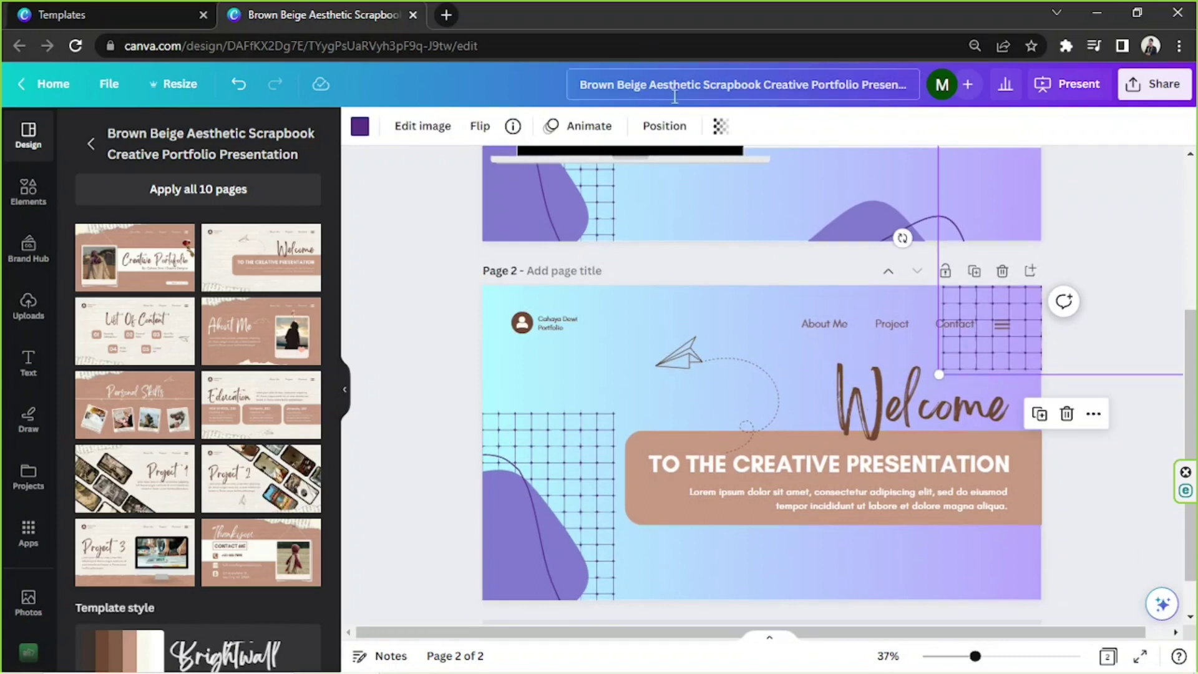
pyautogui.click(680, 133)
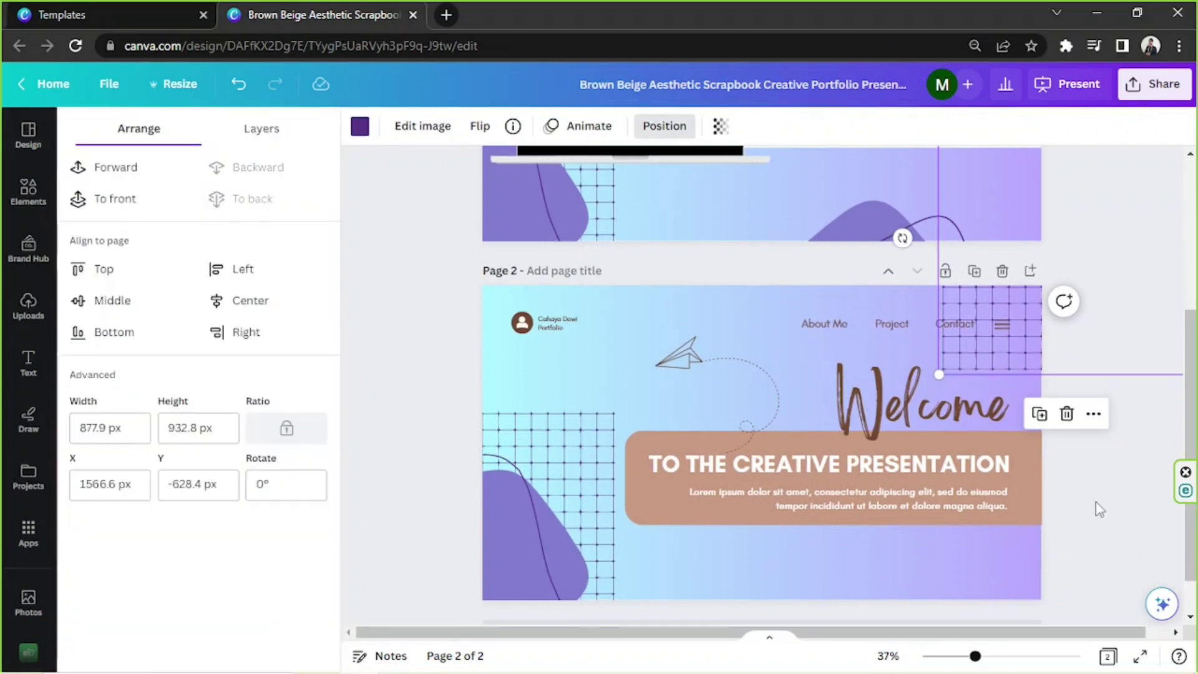
# Step: Delete the About Me and Contact links, paper plane, menu graphic and brown circle
pyautogui.click(821, 324)
pyautogui.press('Delete')
pyautogui.click(749, 379)
pyautogui.press('Delete')
pyautogui.click(946, 324)
pyautogui.press('Delete')
pyautogui.click(1001, 324)
pyautogui.press('Delete')
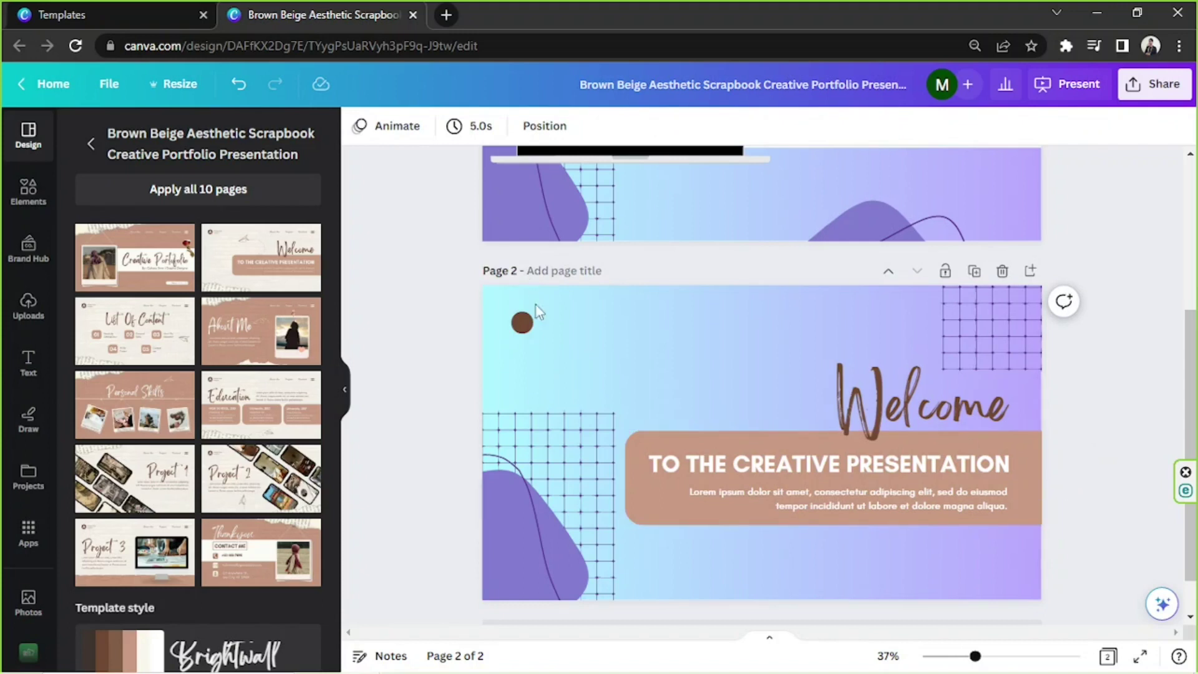
pyautogui.click(528, 326)
pyautogui.press('Delete')
# Step: Copy the Creative Portofolio title's Bellaboo script style onto the Welcome heading
pyautogui.scroll(5, 690, 361)
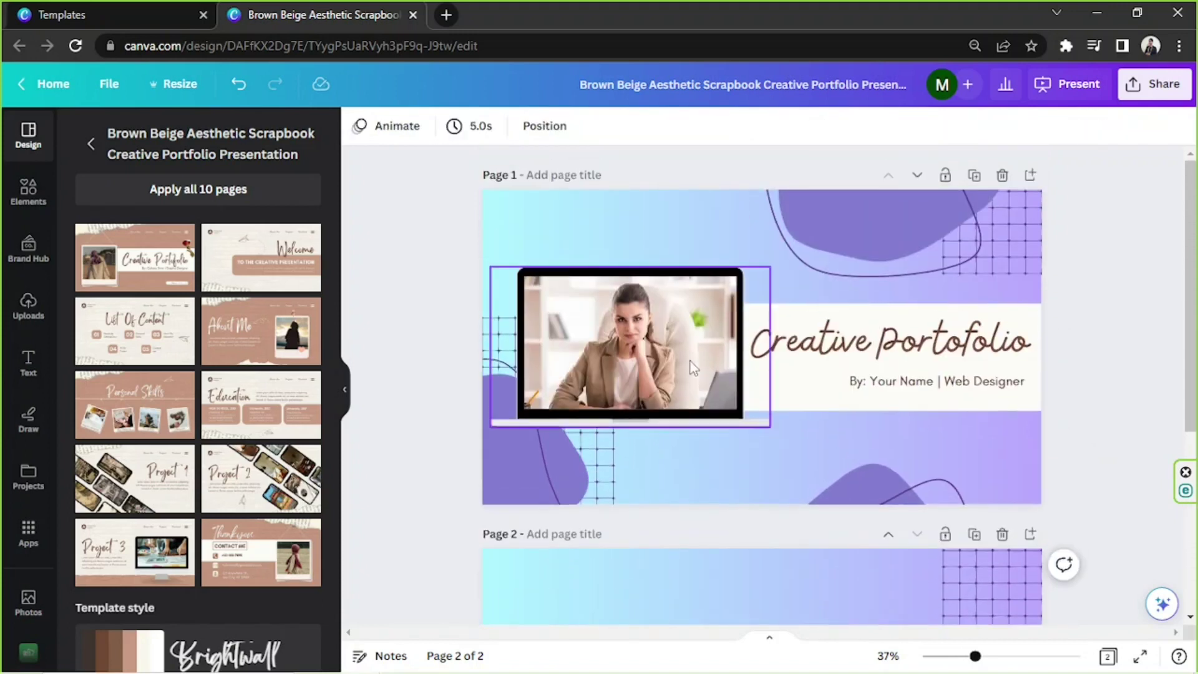
pyautogui.click(863, 353)
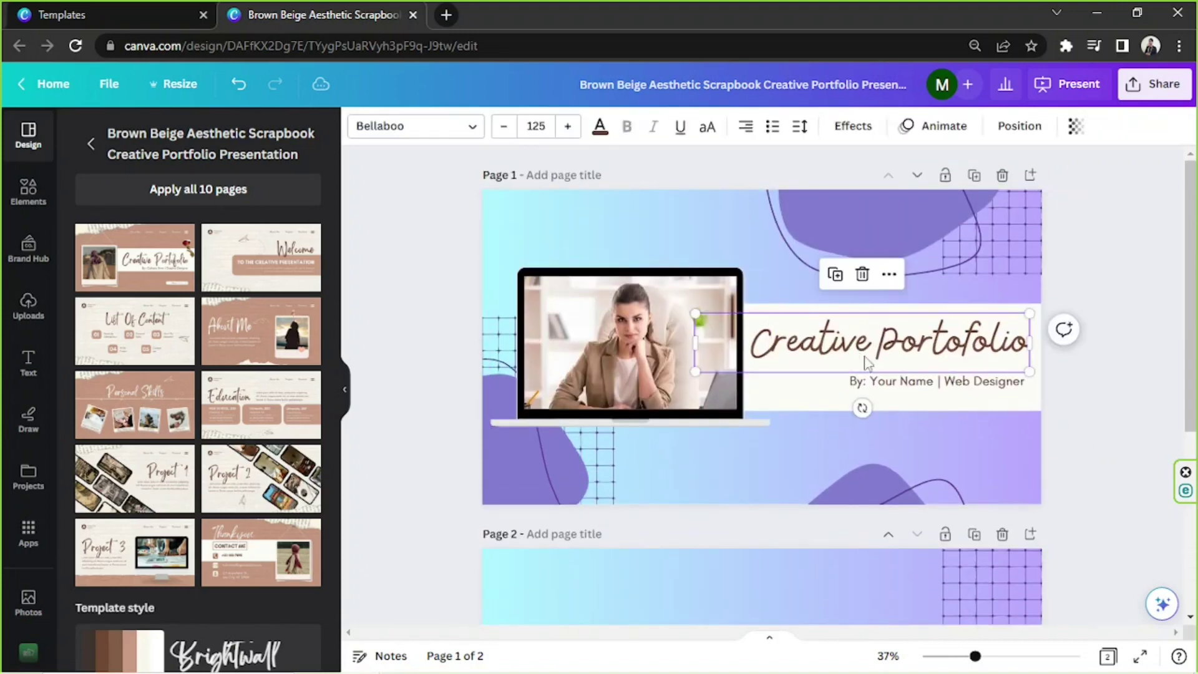
pyautogui.click(888, 279)
pyautogui.click(922, 209)
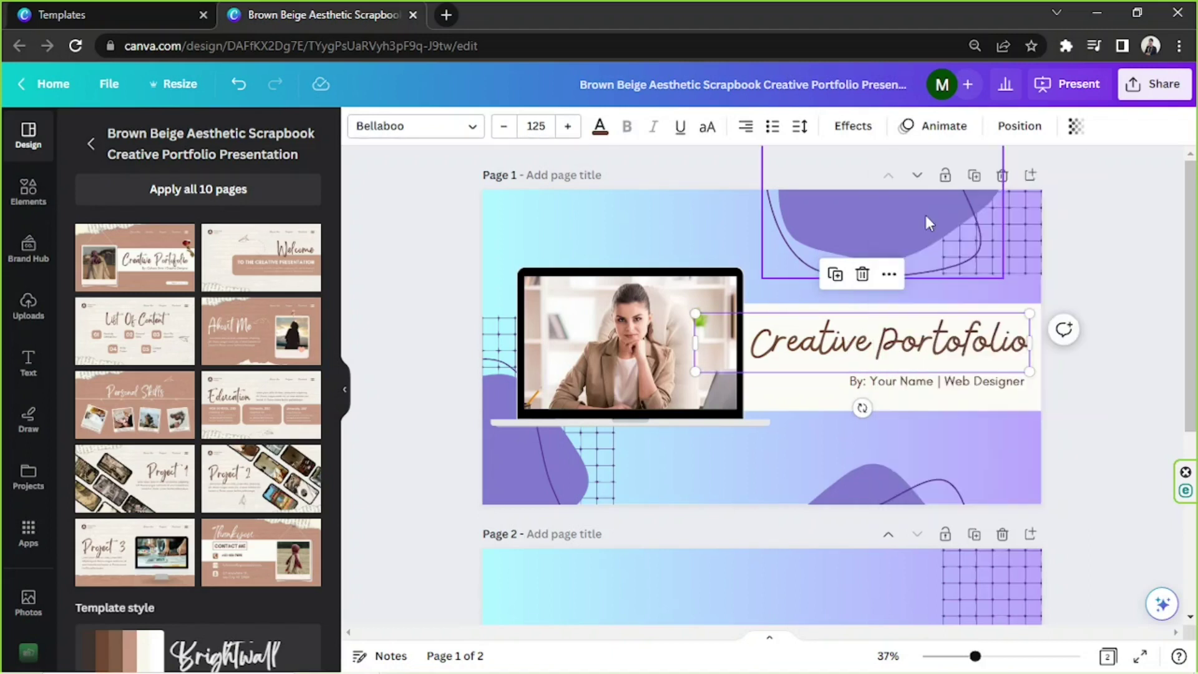
pyautogui.scroll(-5, 826, 300)
pyautogui.click(890, 409)
# Step: Enlarge Welcome to size 231 and place it just above the brown banner
pyautogui.moveTo(836, 372); pyautogui.dragTo(663, 326)
pyautogui.moveTo(907, 392); pyautogui.dragTo(885, 409)
pyautogui.scroll(3, 901, 417)
pyautogui.scroll(-2, 900, 417)
pyautogui.moveTo(921, 471); pyautogui.dragTo(928, 472)
pyautogui.scroll(-2, 904, 452)
pyautogui.click(1132, 390)
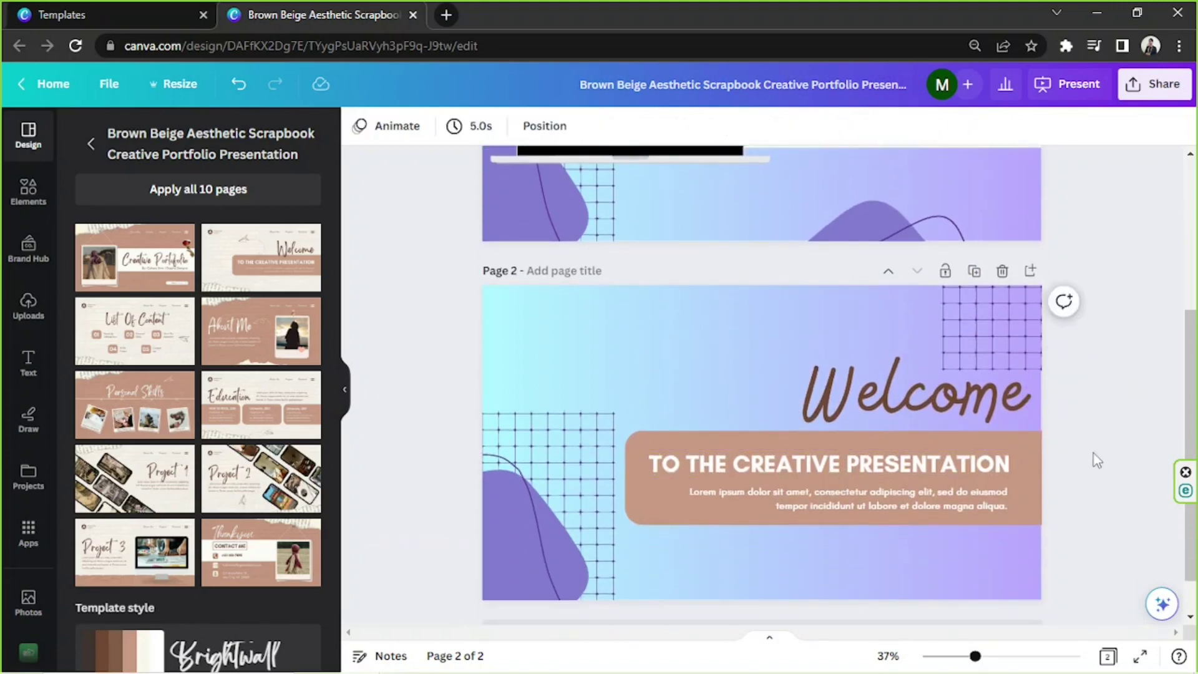
pyautogui.scroll(-1, 1090, 451)
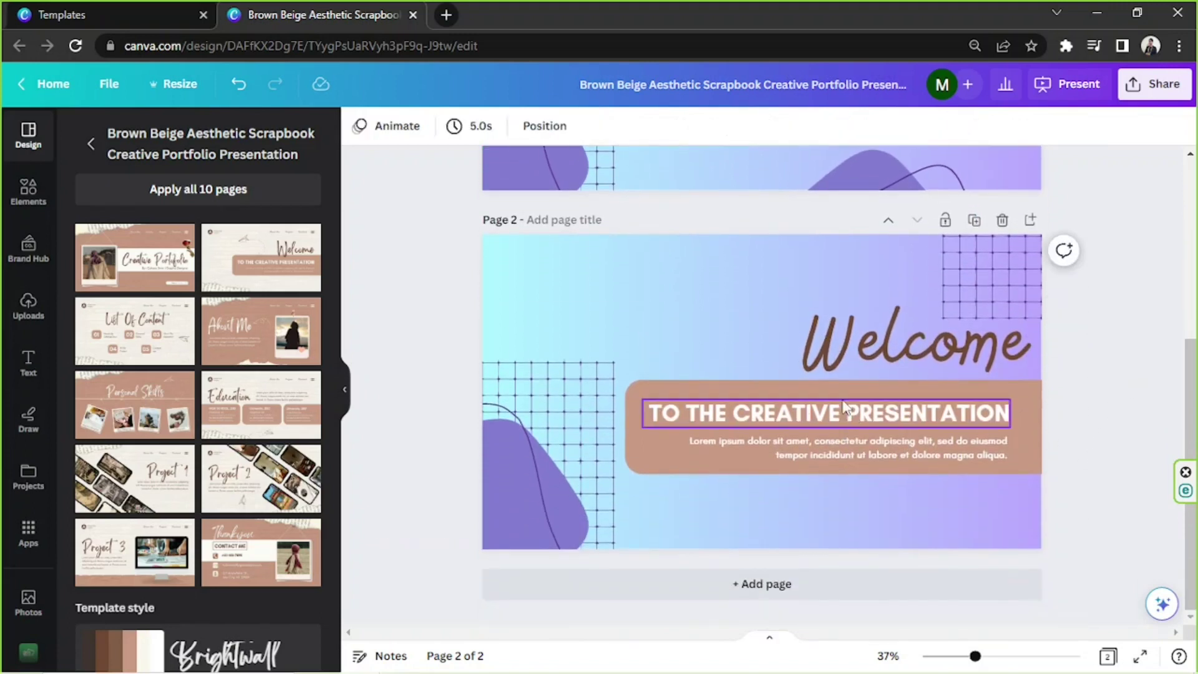
# Step: Make the banner's 'TO THE CREATIVE PRESENTATION' heading and Lorem ipsum body text dark brown
pyautogui.click(1036, 443)
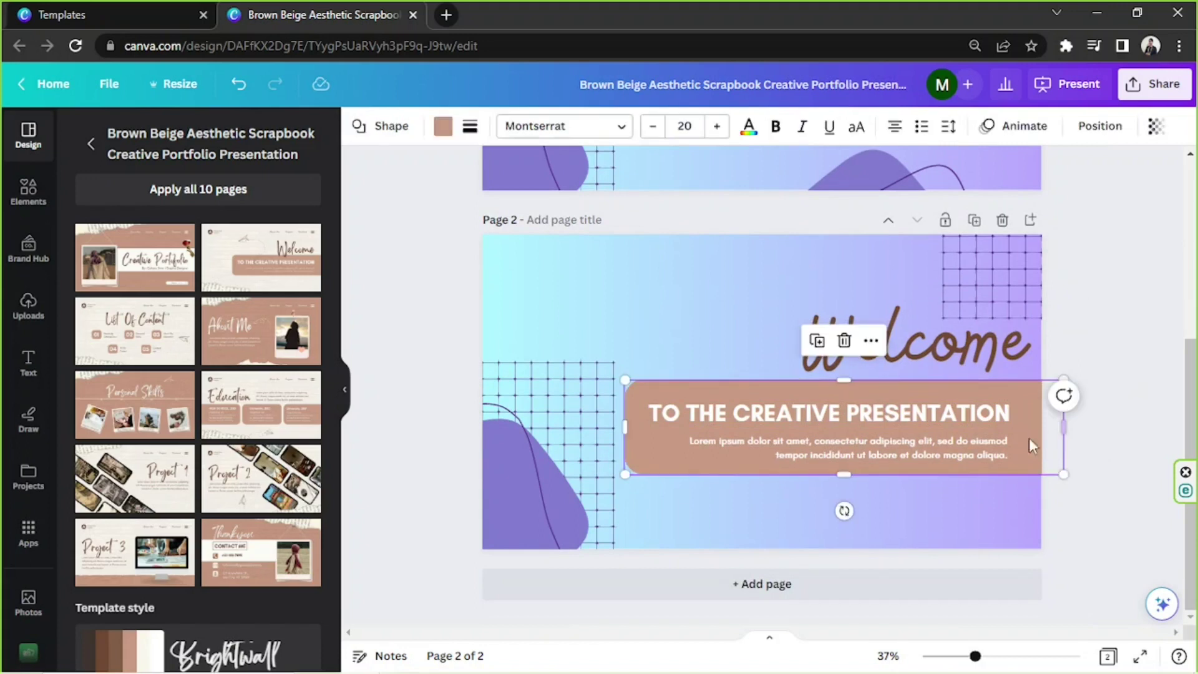
pyautogui.click(443, 127)
pyautogui.click(257, 272)
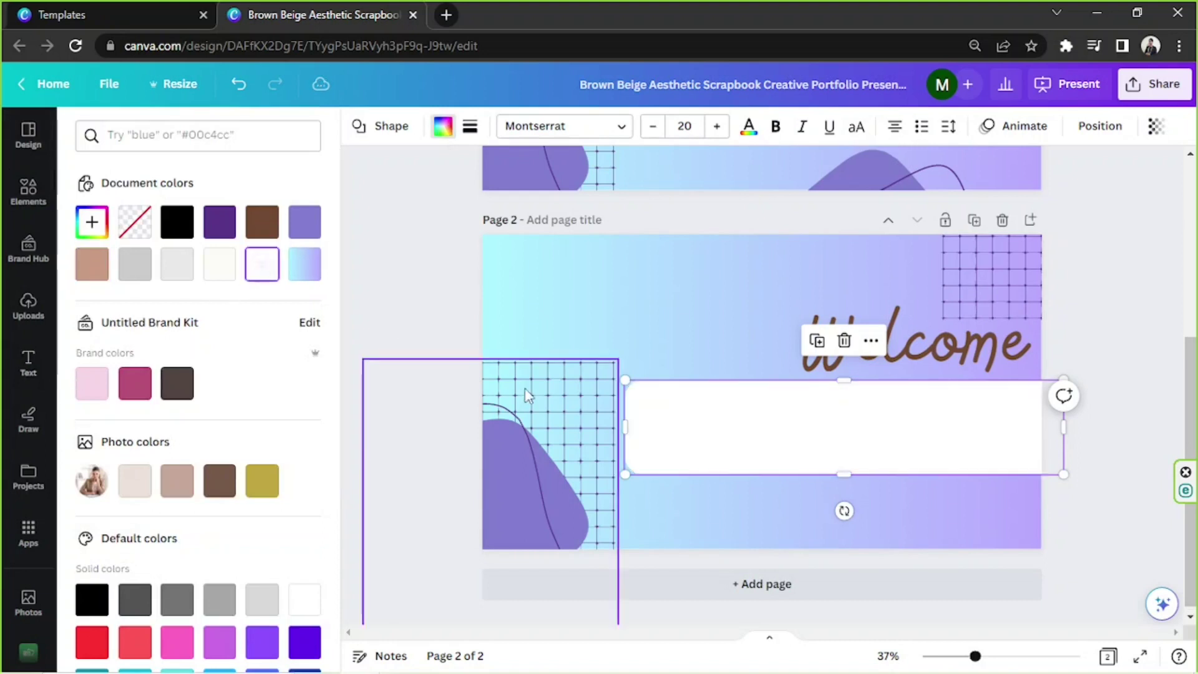
pyautogui.scroll(5, 554, 375)
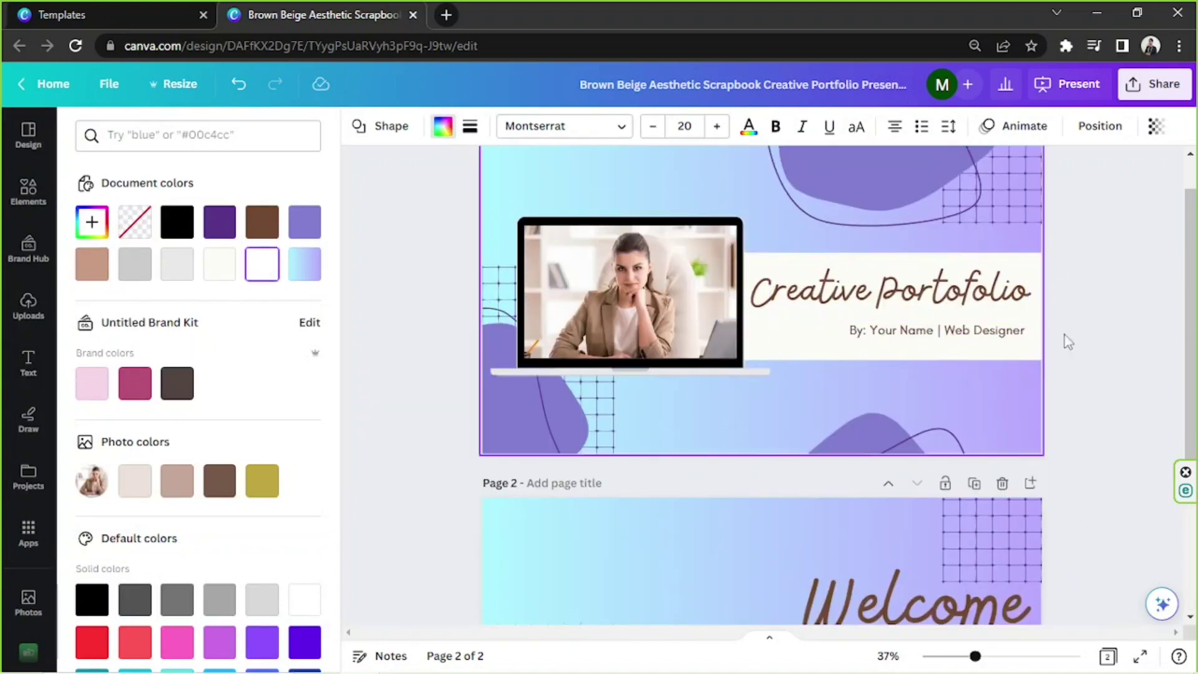
pyautogui.scroll(-5, 1061, 297)
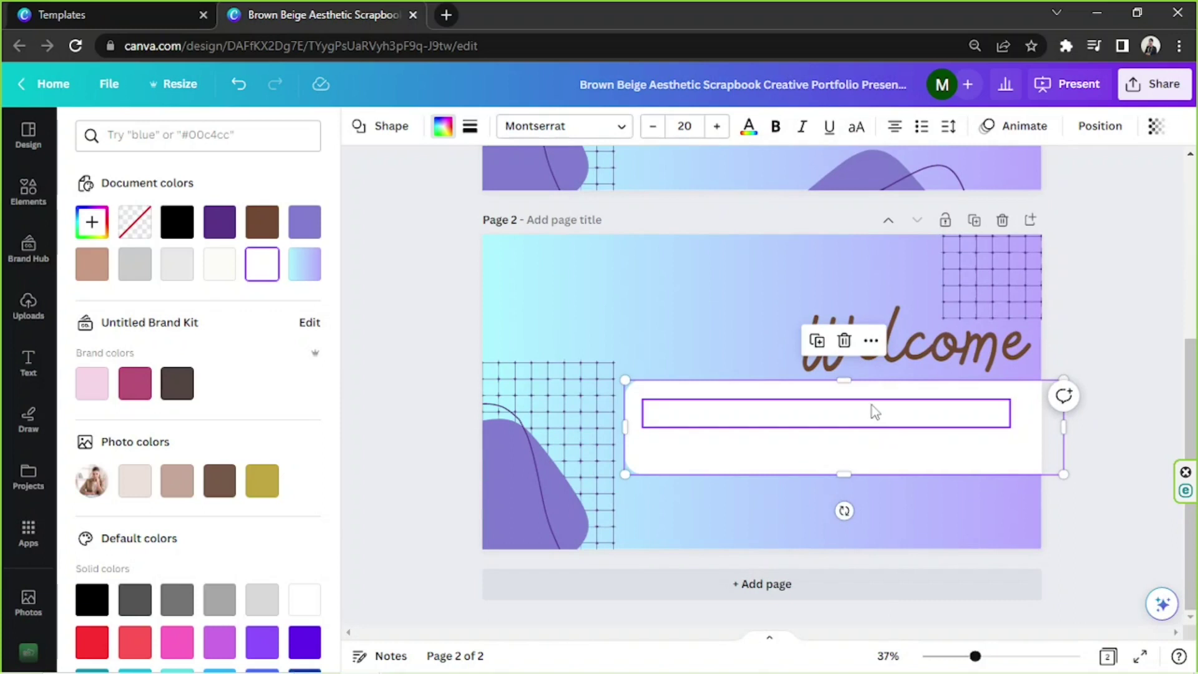
pyautogui.hotkey('ctrl', 'z')
pyautogui.hotkey('ctrl', 'z')
pyautogui.hotkey('ctrl', 'z')
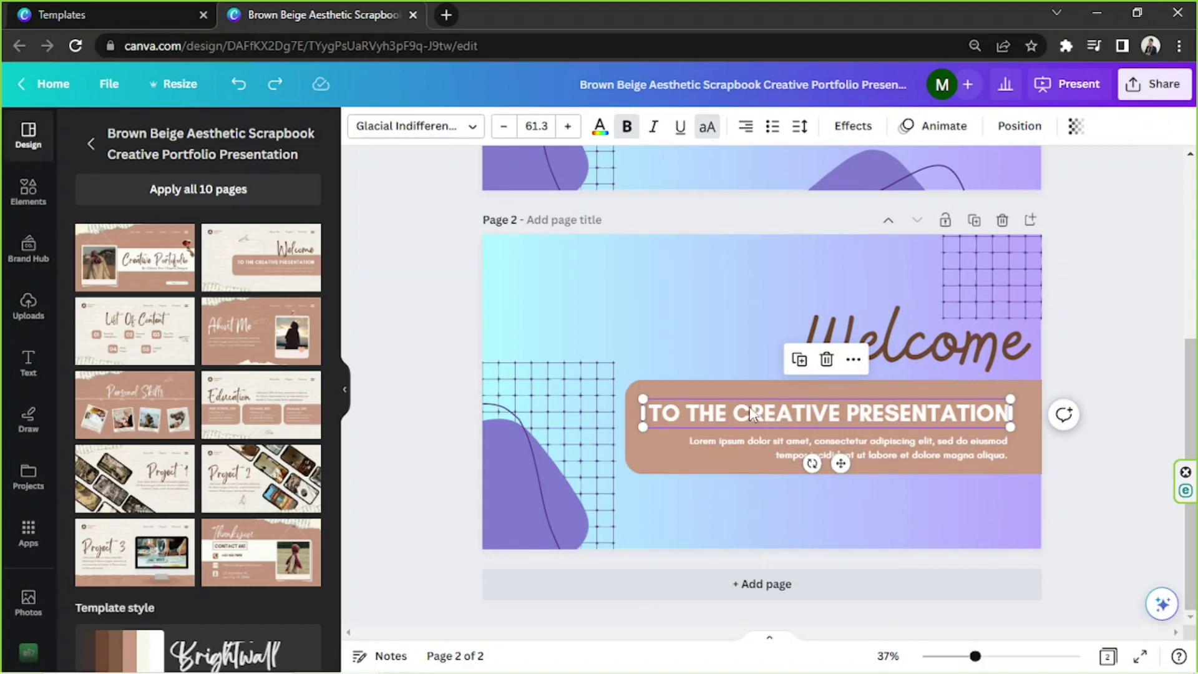
pyautogui.click(600, 128)
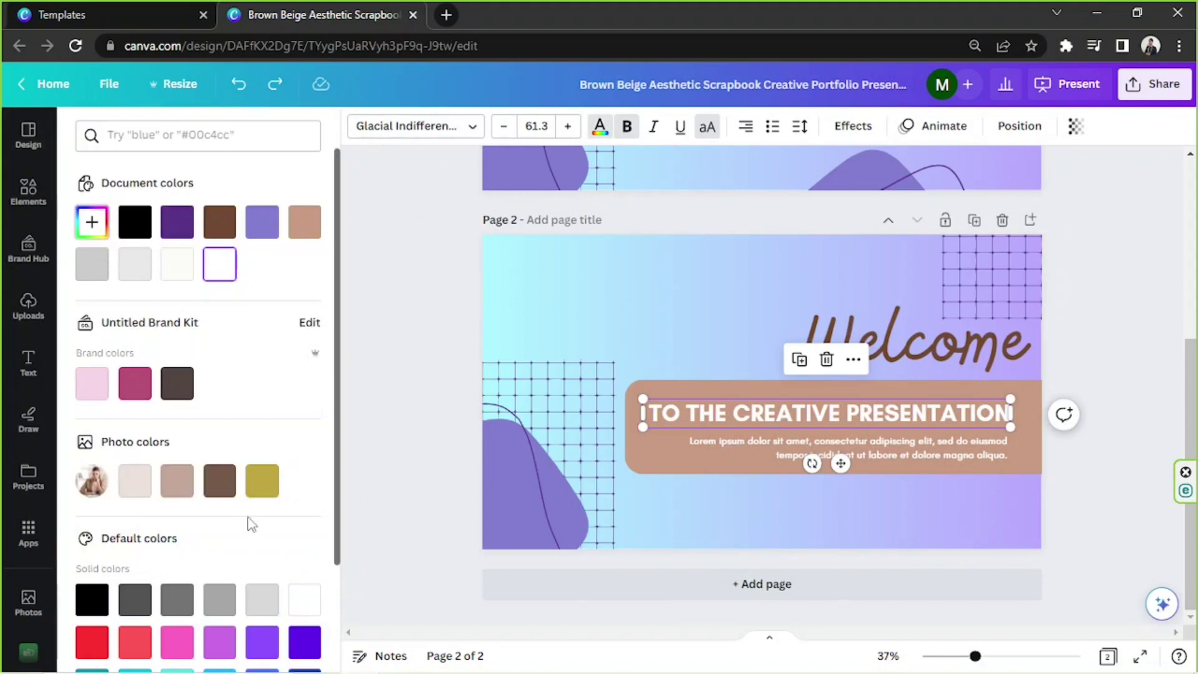
pyautogui.click(180, 383)
pyautogui.click(782, 456)
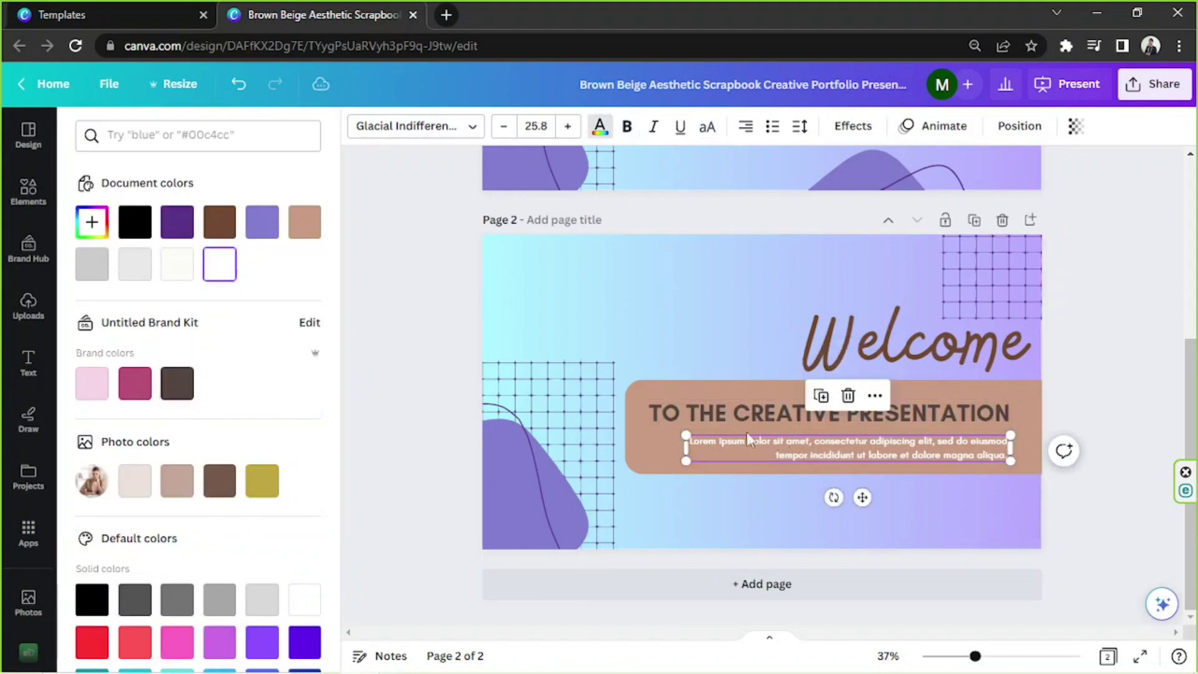
pyautogui.click(177, 383)
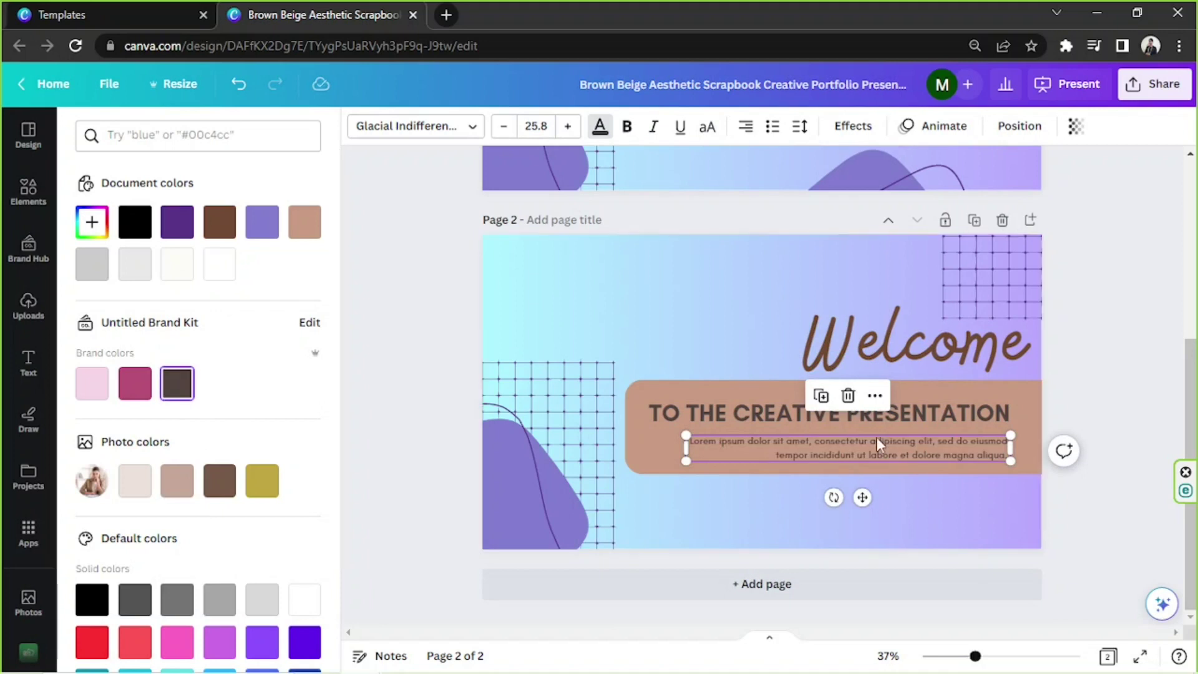
# Step: Fill the tan rectangle behind the banner text with white
pyautogui.click(635, 454)
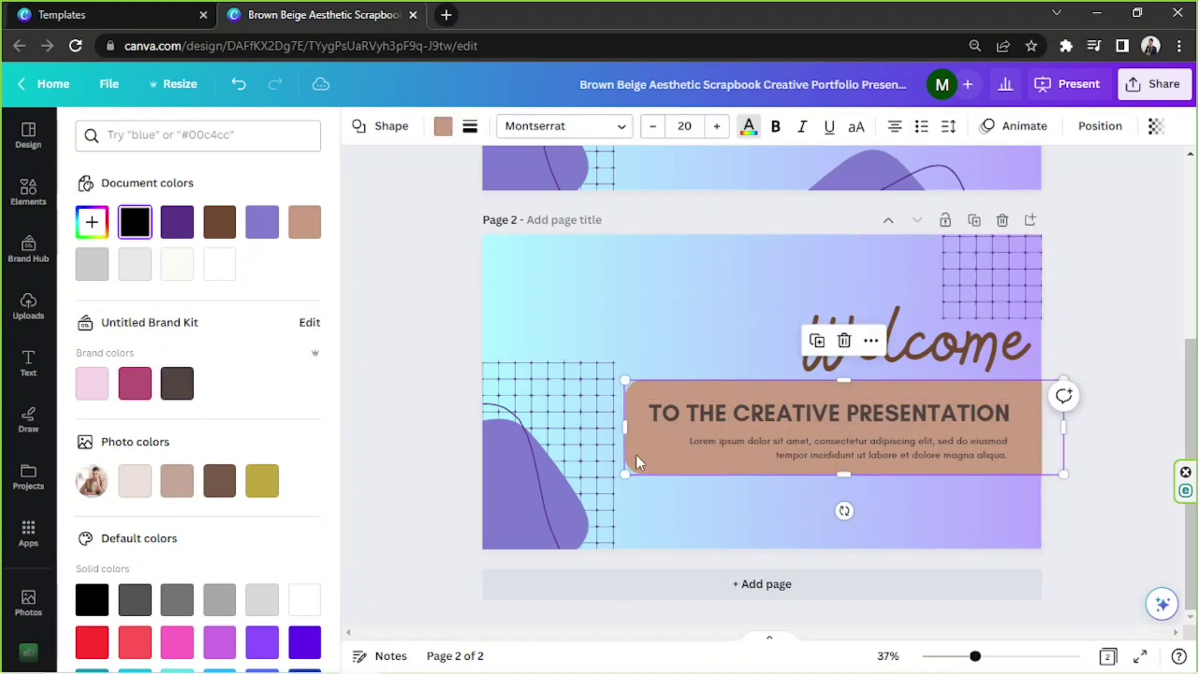
pyautogui.click(447, 134)
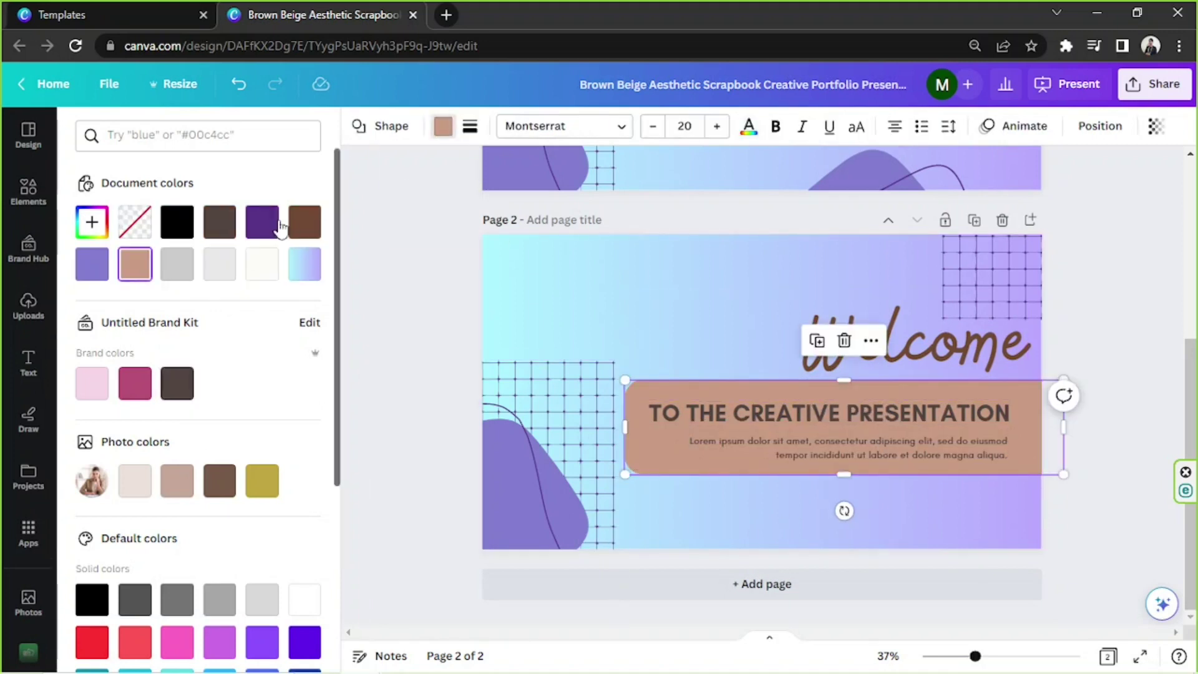
pyautogui.click(261, 273)
pyautogui.click(1151, 309)
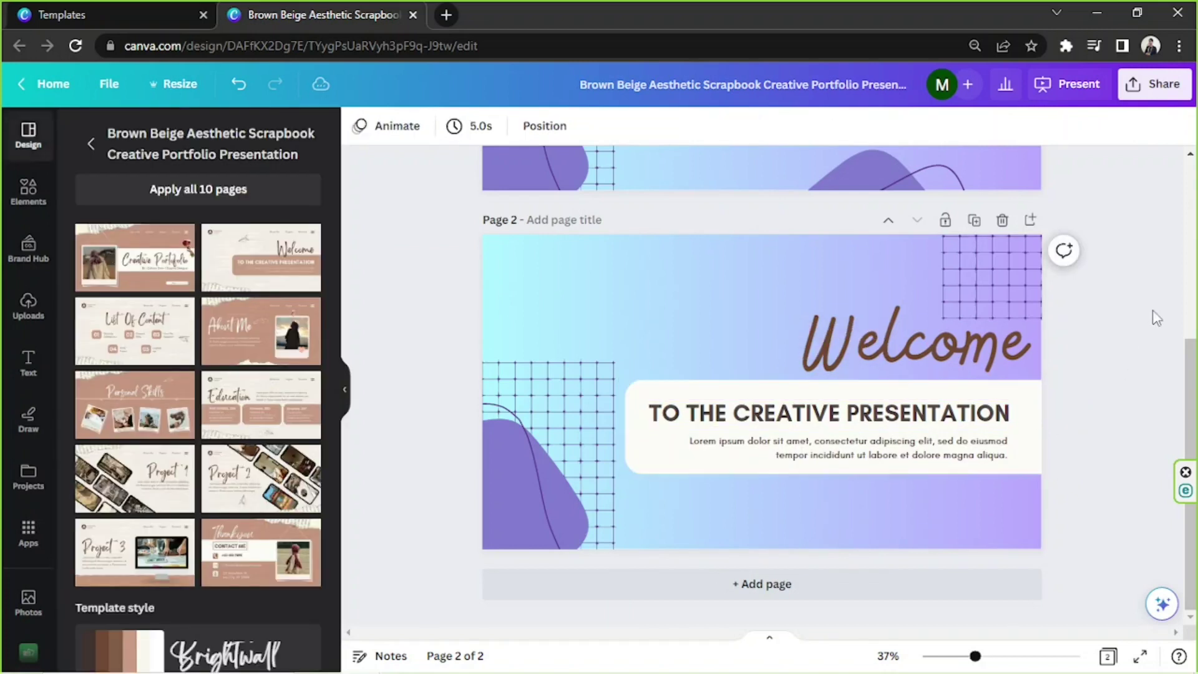
pyautogui.scroll(5, 1152, 309)
pyautogui.scroll(-5, 1151, 299)
pyautogui.scroll(5, 780, 372)
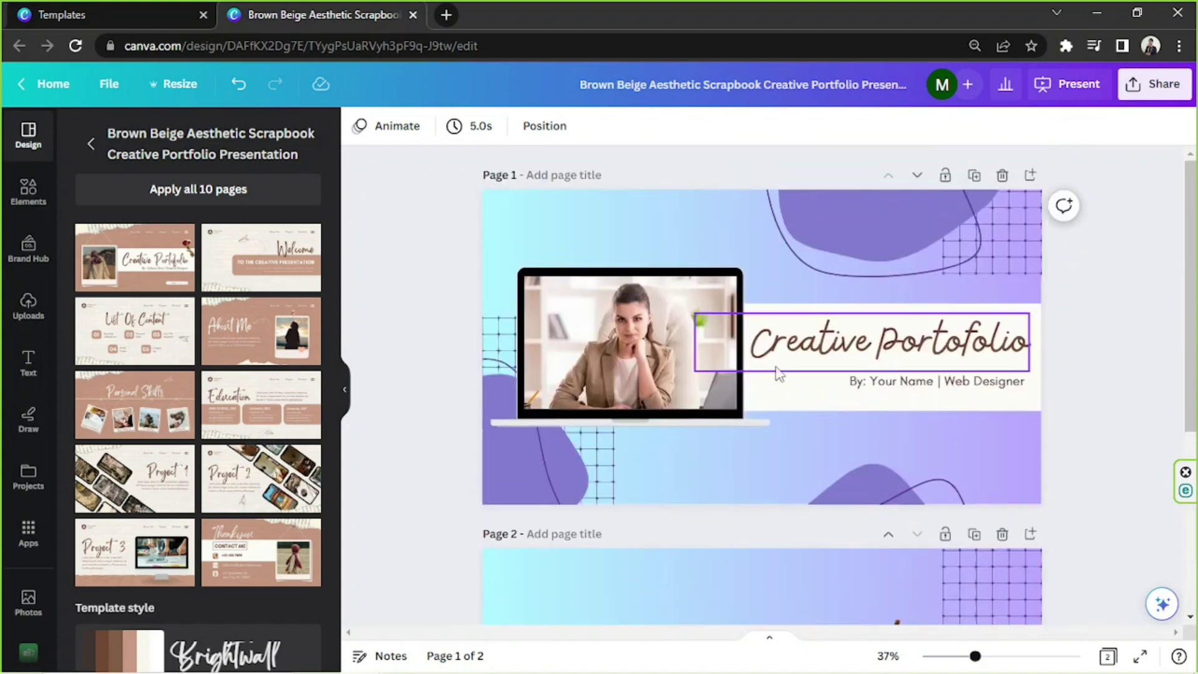
pyautogui.moveTo(417, 228); pyautogui.dragTo(1054, 521)
pyautogui.scroll(-4, 926, 524)
pyautogui.click(1050, 437)
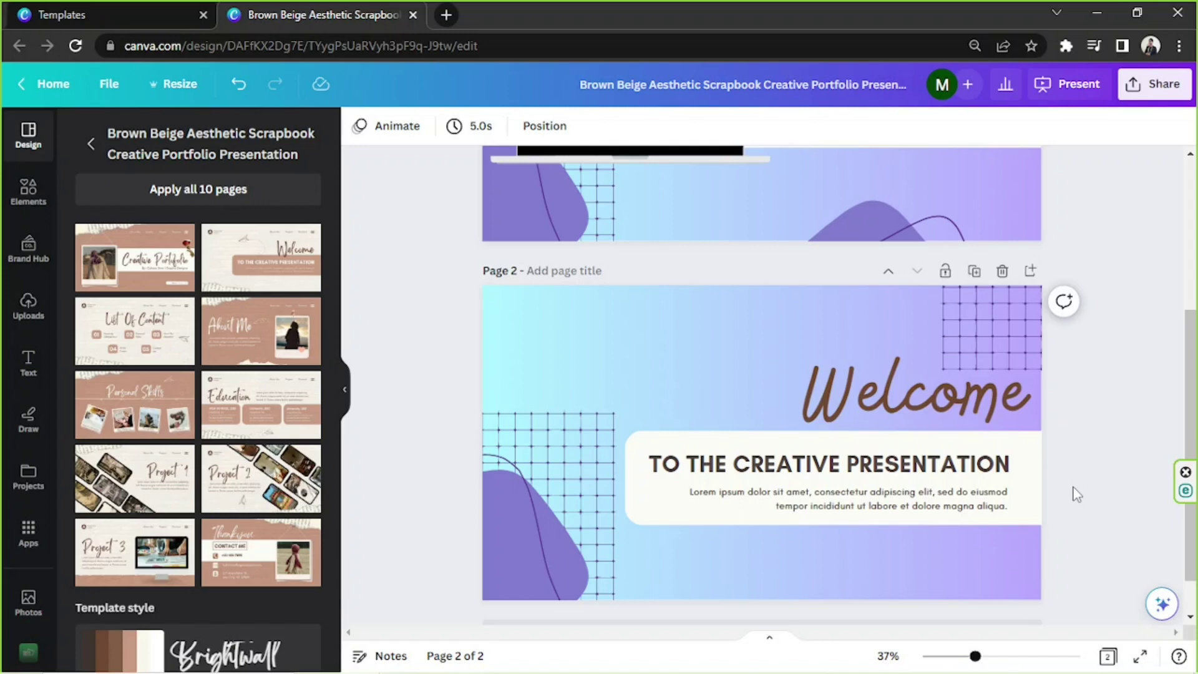
pyautogui.scroll(4, 936, 430)
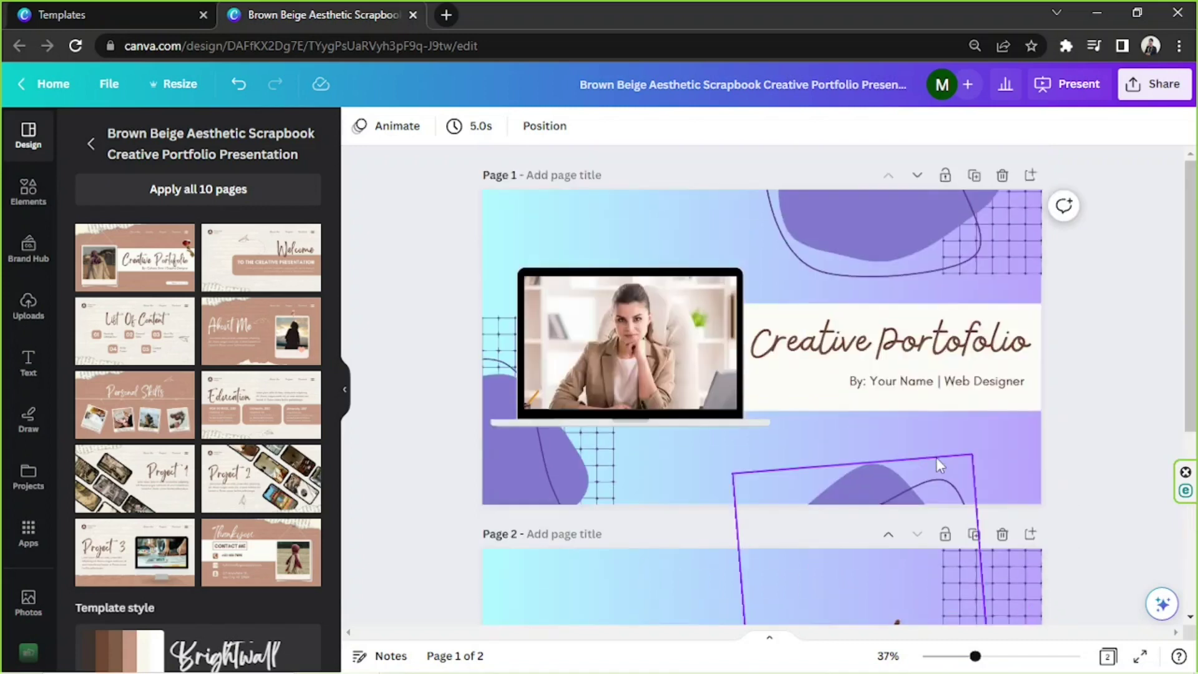
pyautogui.scroll(-4, 720, 342)
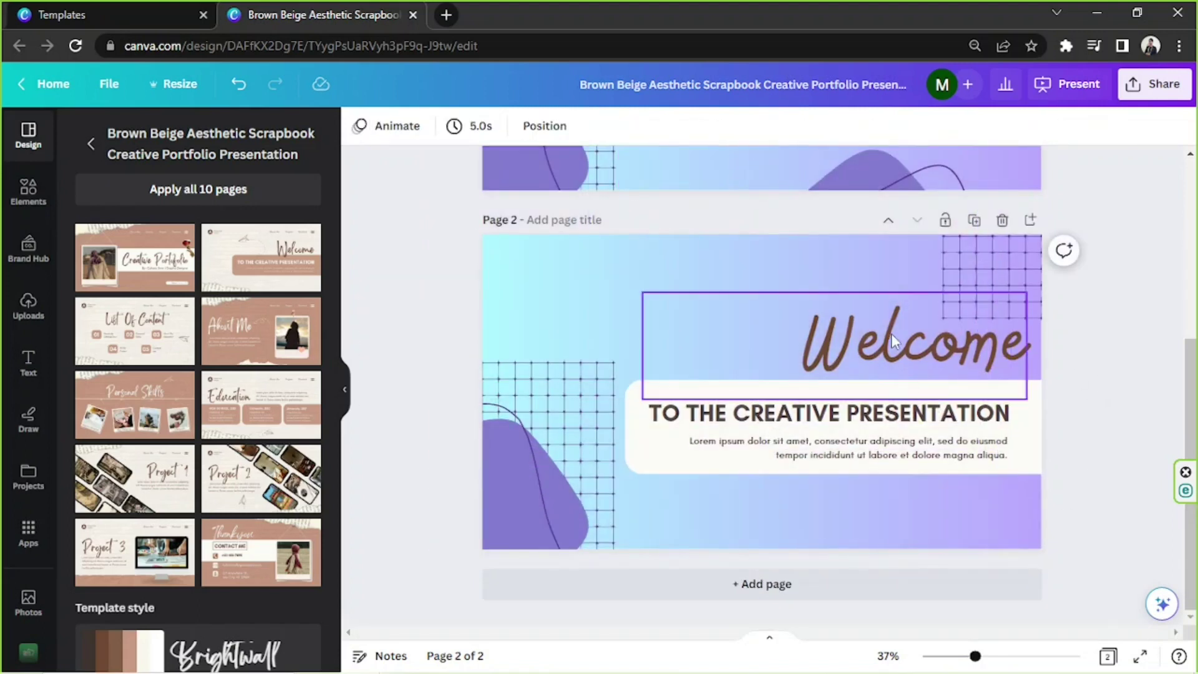
pyautogui.click(834, 390)
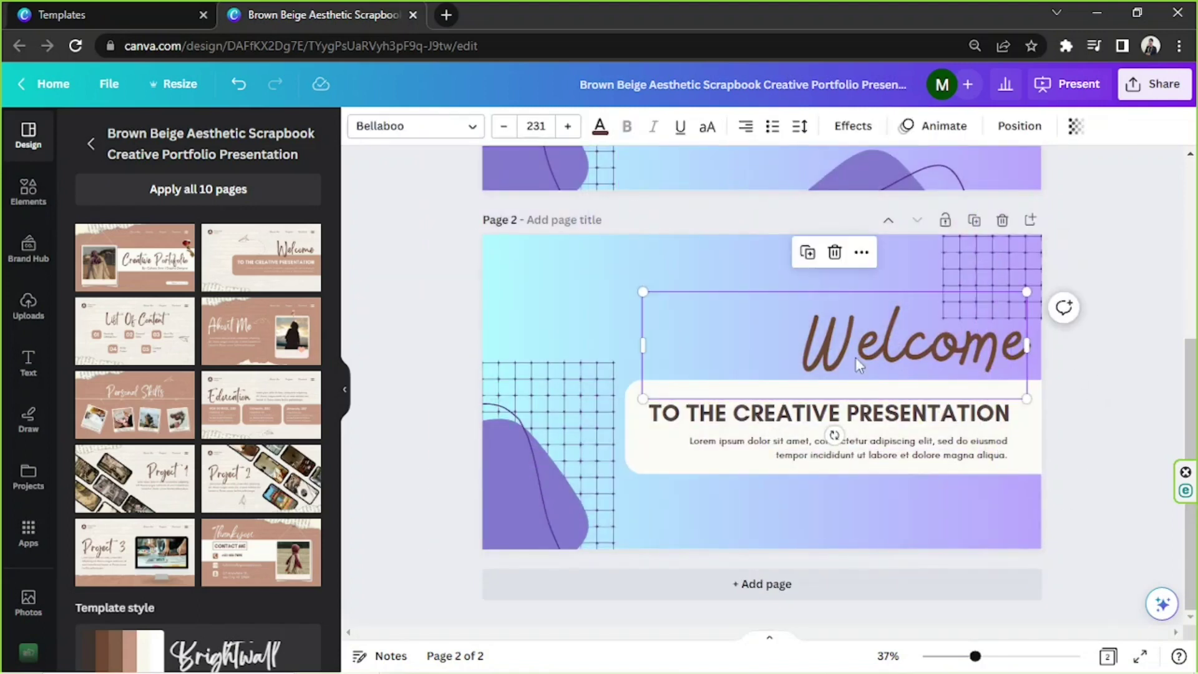
pyautogui.click(702, 424)
pyautogui.click(910, 443)
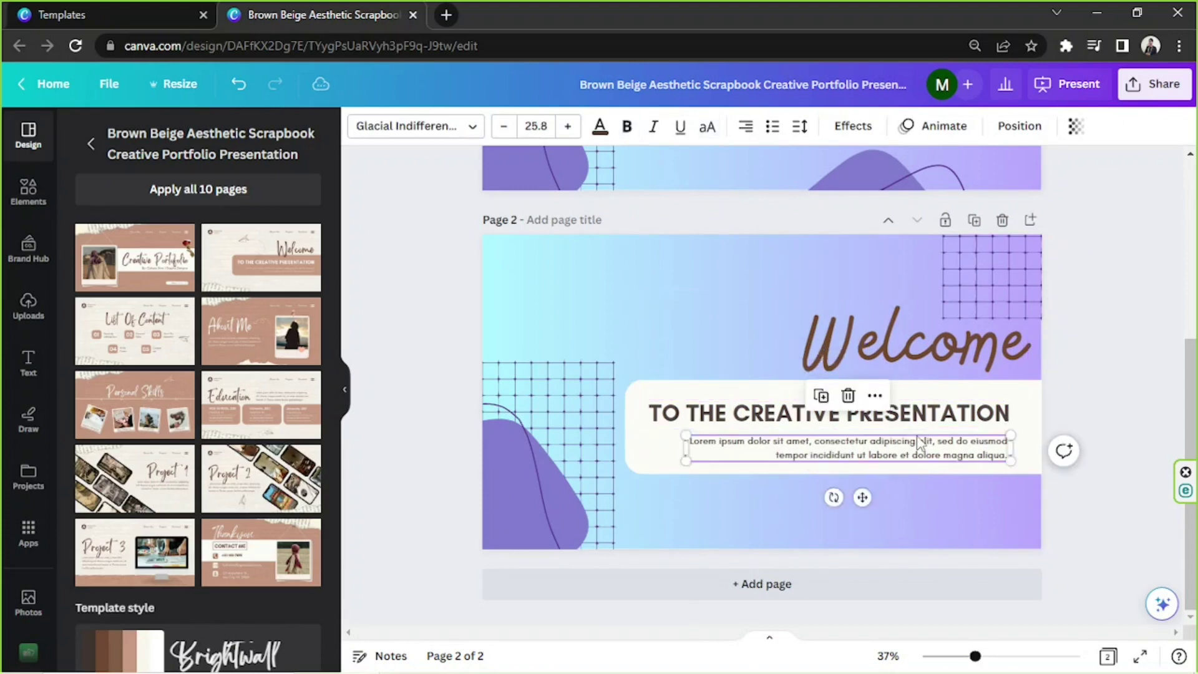
pyautogui.click(1065, 342)
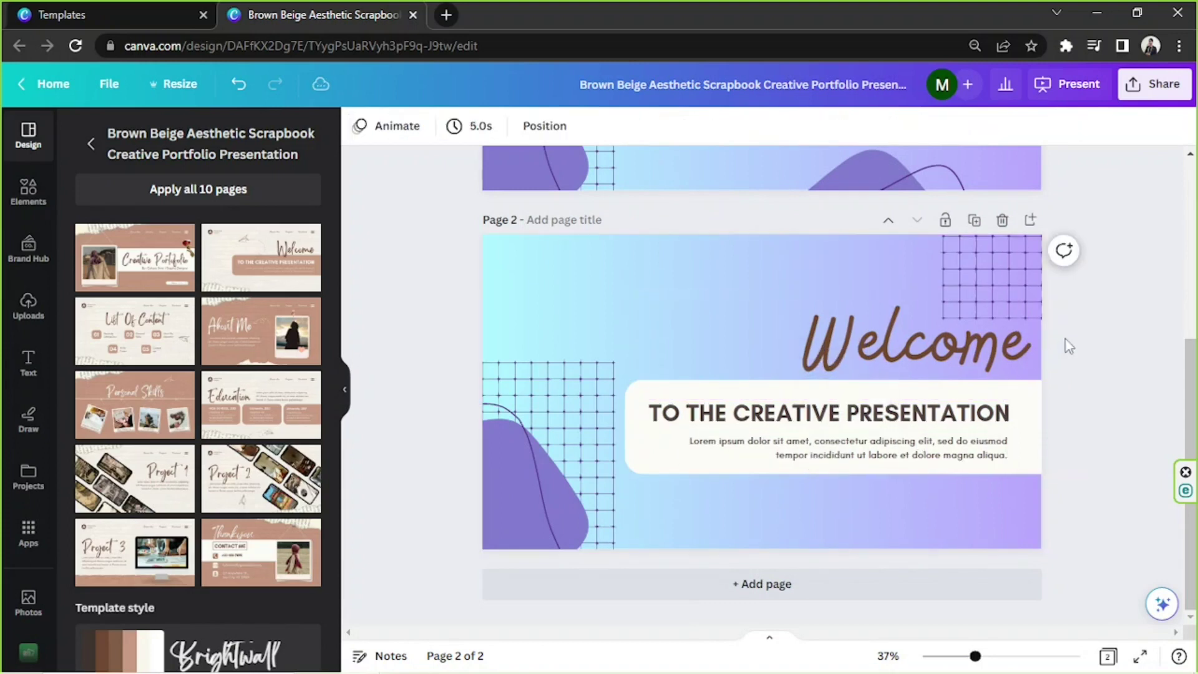
# Step: Add page 3 with the Personal Skills layout and delete its brown scrapbook background
pyautogui.click(687, 589)
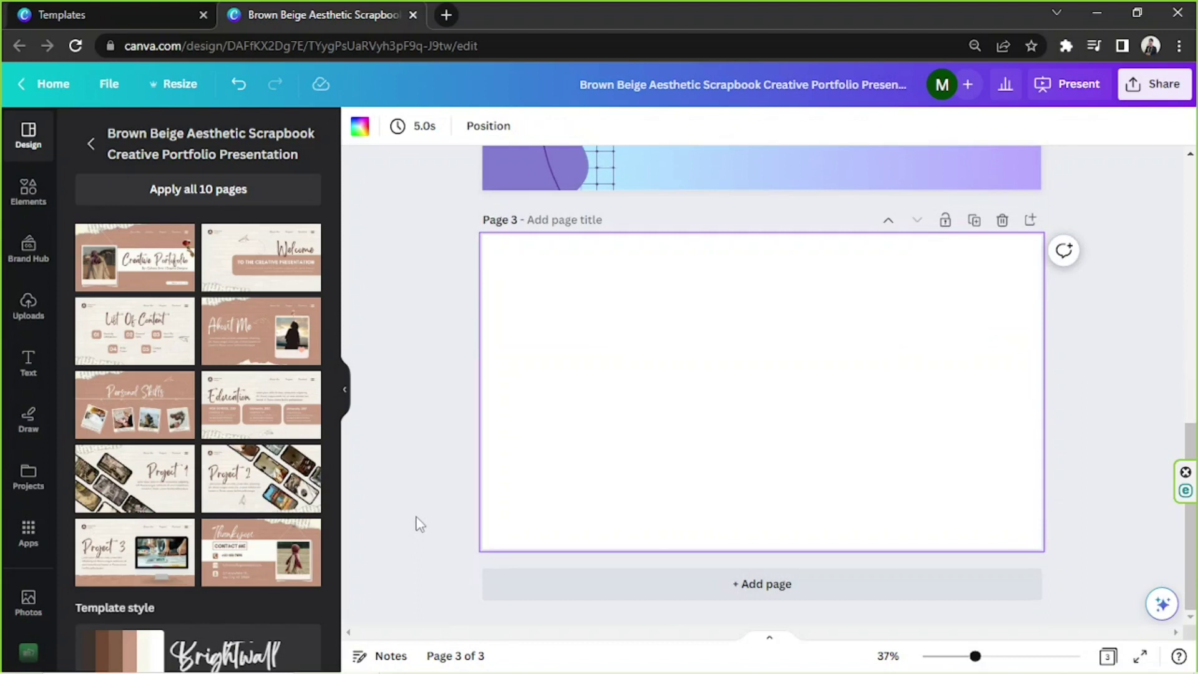
pyautogui.click(125, 413)
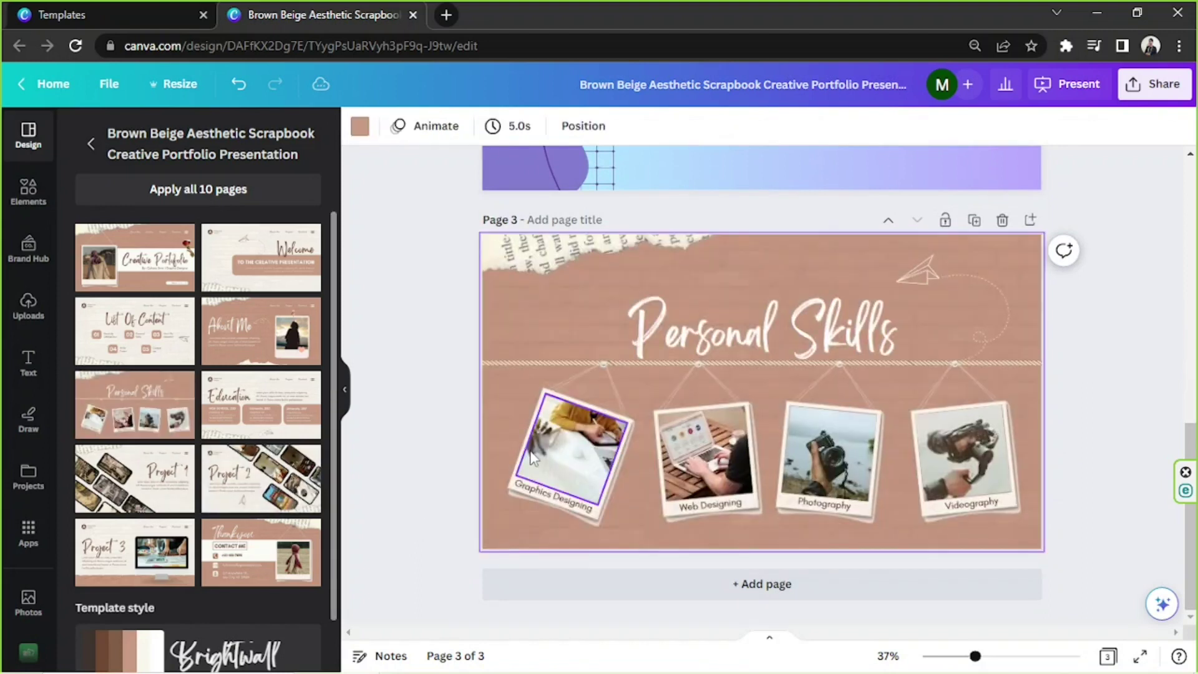
pyautogui.click(777, 326)
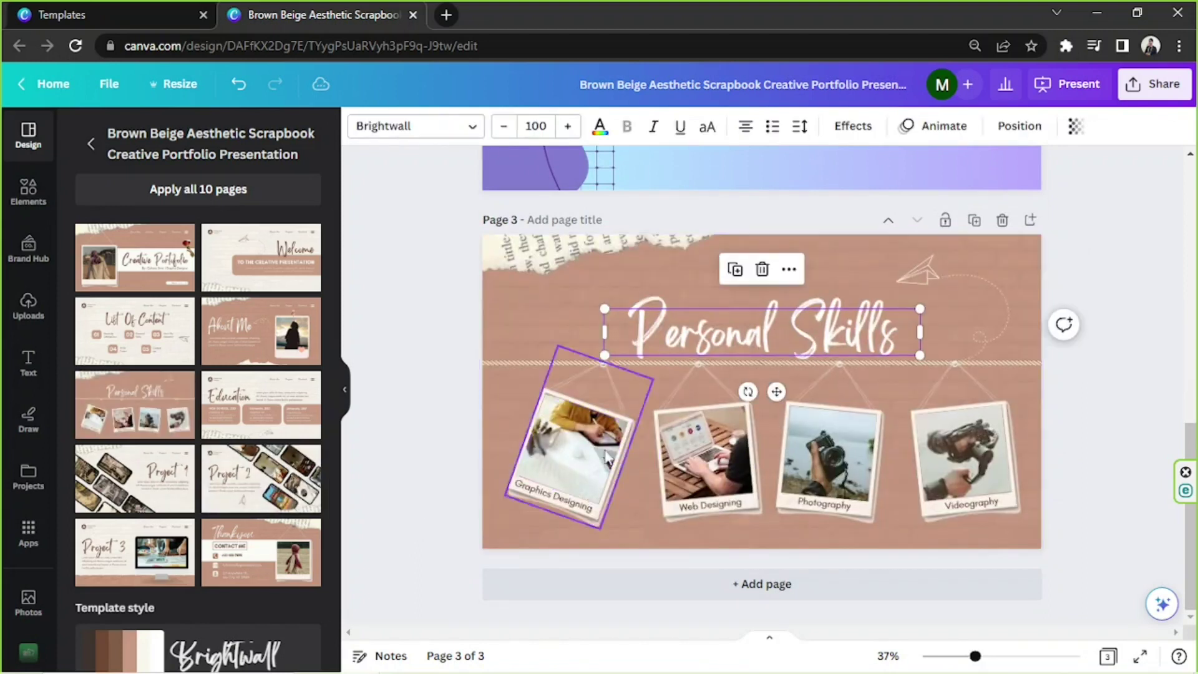
pyautogui.click(519, 327)
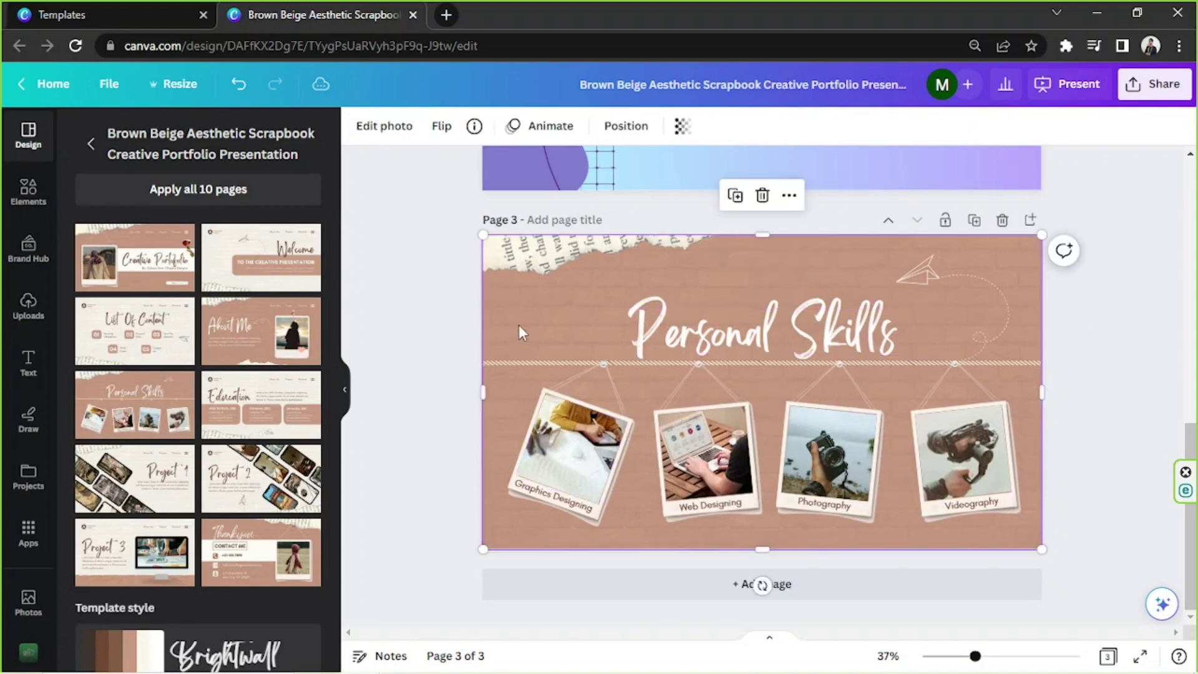
pyautogui.click(515, 324)
pyautogui.press('Delete')
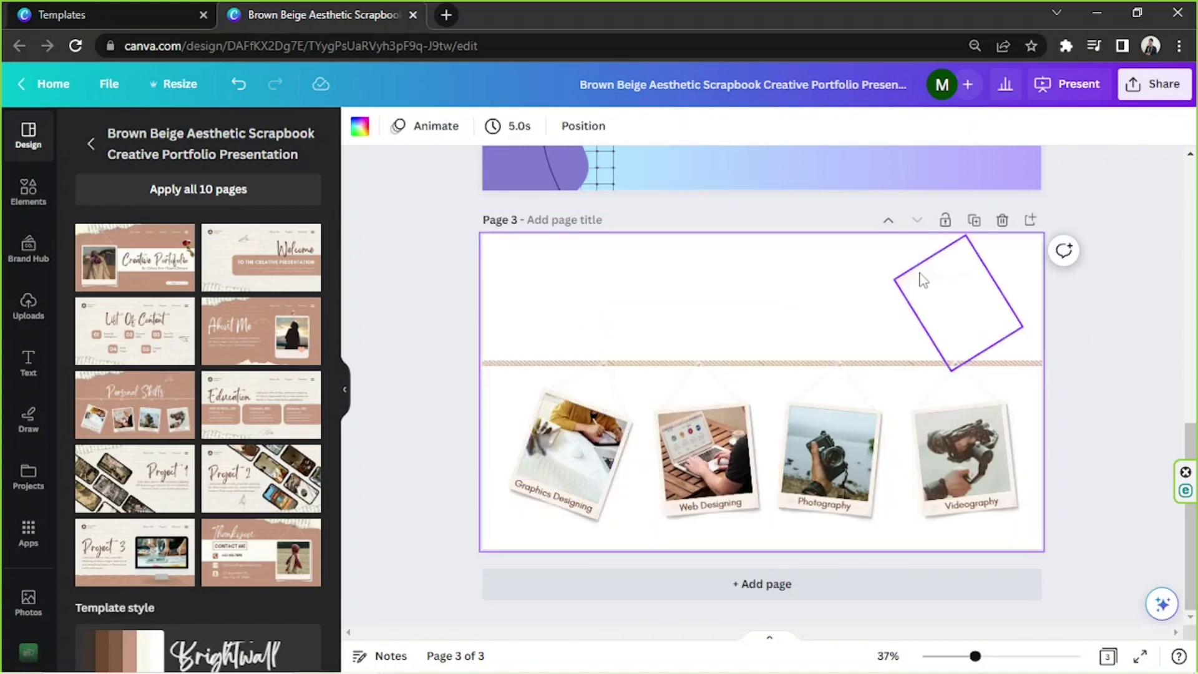
pyautogui.scroll(3, 717, 278)
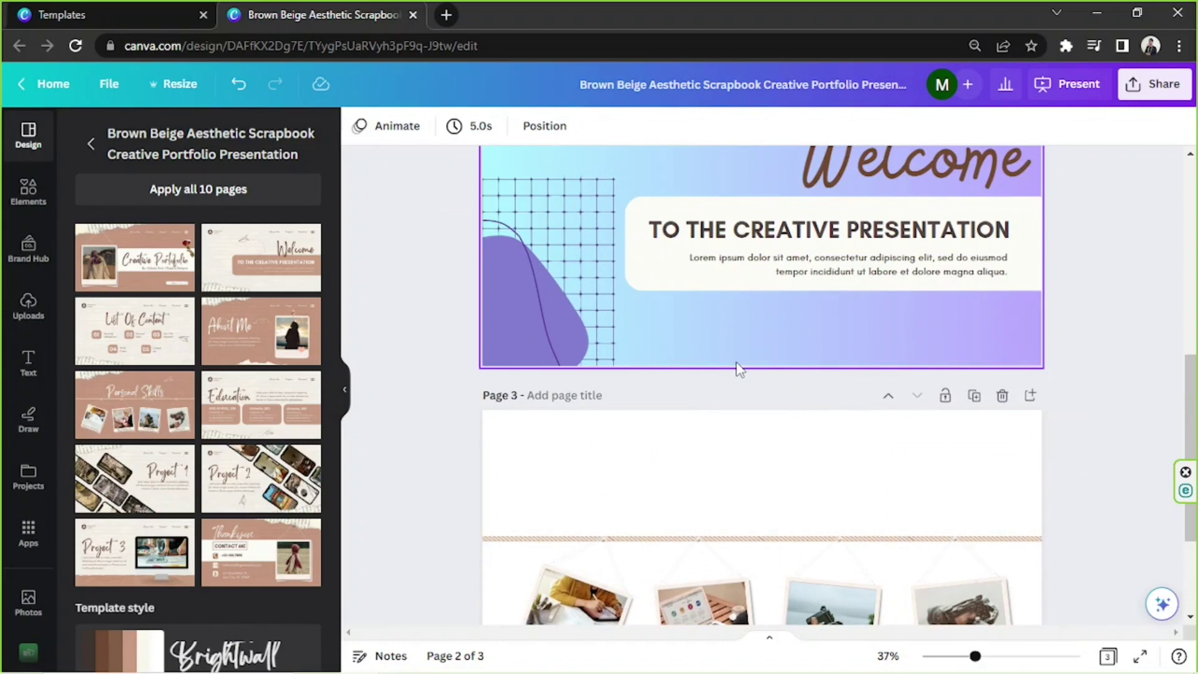
pyautogui.scroll(-3, 736, 368)
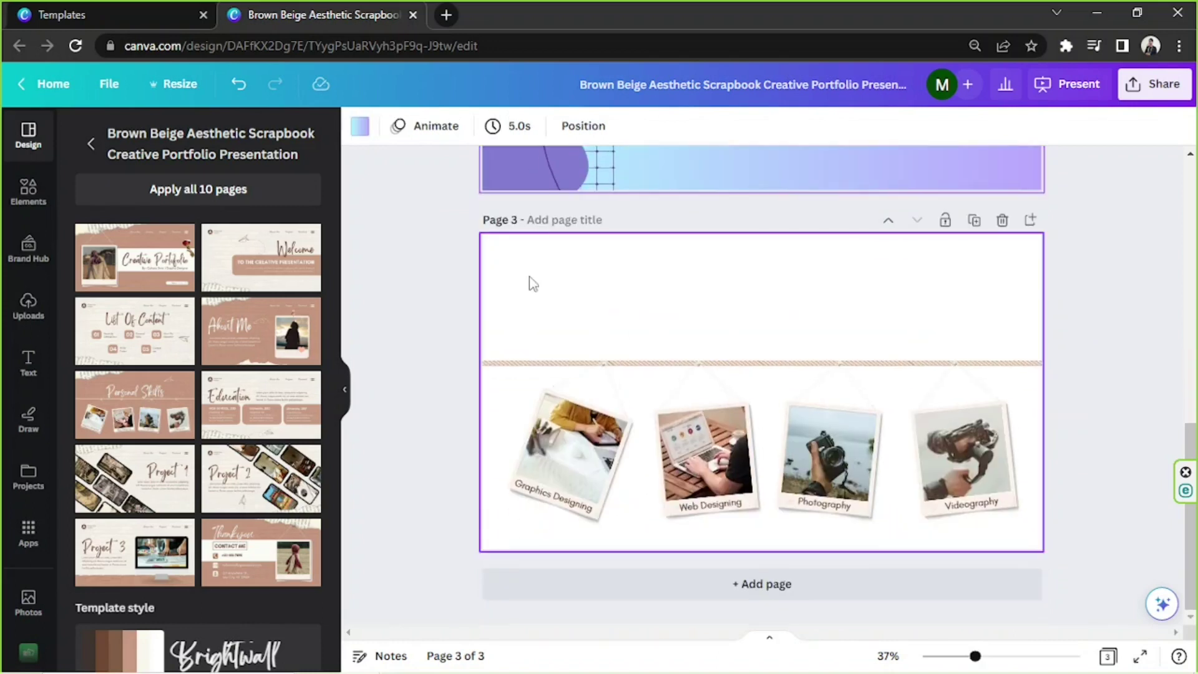
pyautogui.scroll(3, 681, 233)
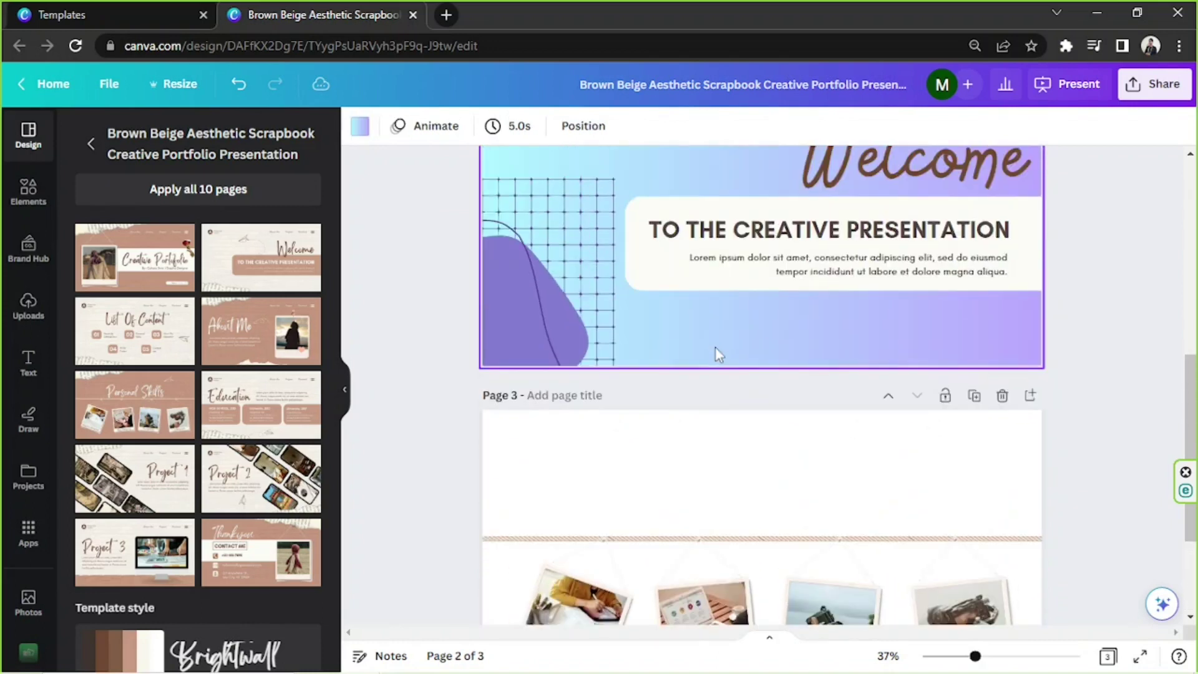
pyautogui.scroll(-2, 687, 336)
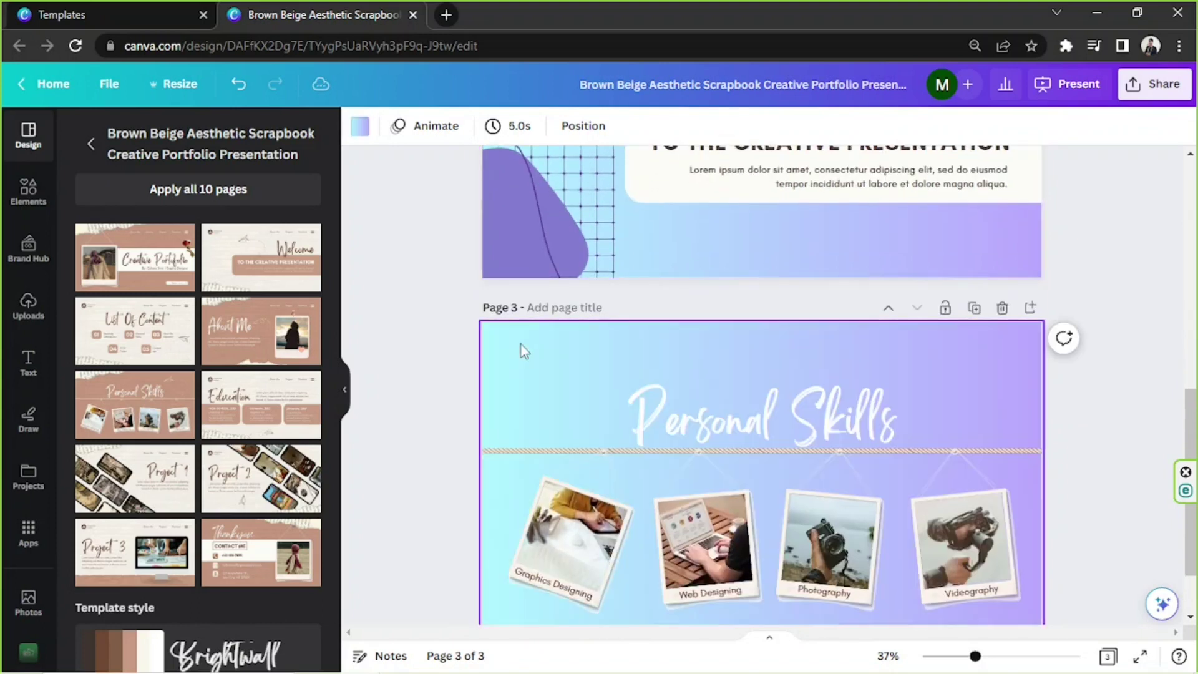
pyautogui.scroll(-2, 963, 330)
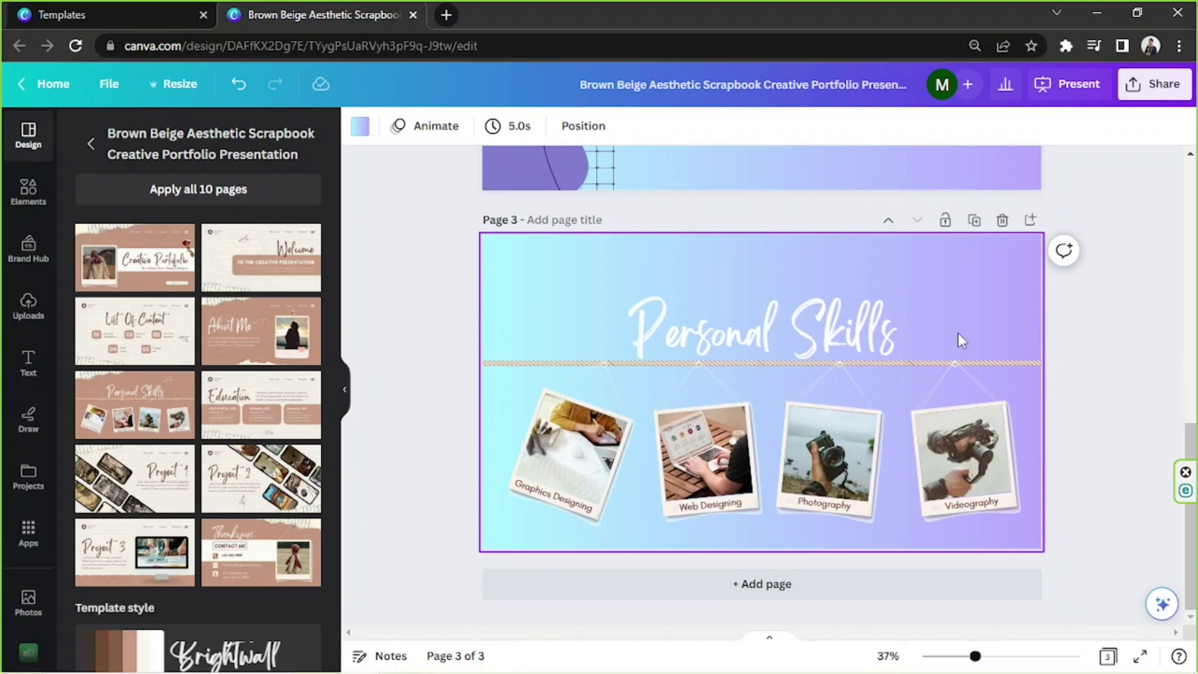
pyautogui.scroll(1, 979, 326)
pyautogui.scroll(5, 979, 326)
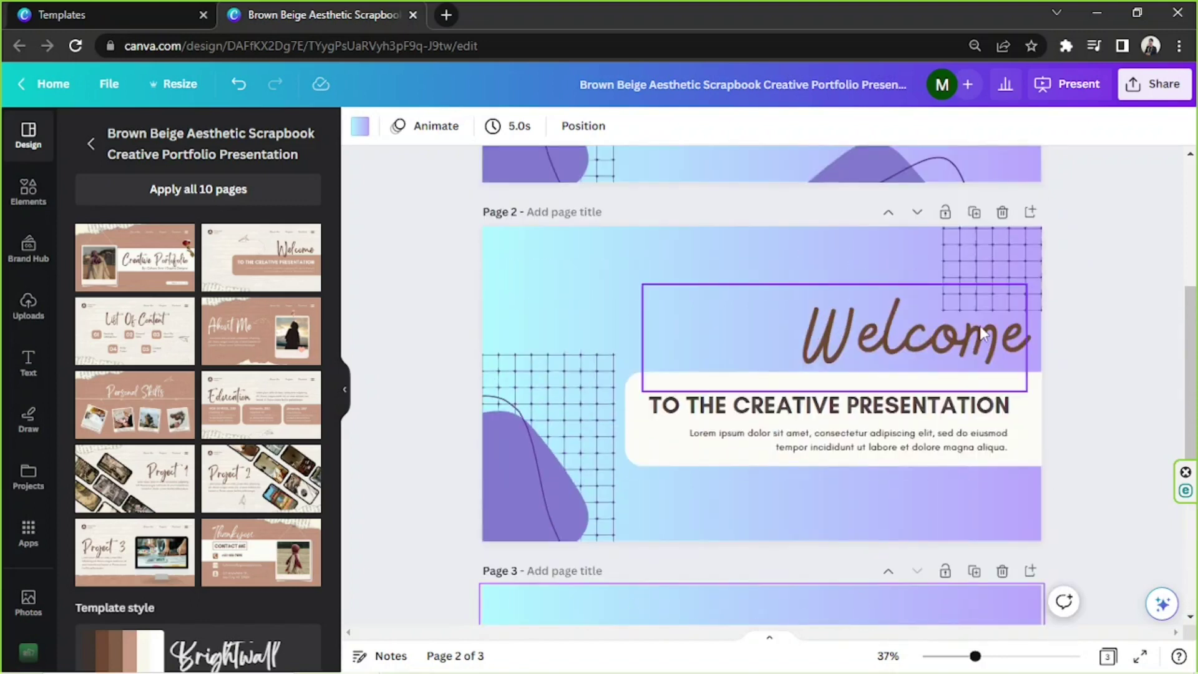
# Step: Copy the Welcome heading's brown Bellaboo style onto the Personal Skills heading
pyautogui.click(936, 334)
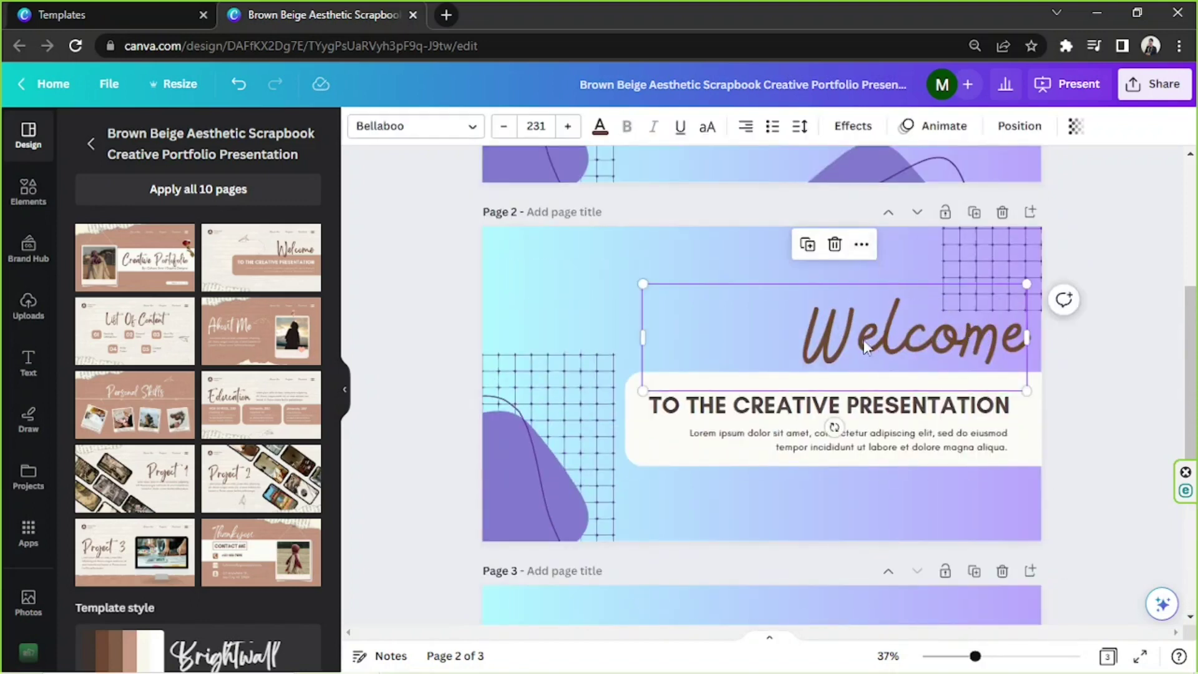
pyautogui.click(861, 246)
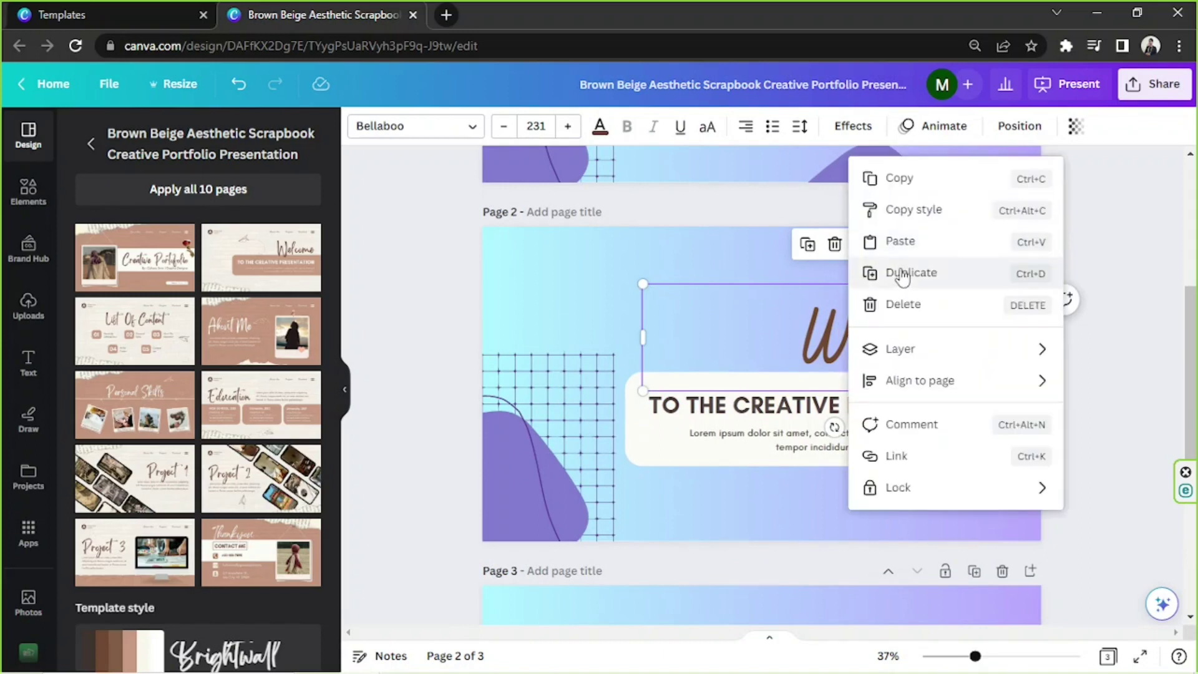
pyautogui.click(898, 215)
pyautogui.scroll(-4, 872, 243)
pyautogui.scroll(-2, 872, 243)
pyautogui.click(801, 337)
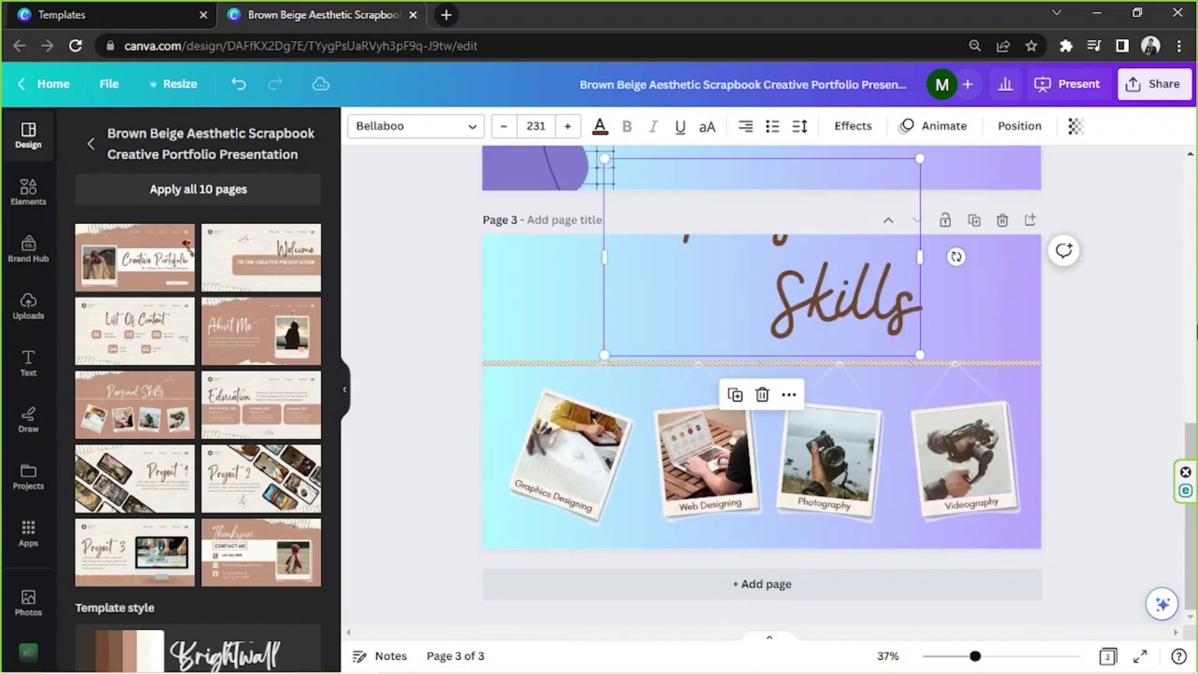
# Step: Widen the Personal Skills heading to fit one line and move it above the photos
pyautogui.doubleClick(605, 257)
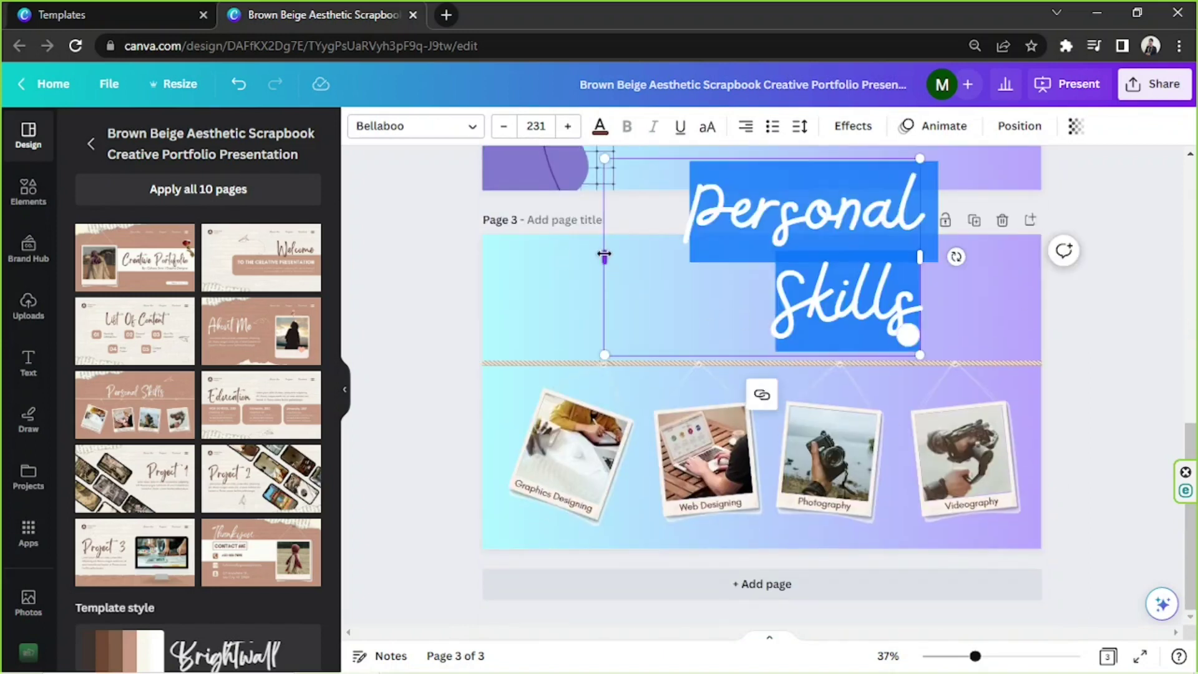
pyautogui.moveTo(605, 256); pyautogui.dragTo(490, 268)
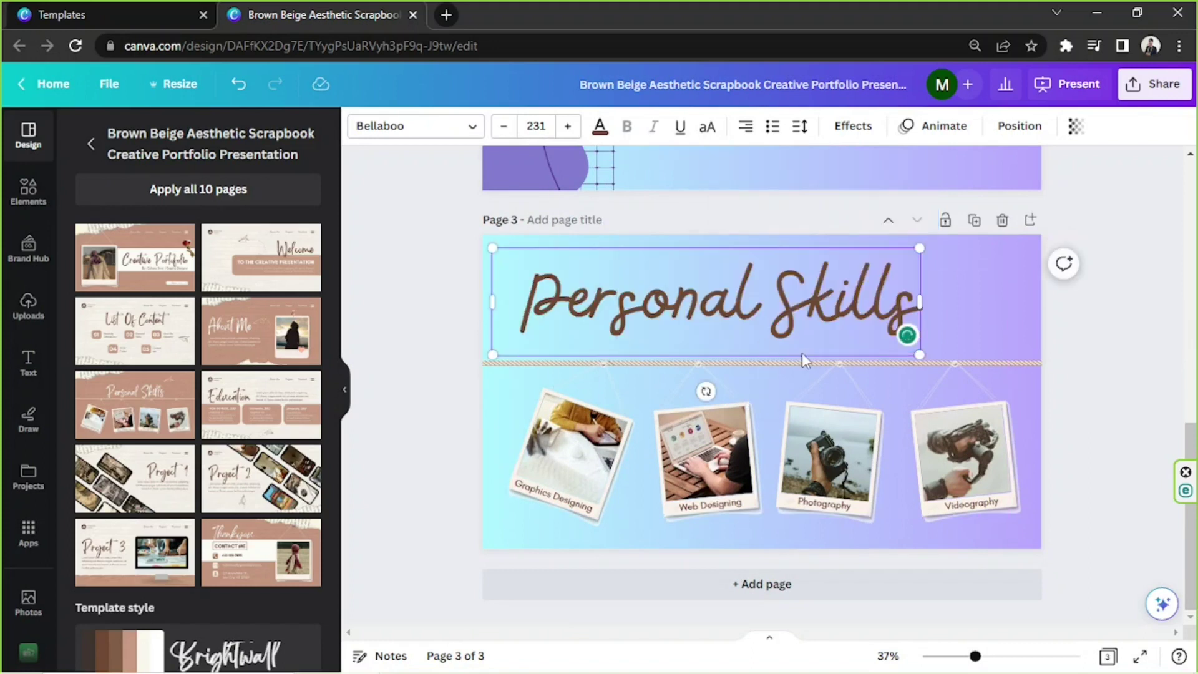
pyautogui.moveTo(808, 362); pyautogui.dragTo(865, 381)
# Step: Inspect the Graphics Designing caption and photo in page 3's lower-left corner
pyautogui.click(1081, 256)
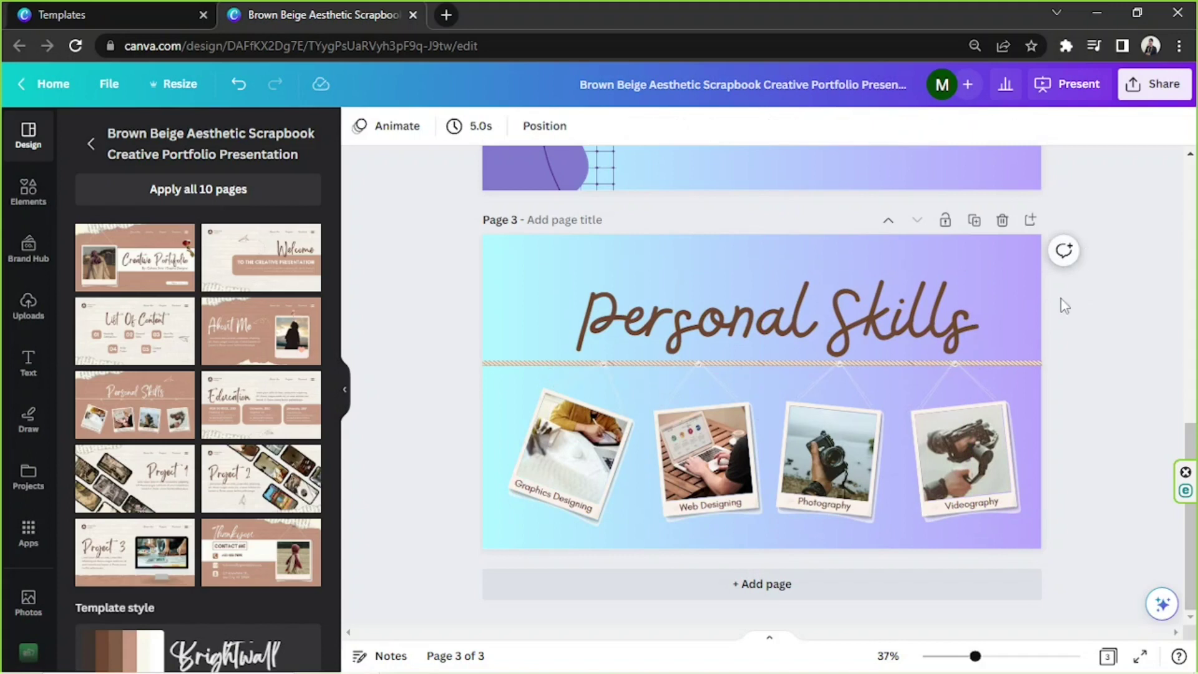
pyautogui.scroll(3, 1061, 302)
pyautogui.scroll(-3, 1061, 301)
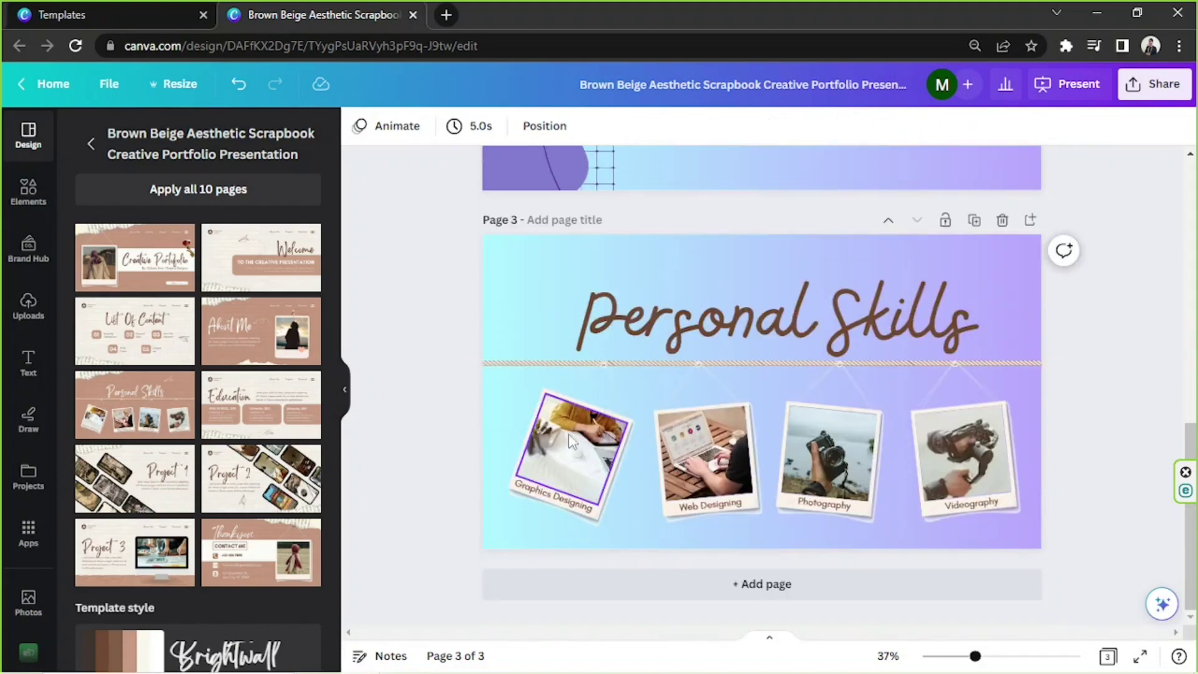
pyautogui.click(538, 501)
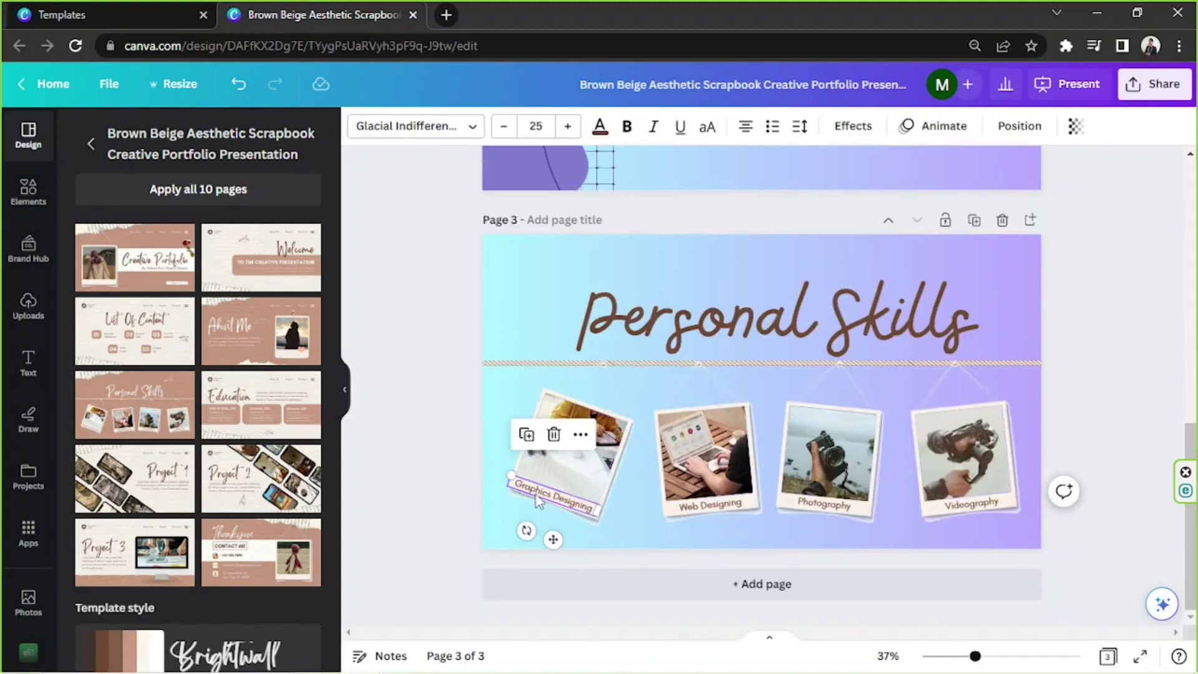
pyautogui.click(537, 413)
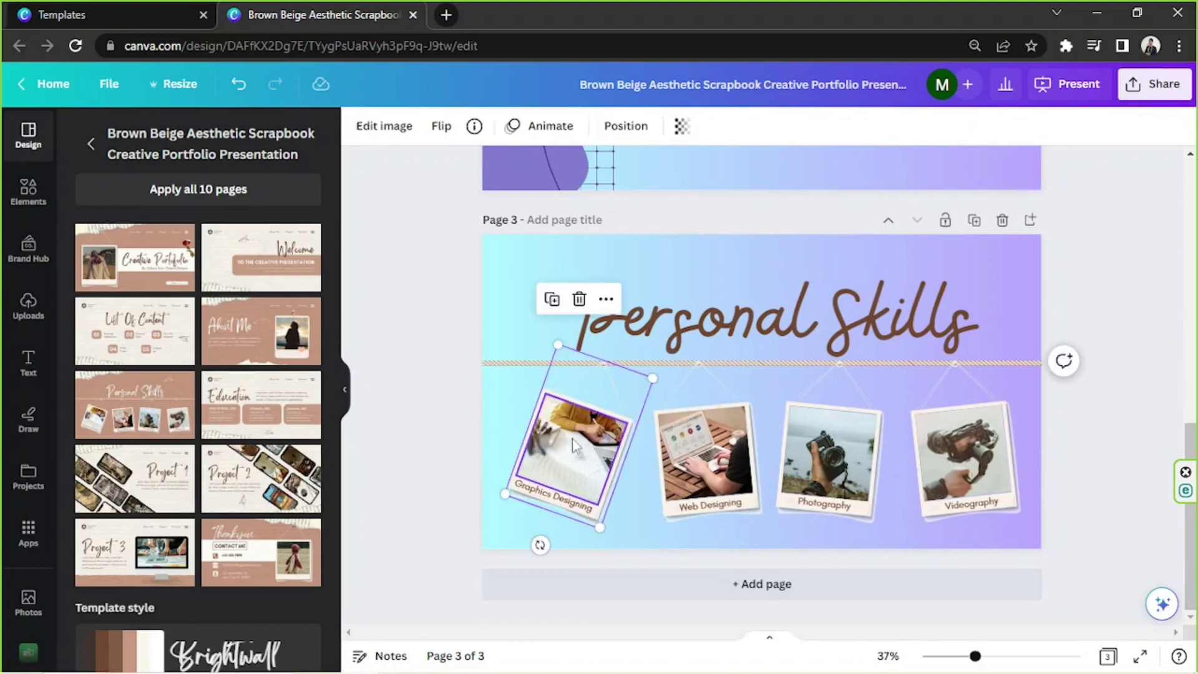
pyautogui.click(1061, 405)
pyautogui.moveTo(974, 656); pyautogui.dragTo(979, 656)
pyautogui.scroll(3, 456, 344)
# Step: Paste page 2's purple blob onto page 3 and send it behind the Graphics Designing photo
pyautogui.click(456, 345)
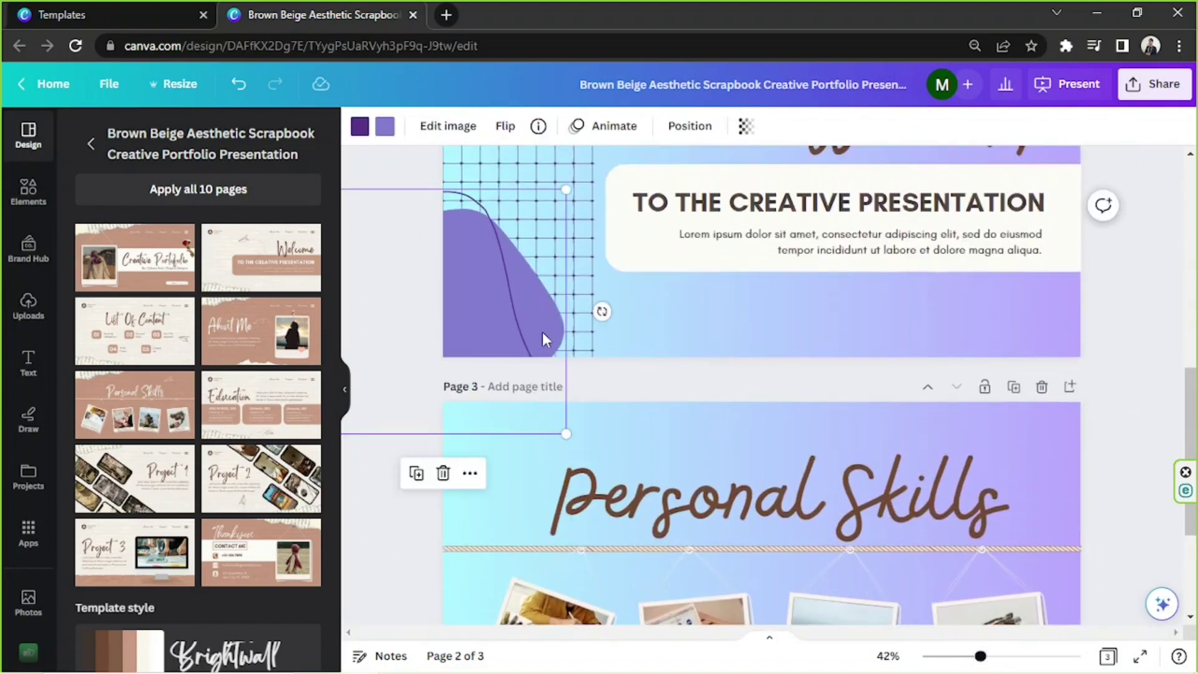
pyautogui.scroll(-3, 541, 332)
pyautogui.click(466, 507)
pyautogui.hotkey('ctrl', 'v')
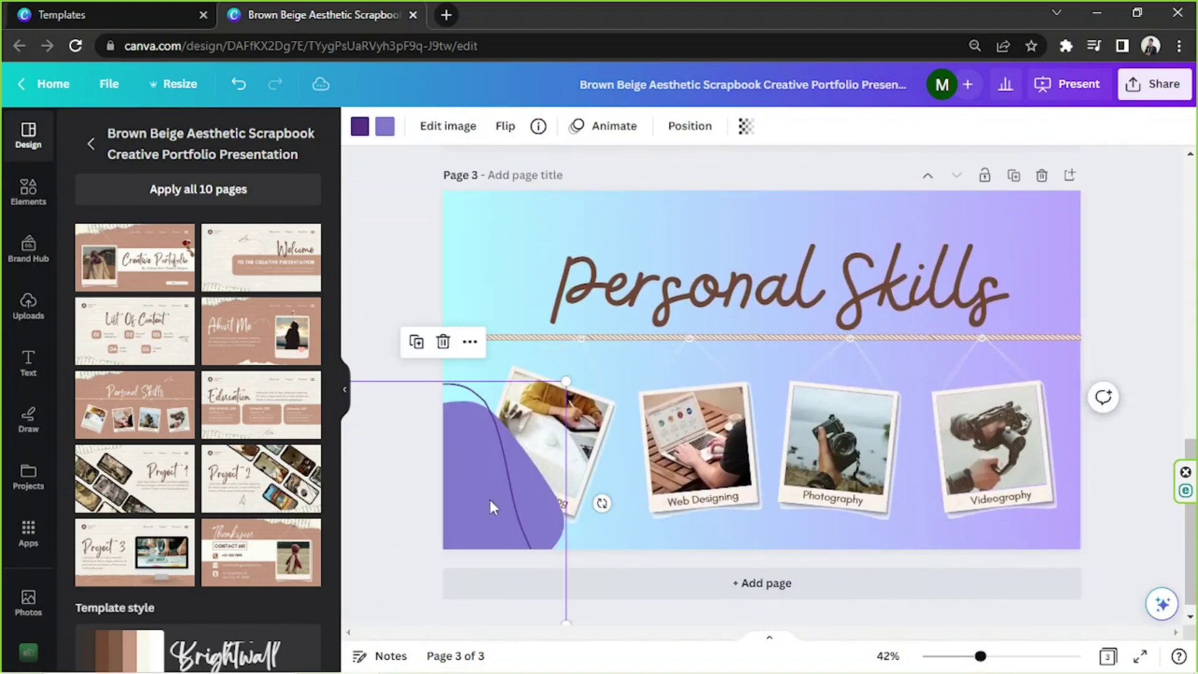
pyautogui.click(691, 128)
pyautogui.click(259, 200)
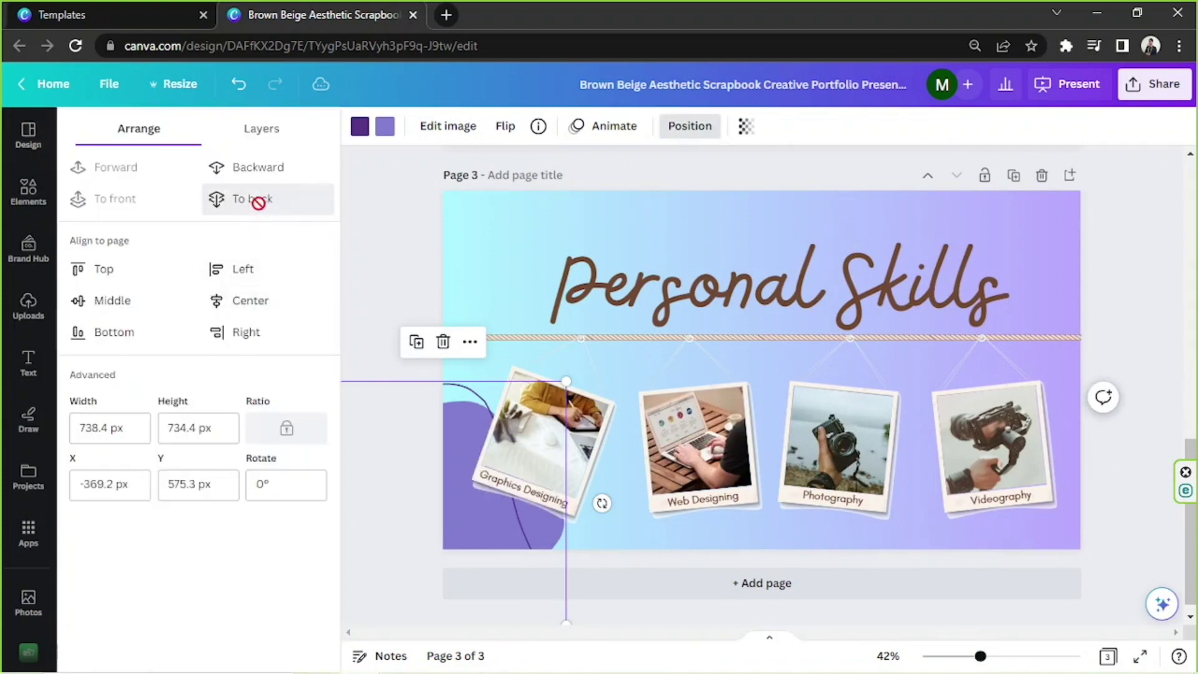
# Step: Select page 2's grid and blob decoration for copying
pyautogui.scroll(5, 631, 393)
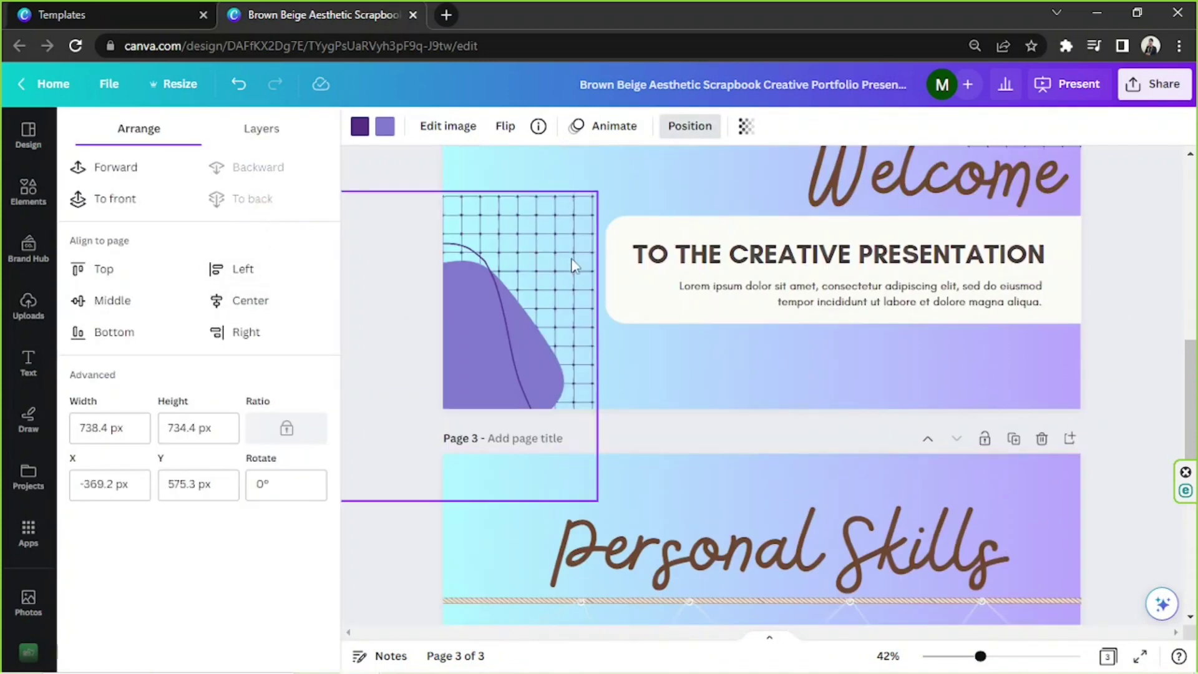
pyautogui.click(511, 349)
pyautogui.scroll(-5, 567, 391)
# Step: Send the grid at page 3's lower left behind the Graphics Designing photo
pyautogui.click(476, 338)
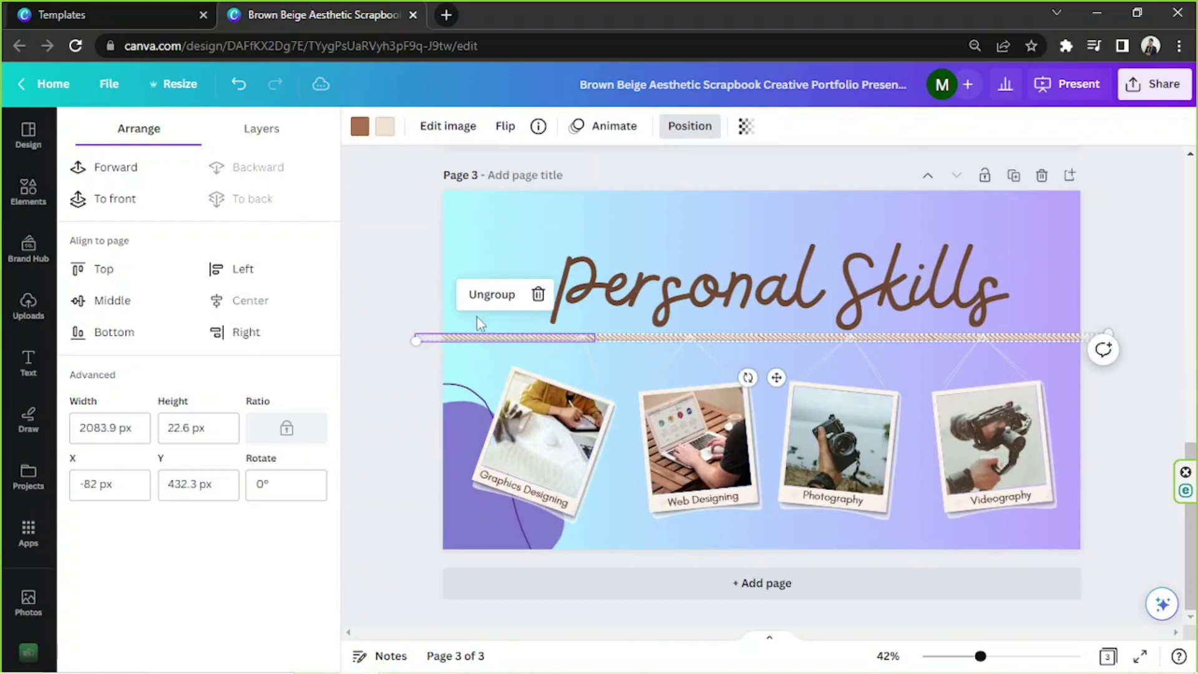
pyautogui.click(477, 317)
pyautogui.click(478, 361)
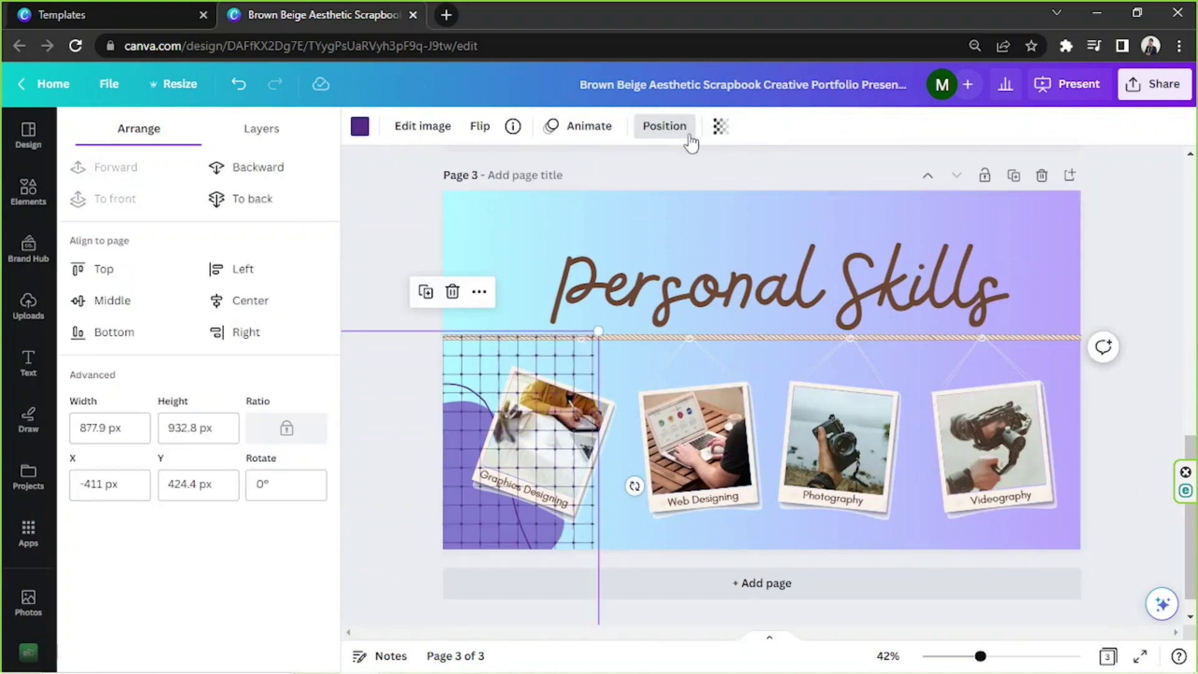
pyautogui.click(271, 200)
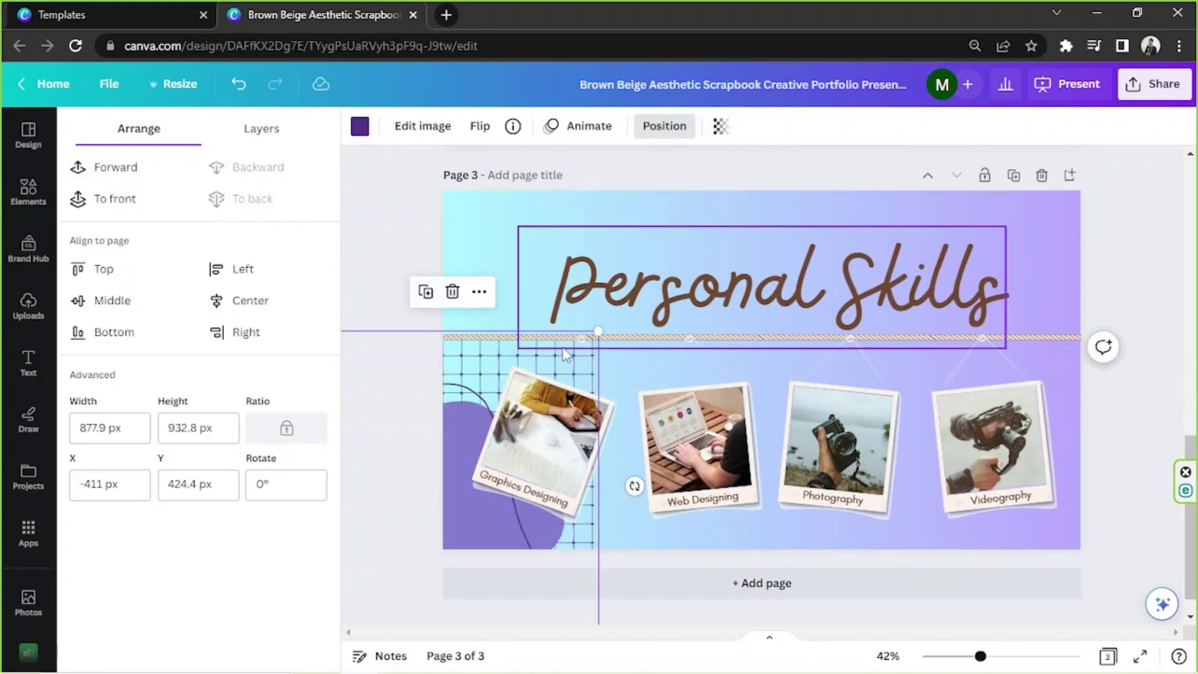
# Step: Layer the grid at page 3's top-right behind the Personal Skills heading
pyautogui.scroll(5, 542, 337)
pyautogui.click(1066, 256)
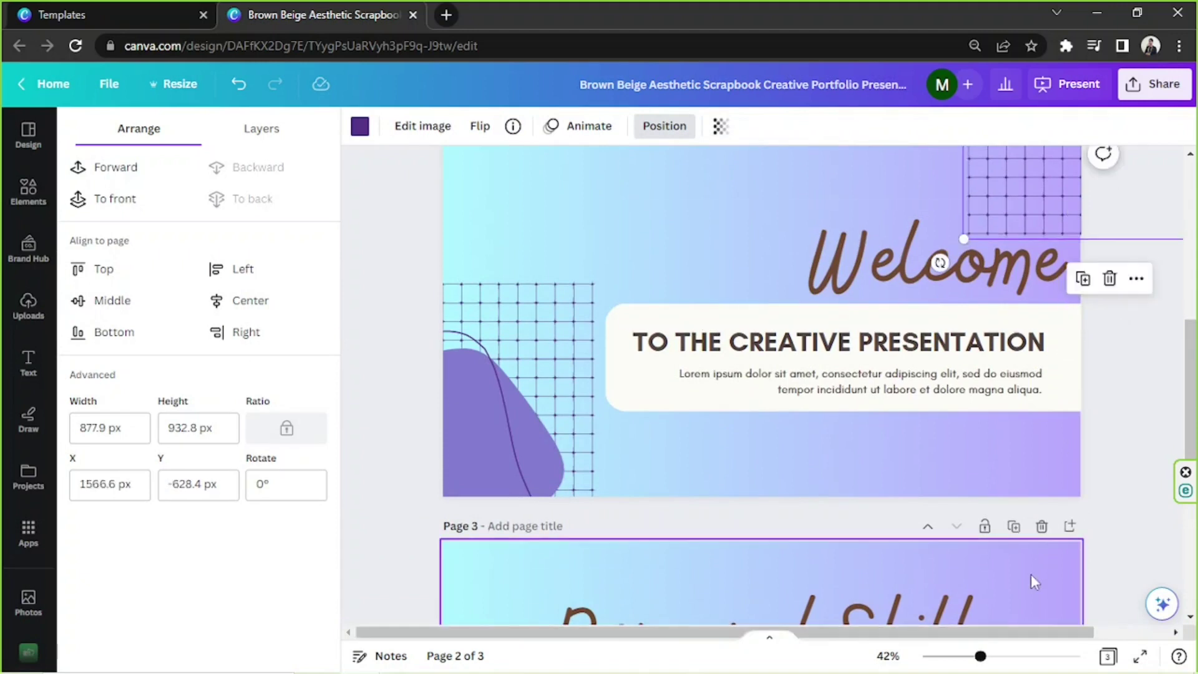
pyautogui.click(1053, 540)
pyautogui.scroll(-3, 1053, 540)
pyautogui.scroll(4, 1053, 499)
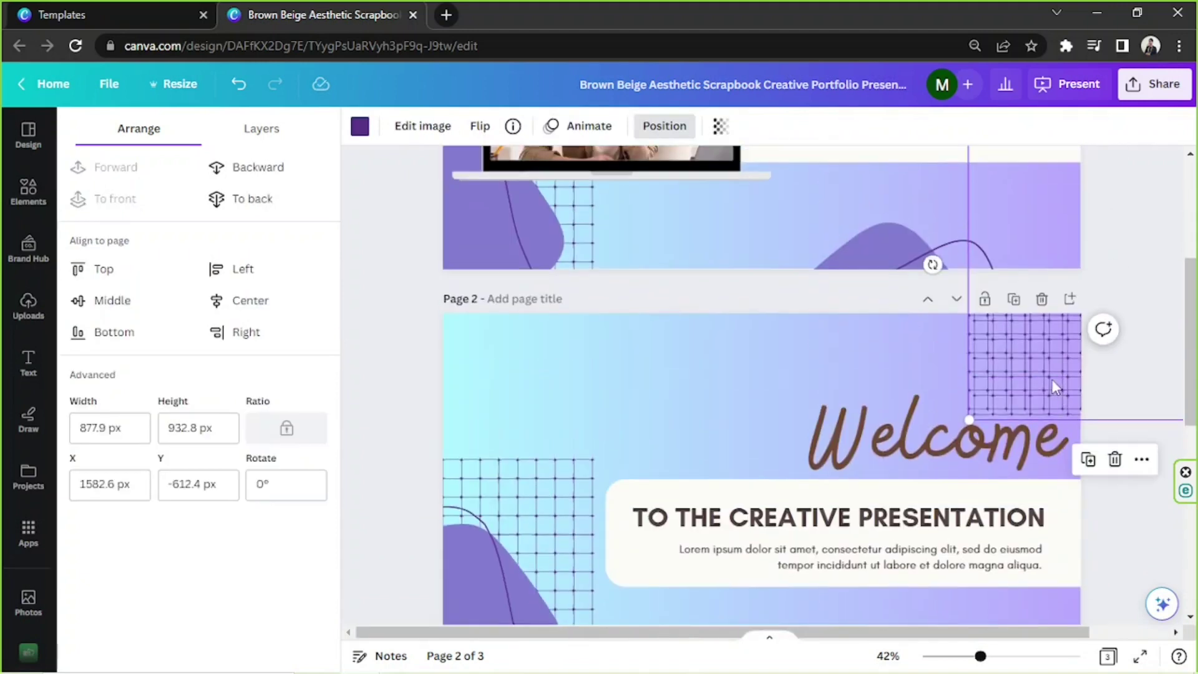
pyautogui.click(1052, 379)
pyautogui.scroll(-4, 1050, 379)
pyautogui.click(1048, 399)
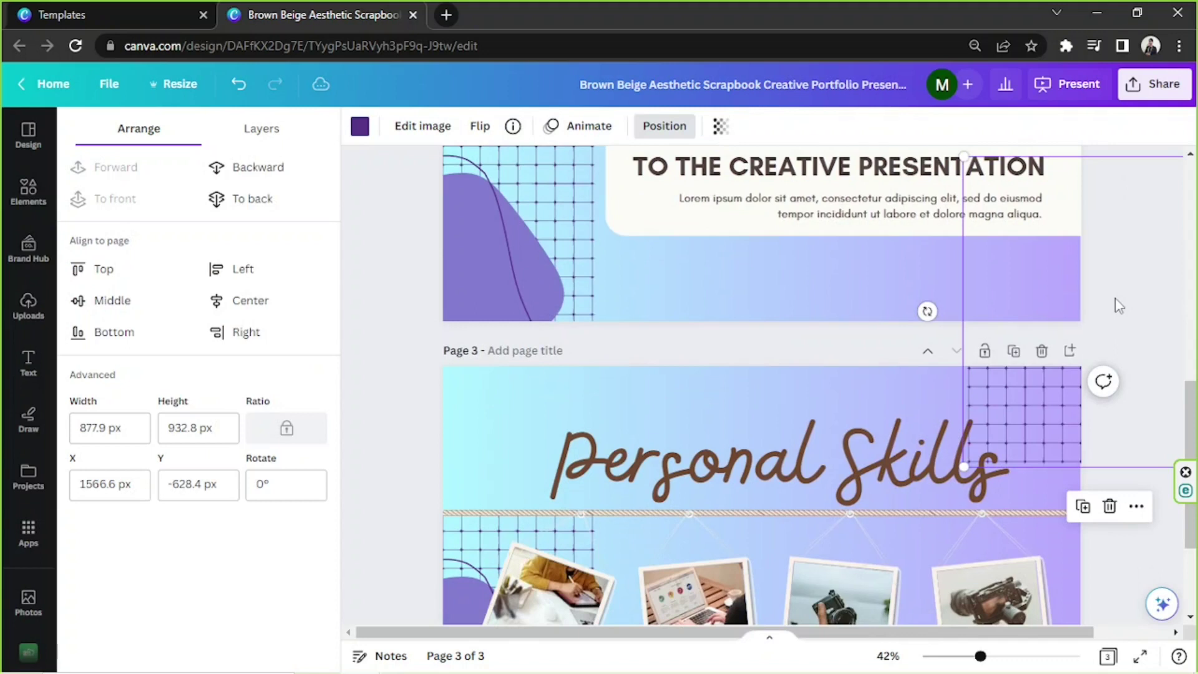
pyautogui.scroll(-3, 1114, 307)
pyautogui.click(247, 199)
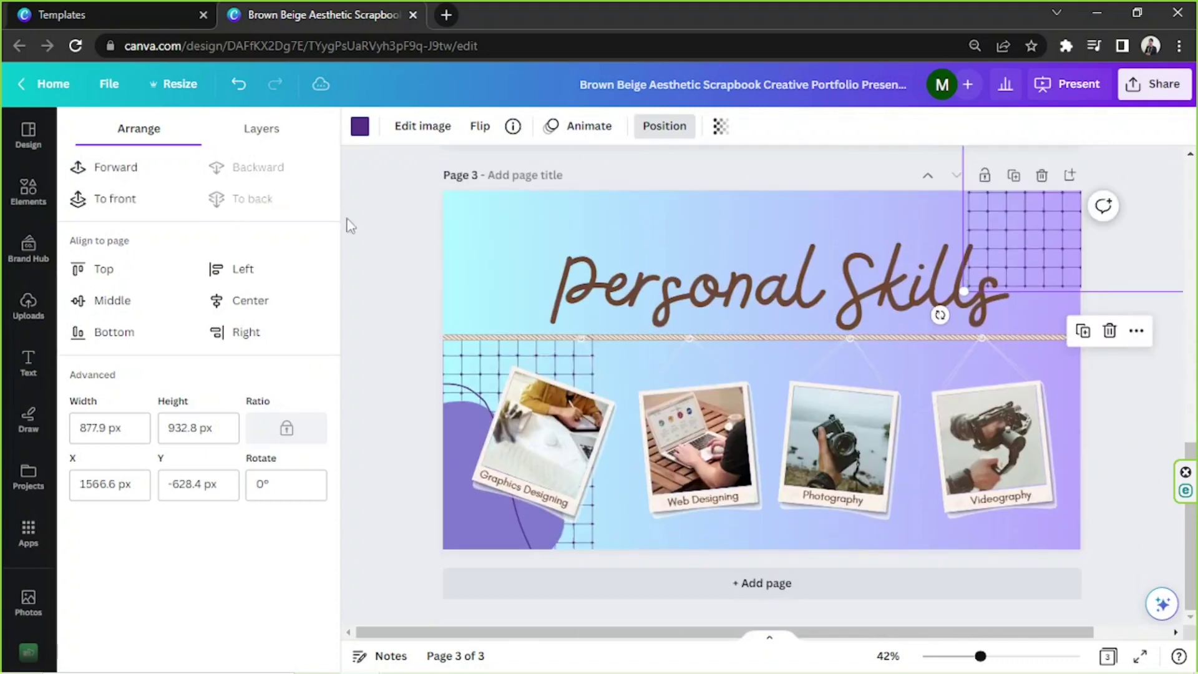
pyautogui.click(1097, 409)
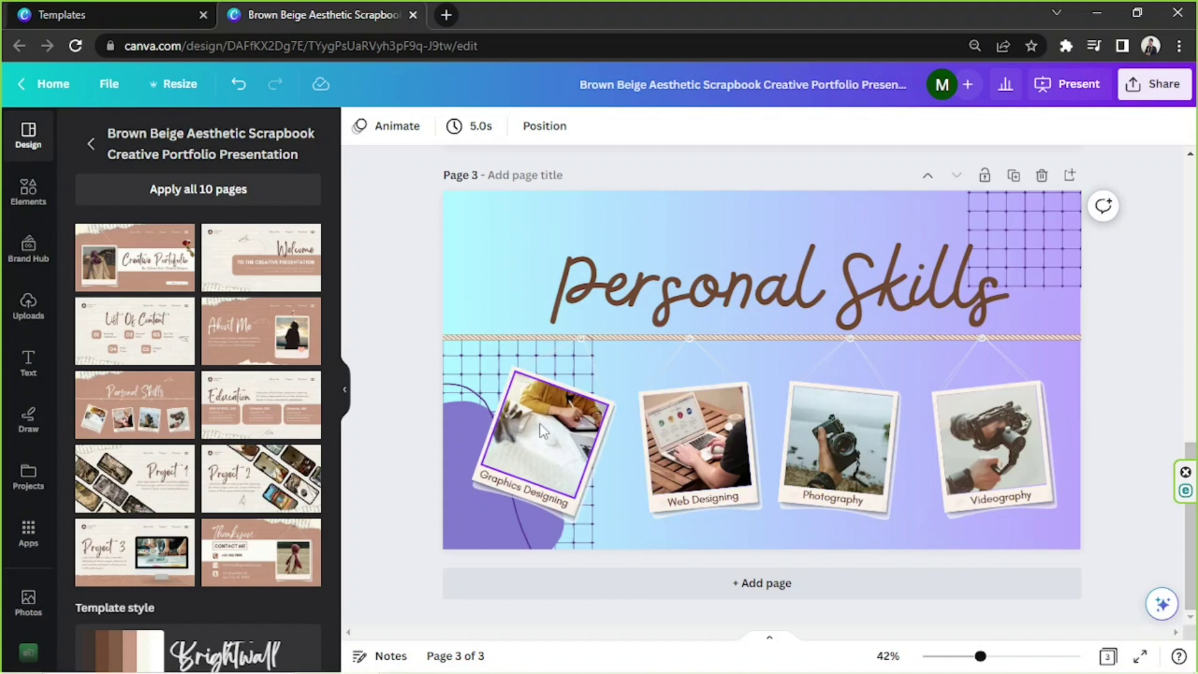
pyautogui.click(19, 207)
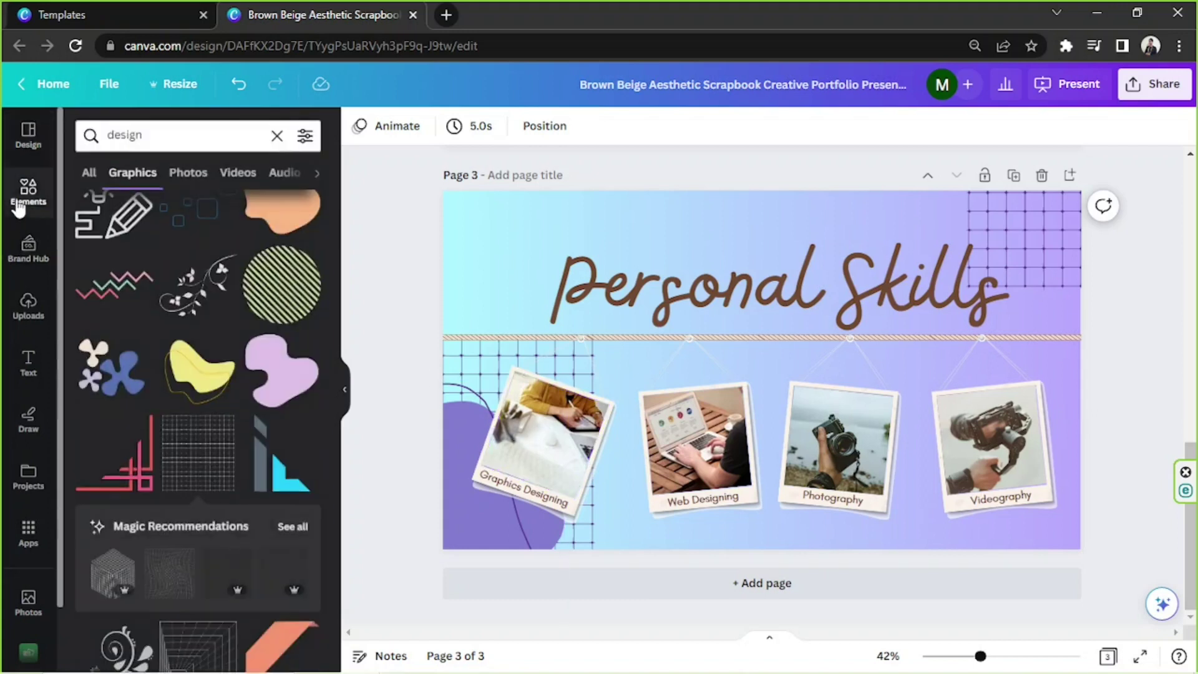
# Step: Fill the Graphics Designing and Web Designing polaroids with 'graphic designing' photo results
pyautogui.click(208, 177)
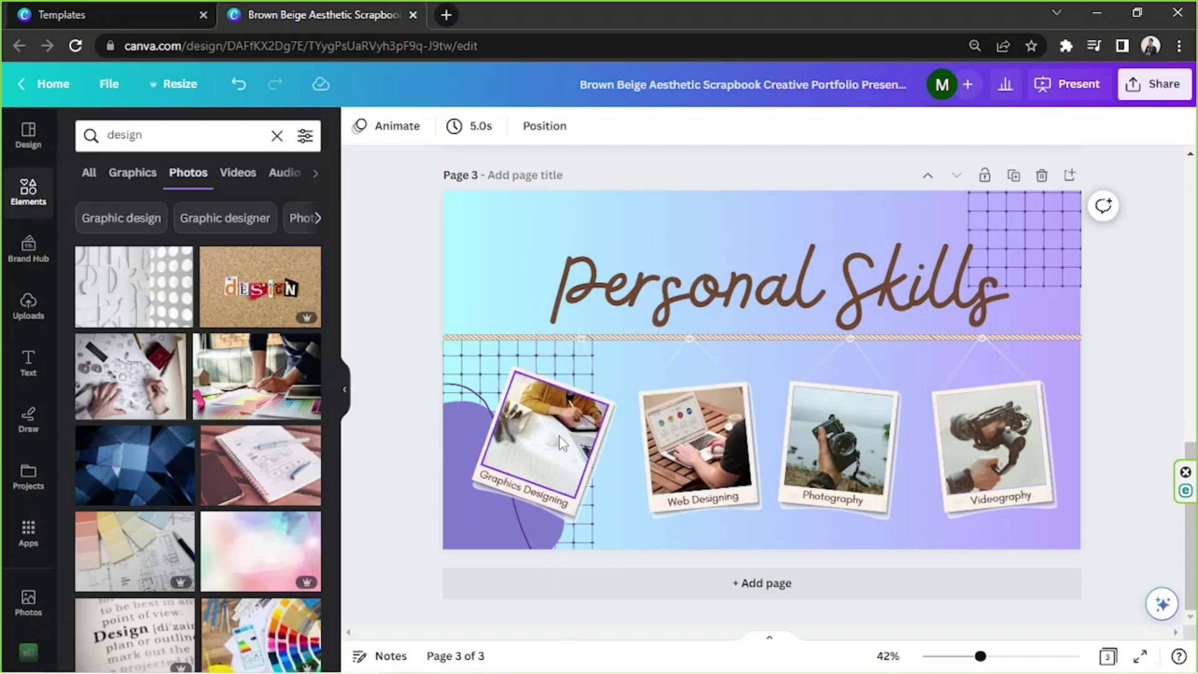
pyautogui.scroll(10, 559, 436)
pyautogui.scroll(-10, 470, 533)
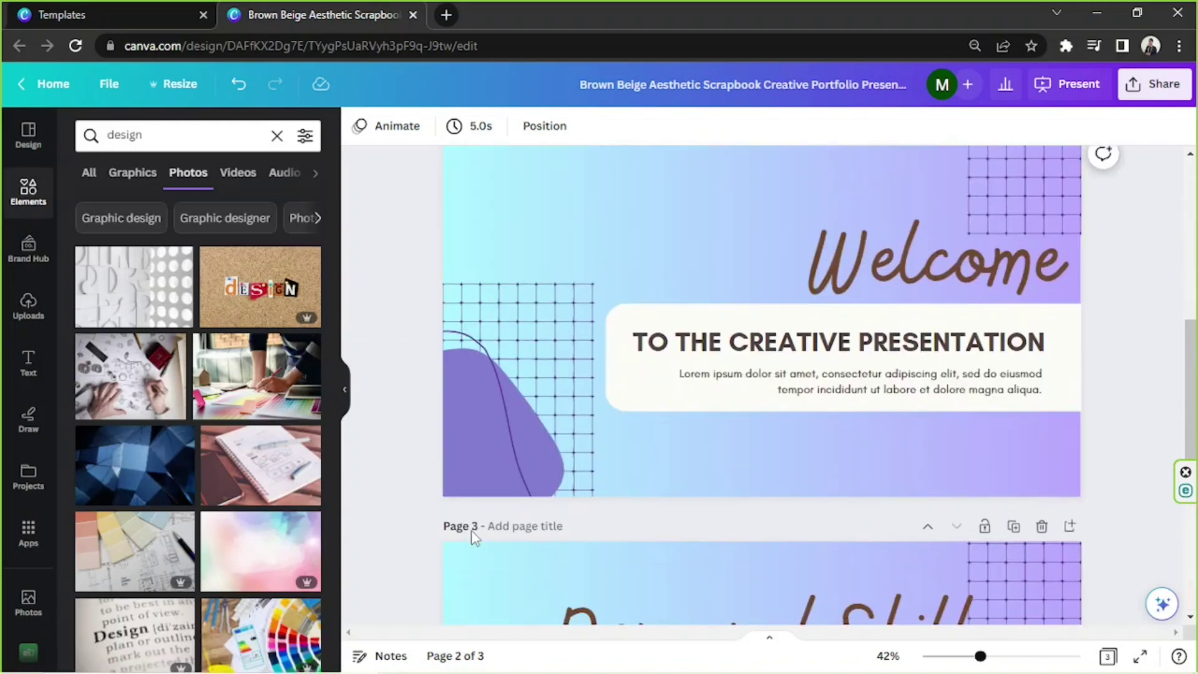
pyautogui.scroll(-3, 596, 468)
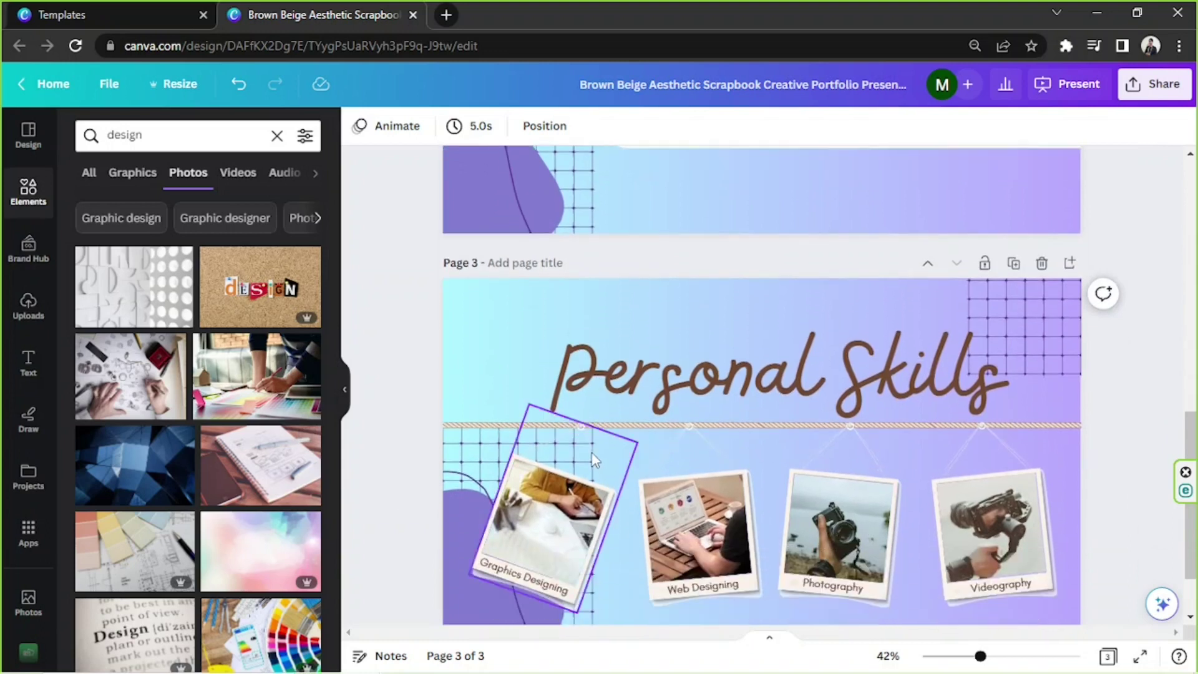
pyautogui.click(173, 127)
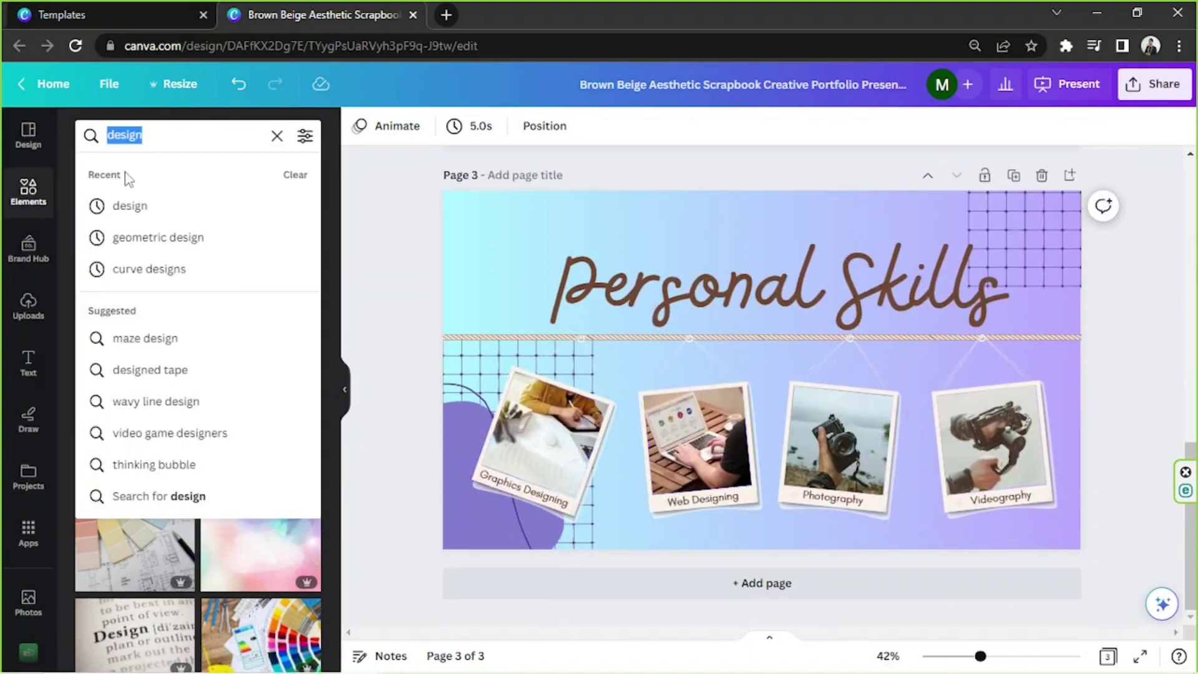
pyautogui.write('graphic d')
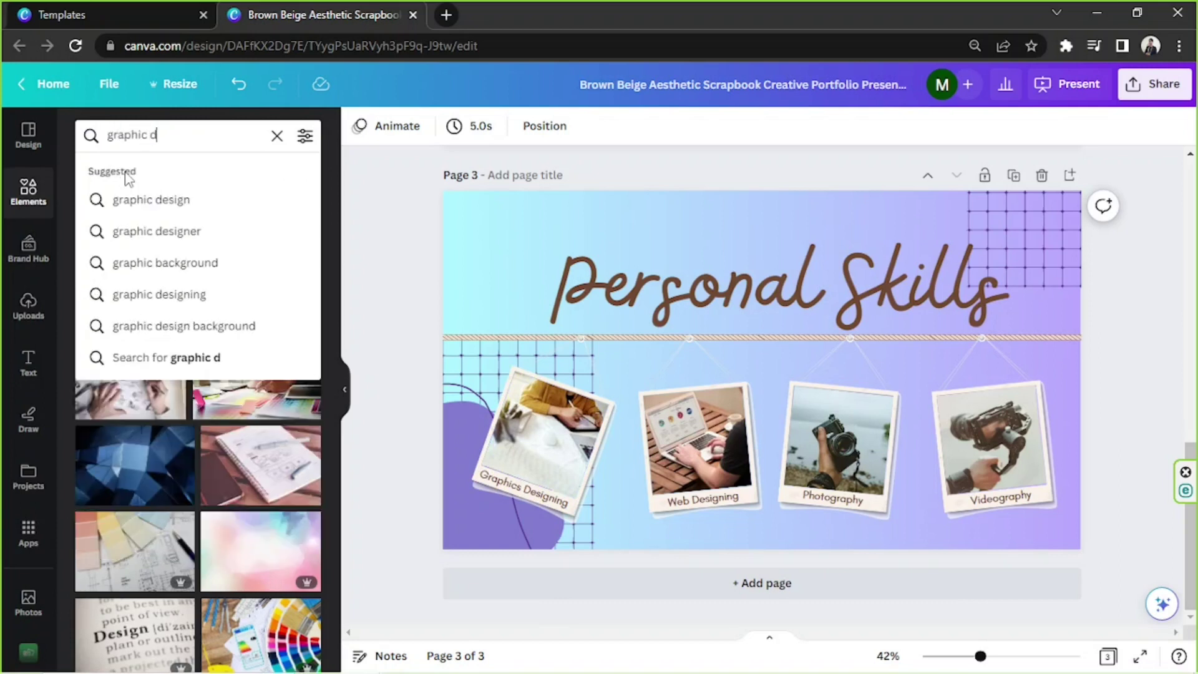
pyautogui.write('esigning')
pyautogui.press('Return')
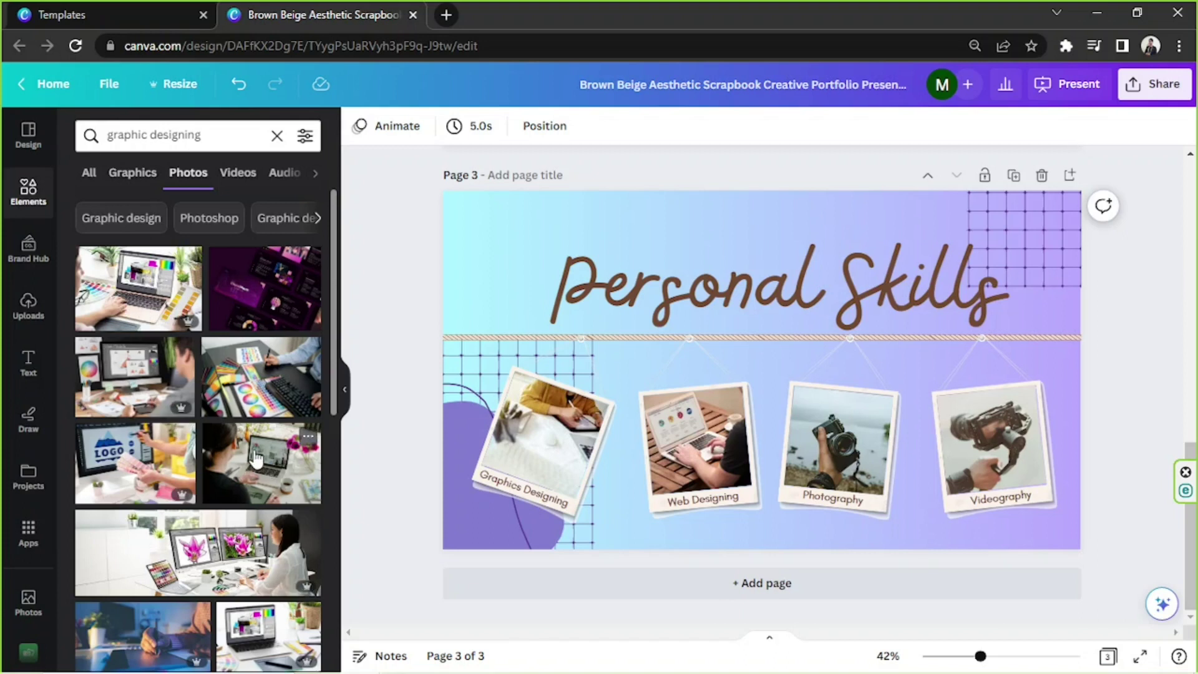
pyautogui.moveTo(273, 480); pyautogui.dragTo(524, 450)
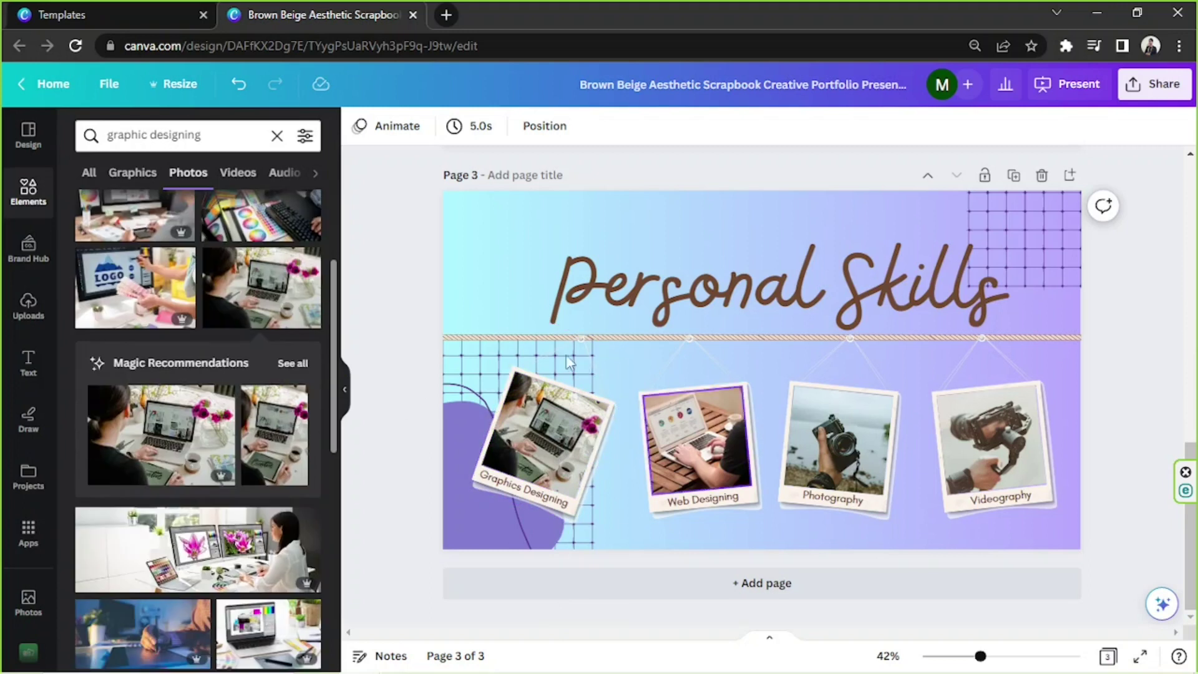
pyautogui.scroll(3, 197, 282)
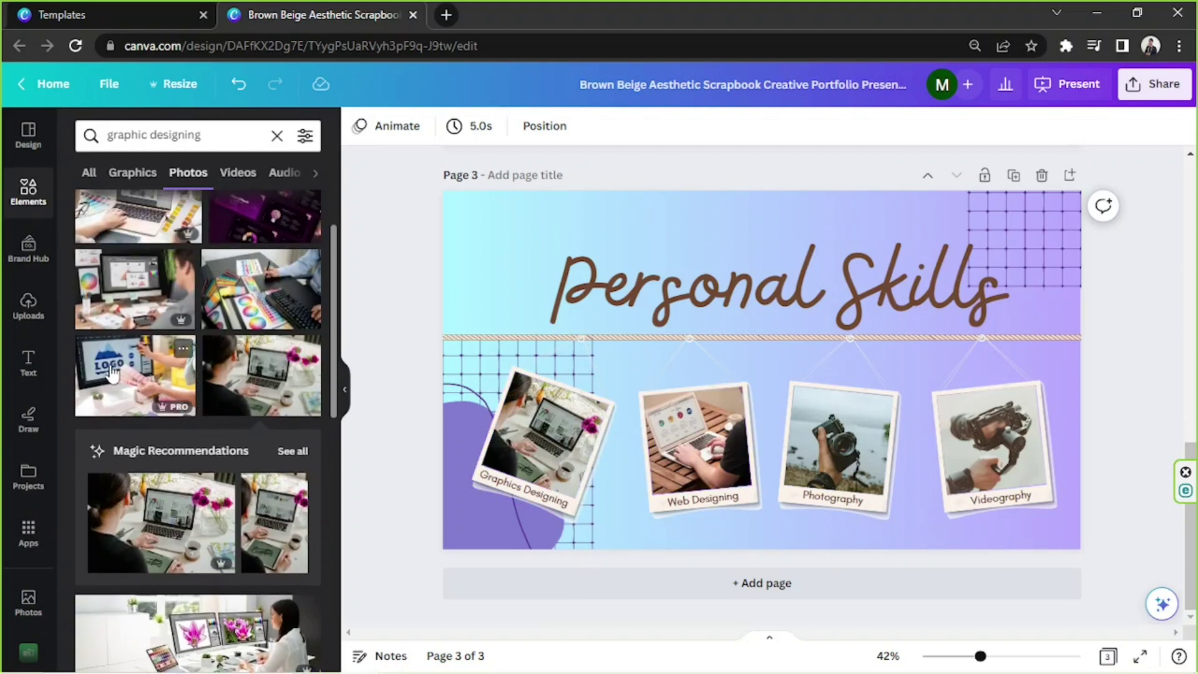
pyautogui.moveTo(109, 373); pyautogui.dragTo(696, 446)
# Step: Search photos for photography and drop a purple flower image into the Photography frame
pyautogui.click(144, 135)
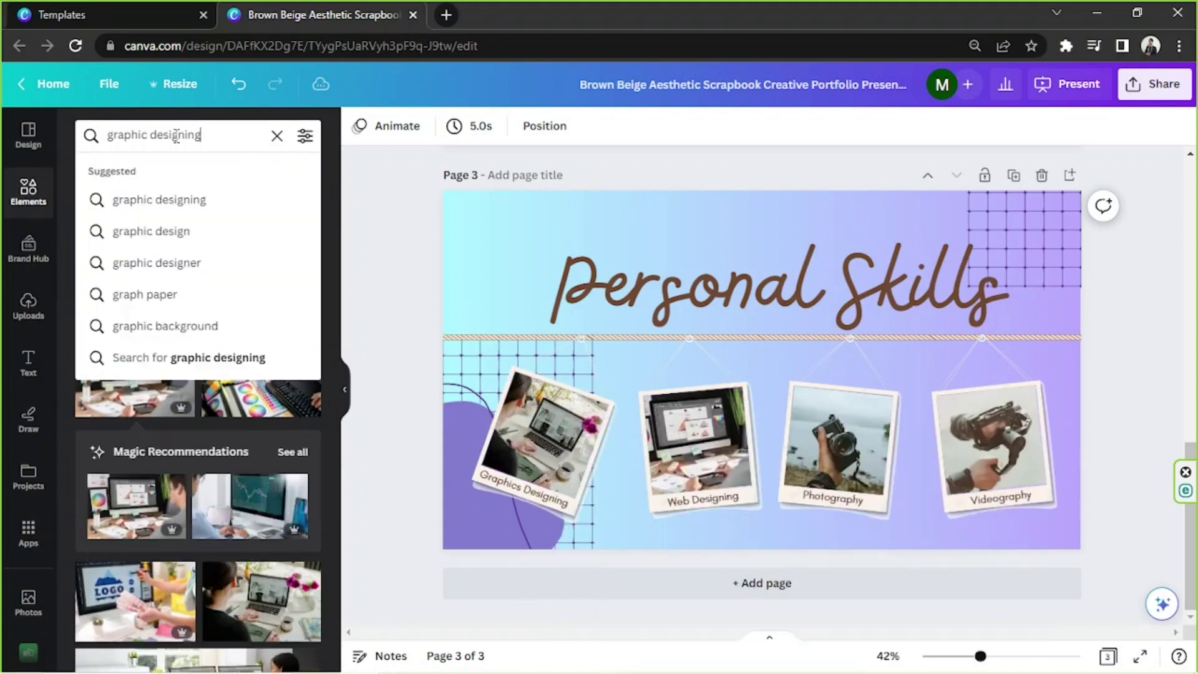
pyautogui.write('photgraphy')
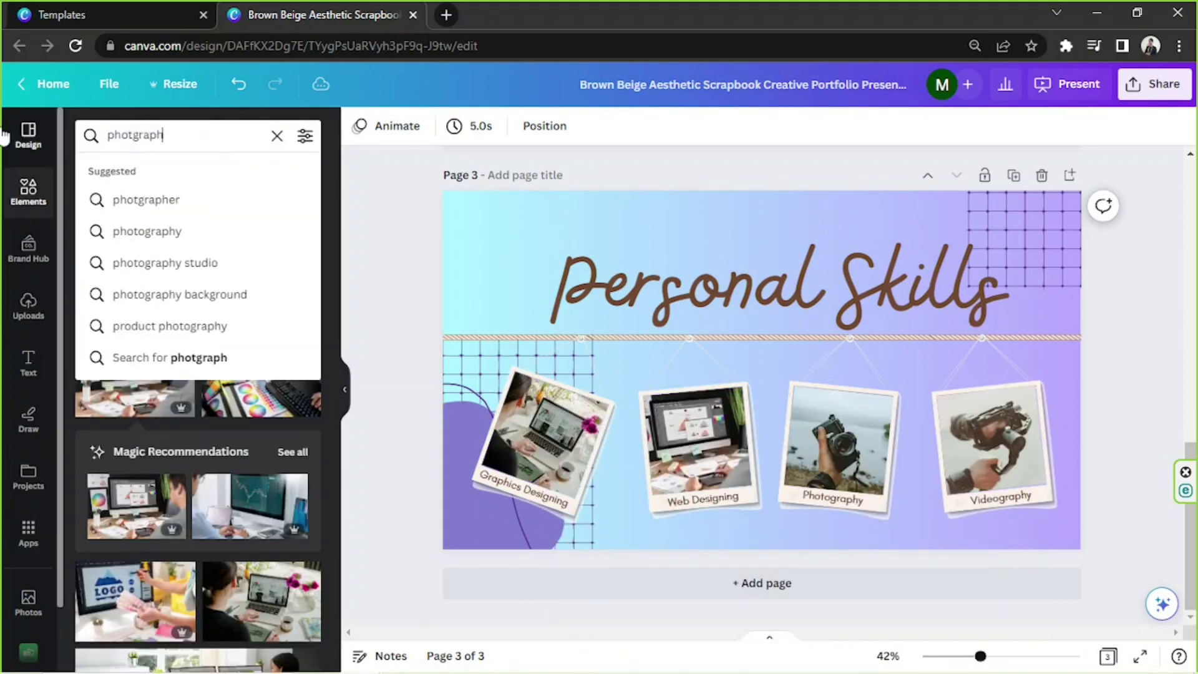
pyautogui.press('Return')
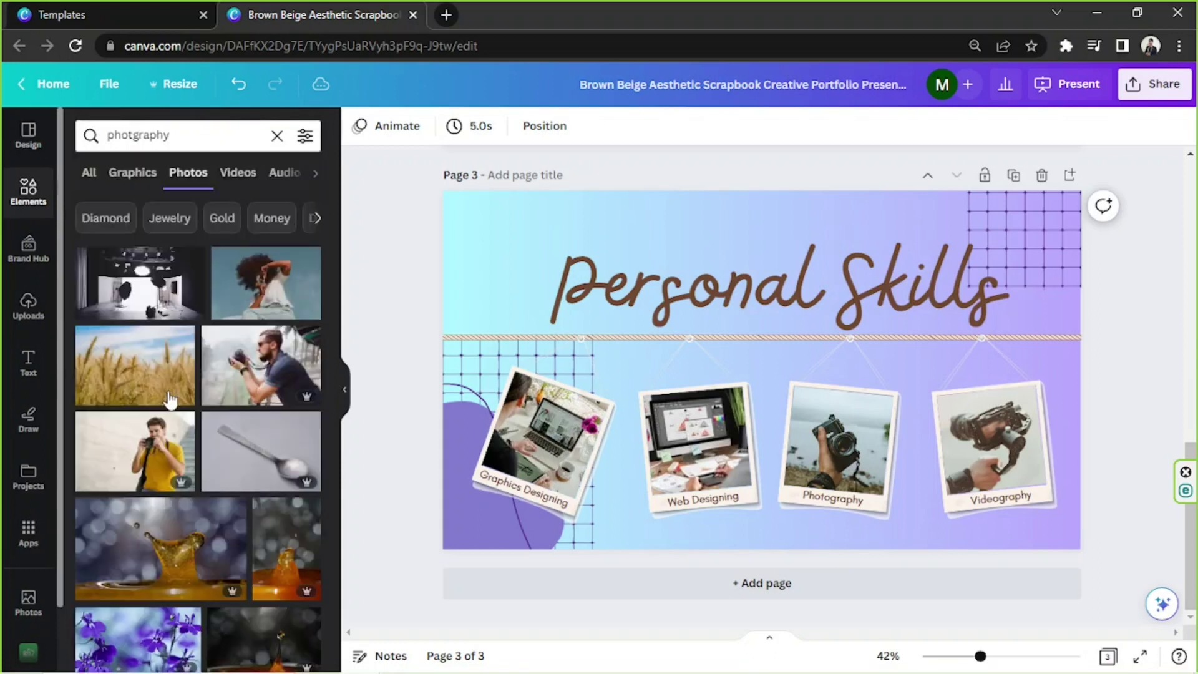
pyautogui.scroll(-10, 164, 421)
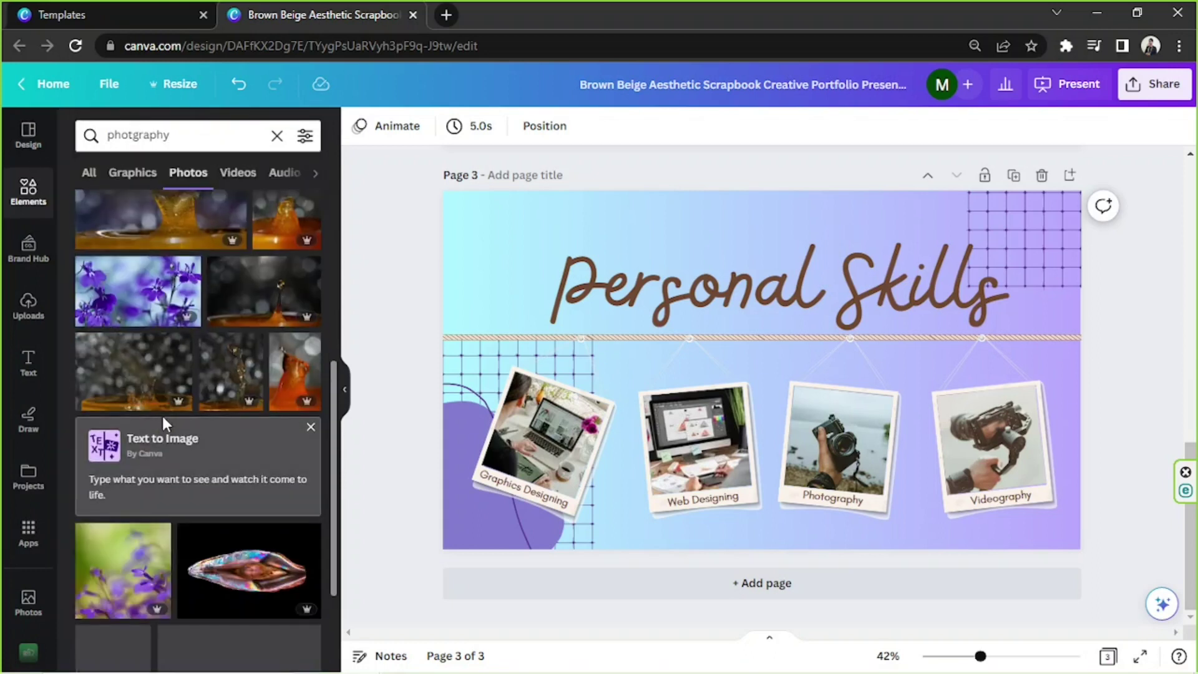
pyautogui.scroll(-5, 156, 419)
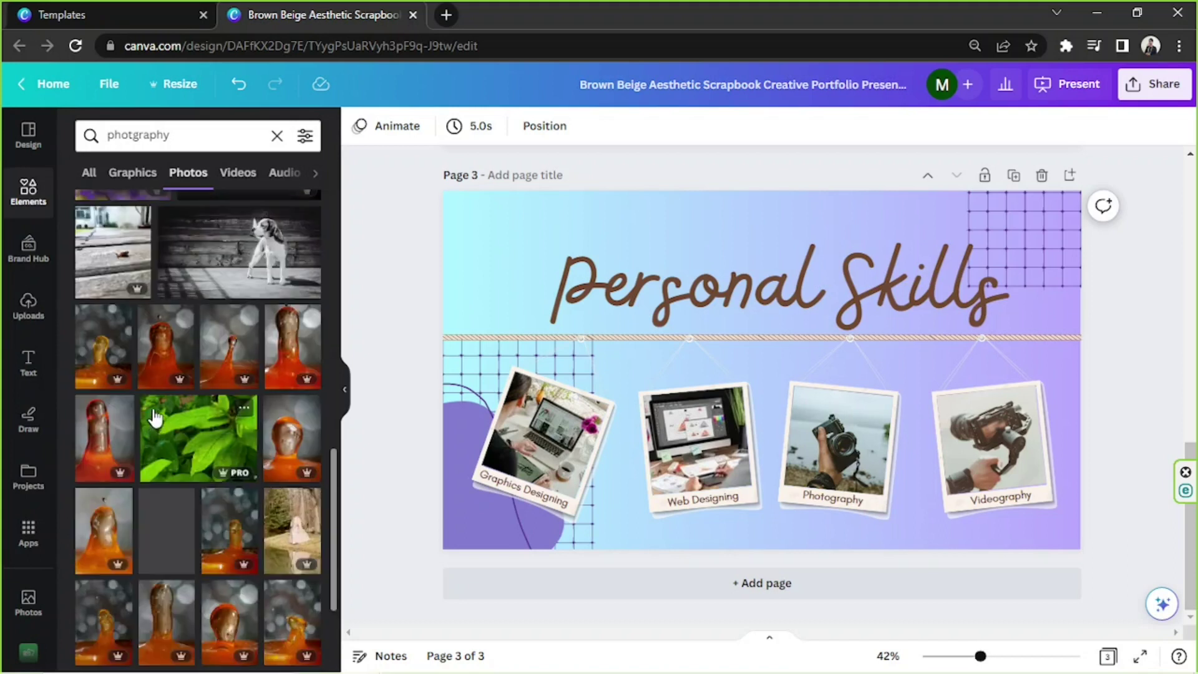
pyautogui.scroll(3, 141, 387)
pyautogui.moveTo(155, 293); pyautogui.dragTo(842, 437)
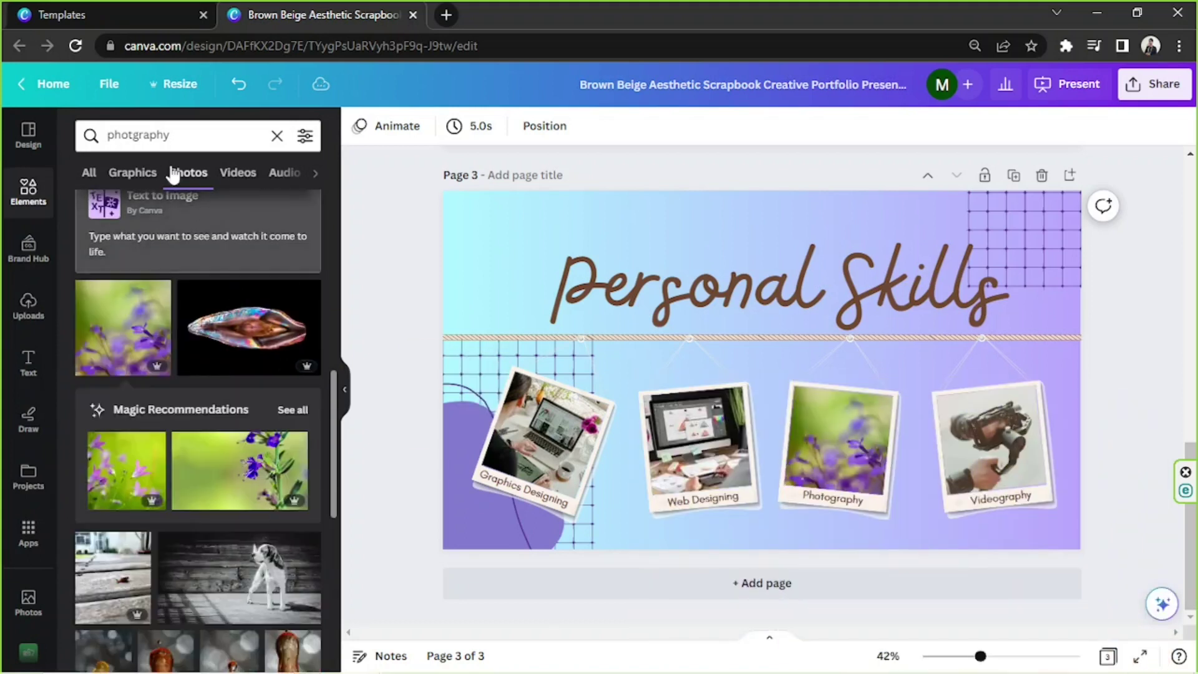
# Step: Search 'videography', put a camera photo in the Videography frame and adjust its crop
pyautogui.click(189, 139)
pyautogui.write('vdei')
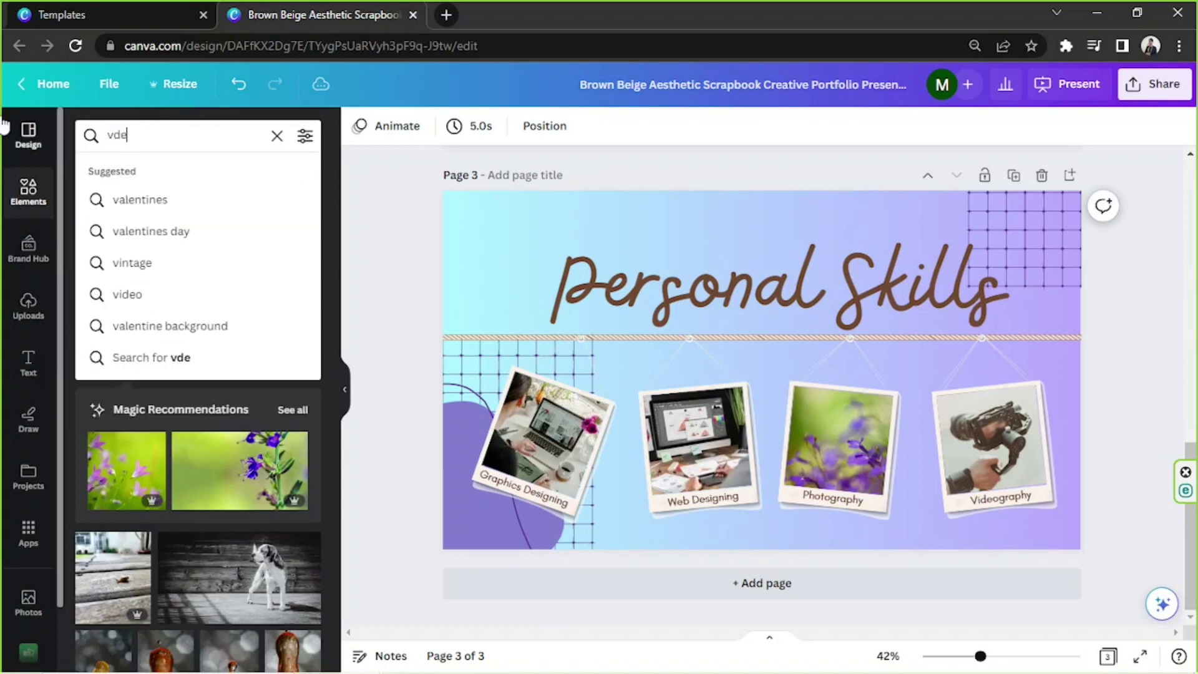
pyautogui.press('BackSpace')
pyautogui.press('BackSpace')
pyautogui.press('BackSpace')
pyautogui.press('BackSpace')
pyautogui.write('videography')
pyautogui.press('Return')
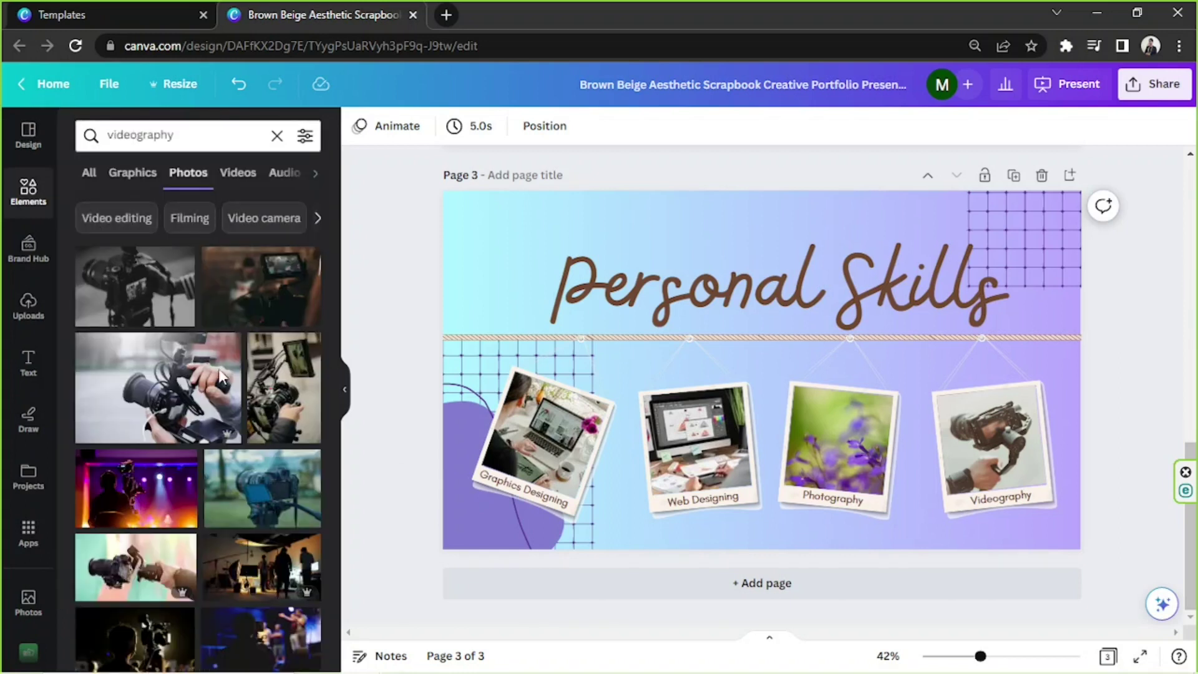
pyautogui.moveTo(154, 382); pyautogui.dragTo(958, 444)
pyautogui.doubleClick(986, 436)
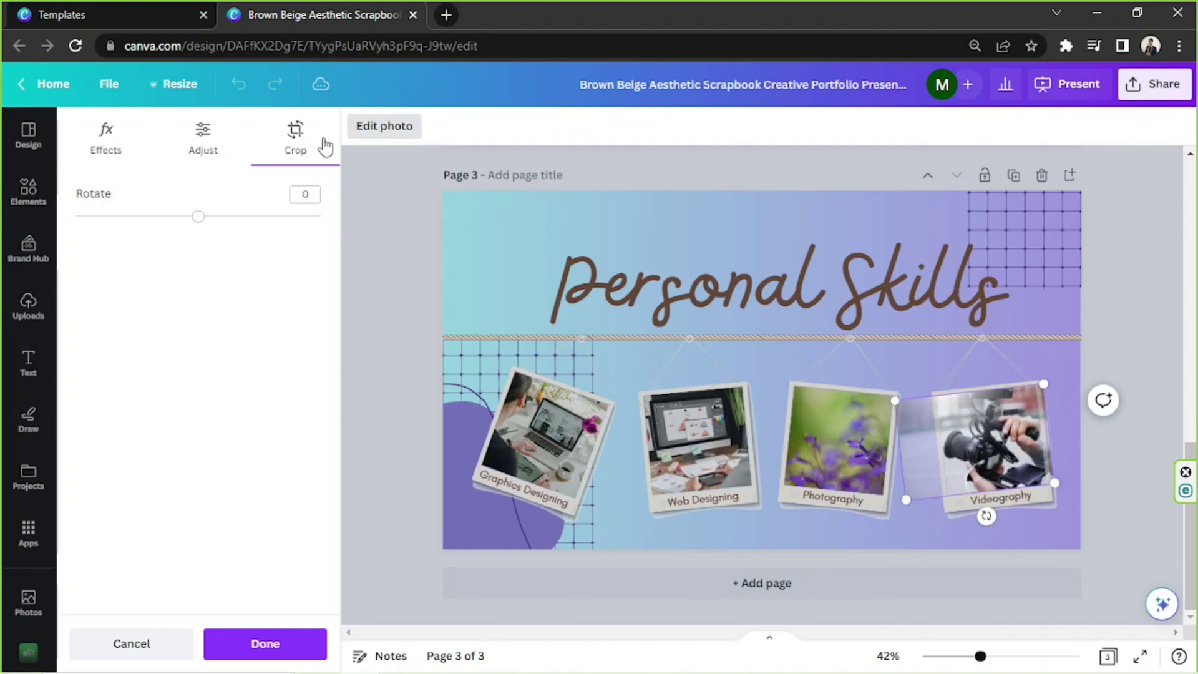
pyautogui.click(264, 643)
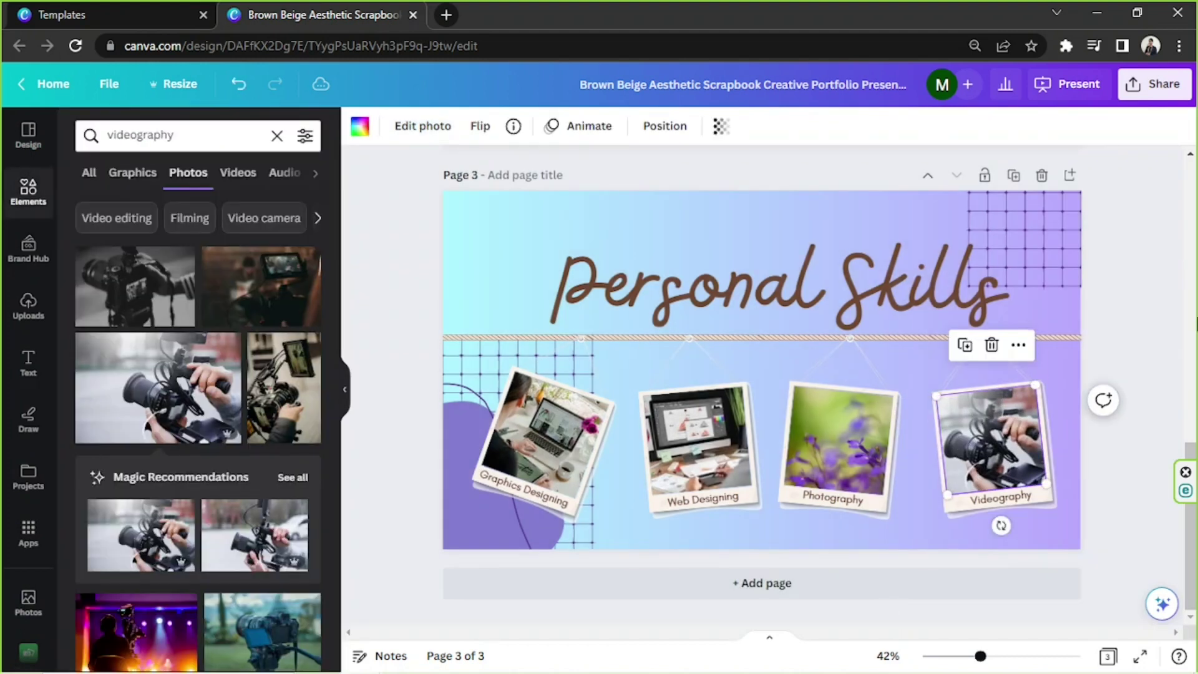
pyautogui.click(1164, 261)
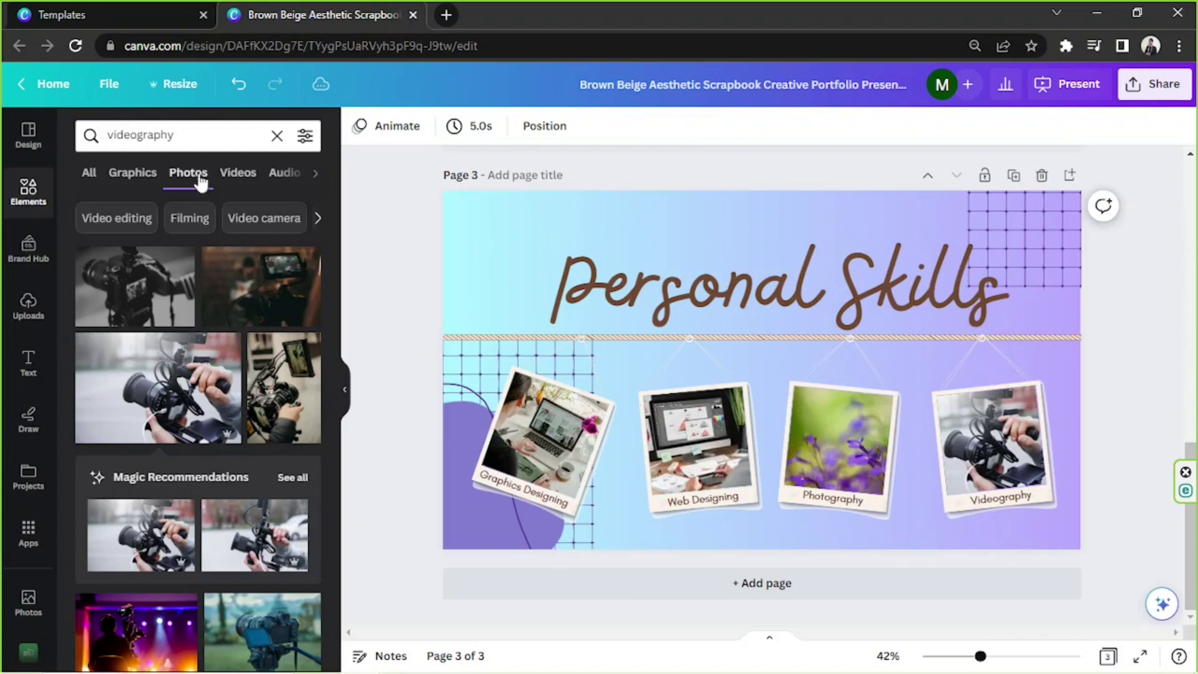
pyautogui.click(28, 188)
pyautogui.click(211, 133)
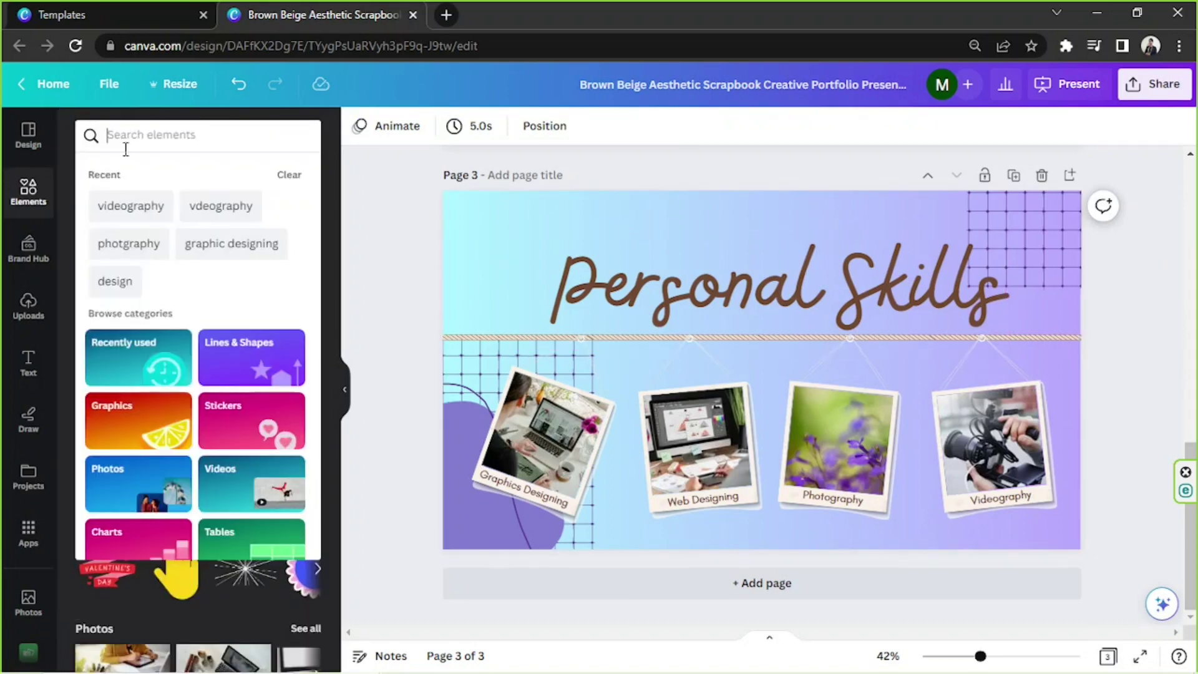
# Step: Add a 'dot' graphic, recolour it purple and place it at page 3's top-right
pyautogui.write('dots')
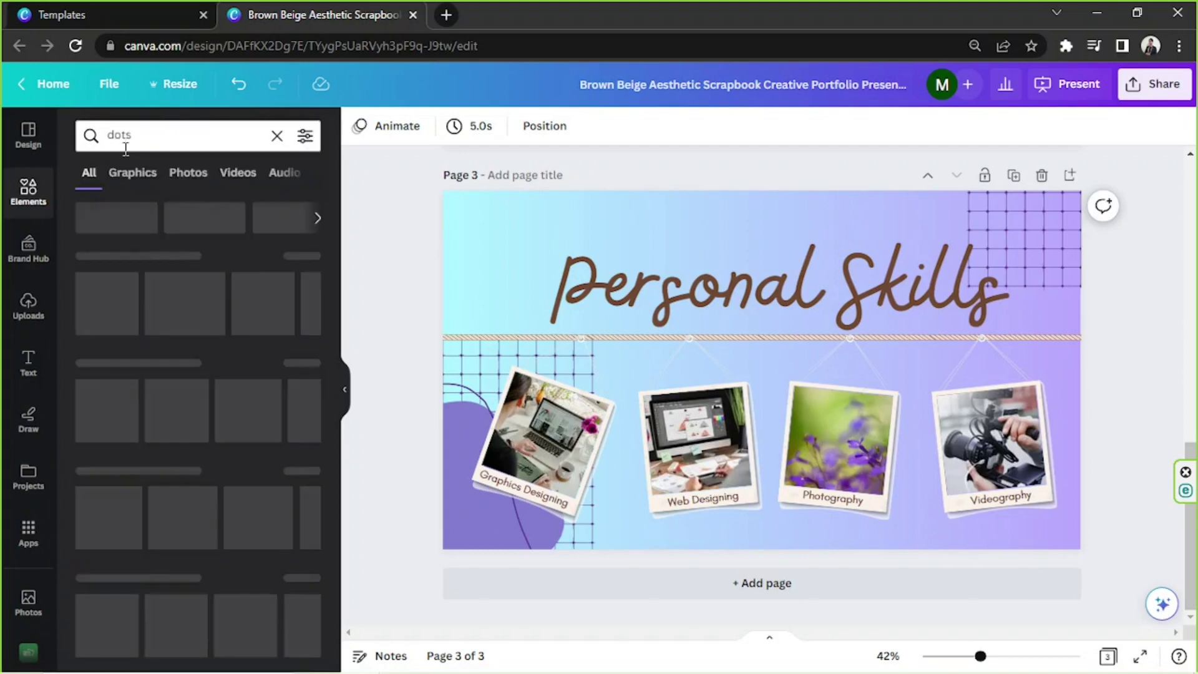
pyautogui.click(128, 175)
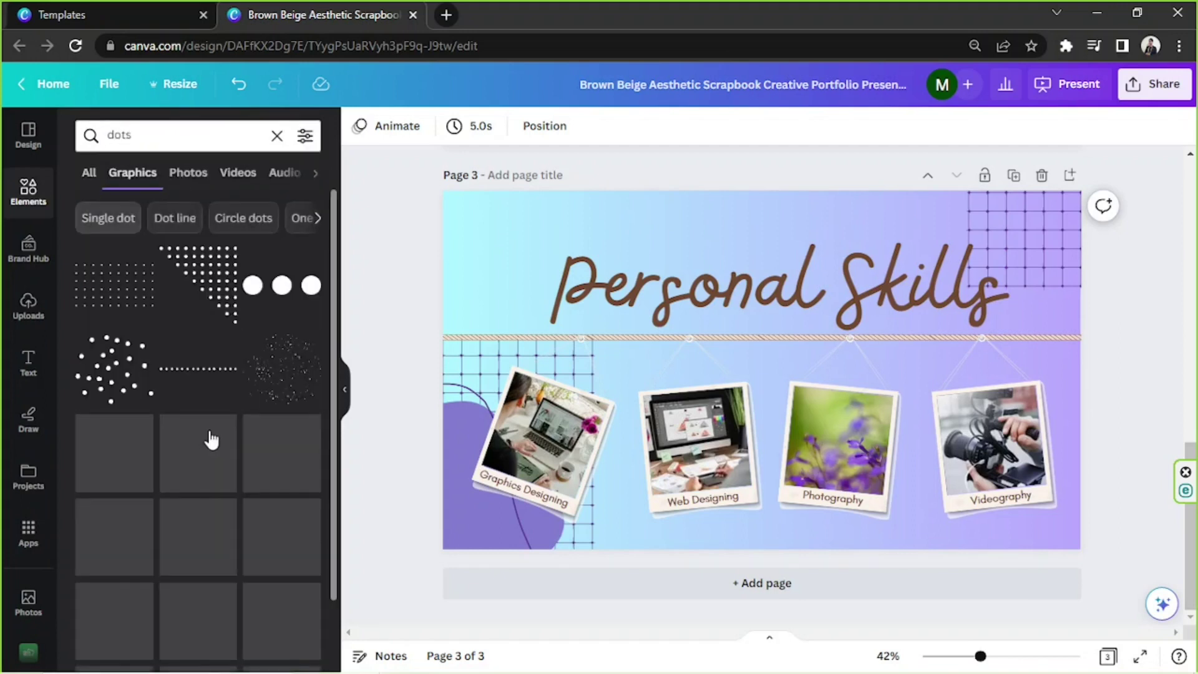
pyautogui.click(212, 439)
pyautogui.click(360, 126)
pyautogui.click(305, 222)
pyautogui.moveTo(711, 332); pyautogui.dragTo(1107, 226)
# Step: Bring the dots forward, place dots along the page bottom, and add a blank page
pyautogui.click(636, 126)
pyautogui.click(133, 166)
pyautogui.moveTo(1060, 268); pyautogui.dragTo(697, 660)
pyautogui.click(1157, 362)
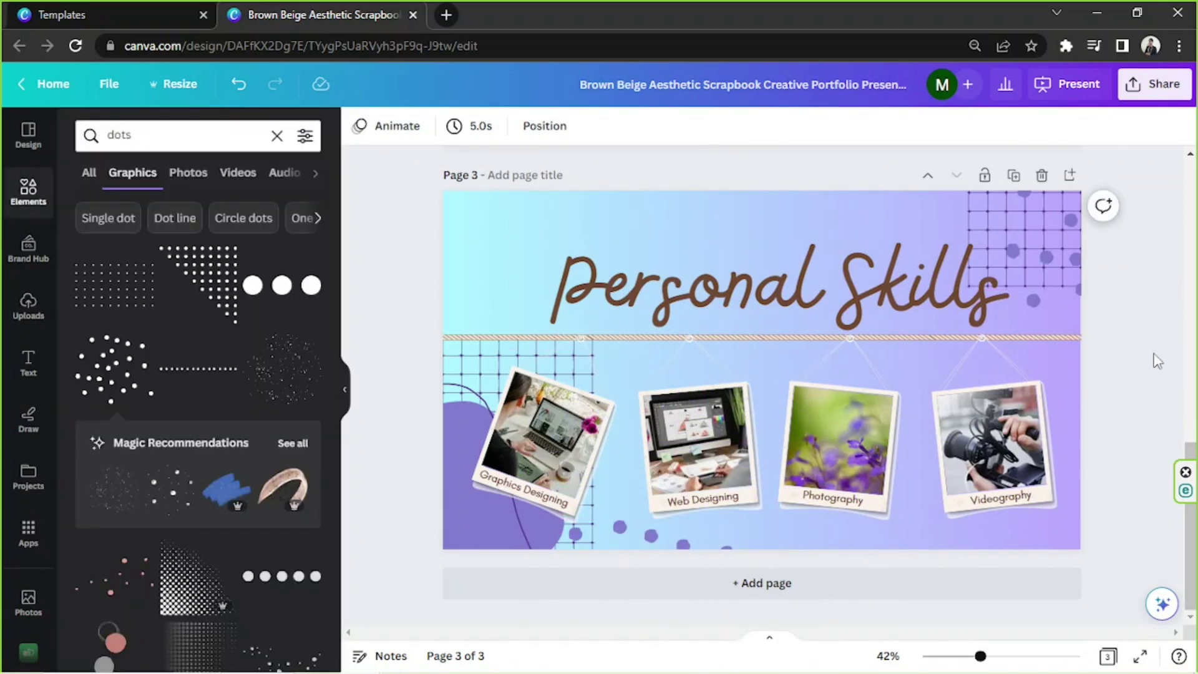
pyautogui.click(762, 585)
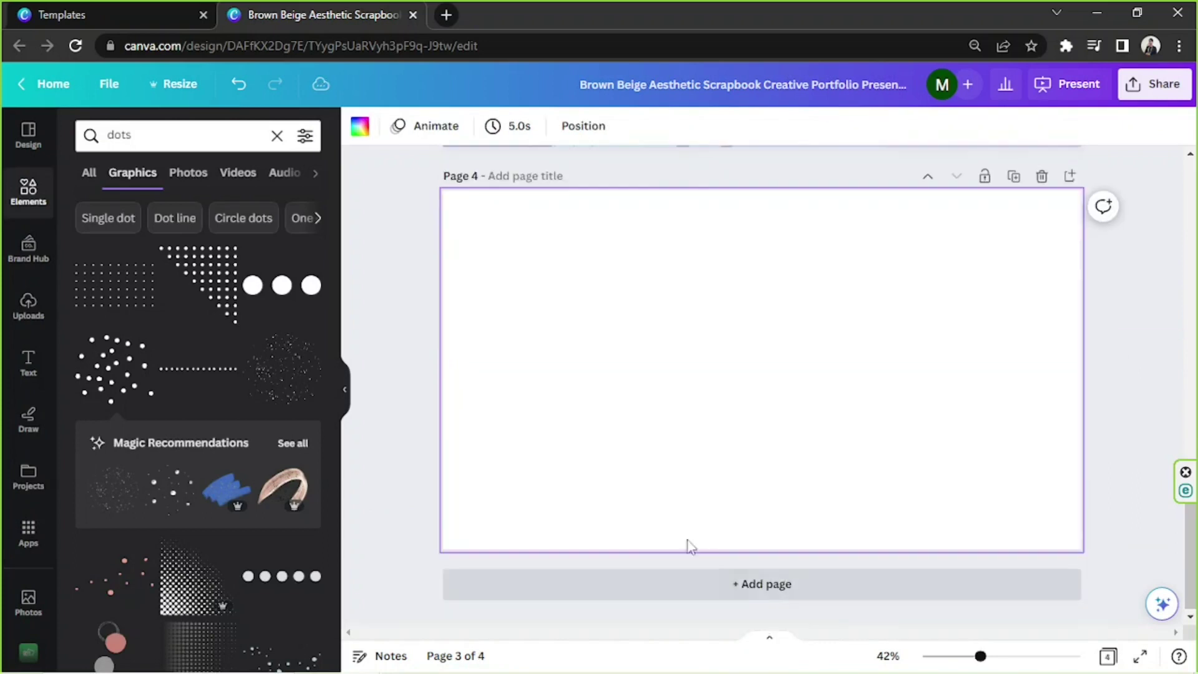
# Step: Apply the template's Education page layout to page 4
pyautogui.click(31, 143)
pyautogui.scroll(-2, 280, 437)
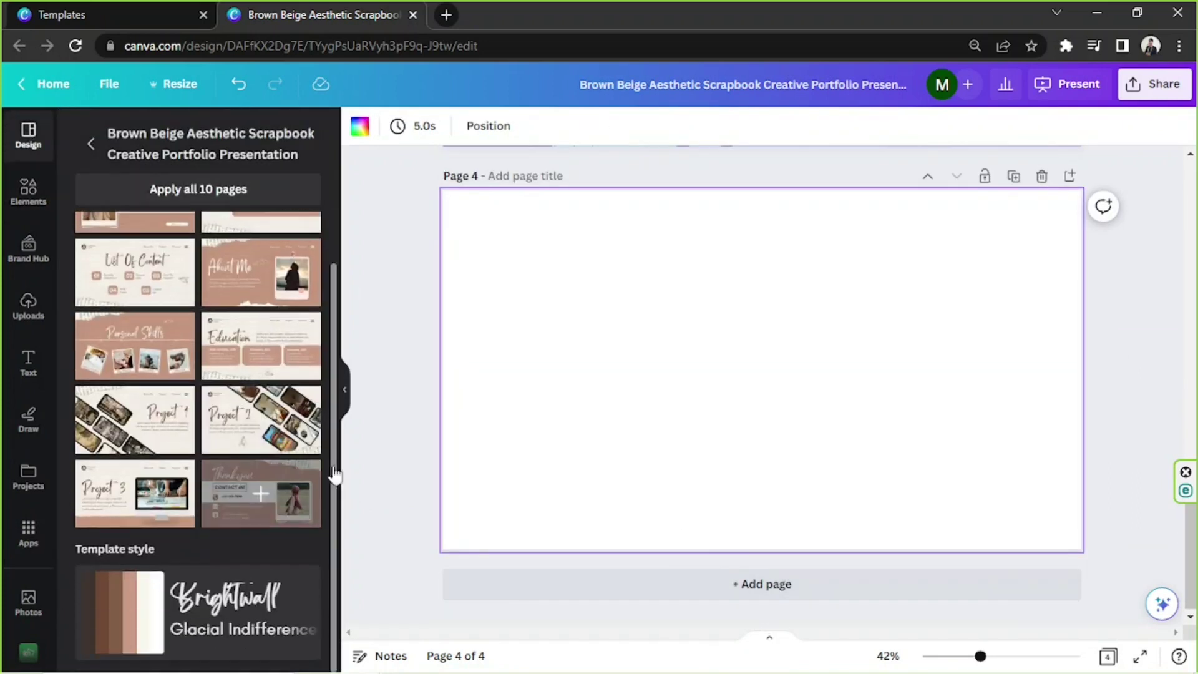
pyautogui.click(245, 353)
pyautogui.scroll(2, 574, 395)
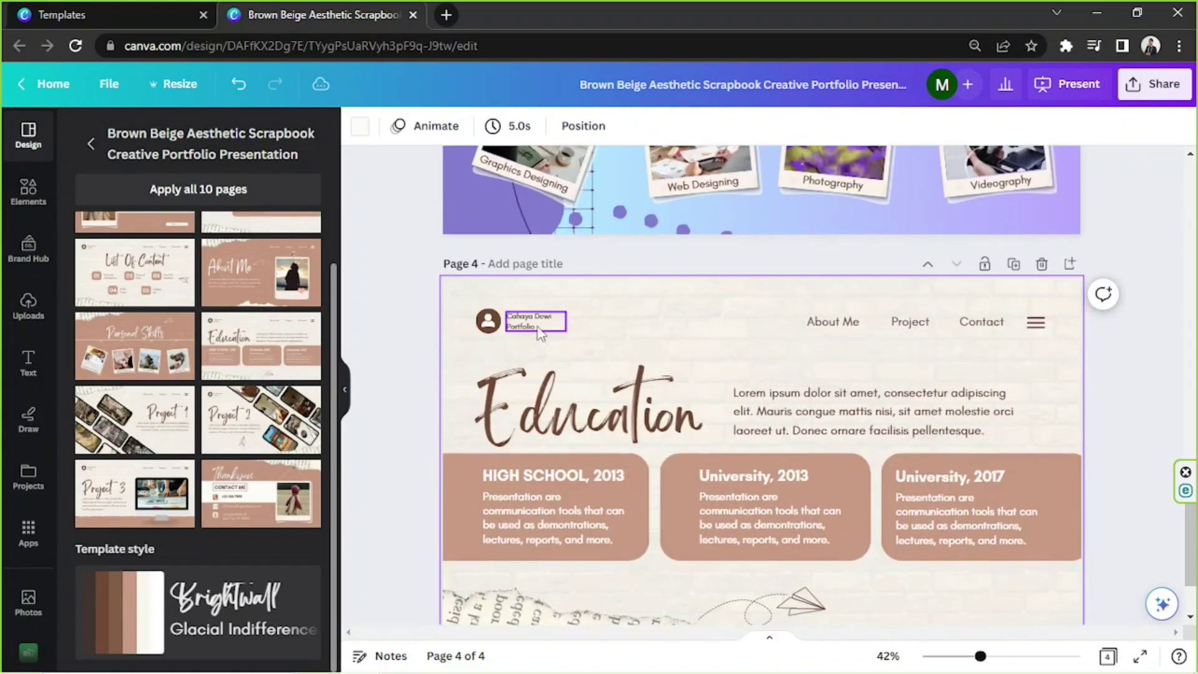
# Step: Delete page 4's header elements, Contact text and cream background
pyautogui.click(538, 327)
pyautogui.press('Delete')
pyautogui.click(489, 320)
pyautogui.press('Delete')
pyautogui.click(833, 321)
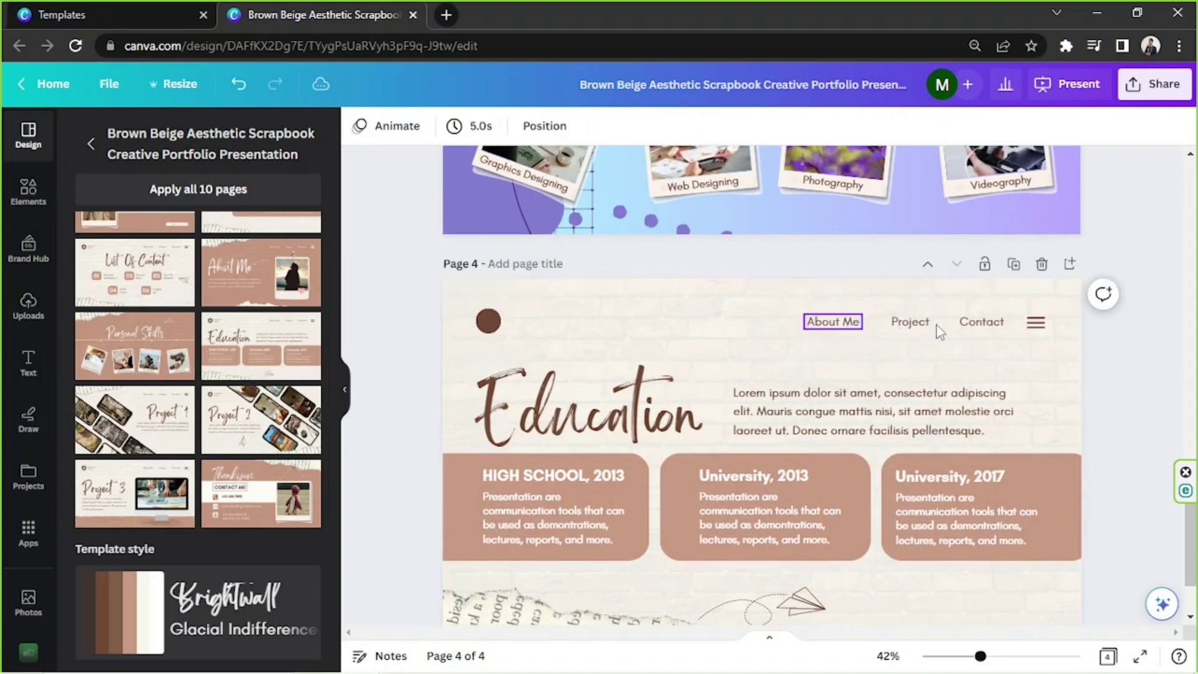
pyautogui.press('Delete')
pyautogui.click(873, 361)
pyautogui.press('Delete')
pyautogui.click(989, 324)
pyautogui.press('Delete')
pyautogui.press('Delete')
pyautogui.scroll(4, 805, 345)
pyautogui.scroll(-5, 804, 345)
# Step: Make the Education card headings and text dark brown
pyautogui.click(599, 318)
pyautogui.moveTo(718, 272)
pyautogui.mouseDown()
pyautogui.moveTo(794, 245)
pyautogui.moveTo(718, 272)
pyautogui.mouseUp()
pyautogui.click(561, 431)
pyautogui.click(599, 126)
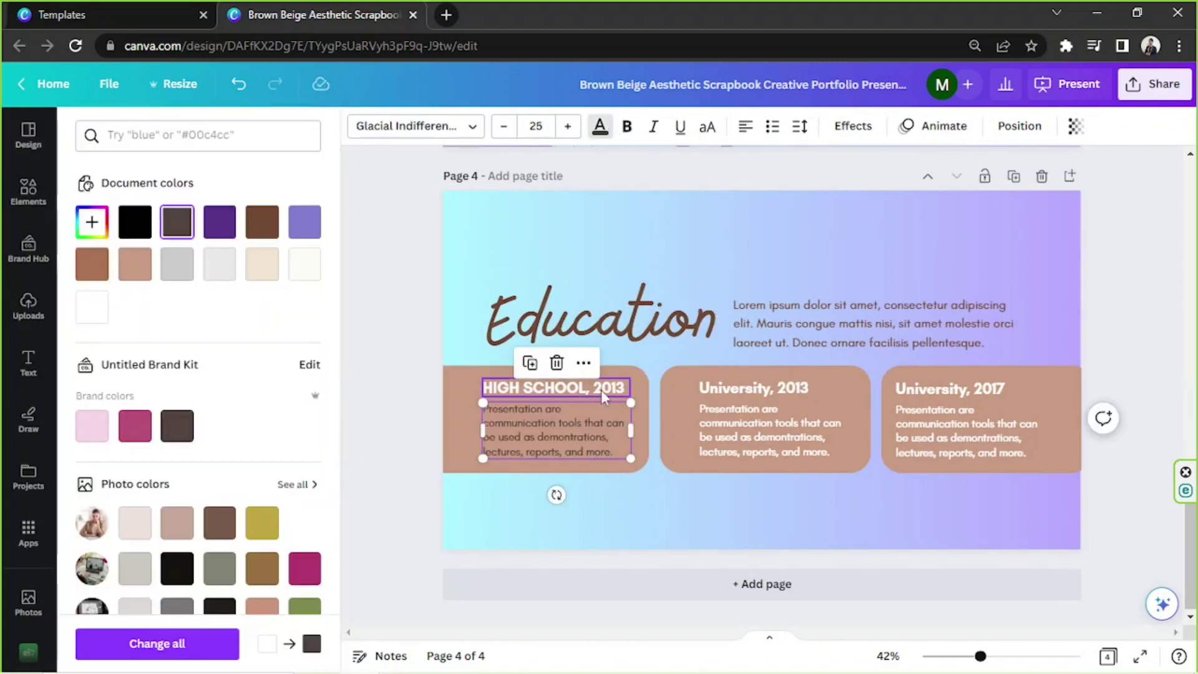
pyautogui.click(177, 222)
pyautogui.click(764, 430)
pyautogui.click(177, 221)
pyautogui.click(967, 430)
# Step: Turn the HIGH SCHOOL, University 2013 and University 2017 cards white
pyautogui.click(642, 375)
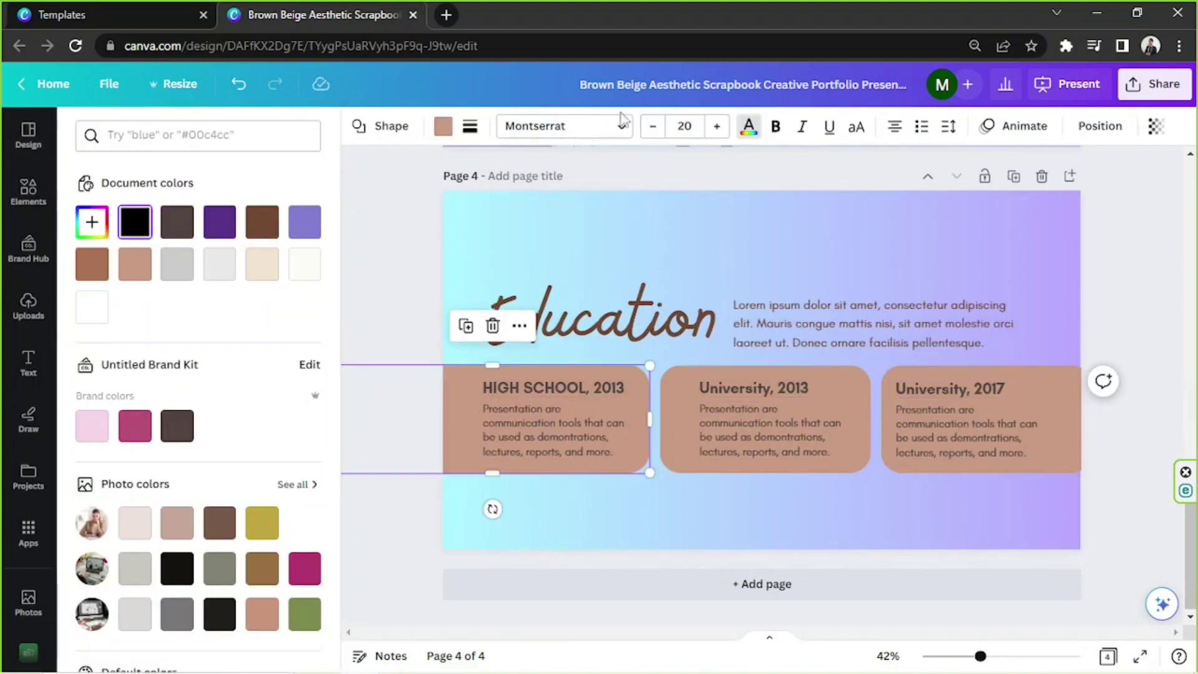
pyautogui.scroll(-5, 206, 374)
pyautogui.click(304, 382)
pyautogui.click(693, 384)
pyautogui.click(305, 382)
pyautogui.click(980, 374)
pyautogui.click(305, 382)
pyautogui.click(1116, 206)
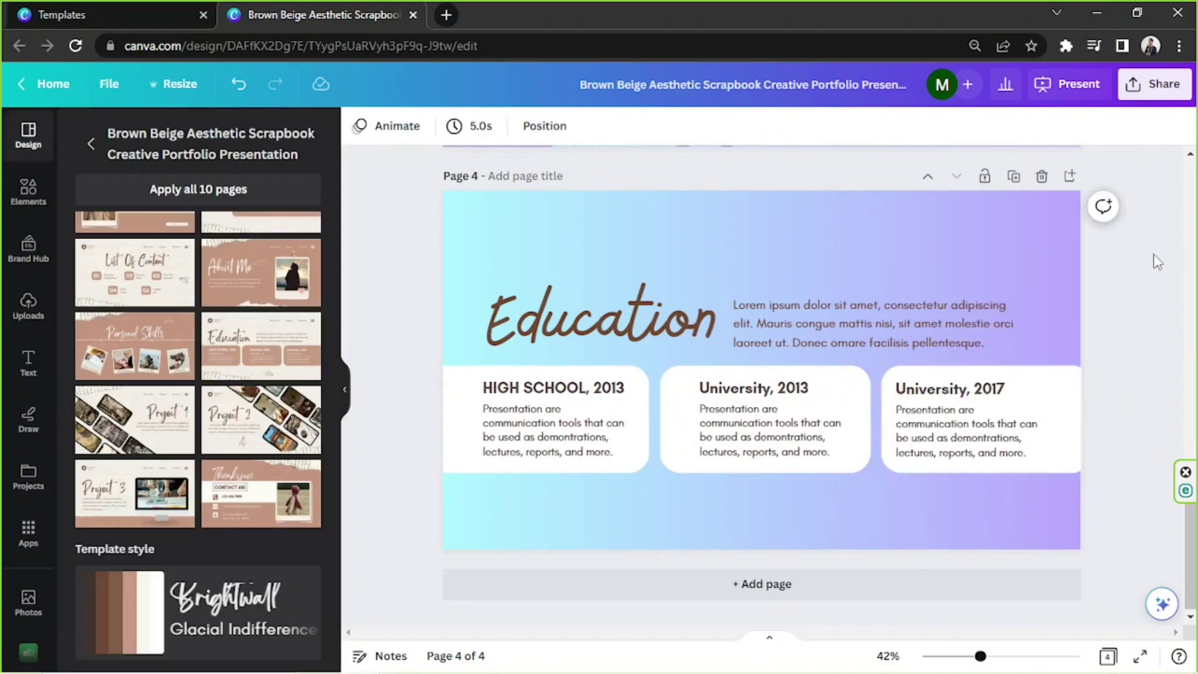
# Step: Adjust the purple blob's layering and paste the grid decoration onto page 4
pyautogui.click(482, 407)
pyautogui.click(689, 125)
pyautogui.click(599, 312)
pyautogui.moveTo(599, 312); pyautogui.dragTo(1008, 203)
pyautogui.hotkey('ctrl', 'z')
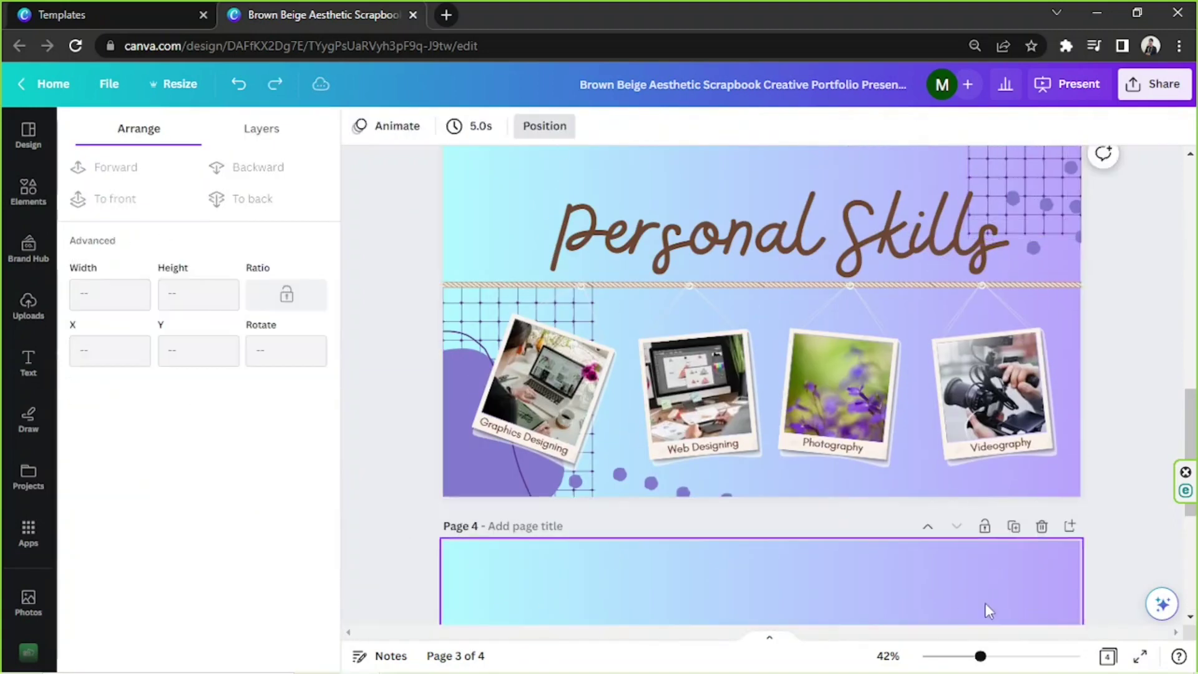
pyautogui.scroll(-4, 985, 603)
pyautogui.click(1024, 361)
pyautogui.hotkey('ctrl', 'y')
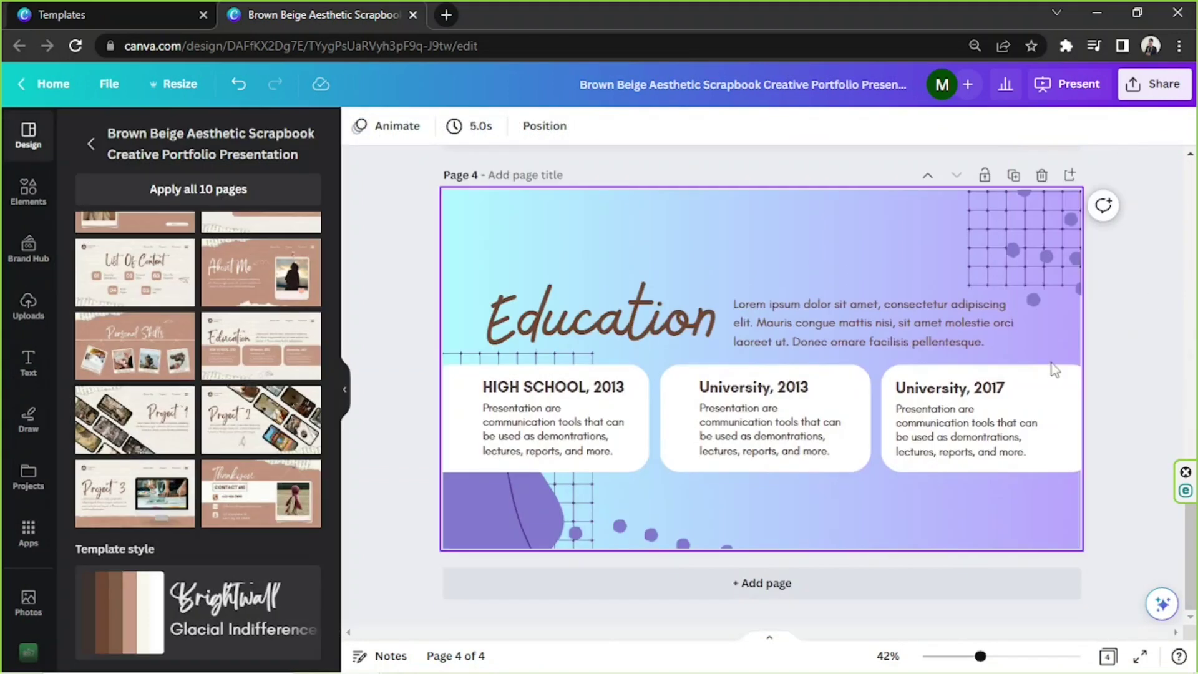
# Step: Add a fifth page with the Project 1 layout, removing its background photo and torn-paper decoration
pyautogui.click(605, 594)
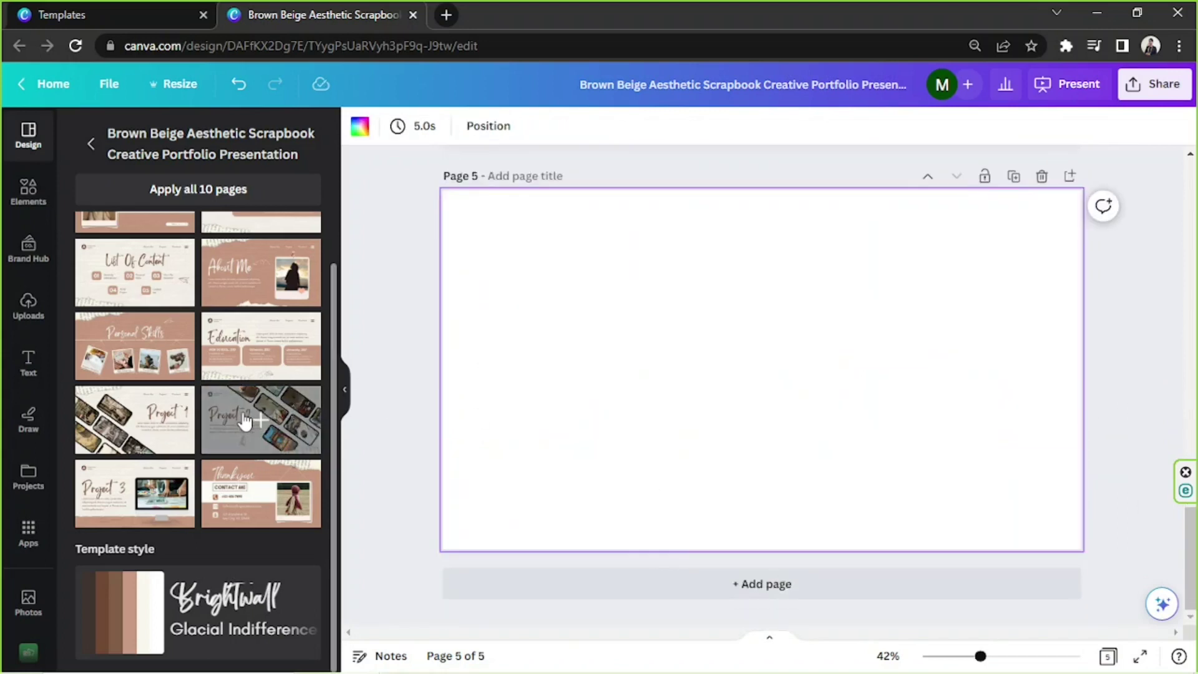
pyautogui.click(149, 419)
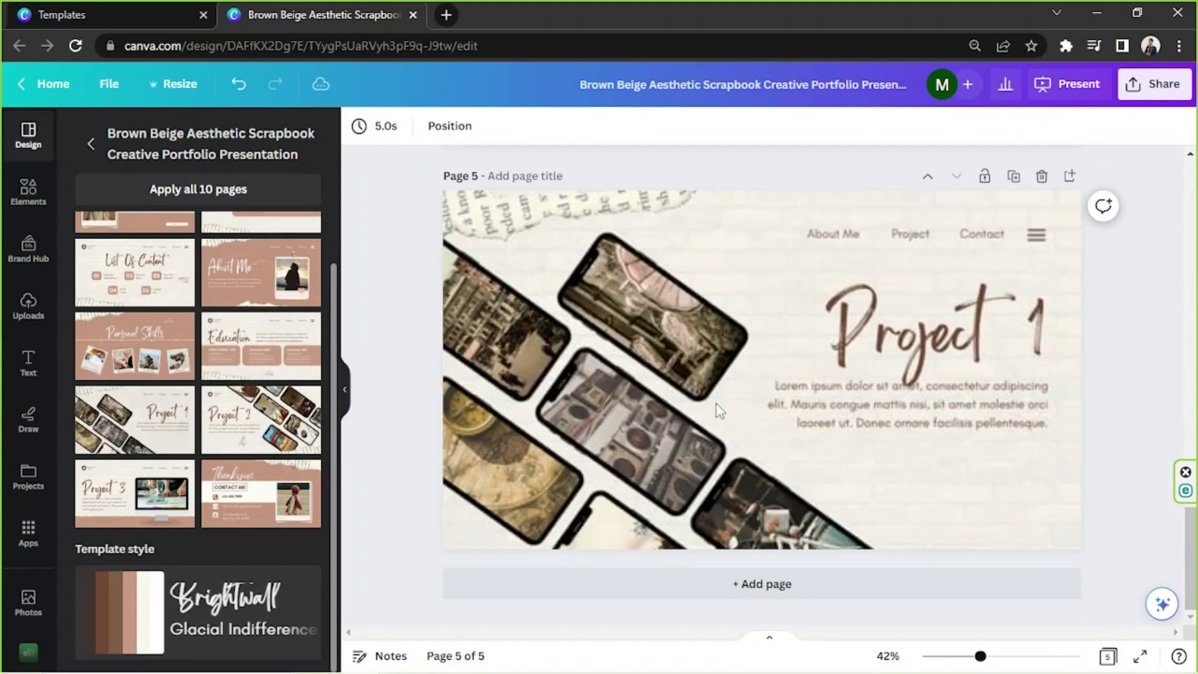
pyautogui.scroll(2, 740, 379)
pyautogui.click(762, 300)
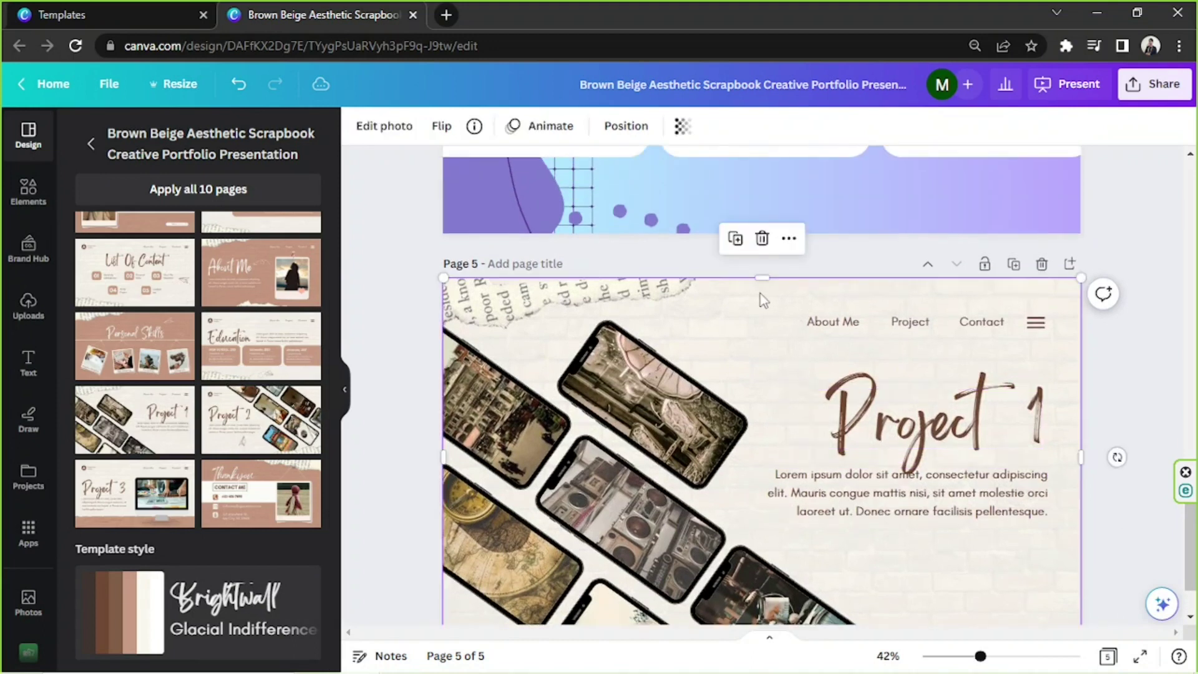
pyautogui.press('Delete')
pyautogui.click(663, 310)
pyautogui.press('Delete')
# Step: Give page 5 the same aqua-violet gradient background as page 4
pyautogui.scroll(-2, 1016, 427)
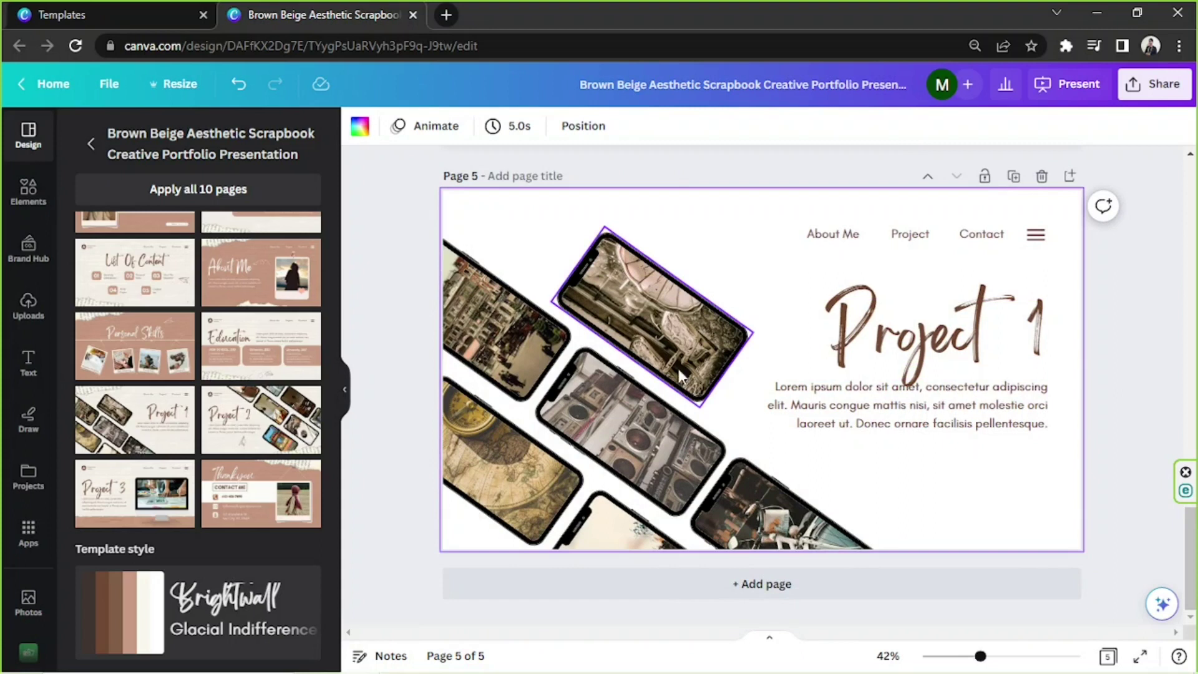
pyautogui.scroll(3, 529, 411)
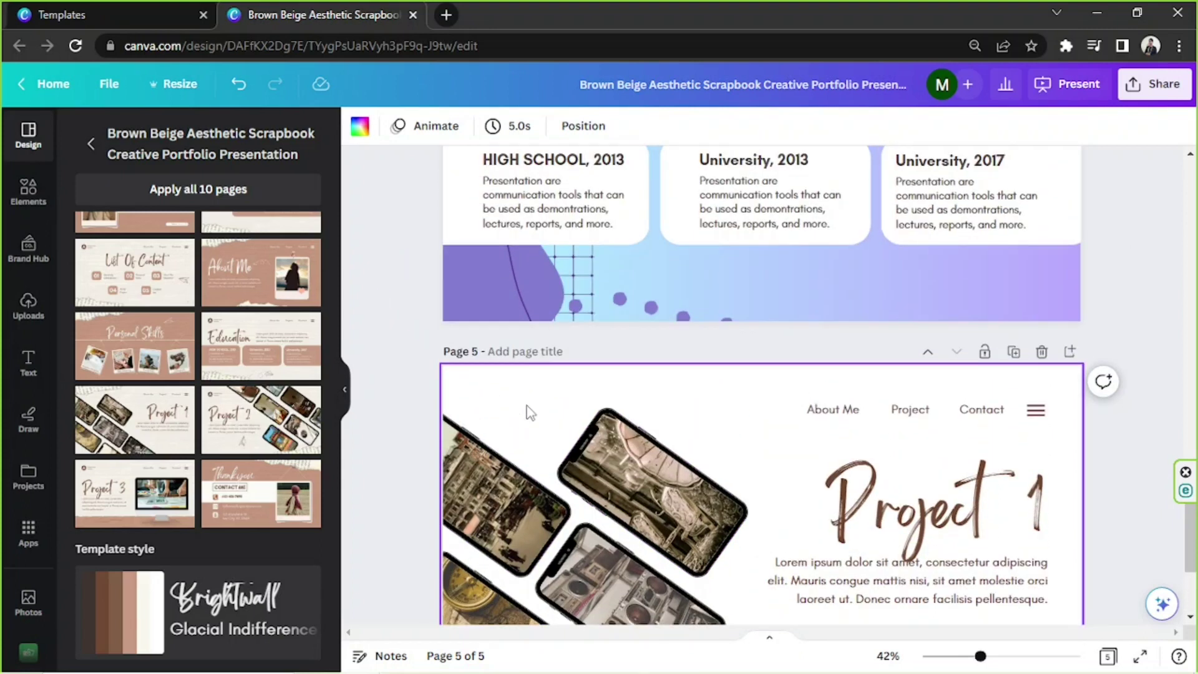
pyautogui.scroll(3, 528, 411)
pyautogui.scroll(-3, 754, 342)
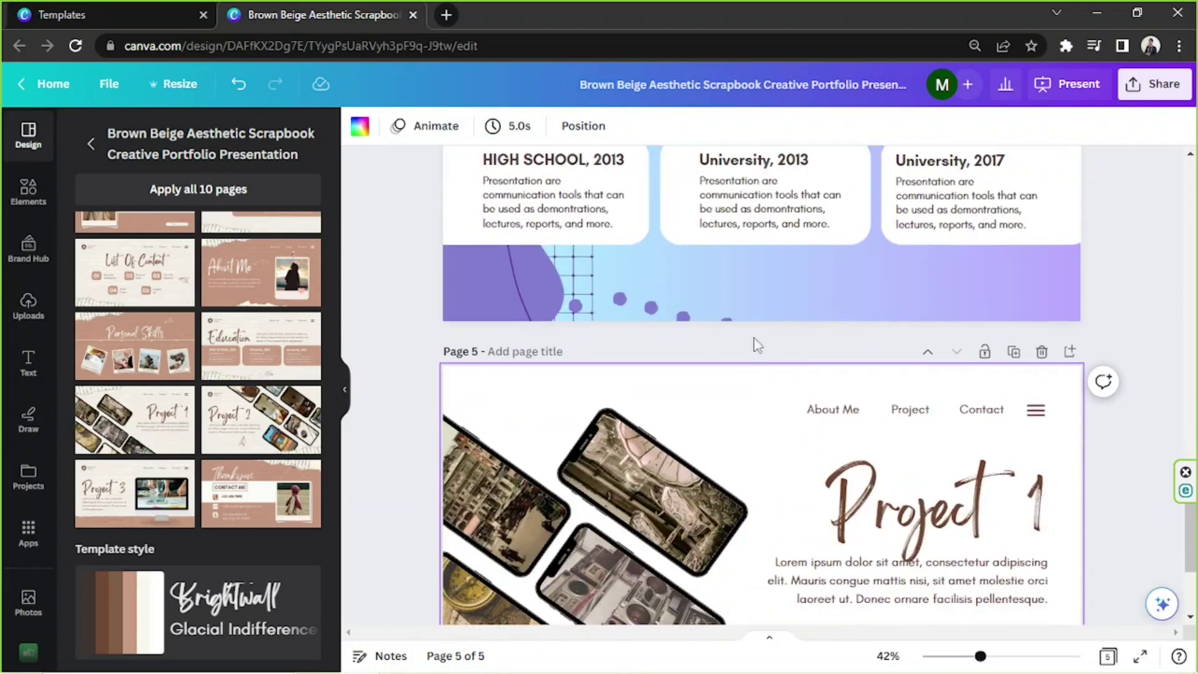
pyautogui.click(817, 277)
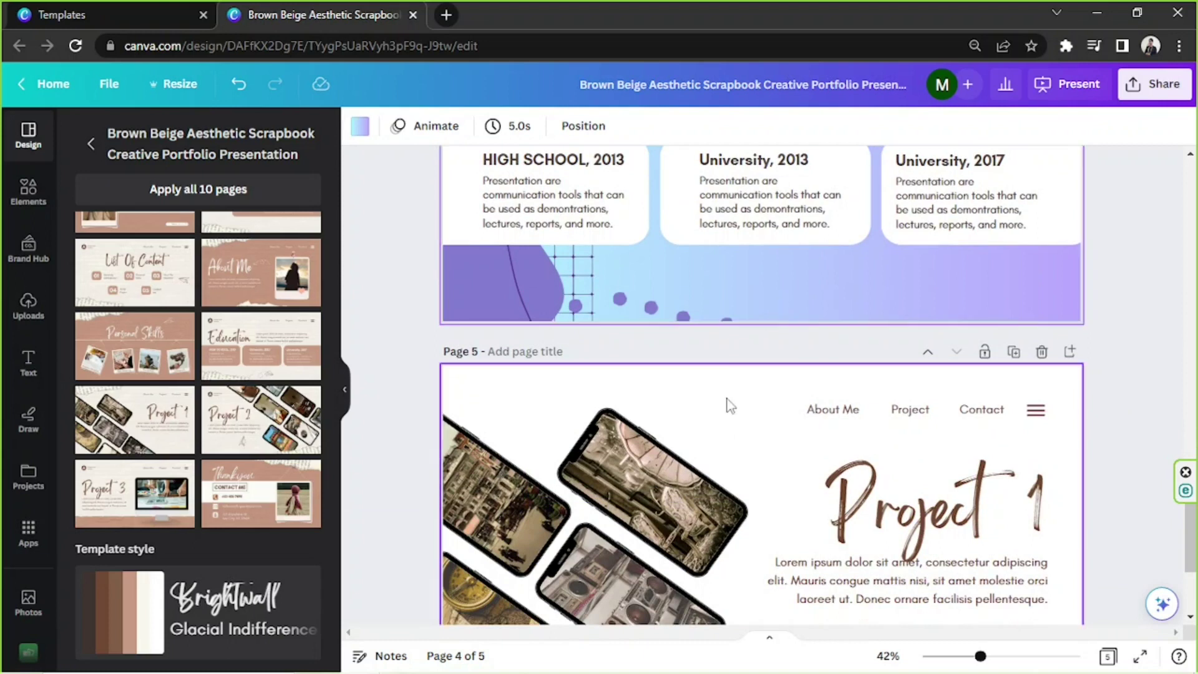
pyautogui.click(729, 403)
# Step: Copy the Education heading's style onto the Project 1 title
pyautogui.scroll(-3, 611, 368)
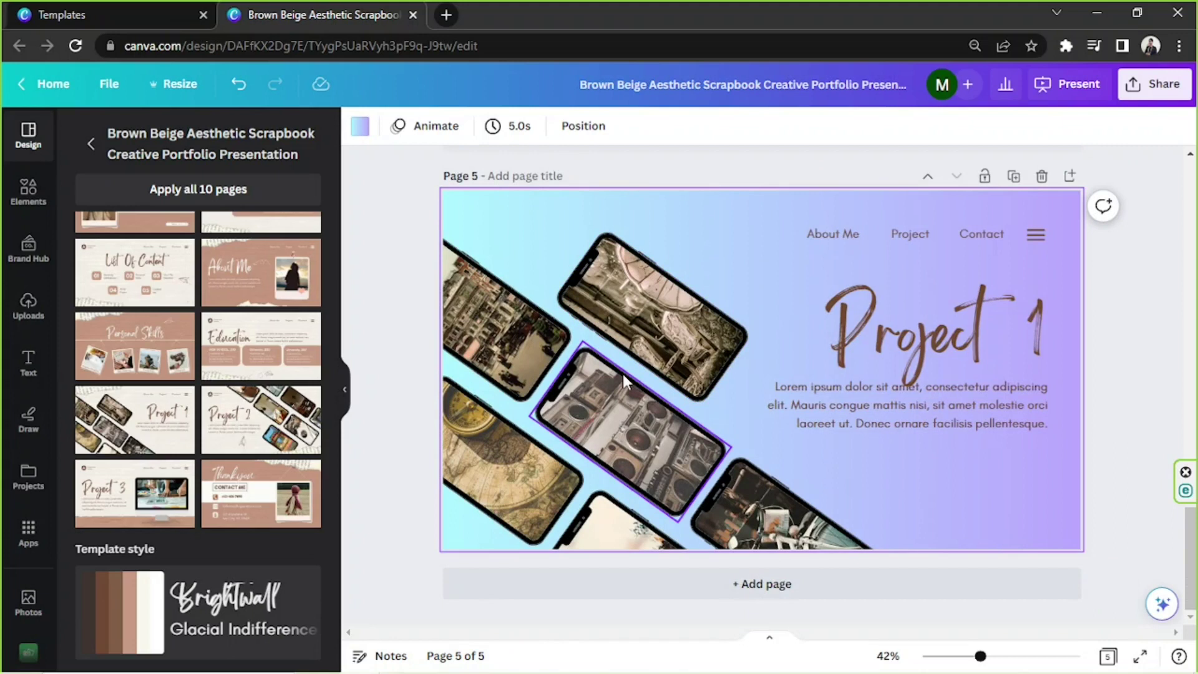
pyautogui.scroll(7, 624, 372)
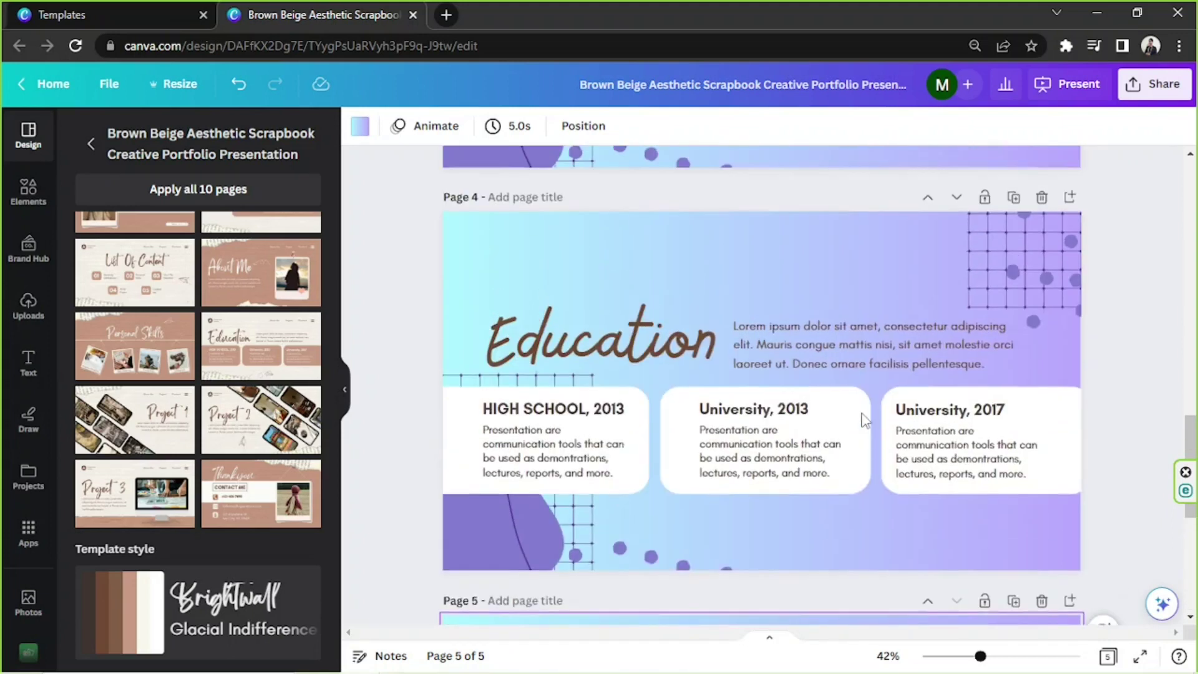
pyautogui.click(693, 362)
pyautogui.scroll(-4, 699, 359)
pyautogui.scroll(4, 699, 356)
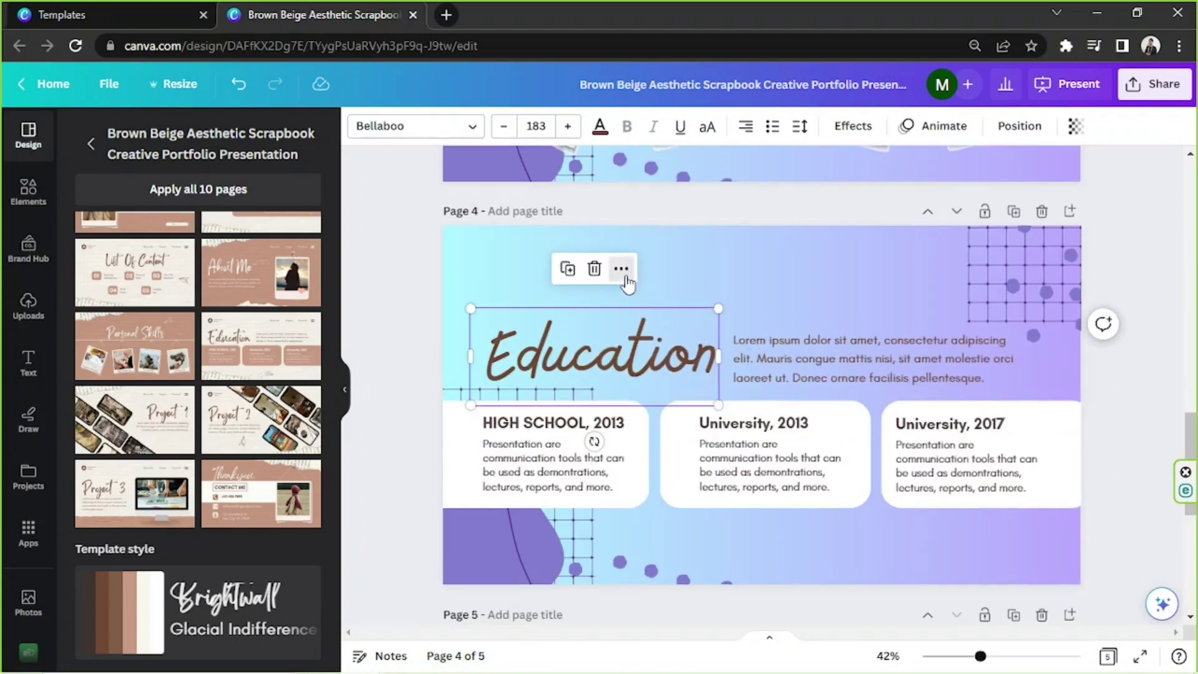
pyautogui.click(620, 268)
pyautogui.click(693, 212)
pyautogui.scroll(-4, 942, 443)
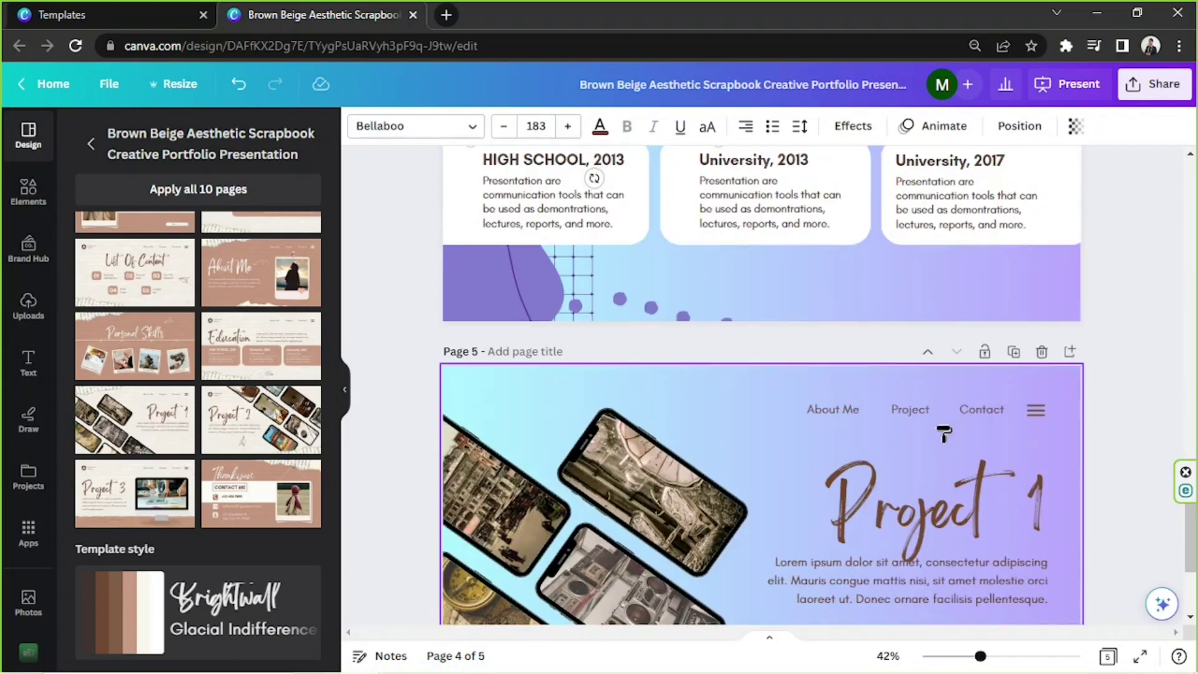
pyautogui.click(904, 514)
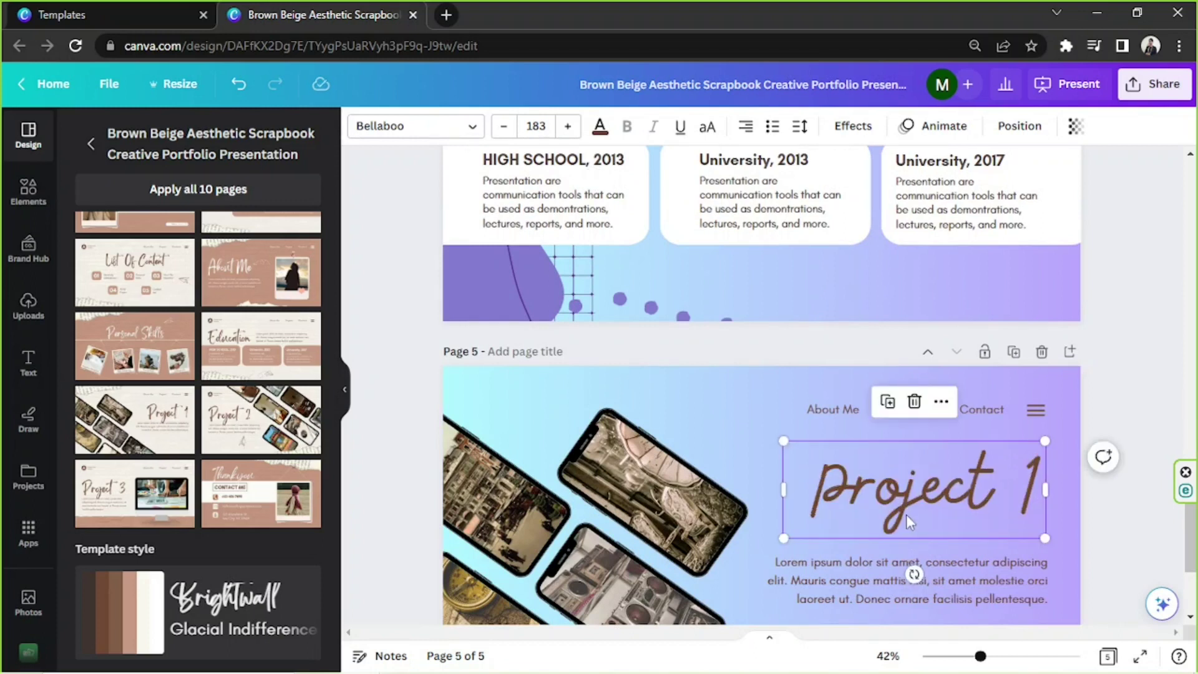
# Step: Delete the About Me, Project and Contact links and the three-line menu graphic
pyautogui.click(912, 422)
pyautogui.click(833, 409)
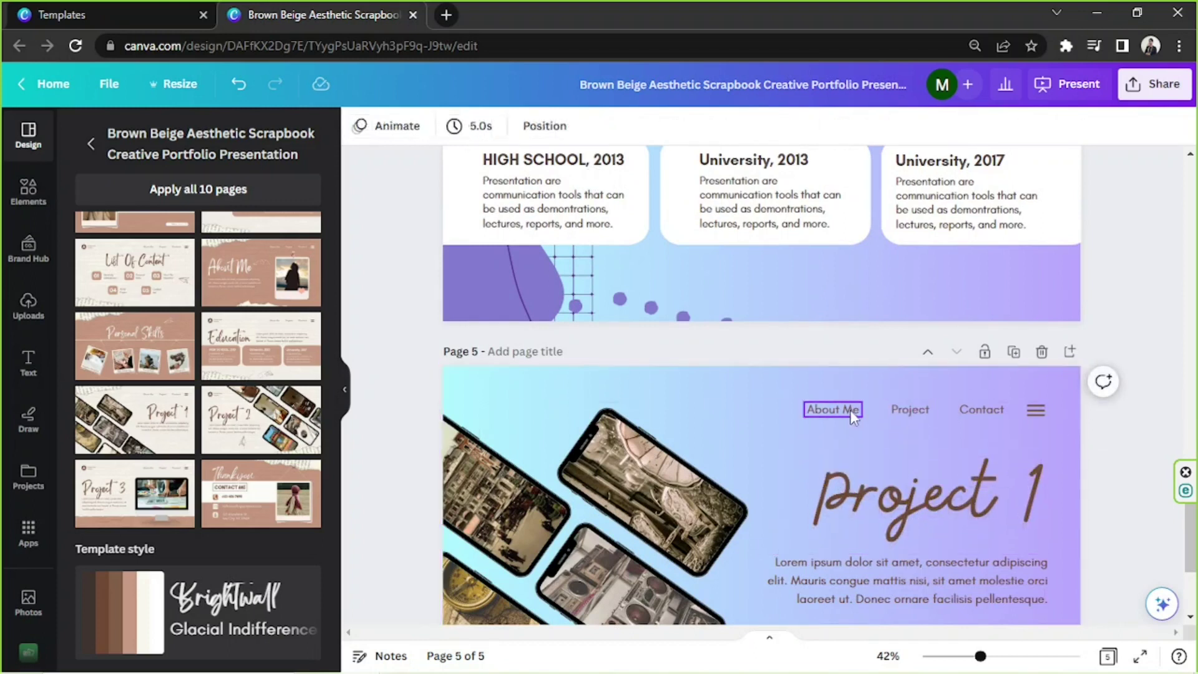
pyautogui.press('Delete')
pyautogui.click(909, 409)
pyautogui.press('Delete')
pyautogui.click(963, 411)
pyautogui.press('Delete')
pyautogui.click(1034, 410)
pyautogui.press('Delete')
# Step: Check the Project 1 heading, Lorem ipsum paragraph and the four phone images
pyautogui.scroll(-2, 1029, 410)
pyautogui.click(956, 496)
pyautogui.scroll(-2, 961, 437)
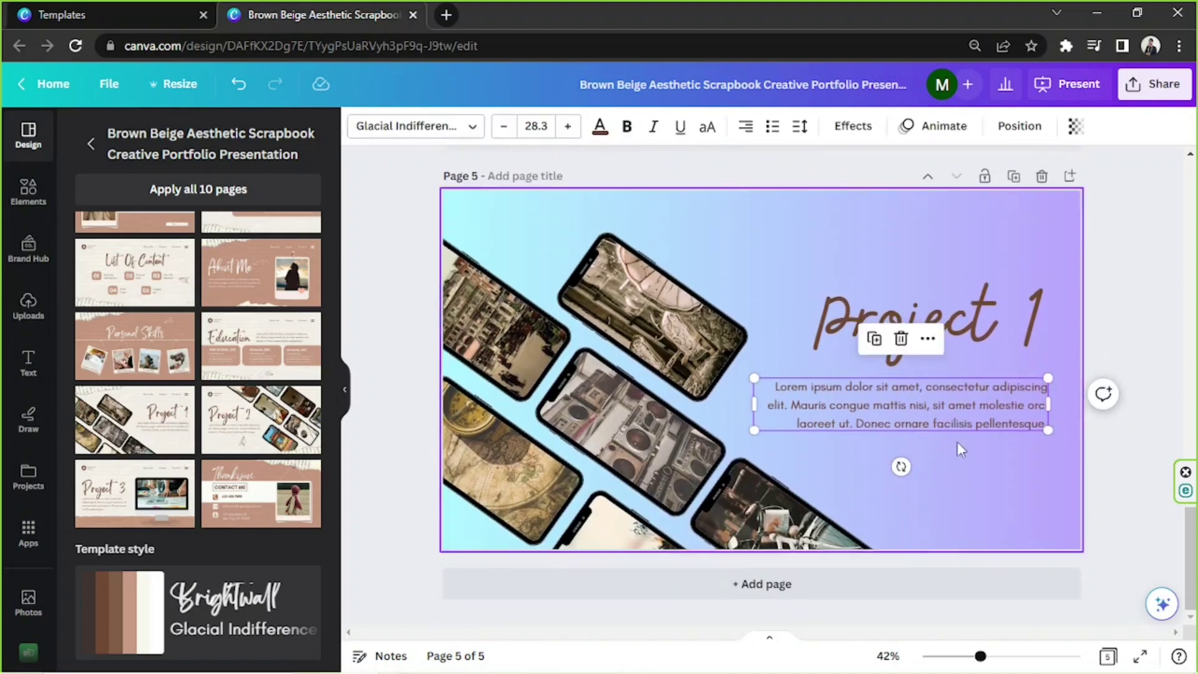
pyautogui.click(952, 348)
pyautogui.click(954, 384)
pyautogui.click(958, 365)
pyautogui.click(970, 384)
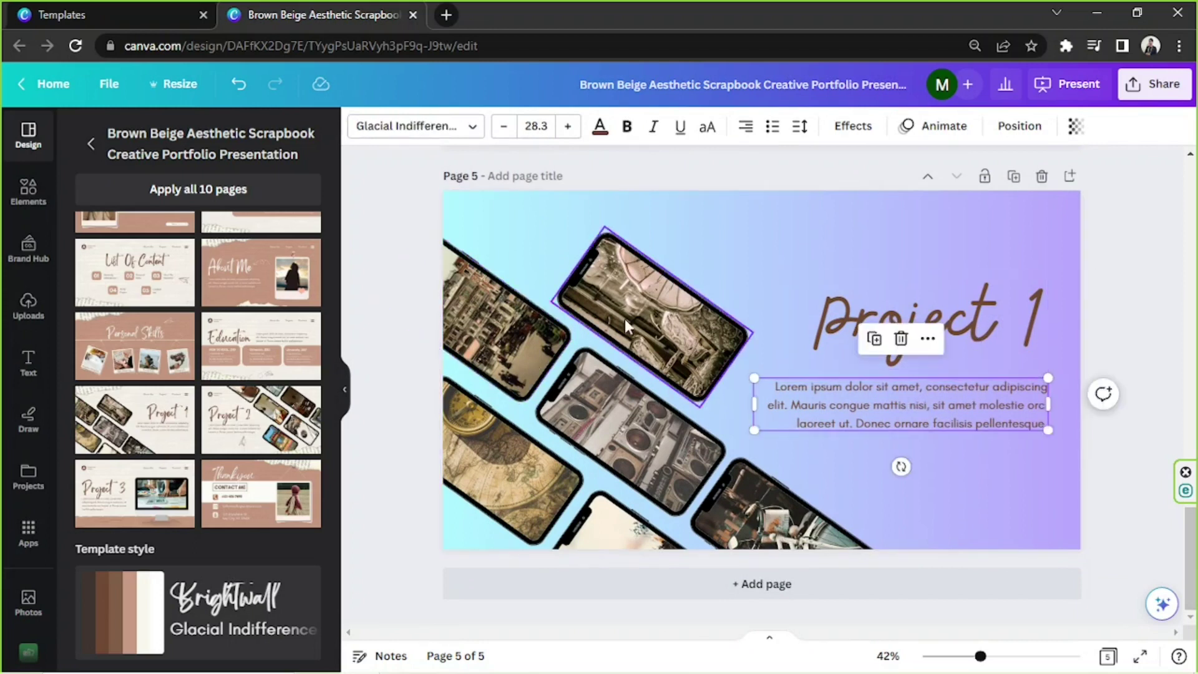
pyautogui.click(511, 452)
pyautogui.click(612, 432)
pyautogui.click(780, 493)
pyautogui.click(630, 540)
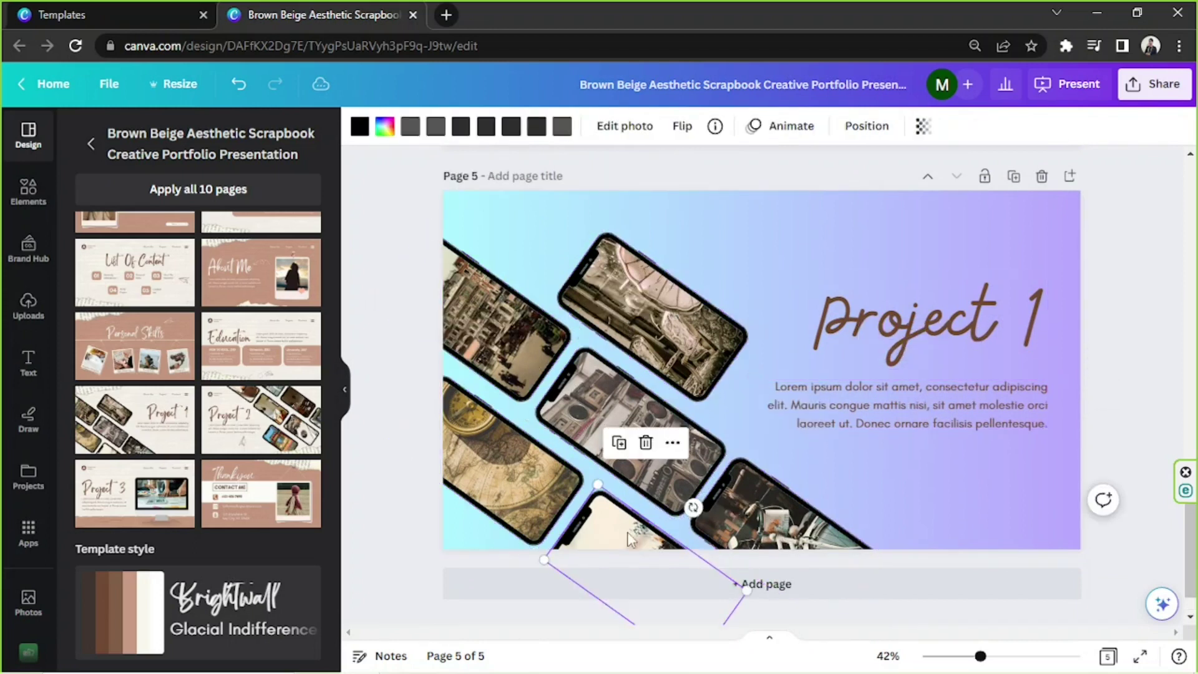
# Step: Move the grid decoration up and to the left, then deselect everything
pyautogui.scroll(5, 570, 425)
pyautogui.scroll(-4, 570, 425)
pyautogui.scroll(3, 1047, 202)
pyautogui.click(1028, 200)
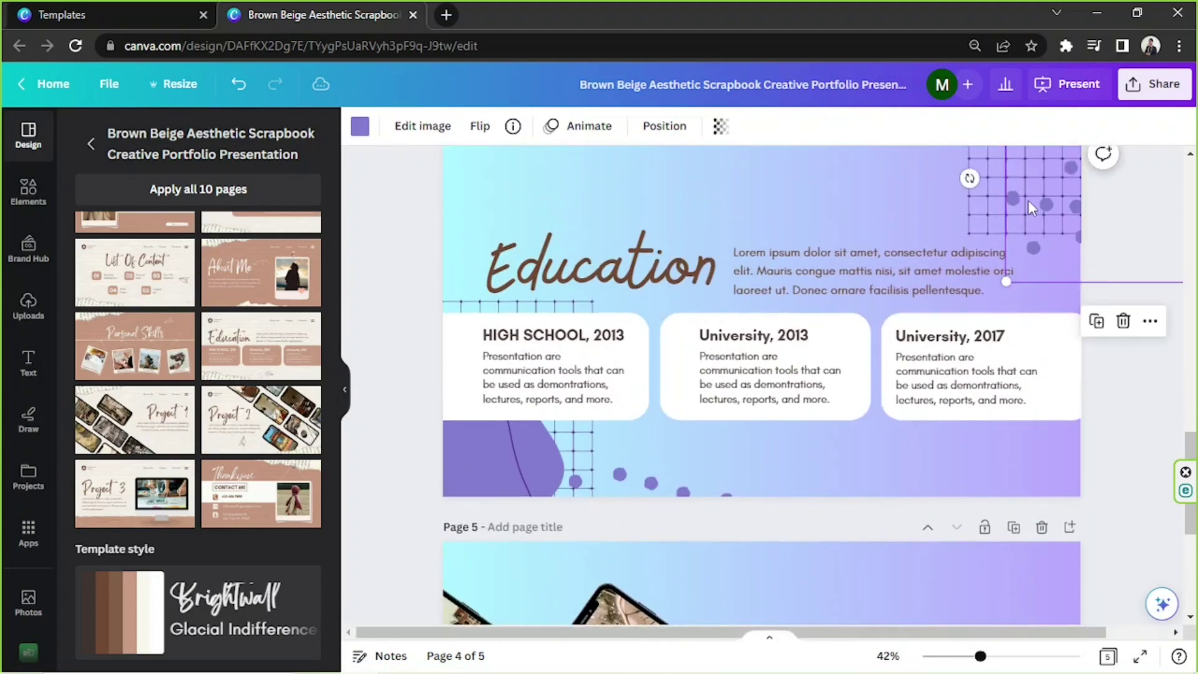
pyautogui.moveTo(978, 196); pyautogui.dragTo(941, 158)
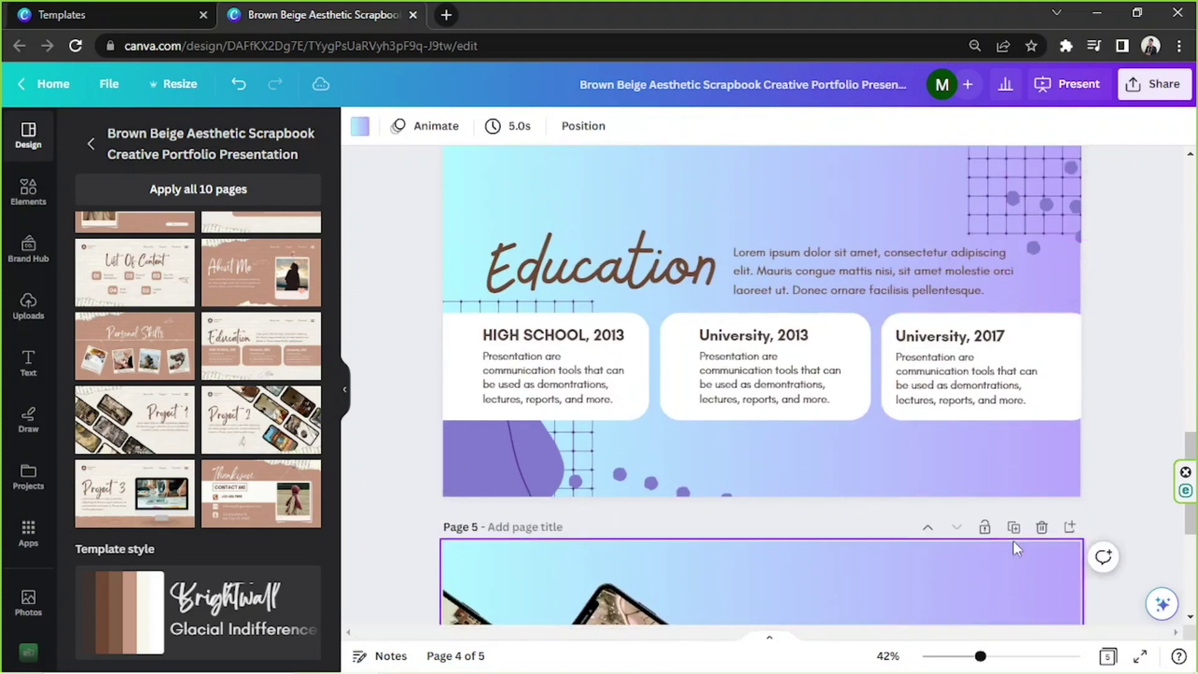
pyautogui.scroll(-2, 1053, 320)
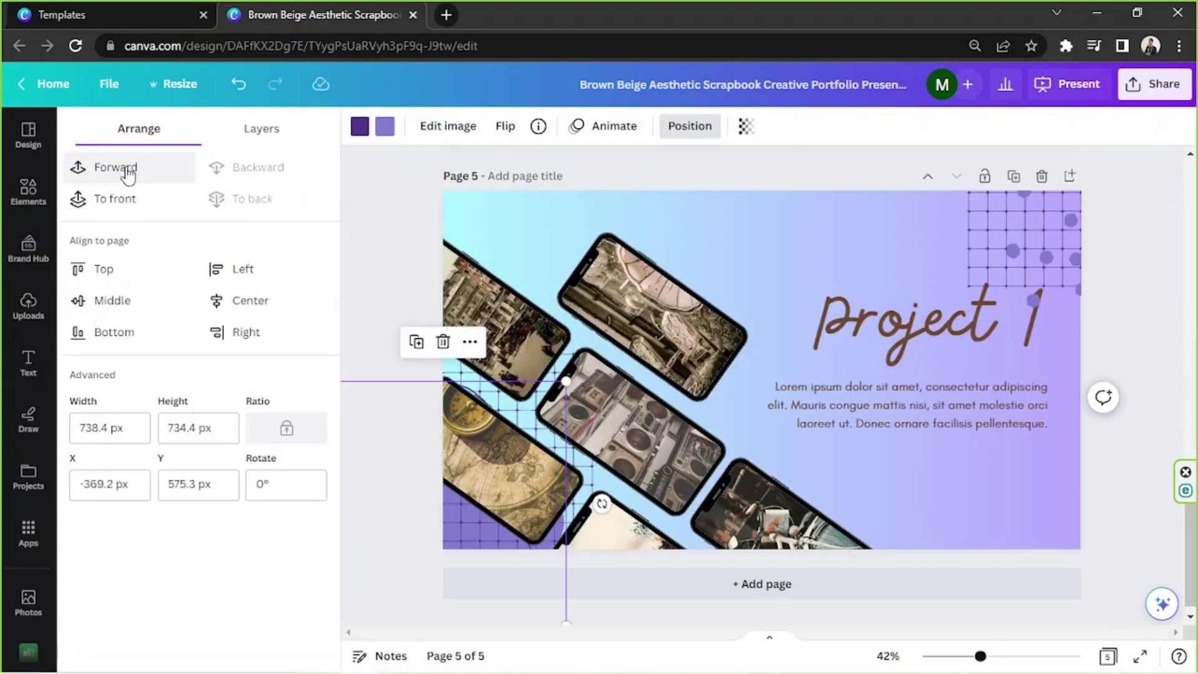
pyautogui.press('Tab')
pyautogui.press('Escape')
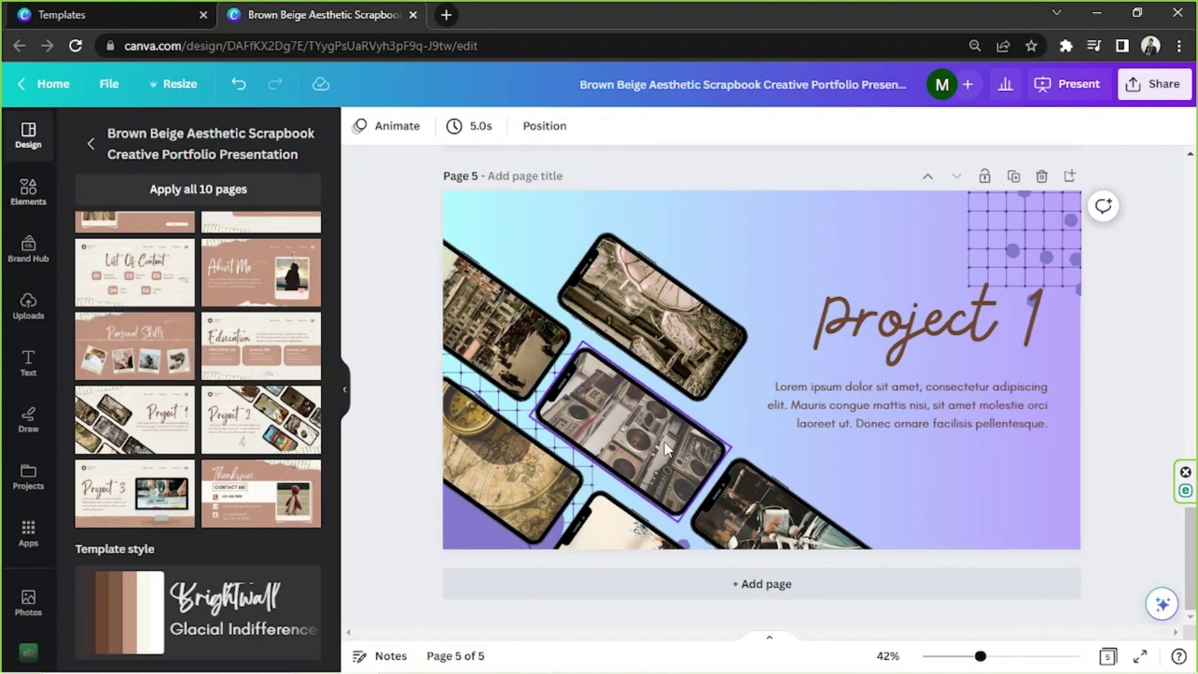
# Step: Add a text box reading 'Your Name' in white, with the view zoomed to 56%
pyautogui.click(753, 270)
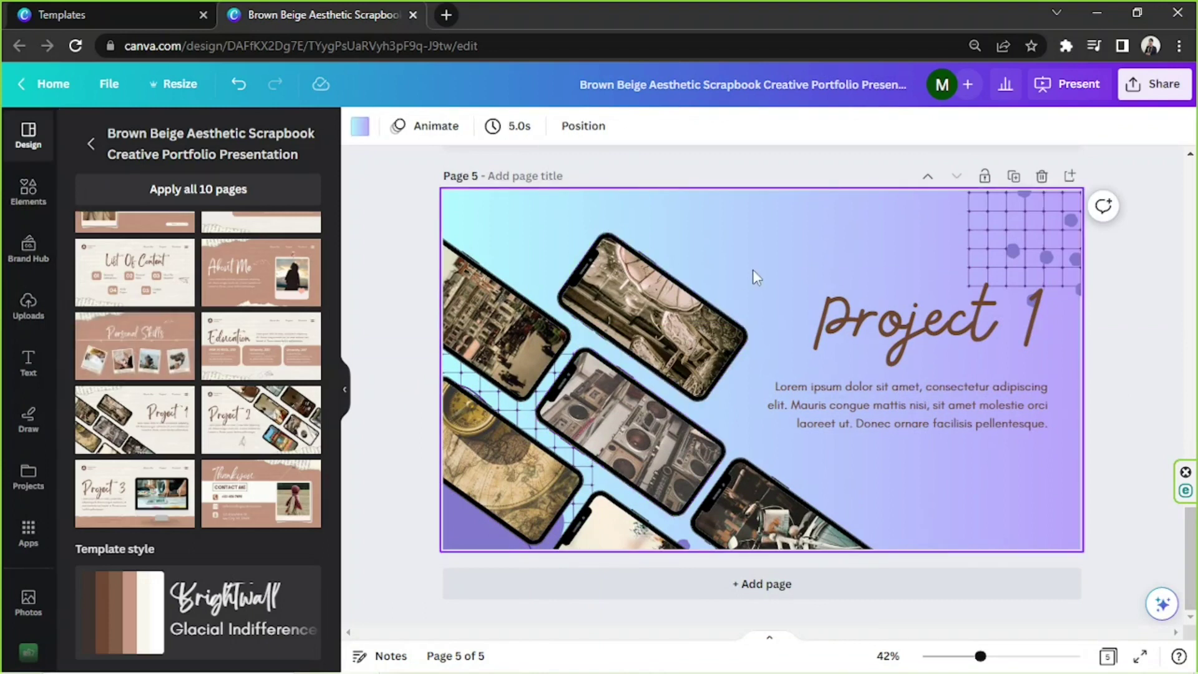
pyautogui.press('t')
pyautogui.moveTo(711, 354); pyautogui.dragTo(580, 348)
pyautogui.moveTo(973, 656)
pyautogui.mouseDown()
pyautogui.moveTo(1008, 656)
pyautogui.moveTo(991, 657)
pyautogui.mouseUp()
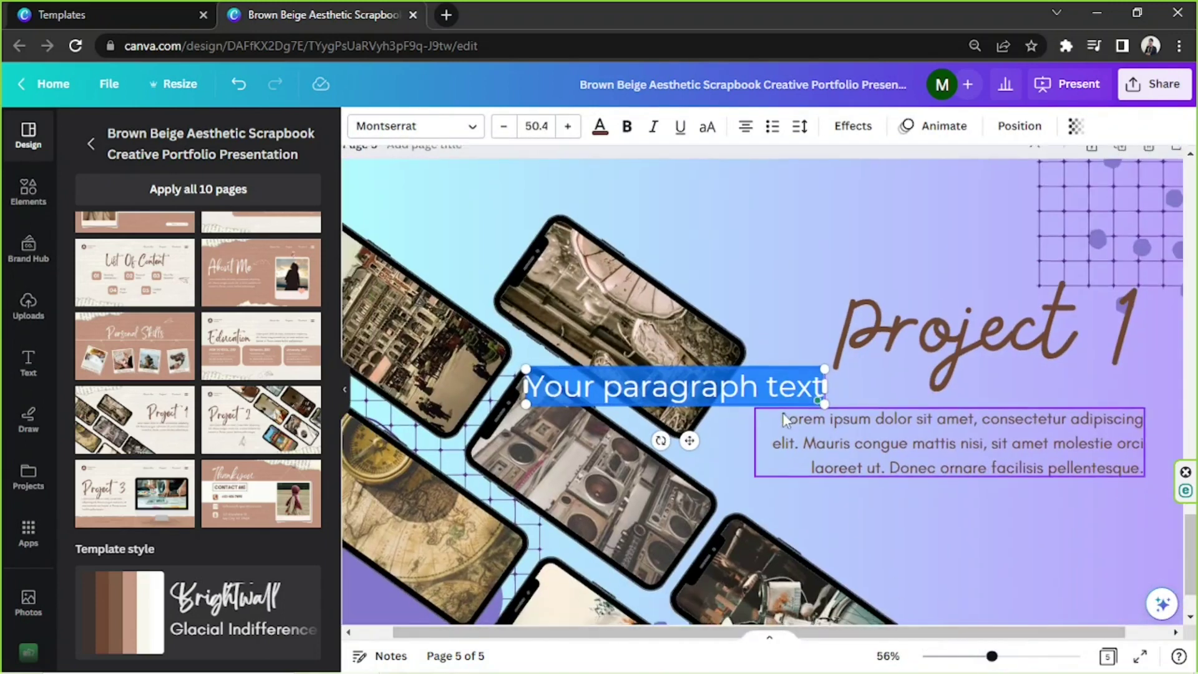
pyautogui.scroll(-2, 782, 412)
pyautogui.tripleClick(686, 308)
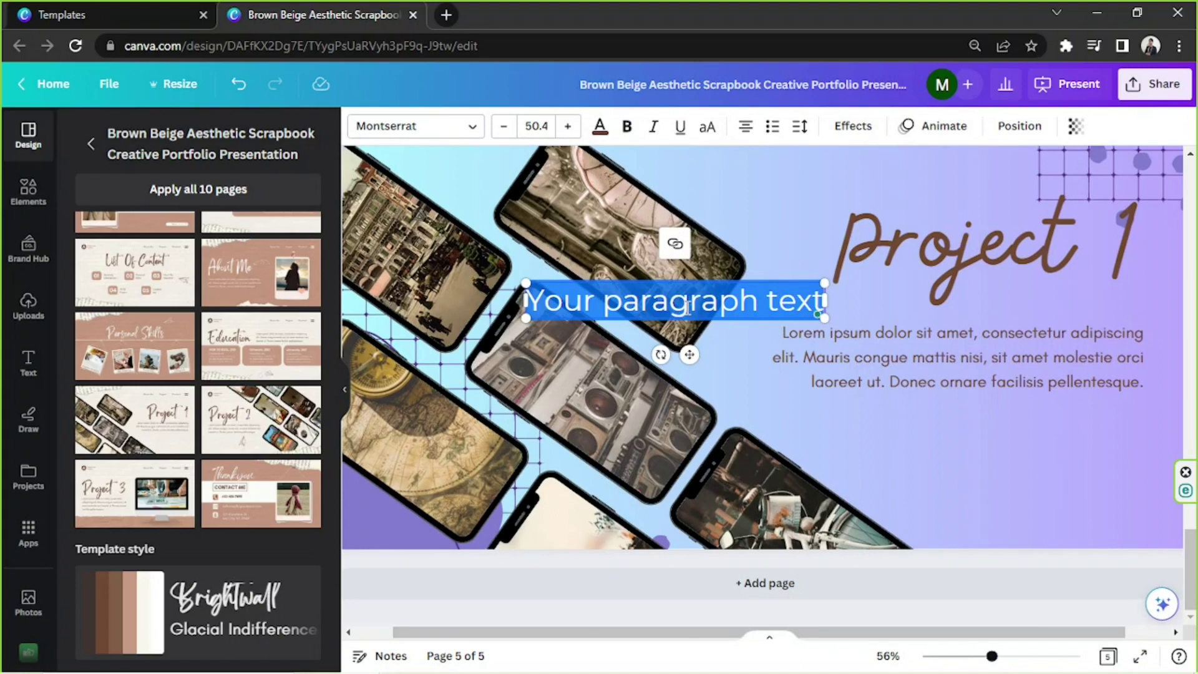
pyautogui.hotkey('ctrl', 'z')
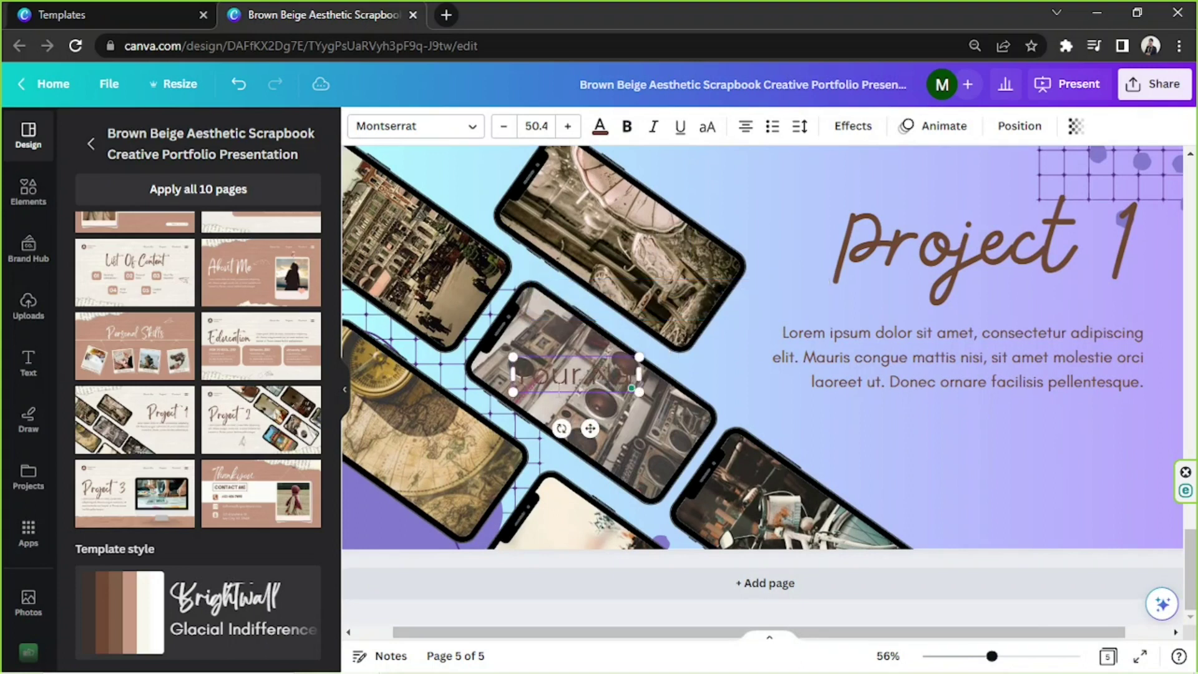
pyautogui.click(600, 126)
pyautogui.scroll(-4, 232, 447)
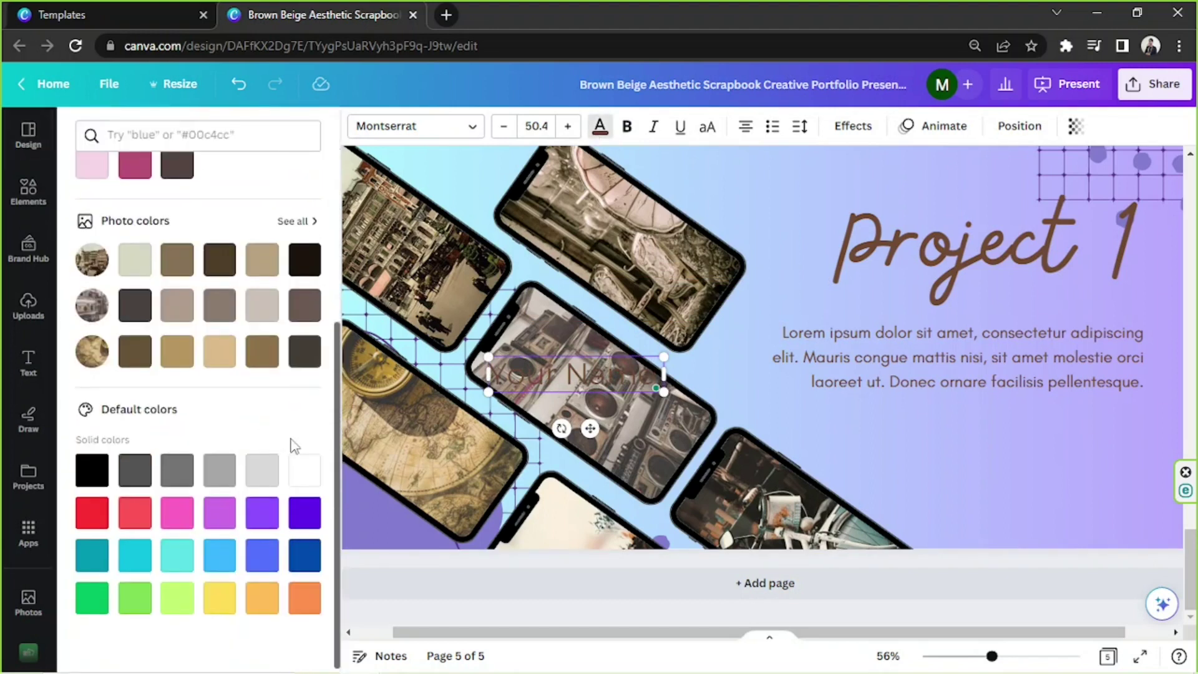
pyautogui.click(306, 471)
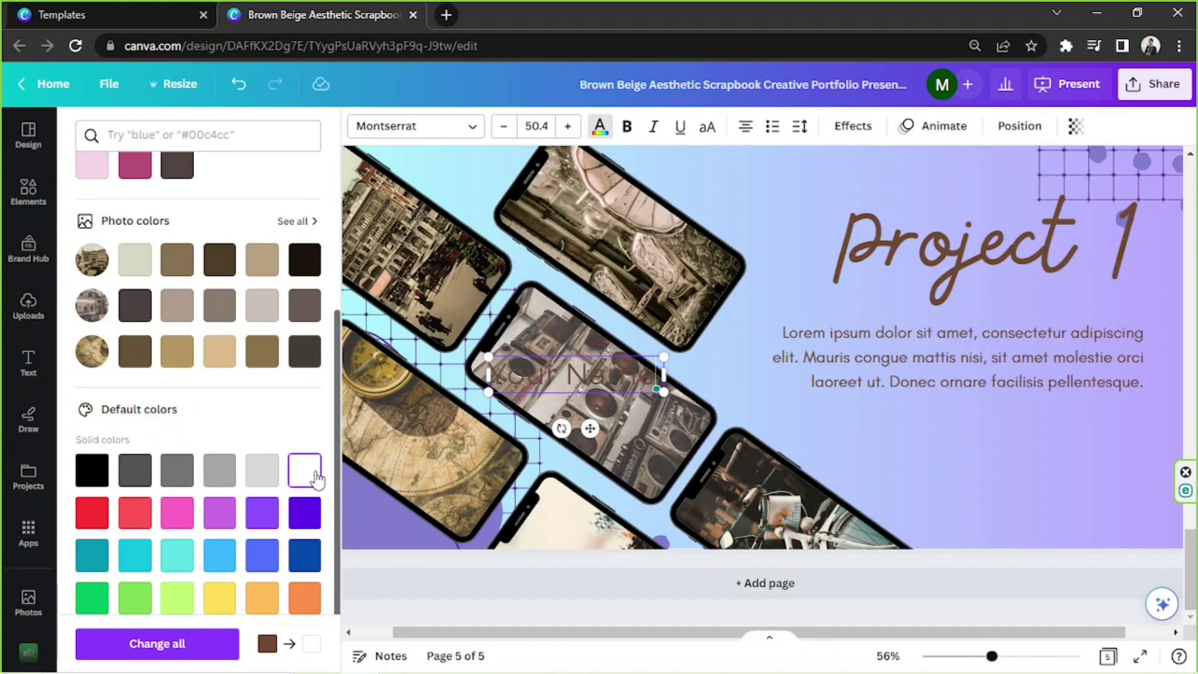
pyautogui.click(608, 383)
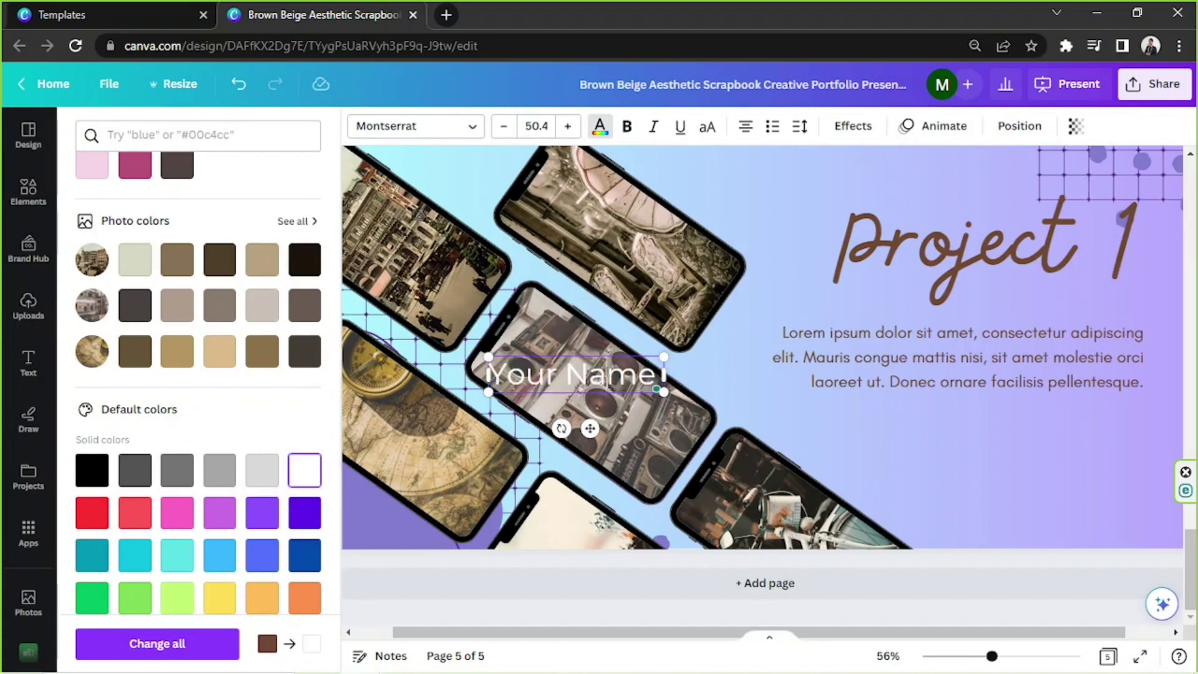
# Step: Shrink 'Your Name', rotate it to -54° over the phone, and make it bold
pyautogui.doubleClick(611, 392)
pyautogui.click(615, 390)
pyautogui.moveTo(664, 393); pyautogui.dragTo(624, 418)
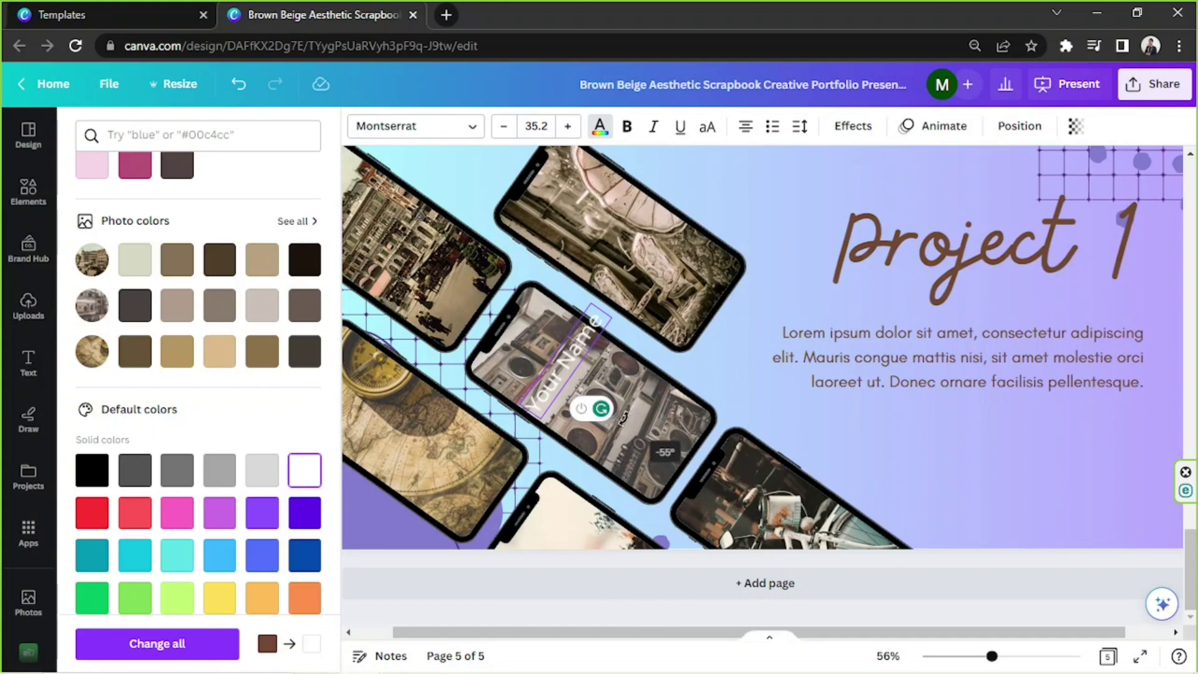
pyautogui.moveTo(623, 419); pyautogui.dragTo(621, 416)
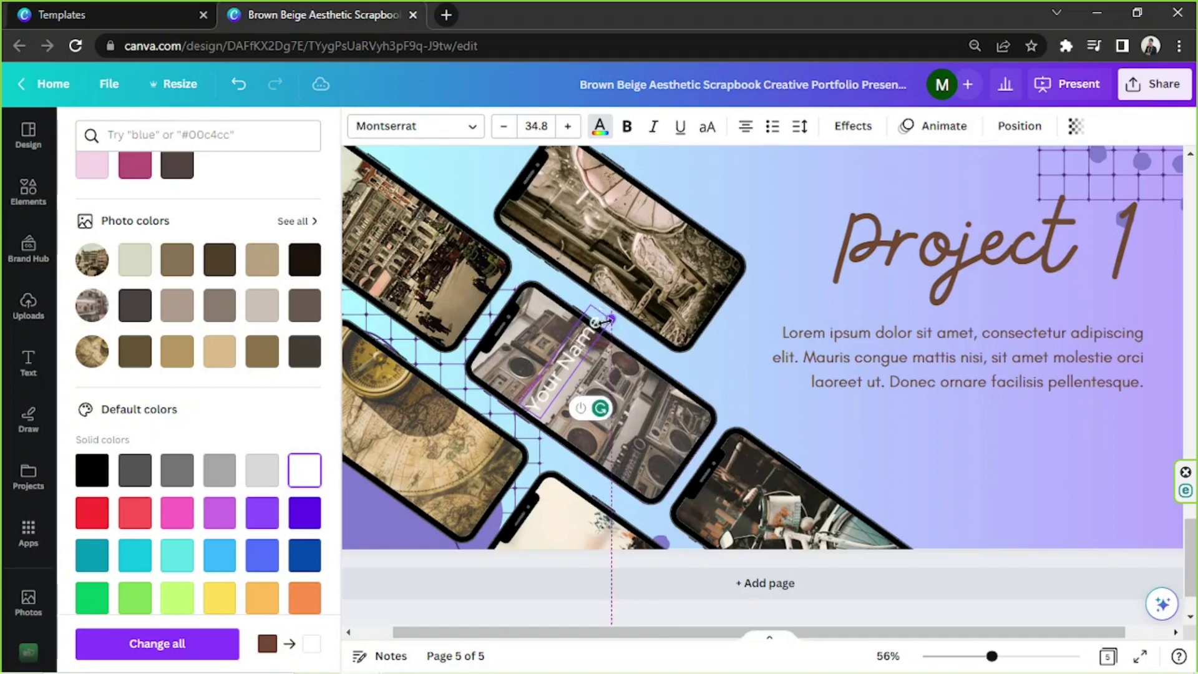
pyautogui.moveTo(598, 321); pyautogui.dragTo(590, 337)
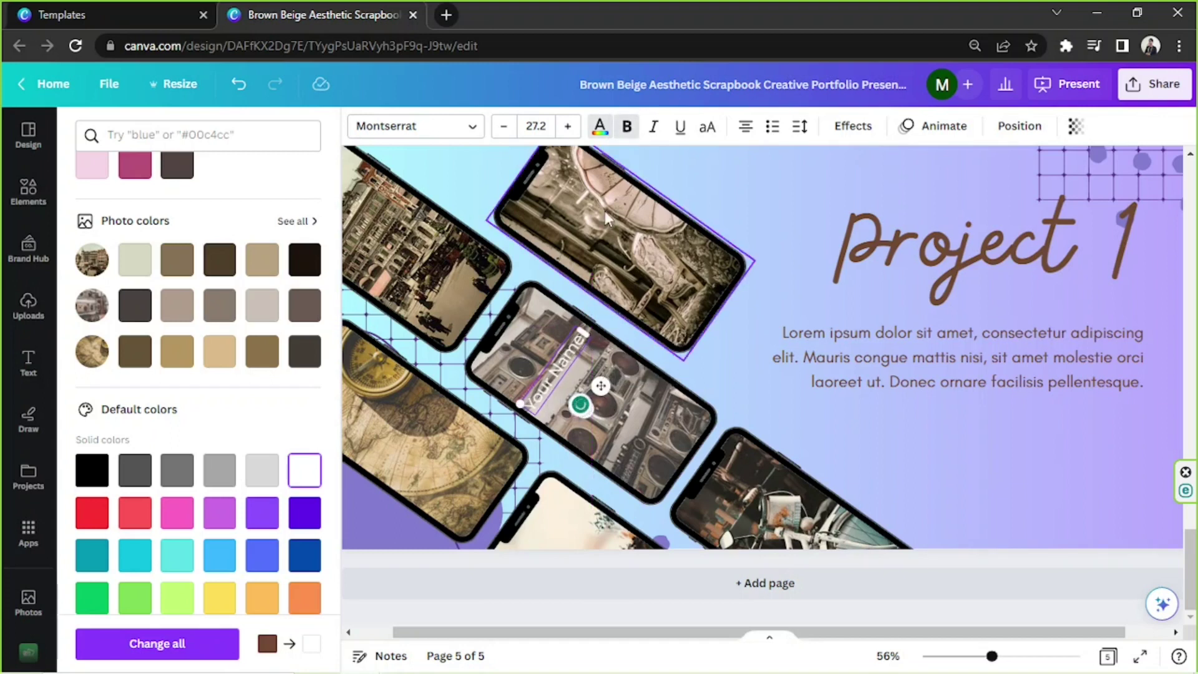
pyautogui.press('Return')
pyautogui.click(632, 128)
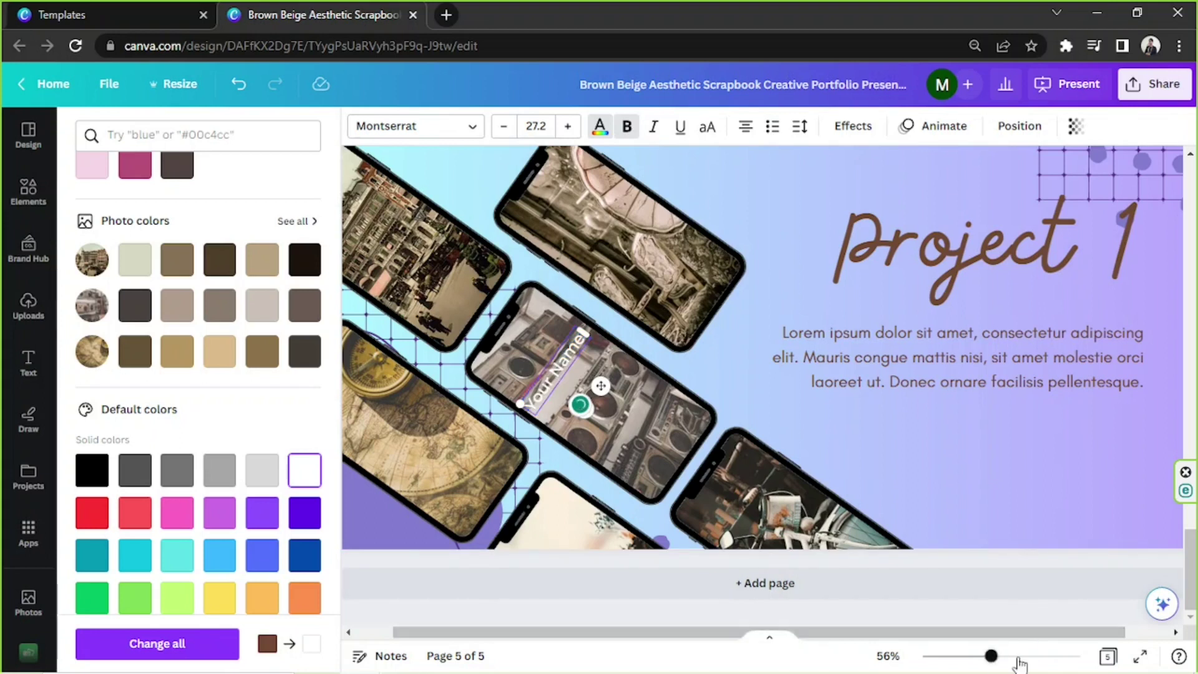
pyautogui.moveTo(993, 657); pyautogui.dragTo(1026, 660)
pyautogui.moveTo(867, 633); pyautogui.dragTo(792, 636)
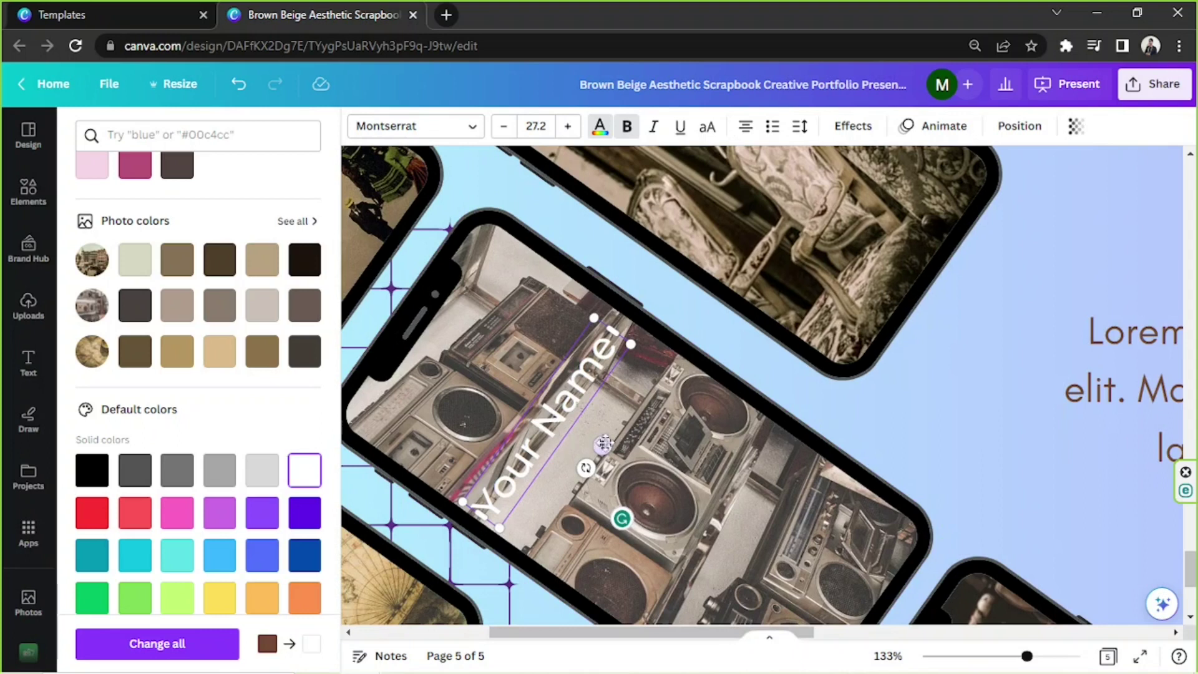
# Step: Apply the Lift effect at intensity 100 and tilt the text along the boombox phone
pyautogui.click(861, 128)
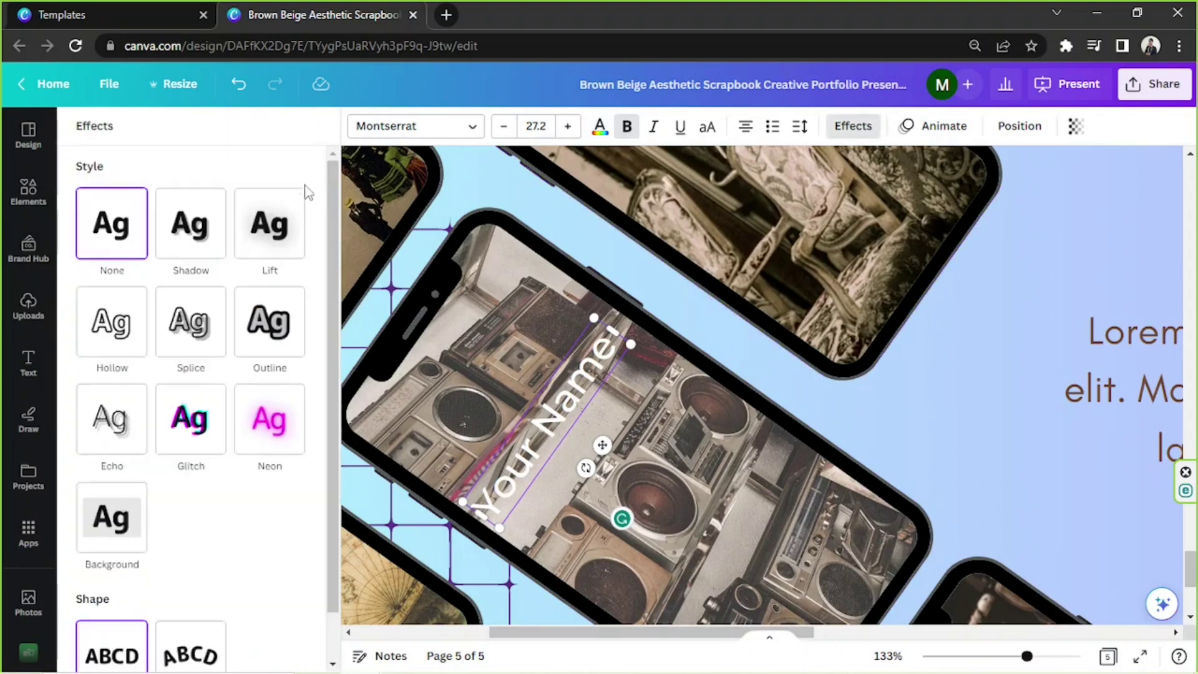
pyautogui.click(278, 237)
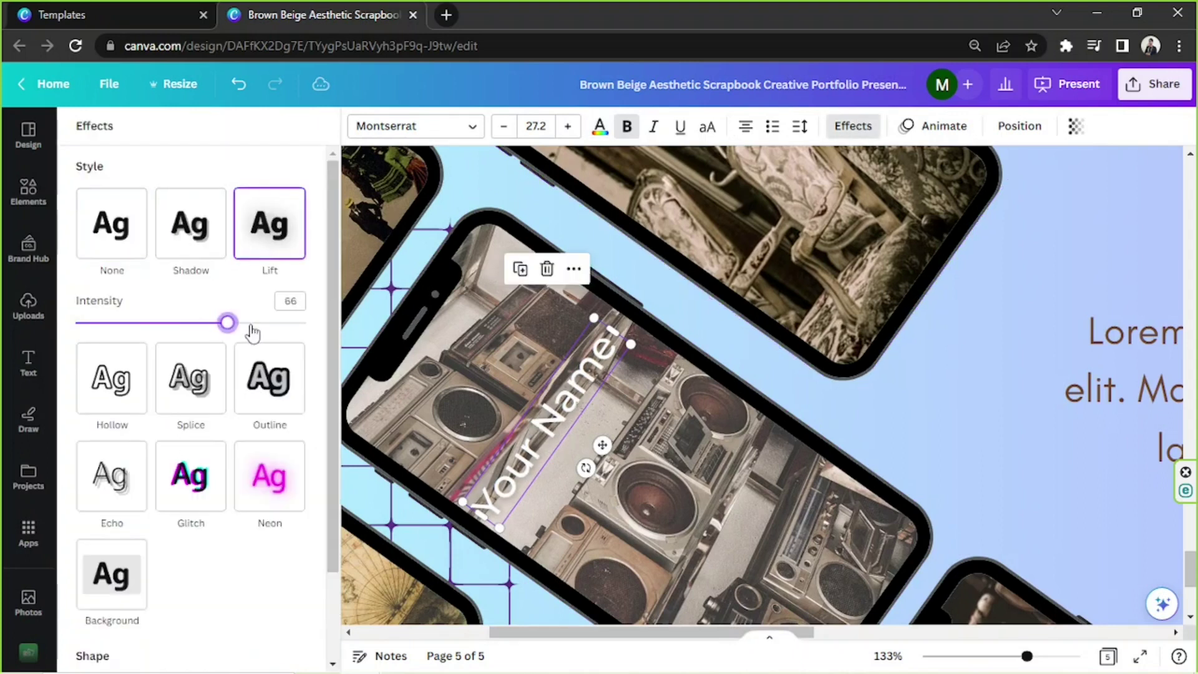
pyautogui.moveTo(558, 410); pyautogui.dragTo(502, 364)
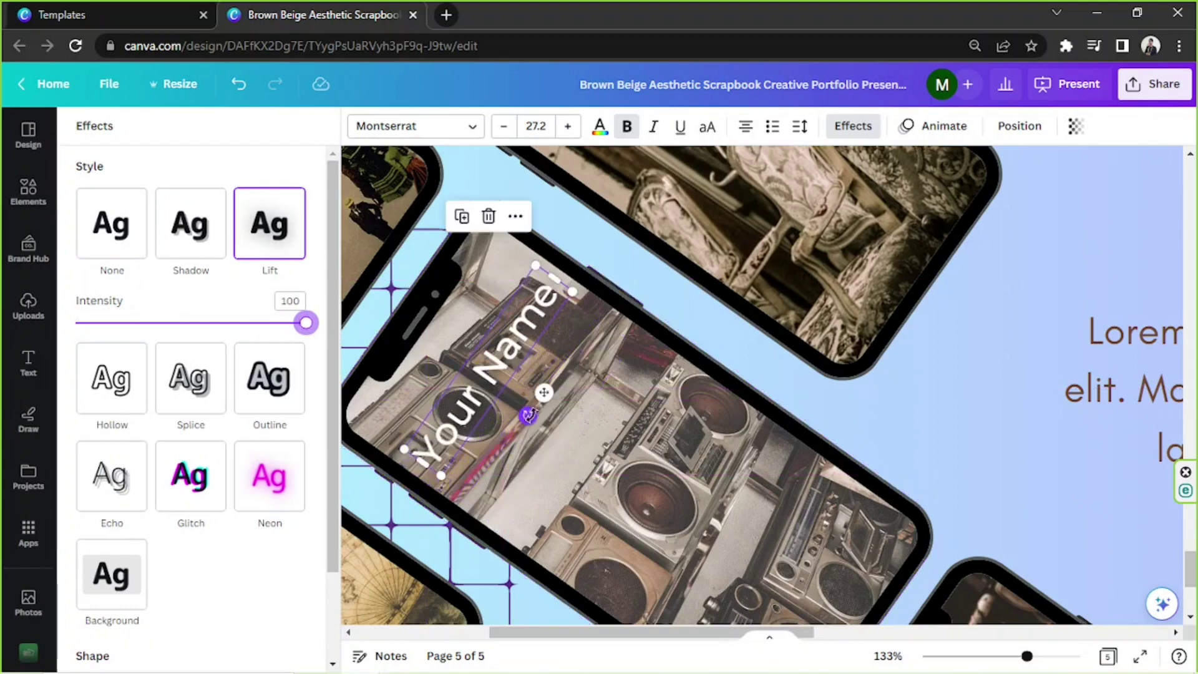
pyautogui.moveTo(528, 415); pyautogui.dragTo(535, 417)
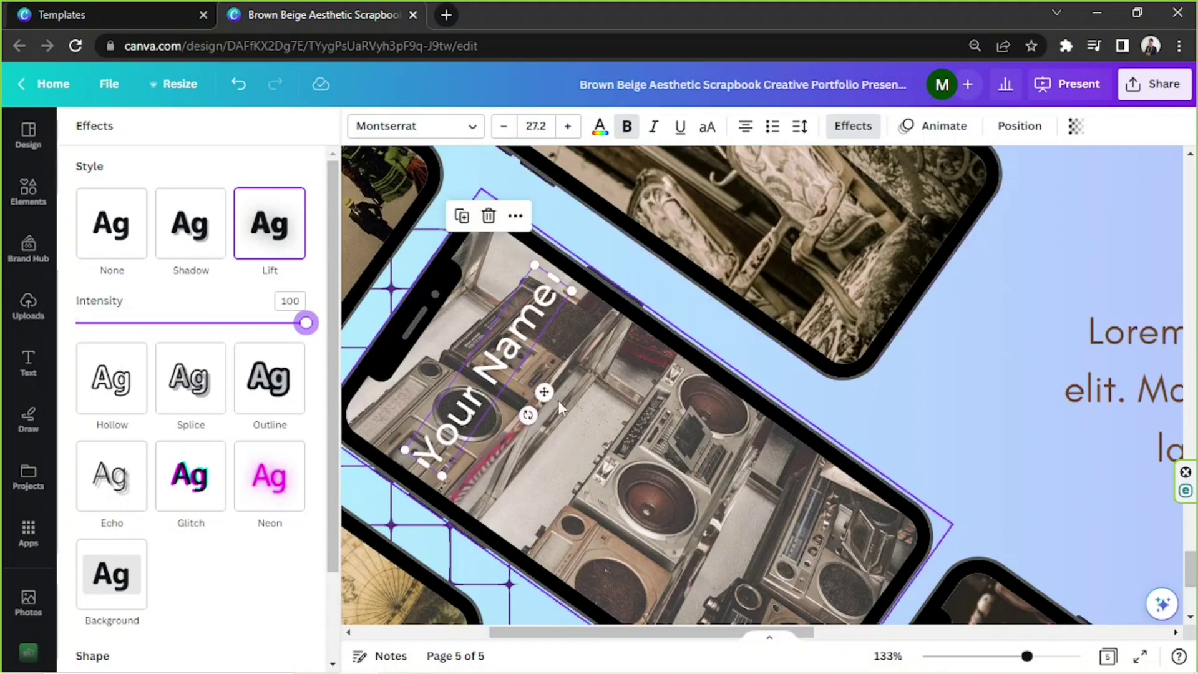
# Step: Lower the 'Your Name' text's transparency to 76
pyautogui.click(1073, 128)
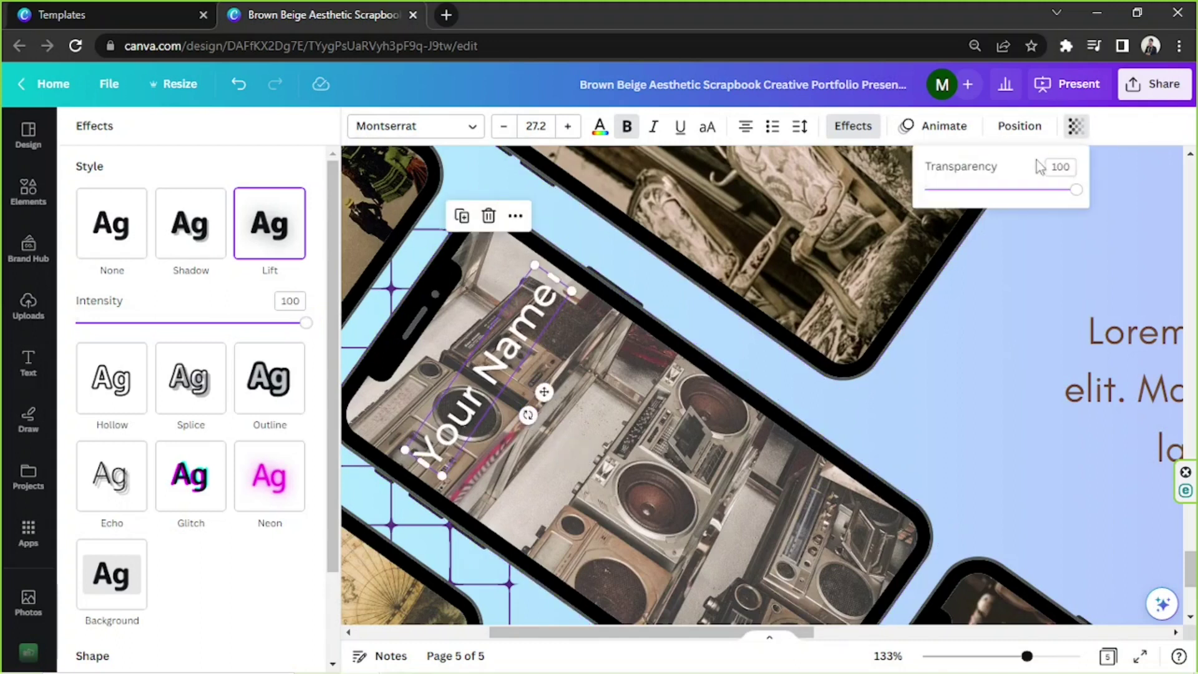
pyautogui.moveTo(1066, 201); pyautogui.dragTo(1010, 213)
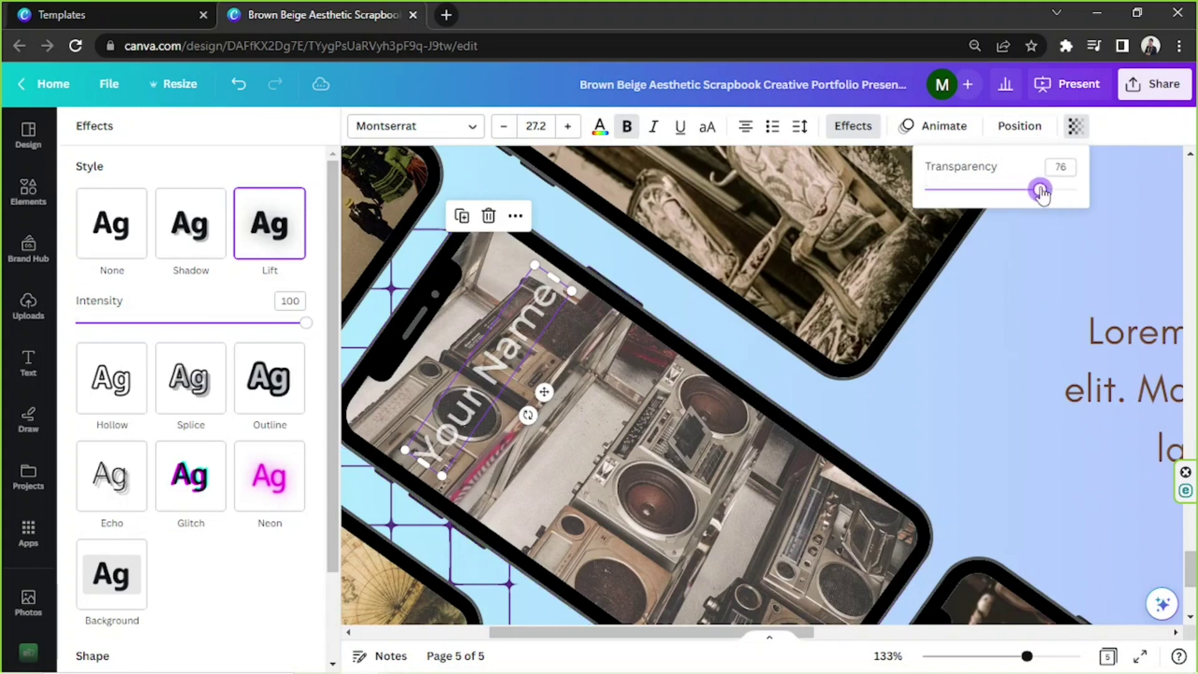
pyautogui.click(512, 320)
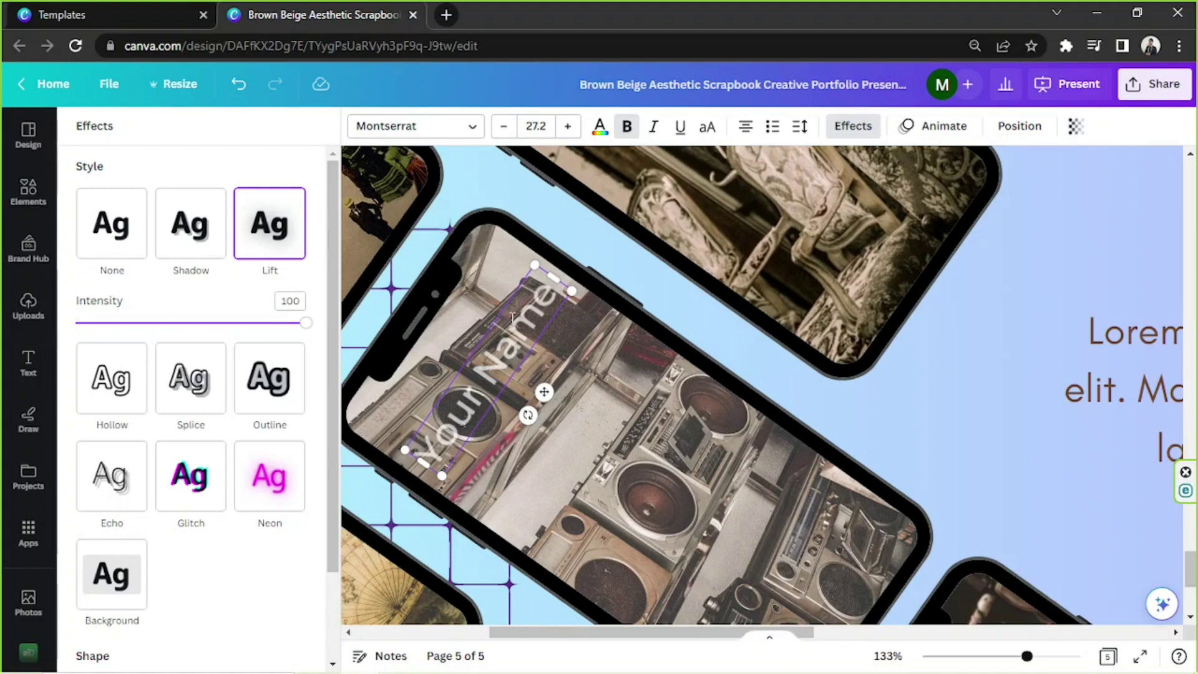
pyautogui.press('Escape')
# Step: Duplicate the 'Your Name' watermark and place the copy at the boombox phone's lower end
pyautogui.click(462, 339)
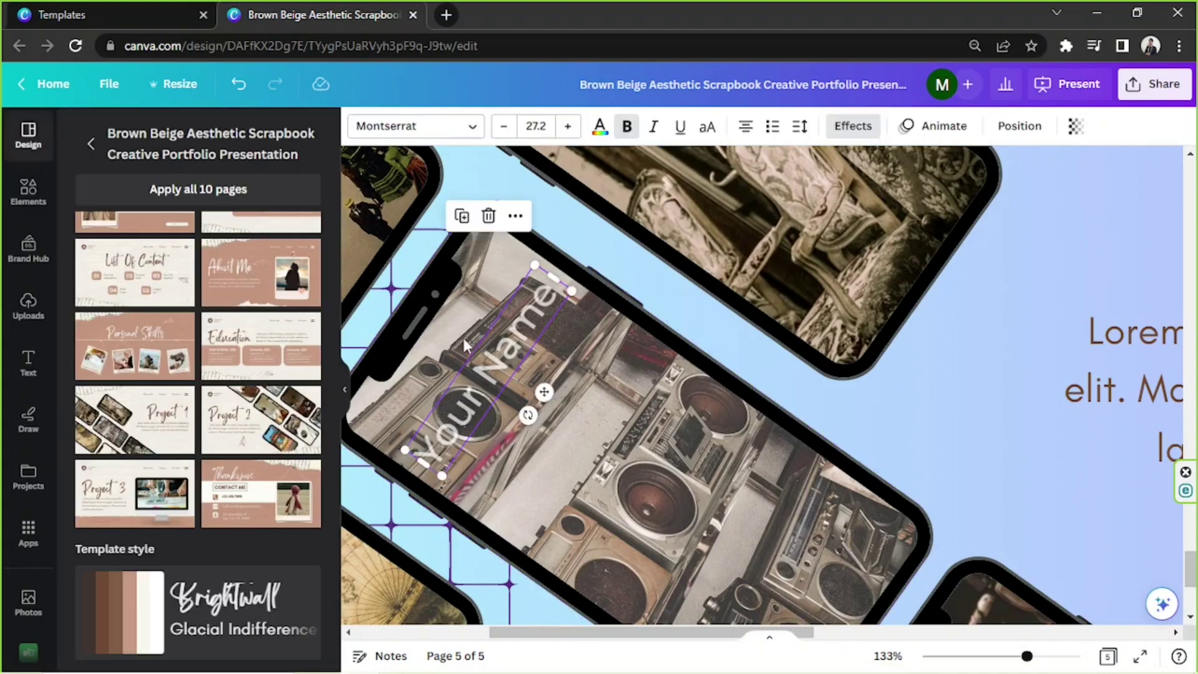
pyautogui.scroll(-3, 471, 328)
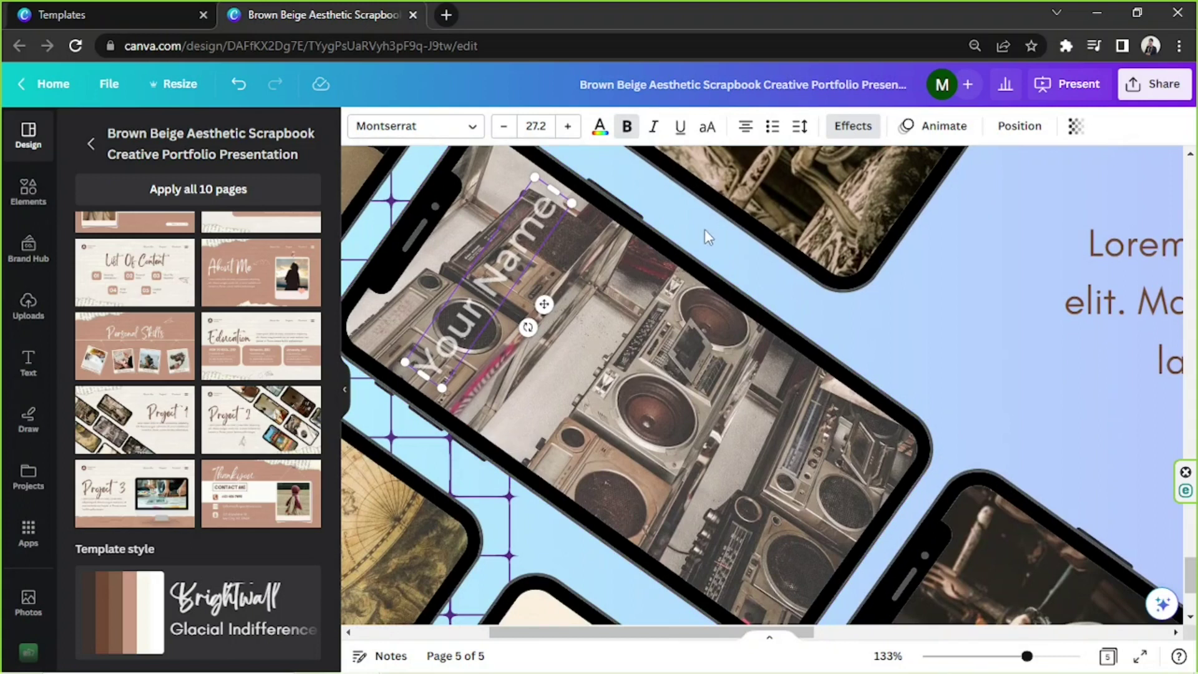
pyautogui.click(520, 245)
pyautogui.click(521, 245)
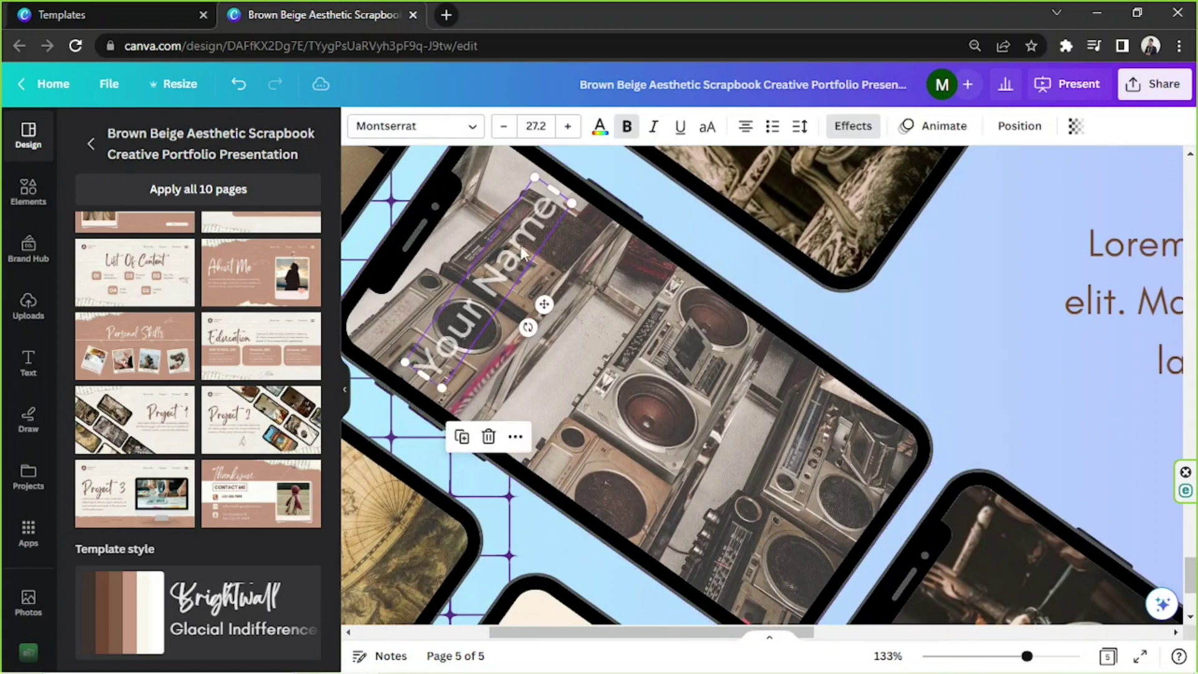
pyautogui.click(461, 439)
pyautogui.moveTo(498, 352); pyautogui.dragTo(785, 549)
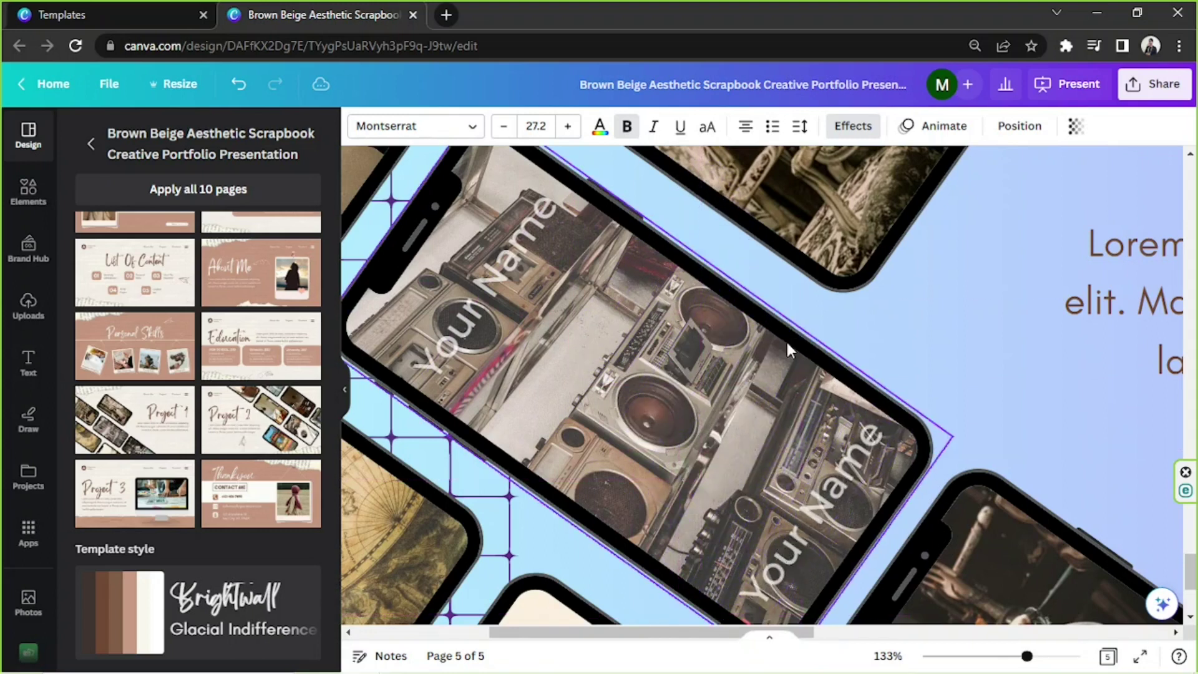
# Step: Add a third 'Your Name' copy at the centre of the boombox phone
pyautogui.click(470, 286)
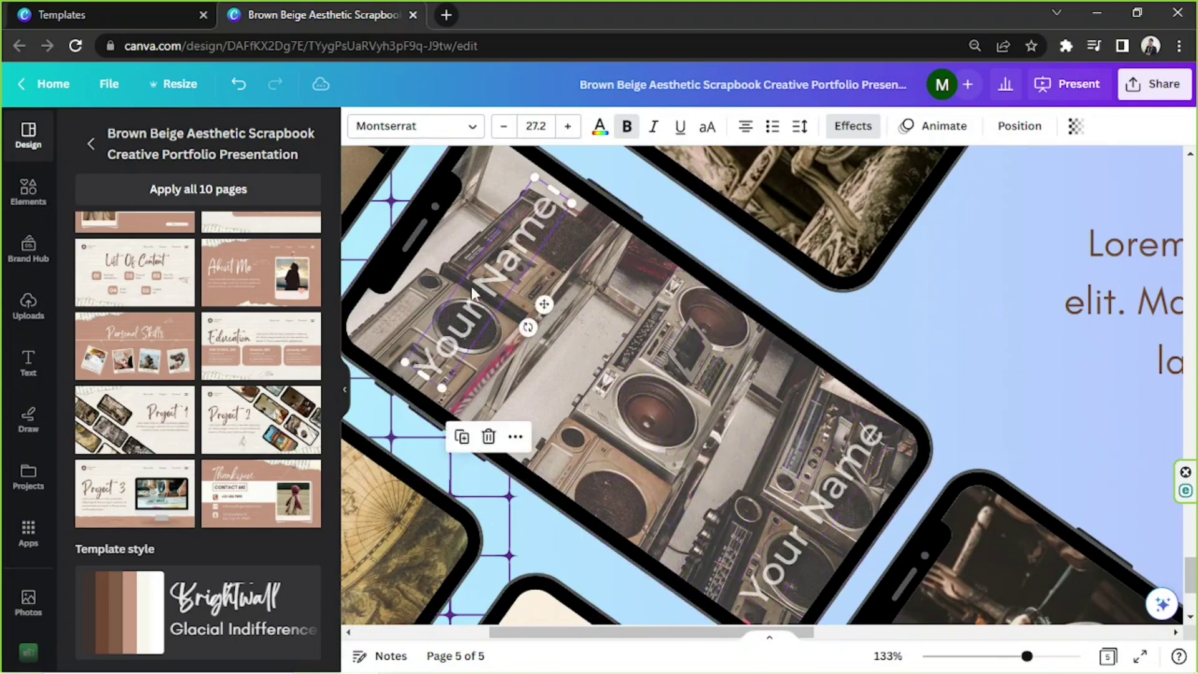
pyautogui.click(462, 436)
pyautogui.moveTo(502, 342); pyautogui.dragTo(623, 423)
pyautogui.scroll(-5, 624, 422)
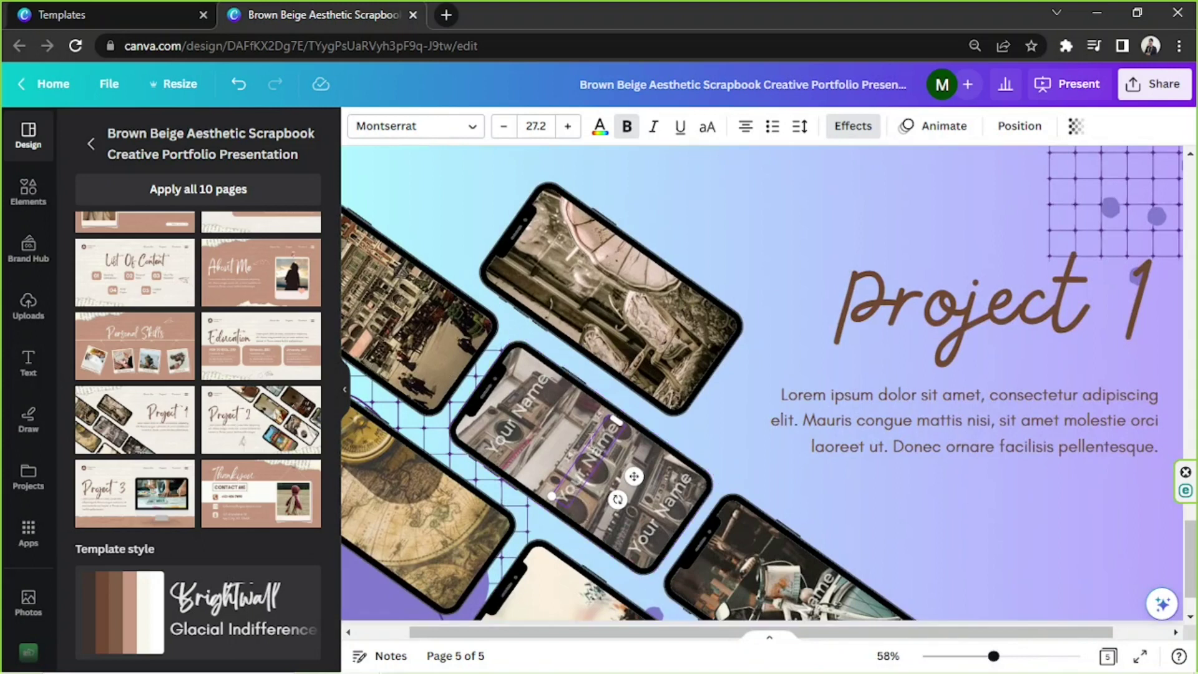
pyautogui.click(533, 416)
pyautogui.click(580, 465)
pyautogui.moveTo(580, 465); pyautogui.dragTo(580, 462)
pyautogui.click(772, 264)
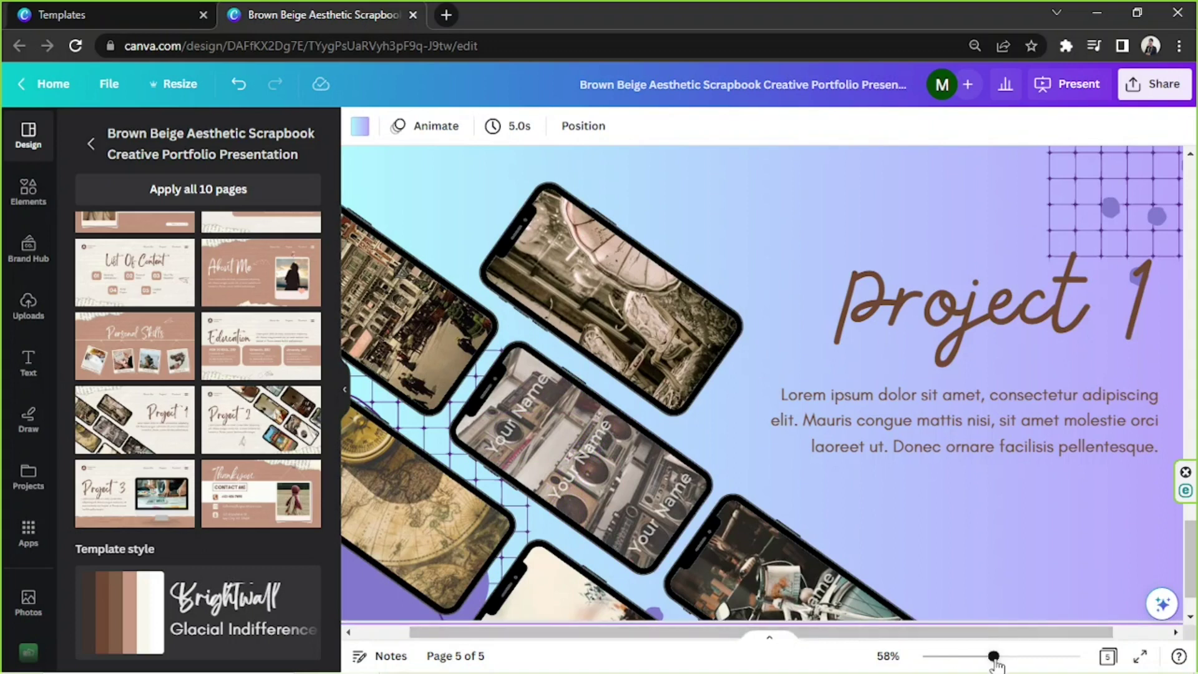
# Step: Duplicate the Project 1 page and delete the top-centre phone frame on the copy
pyautogui.moveTo(993, 656)
pyautogui.mouseDown()
pyautogui.moveTo(941, 656)
pyautogui.moveTo(973, 656)
pyautogui.mouseUp()
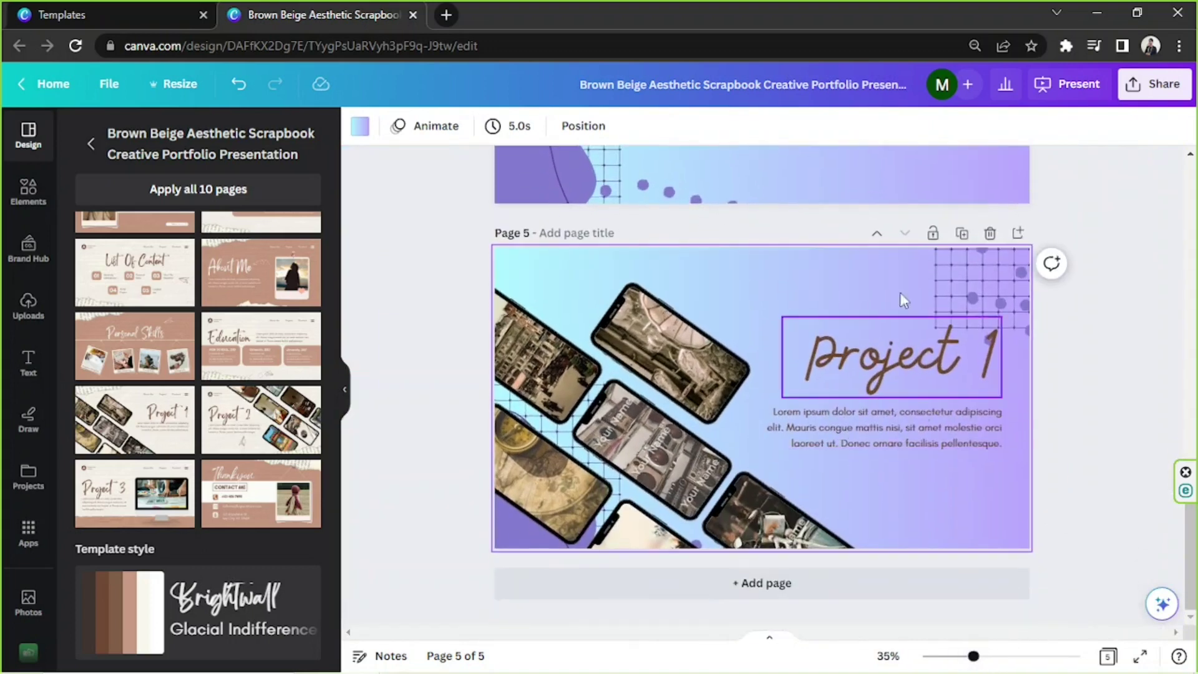
pyautogui.click(984, 353)
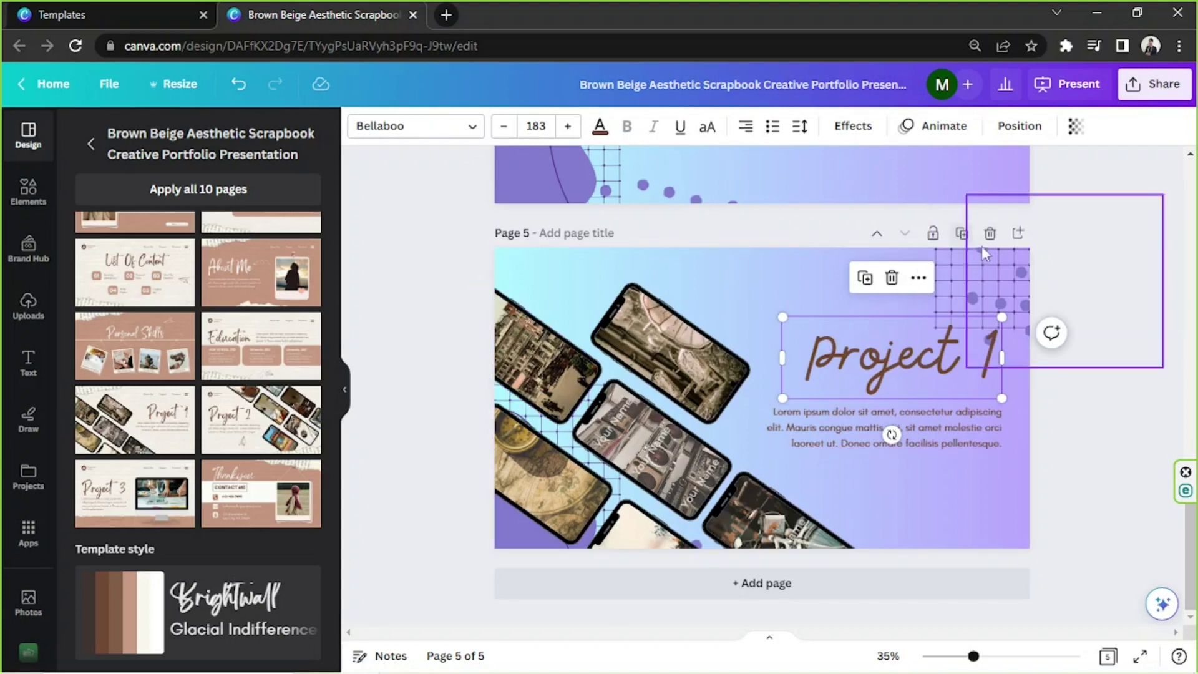
pyautogui.click(960, 233)
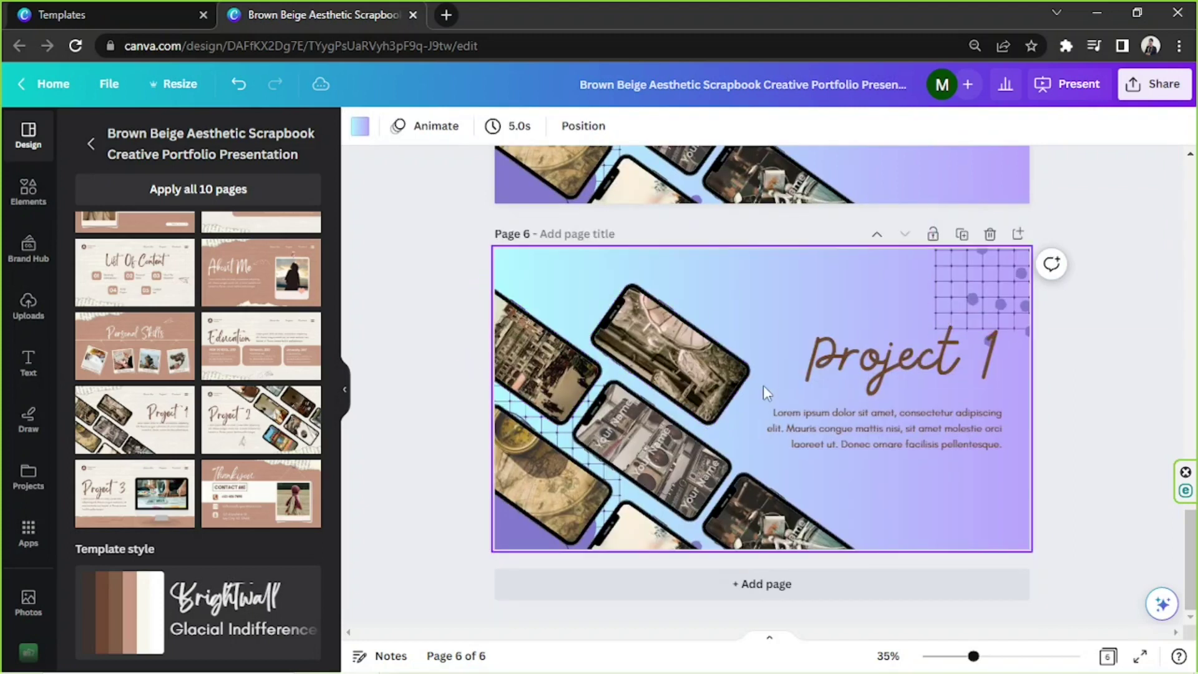
pyautogui.click(661, 353)
pyautogui.press('Delete')
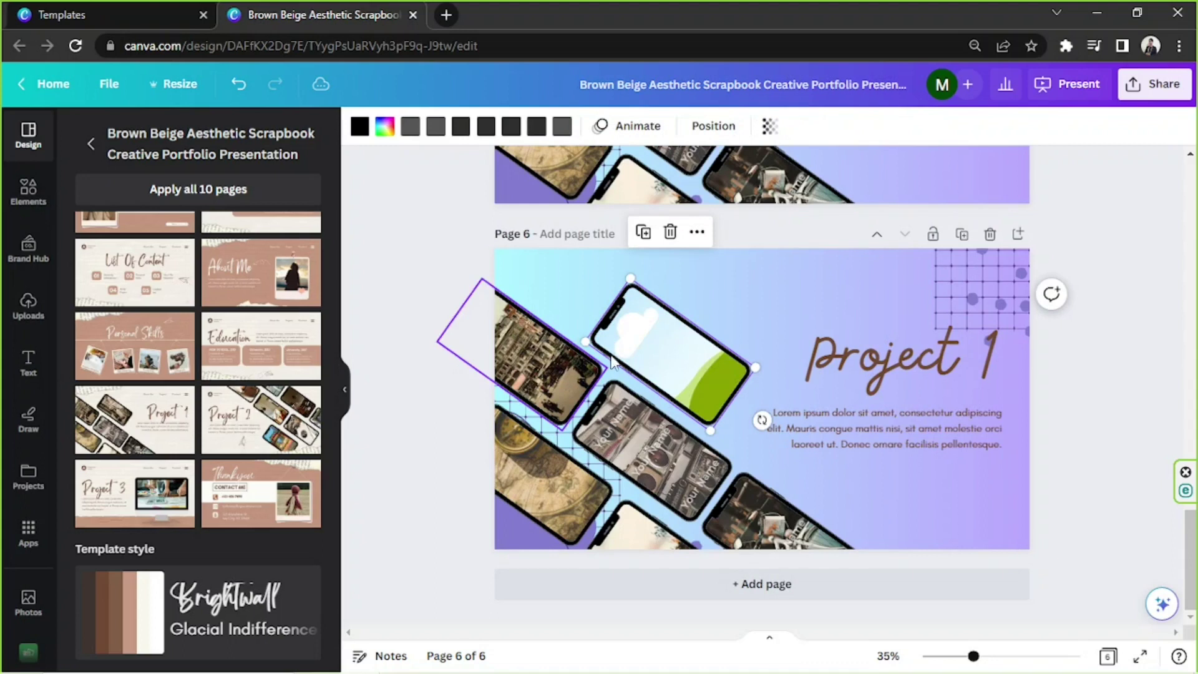
pyautogui.press('Delete')
# Step: Move the title and paragraph to the top left and the watermarked phone to the right
pyautogui.click(911, 366)
pyautogui.moveTo(912, 367); pyautogui.dragTo(701, 325)
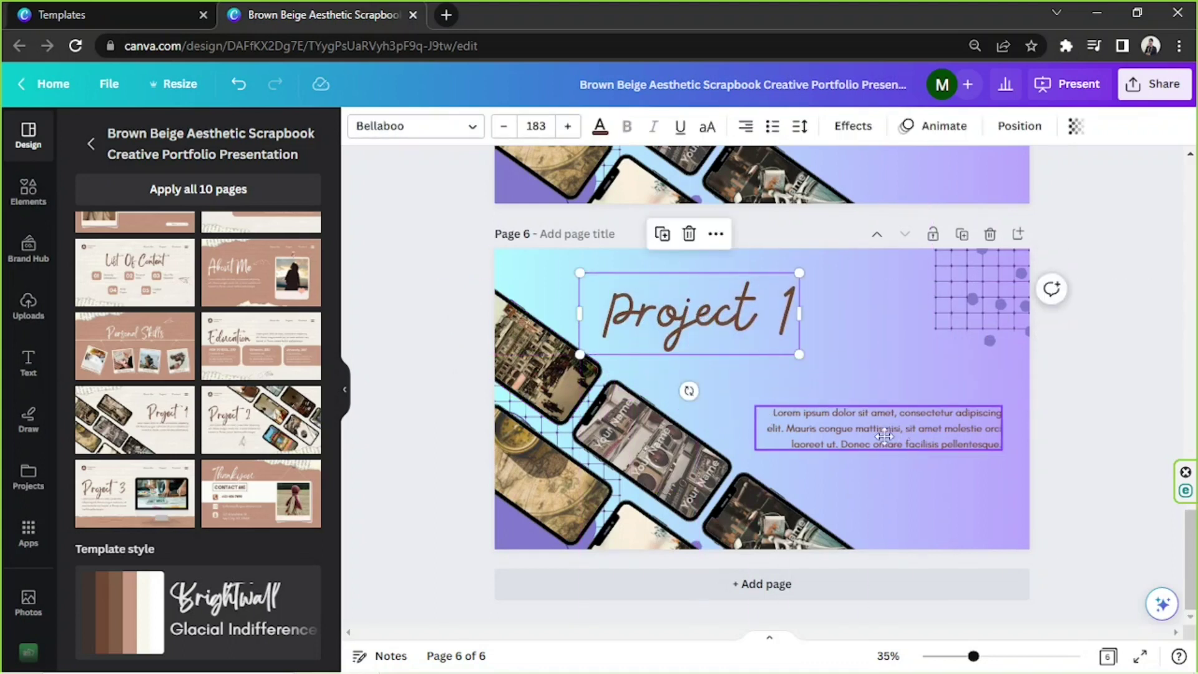
pyautogui.moveTo(870, 429); pyautogui.dragTo(642, 382)
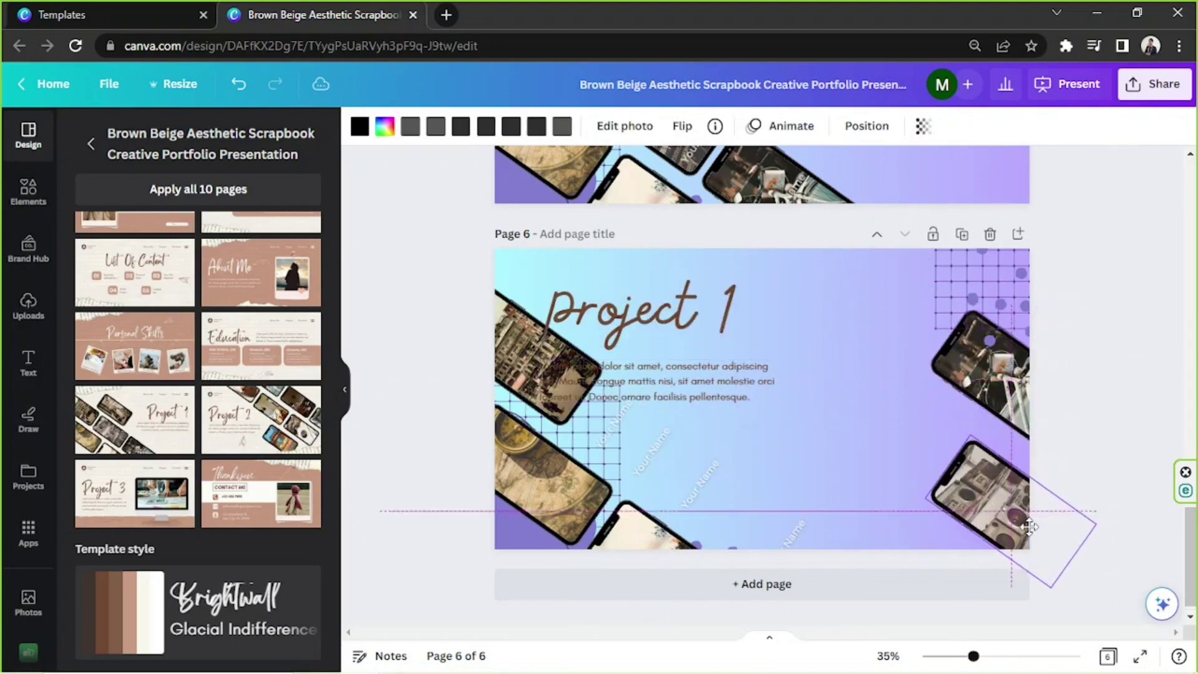
pyautogui.click(626, 439)
pyautogui.moveTo(626, 439); pyautogui.dragTo(1048, 287)
# Step: Position the grid decoration and wave shape at page 7's bottom-left corner
pyautogui.click(665, 126)
pyautogui.click(623, 499)
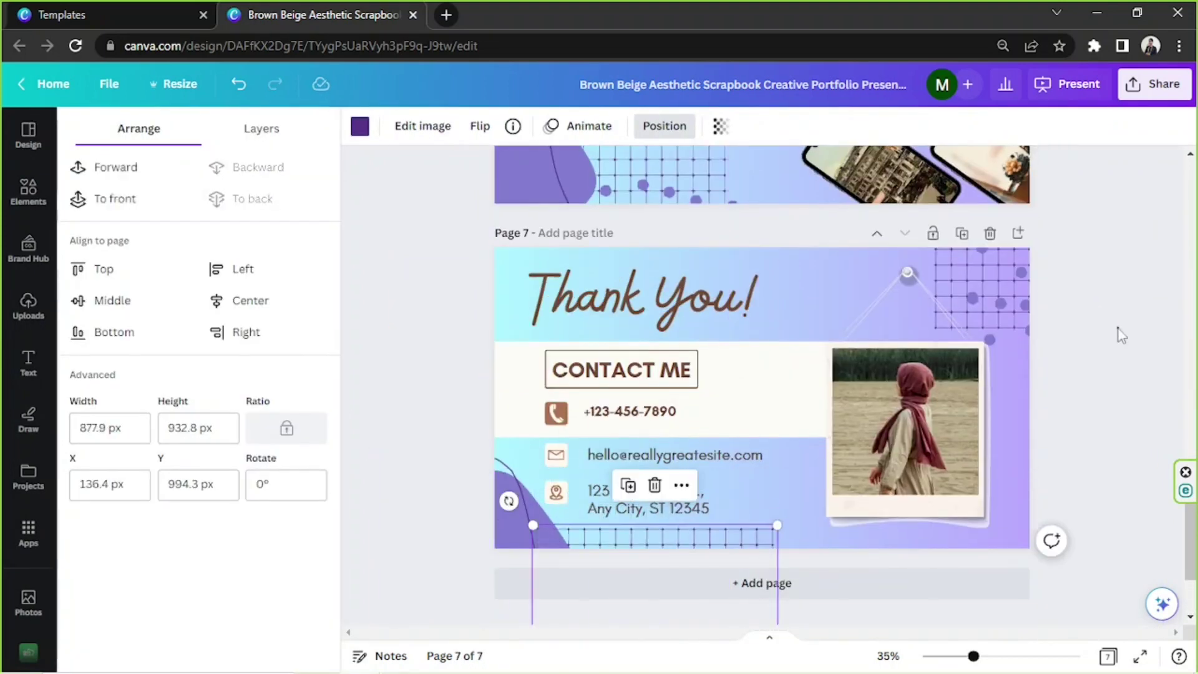
pyautogui.click(1120, 335)
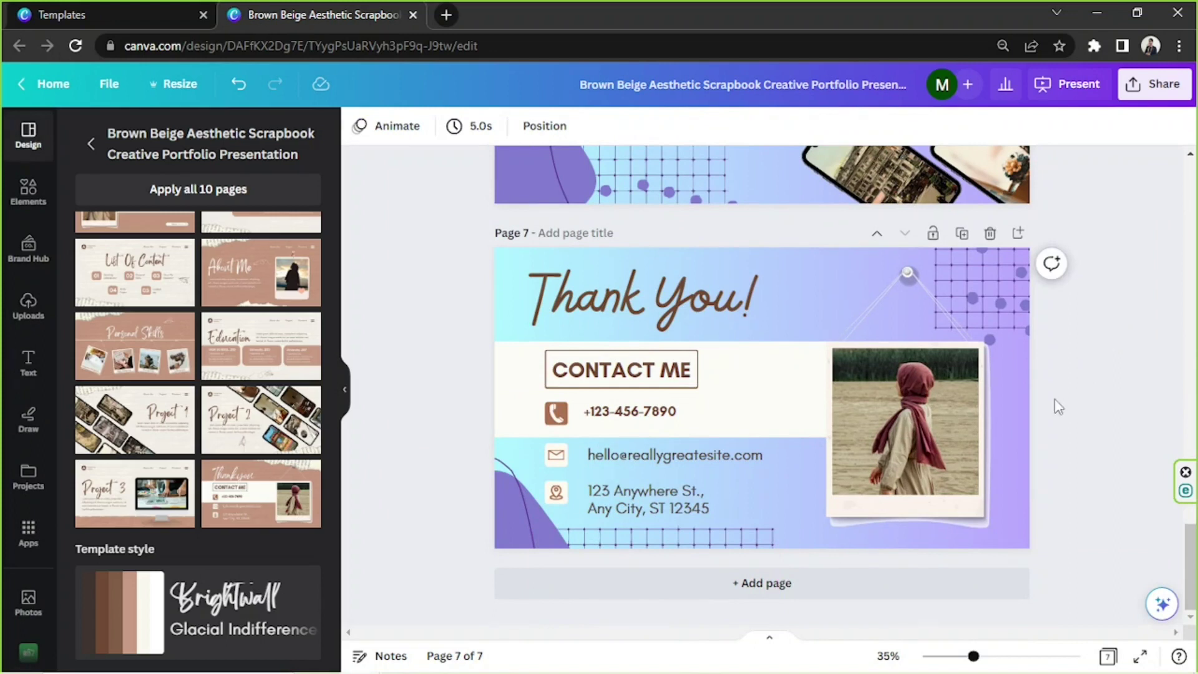
# Step: Download all 7 pages as a PDF Standard file
pyautogui.scroll(20, 1058, 407)
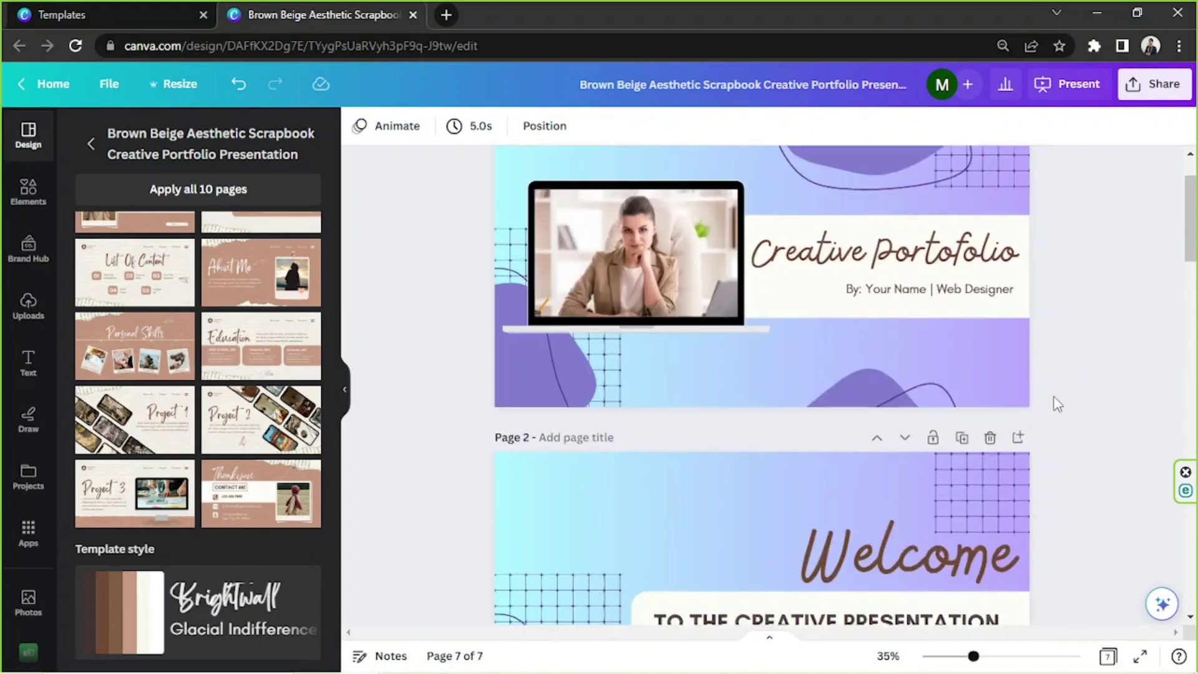
pyautogui.scroll(2, 1058, 404)
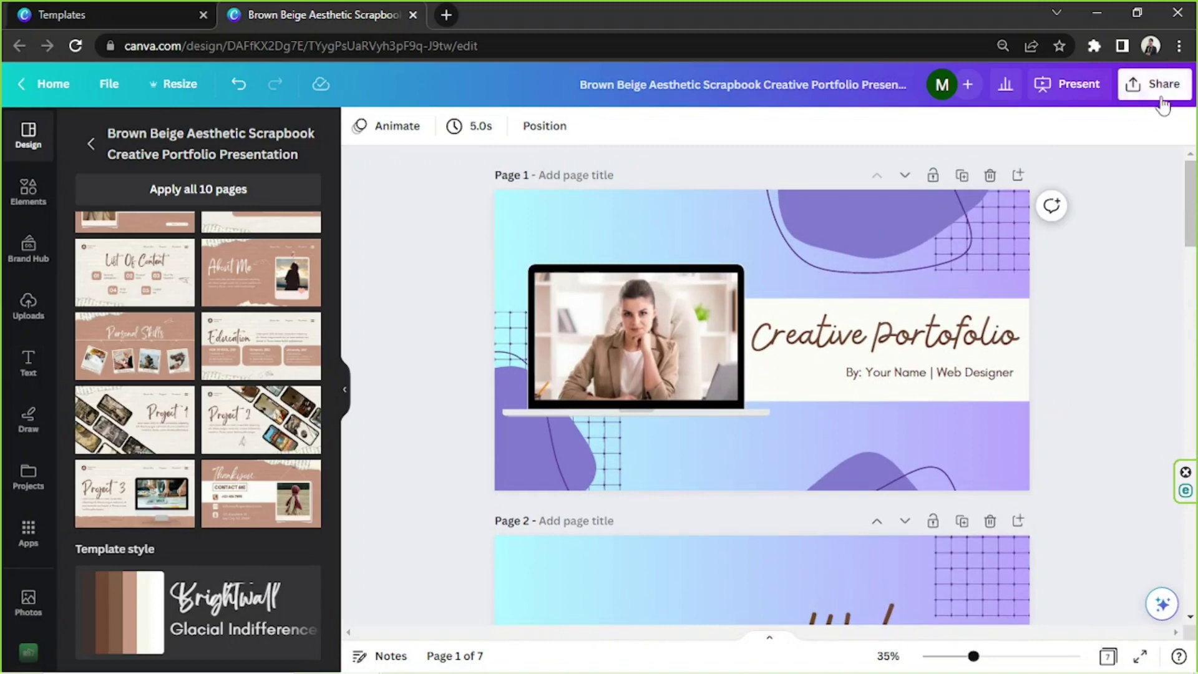
pyautogui.click(1154, 83)
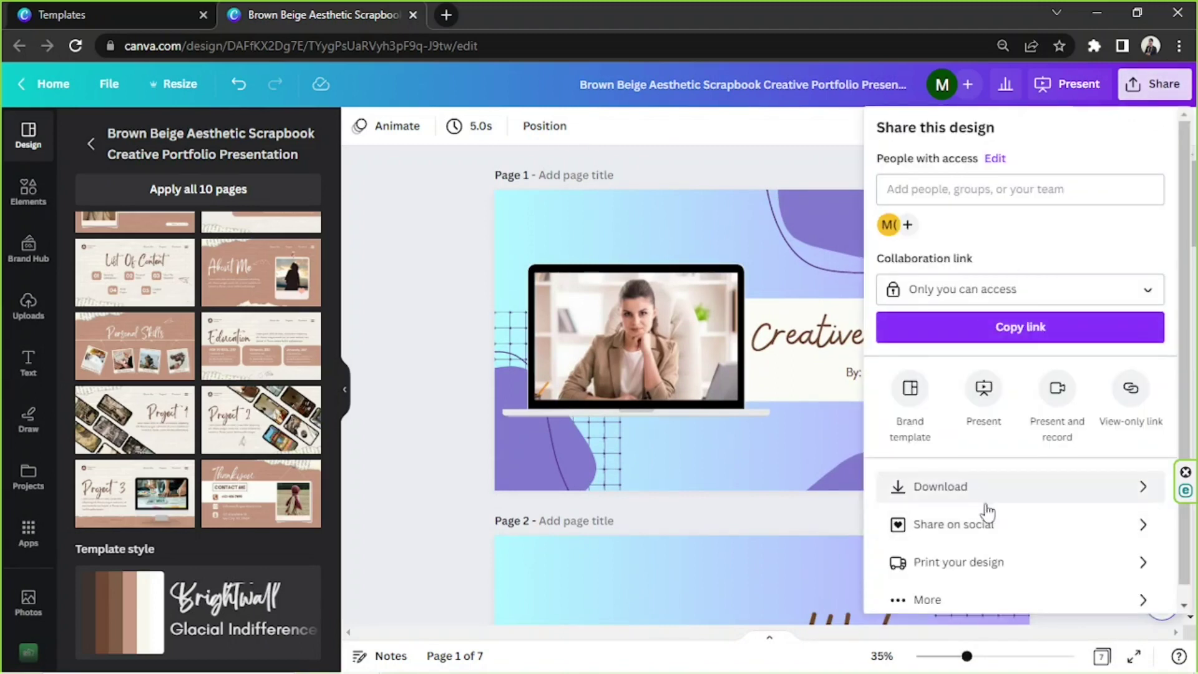
pyautogui.click(989, 488)
pyautogui.click(1021, 203)
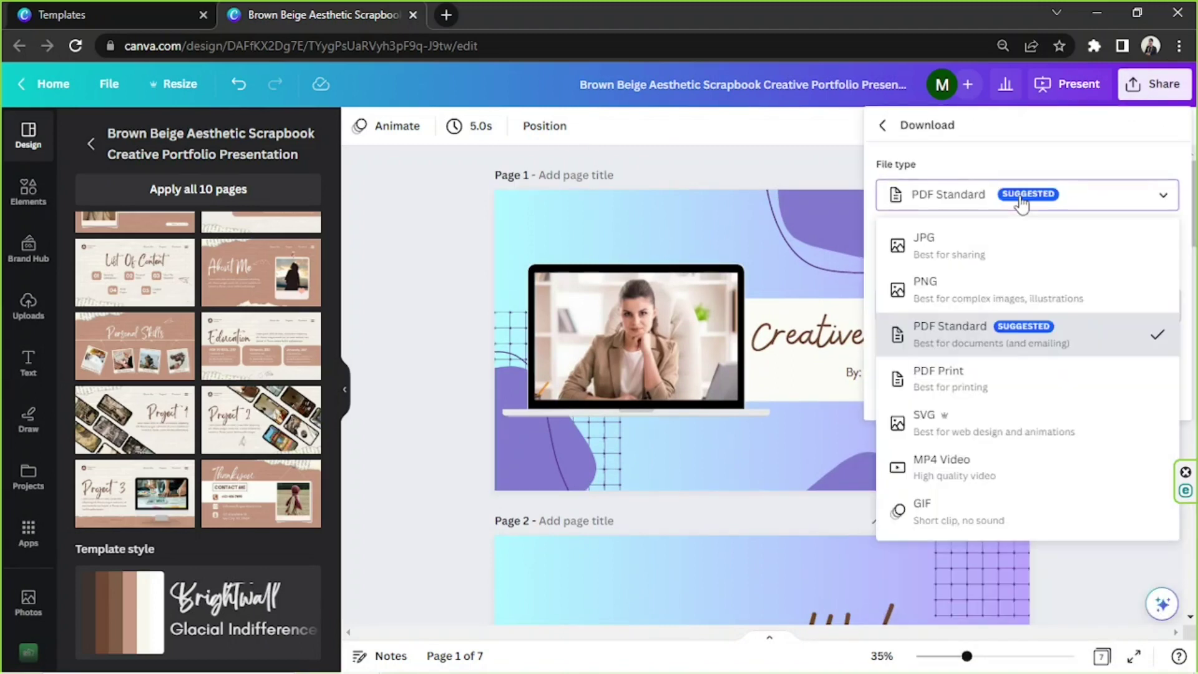
pyautogui.click(973, 195)
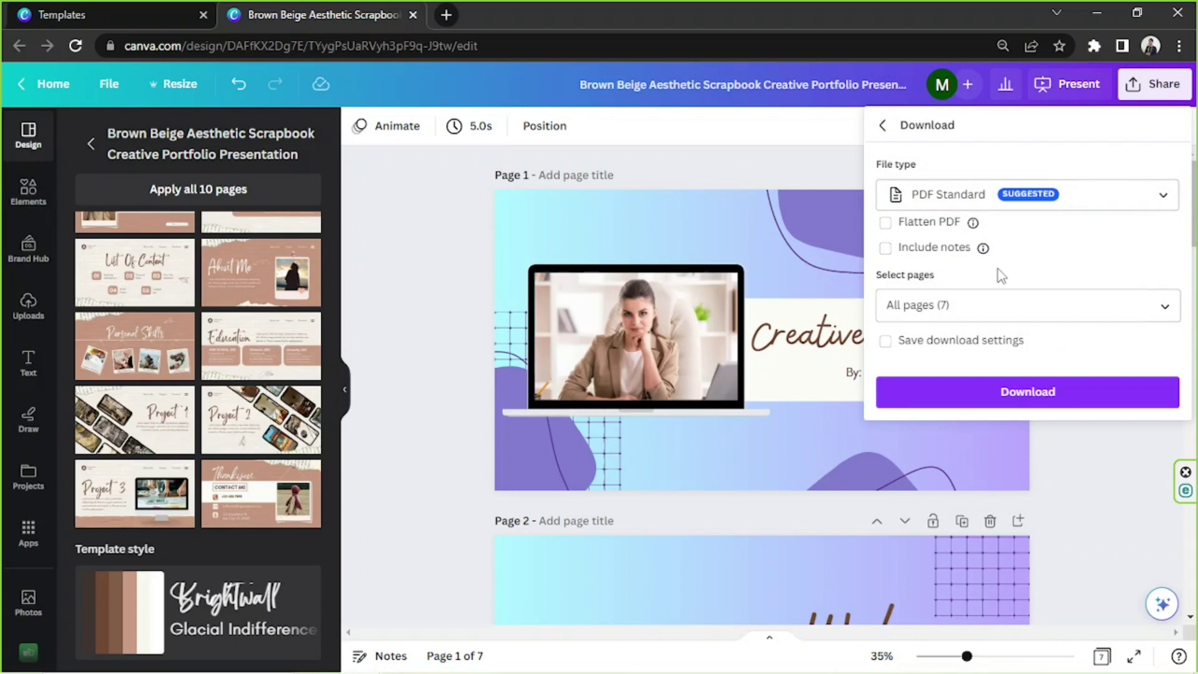
pyautogui.click(989, 315)
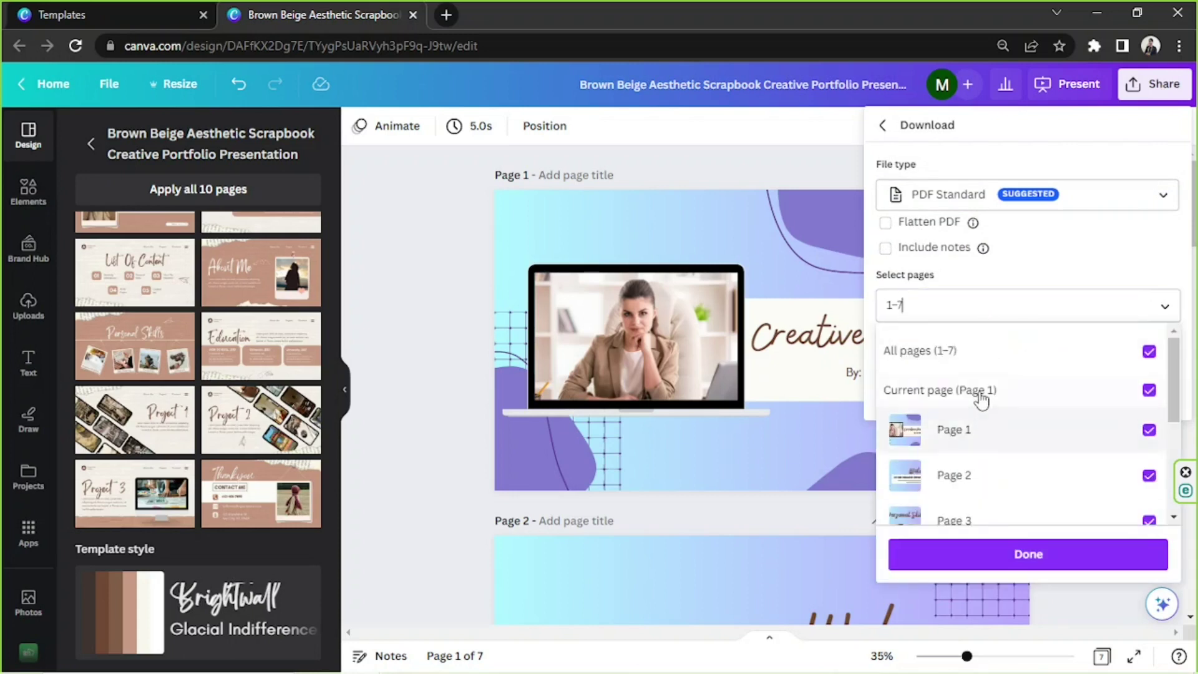
pyautogui.scroll(-3, 978, 399)
pyautogui.scroll(3, 982, 437)
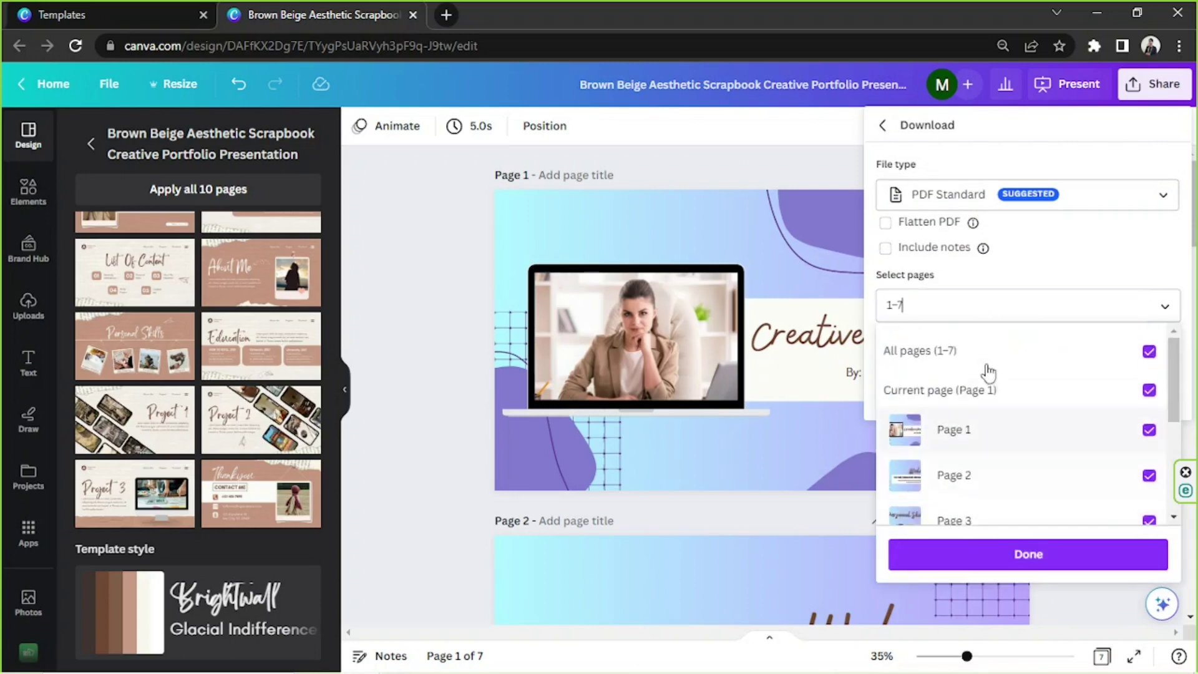
pyautogui.click(981, 315)
pyautogui.click(1041, 389)
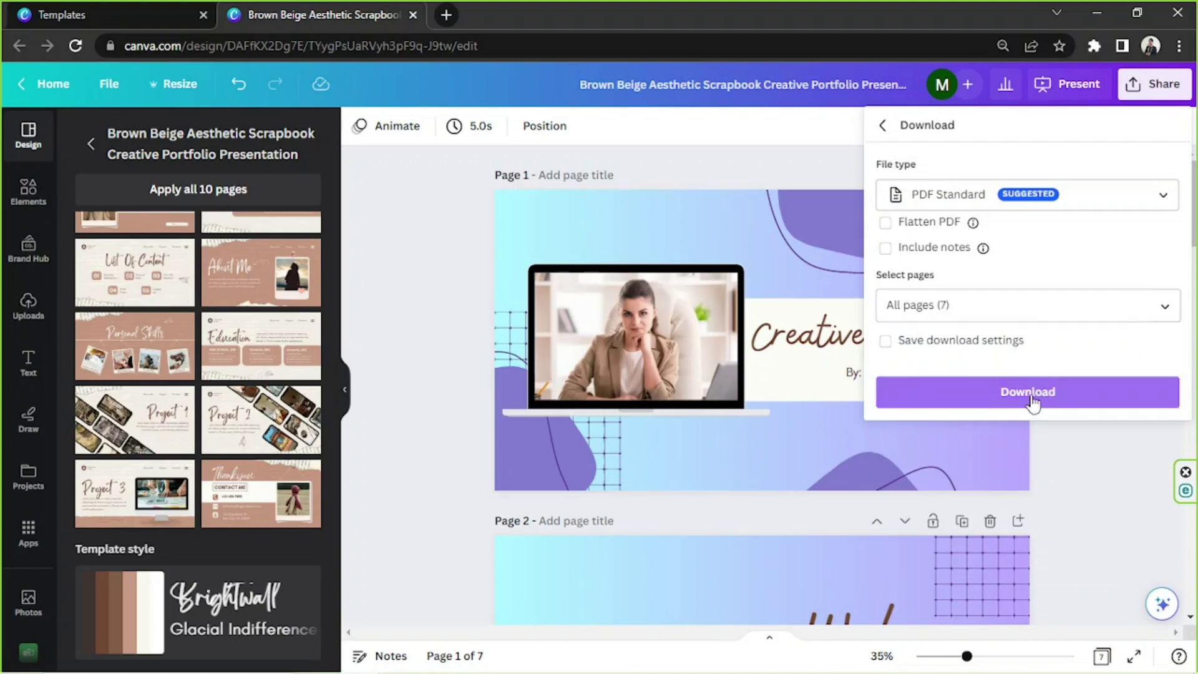